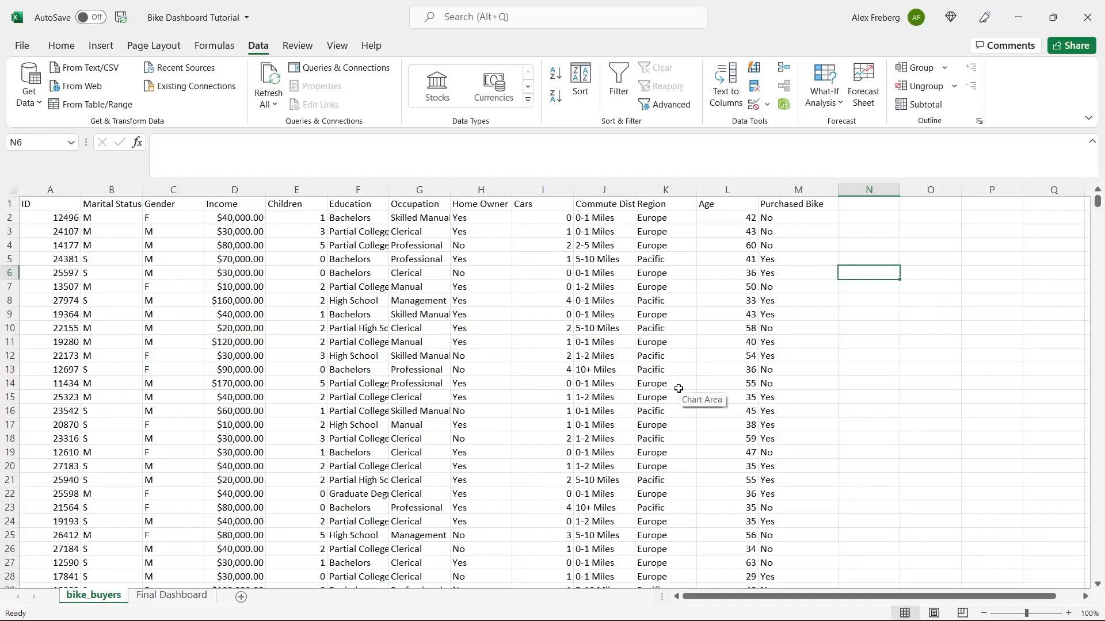
- On the Final Dashboard, narrow the Region slicer from North America and Europe down to Pacific only
{"action": "left_click", "coordinate": [170, 596]}
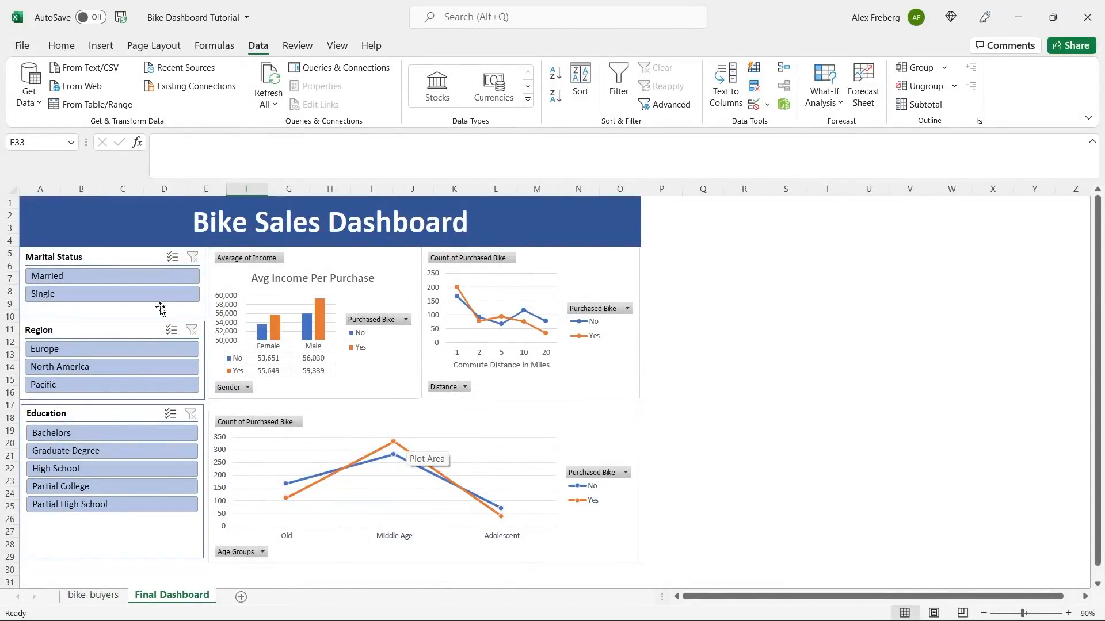
{"action": "left_click", "coordinate": [151, 364]}
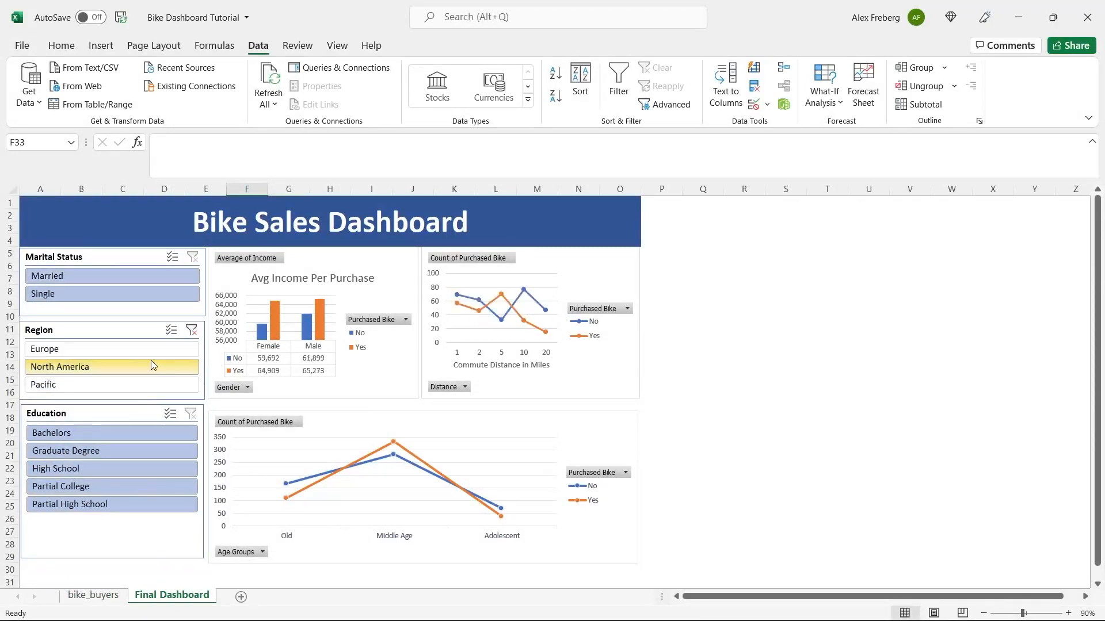
{"action": "left_click", "coordinate": [153, 351]}
{"action": "left_click", "coordinate": [150, 382], "text": "ctrl"}
{"action": "left_click", "coordinate": [150, 383]}
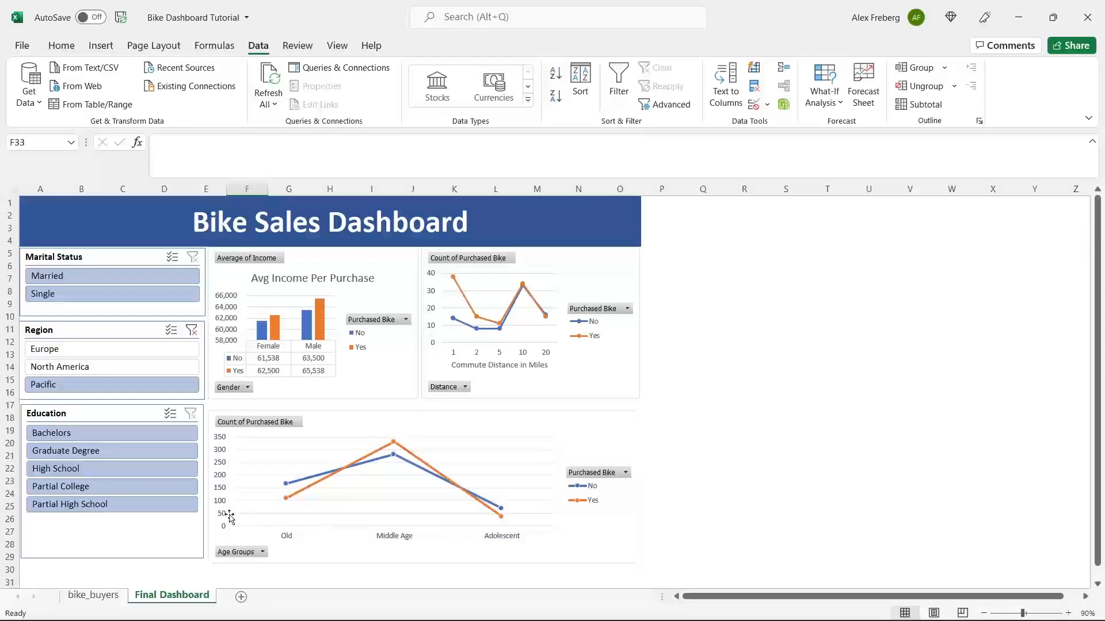
{"action": "left_click", "coordinate": [94, 596]}
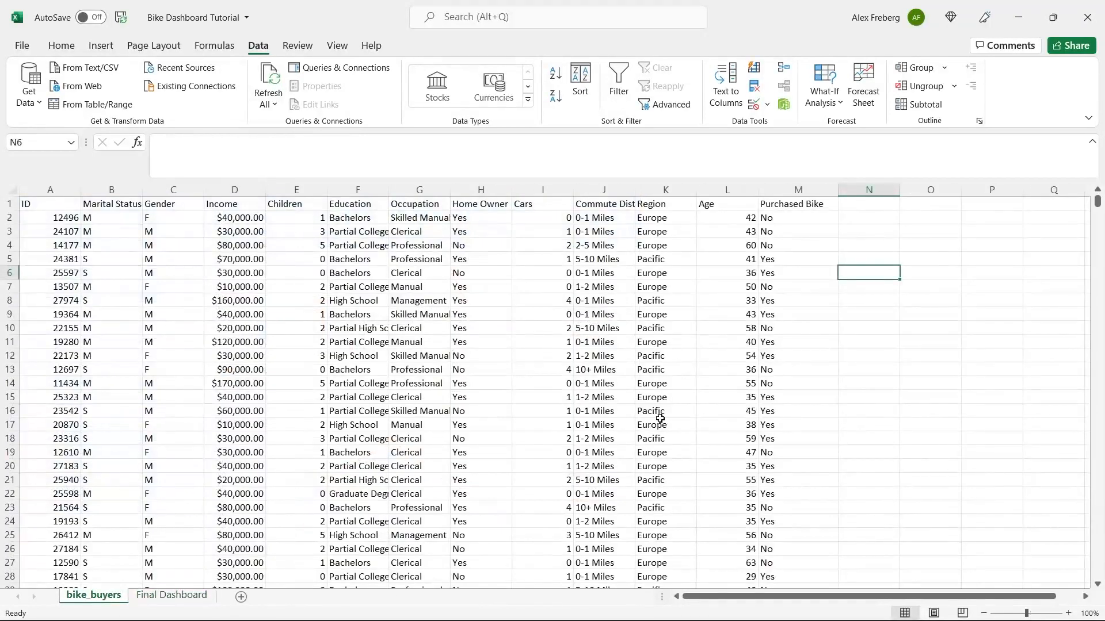
{"action": "right_click", "coordinate": [182, 596]}
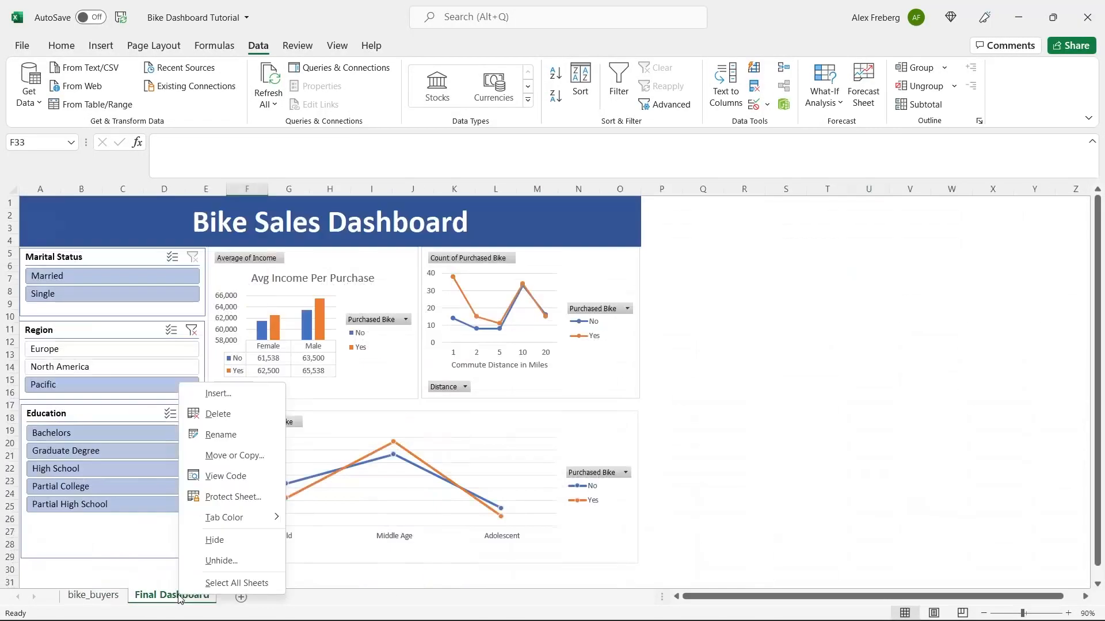
- Hide the Final Dashboard sheet and add a new sheet named Dashboard
{"action": "left_click", "coordinate": [214, 539]}
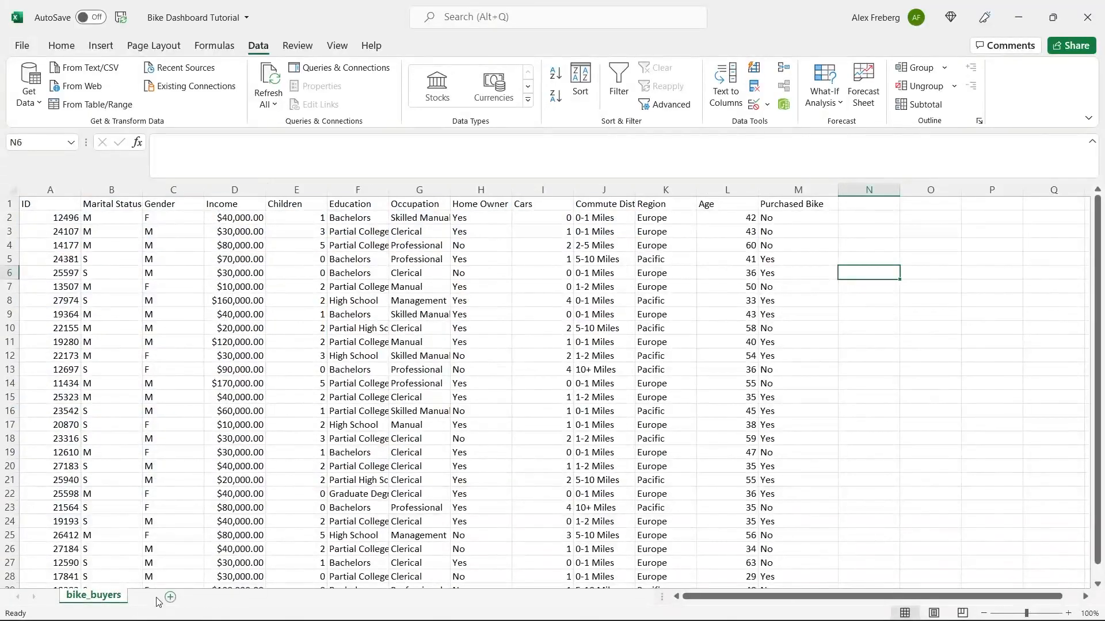
{"action": "left_click", "coordinate": [152, 597]}
{"action": "double_click", "coordinate": [158, 599]}
{"action": "type", "text": "D"}
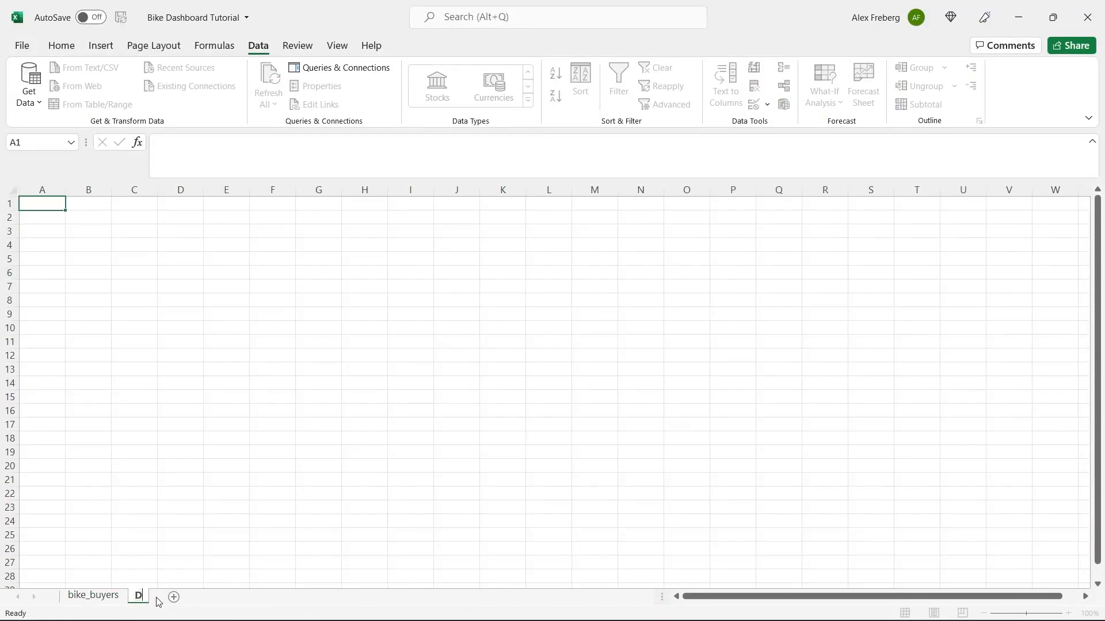
{"action": "type", "text": "ashboard"}
- Add two more sheets named Pivot Table and Working Sheet
{"action": "left_click", "coordinate": [217, 597]}
{"action": "type", "text": "Pivot"}
{"action": "double_click", "coordinate": [217, 598]}
{"action": "type", "text": "Pivot Table"}
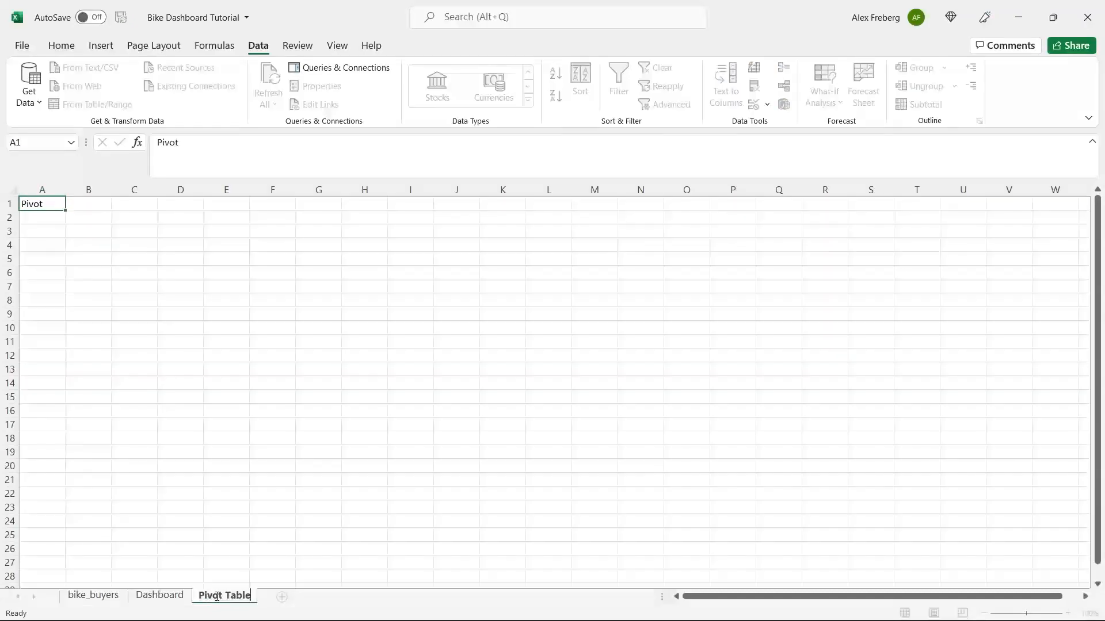
{"action": "key", "text": "Return"}
{"action": "left_click", "coordinate": [282, 597]}
{"action": "double_click", "coordinate": [284, 596]}
{"action": "type", "text": "Working Sheet"}
{"action": "left_click", "coordinate": [279, 538]}
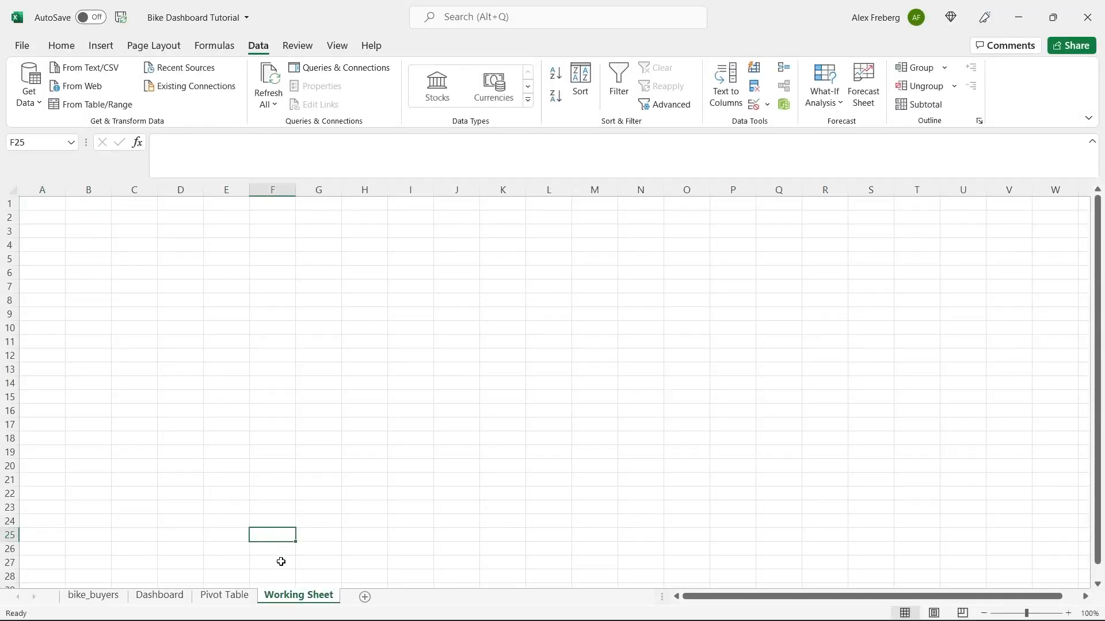
- Reorder the tabs to bike_buyers, Working Sheet, Pivot Table, Dashboard
{"action": "left_click_drag", "start_coordinate": [288, 597], "coordinate": [173, 602]}
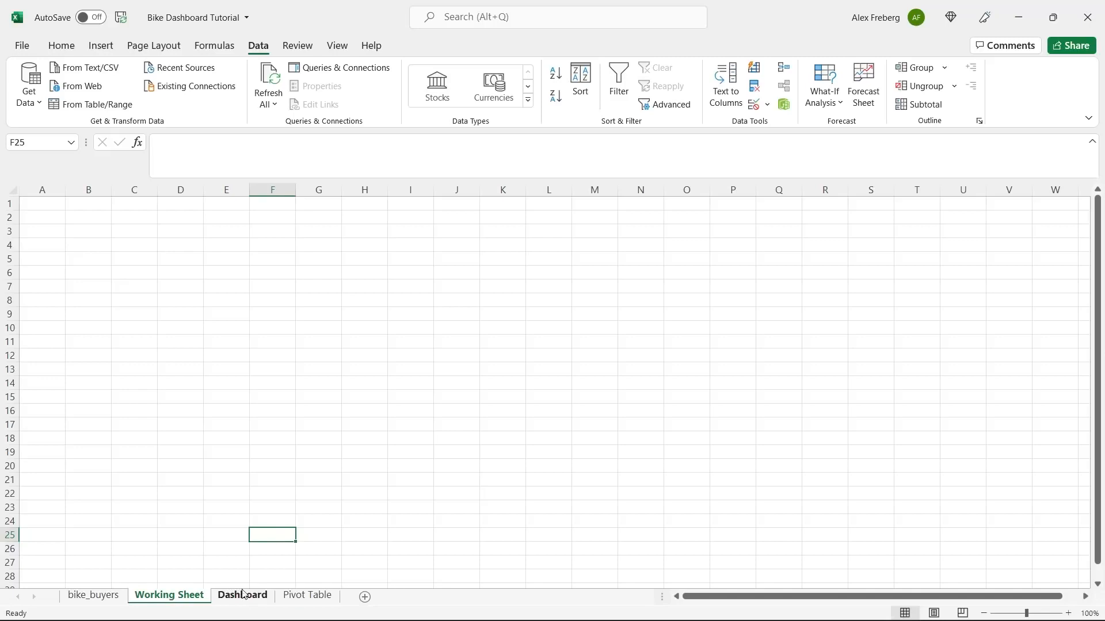
{"action": "left_click_drag", "start_coordinate": [313, 598], "coordinate": [251, 601]}
{"action": "left_click", "coordinate": [104, 595]}
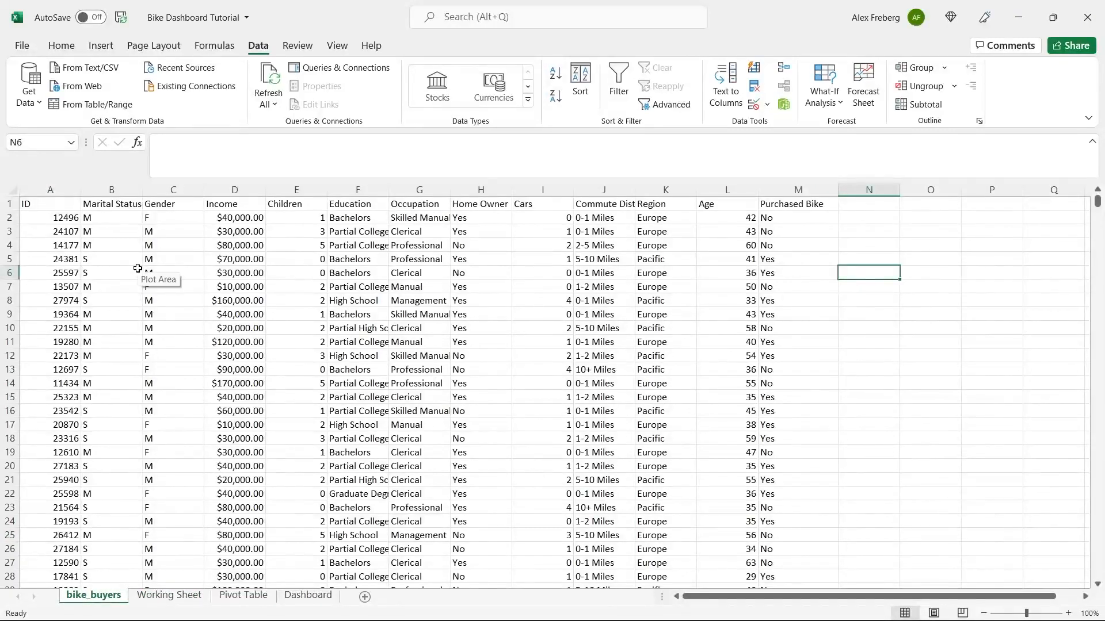
- Copy the entire bike_buyers sheet and paste it into Working Sheet at A1
{"action": "left_click", "coordinate": [10, 189]}
{"action": "key", "text": "ctrl+c"}
{"action": "left_click", "coordinate": [169, 595]}
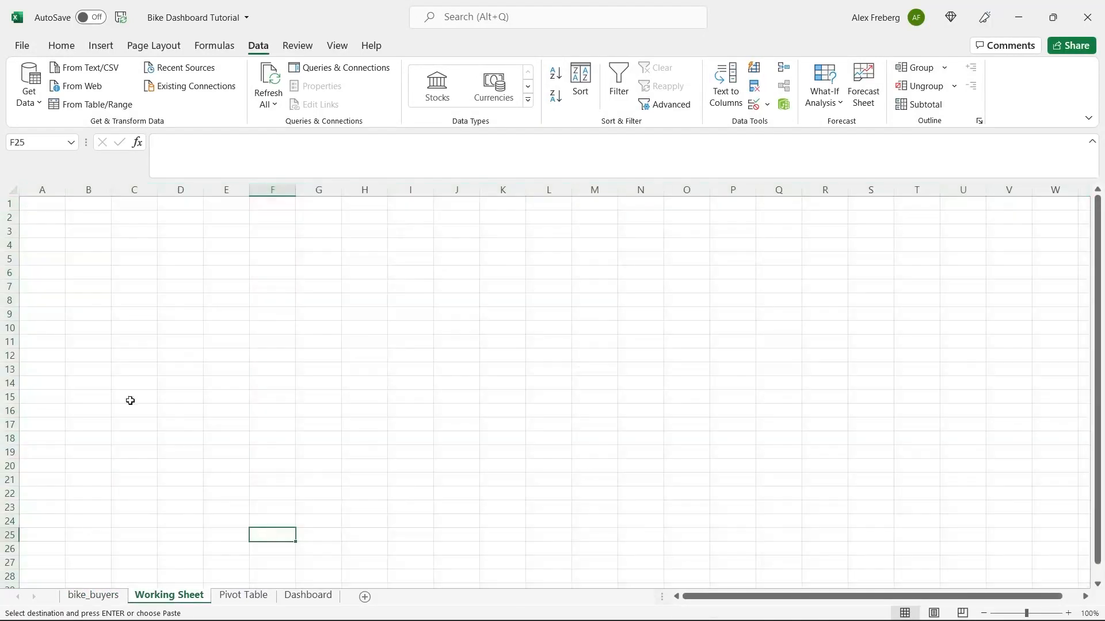
{"action": "left_click", "coordinate": [37, 210]}
{"action": "key", "text": "ctrl+v"}
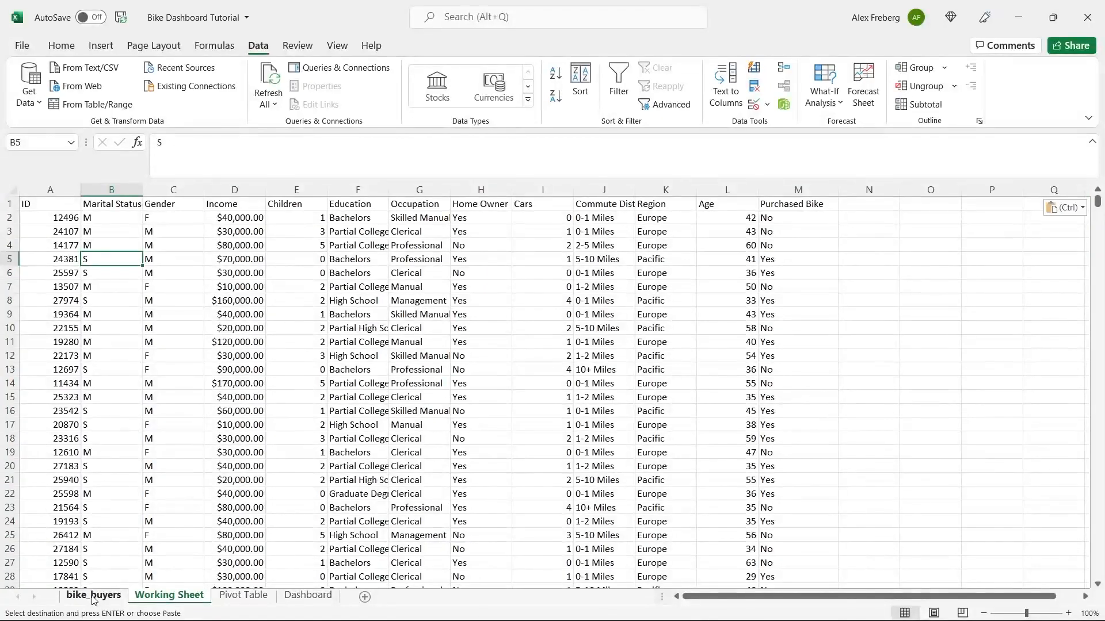
- Cancel the pending copy on bike_buyers by selecting an empty cell
{"action": "left_click", "coordinate": [93, 596]}
{"action": "left_click", "coordinate": [108, 424]}
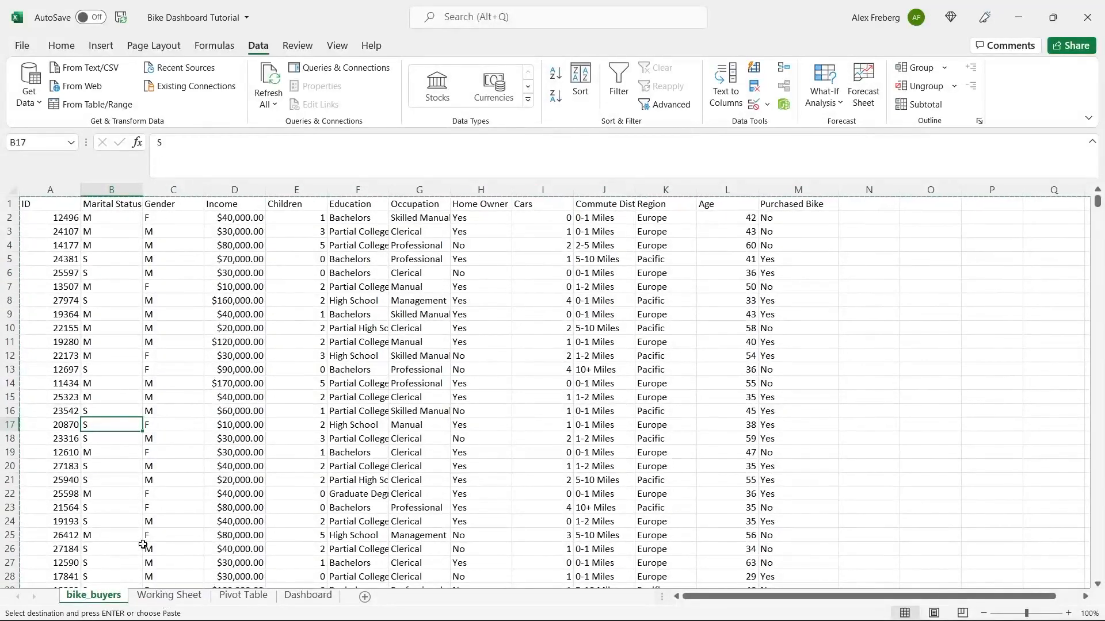
{"action": "left_click", "coordinate": [870, 285]}
{"action": "left_click", "coordinate": [870, 273]}
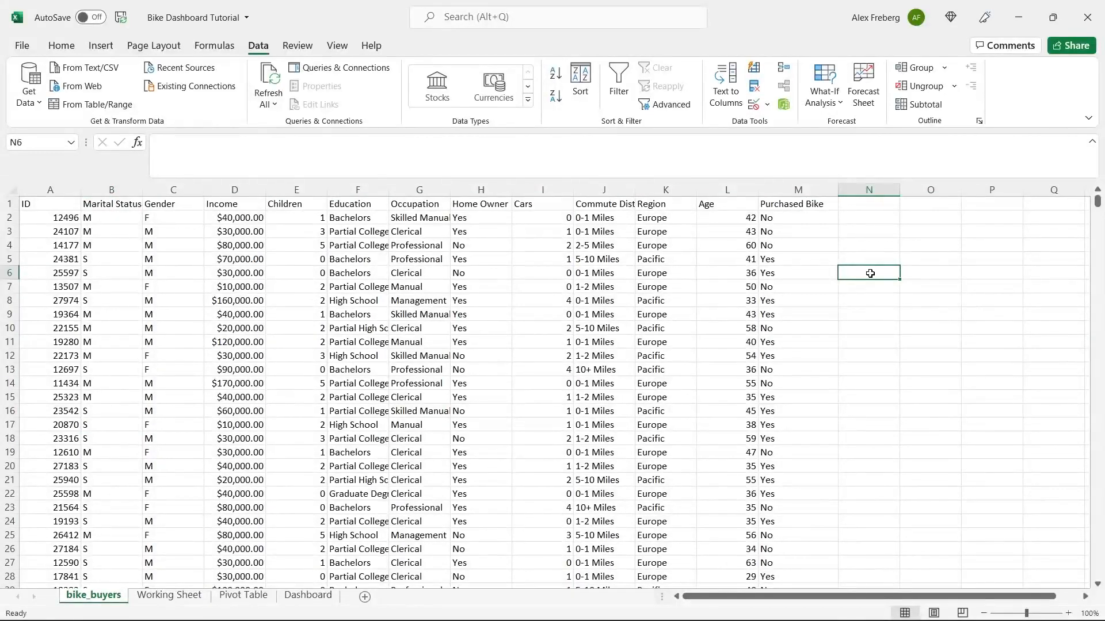
- Turn on filter drop-downs for Working Sheet's header row
{"action": "left_click", "coordinate": [172, 595]}
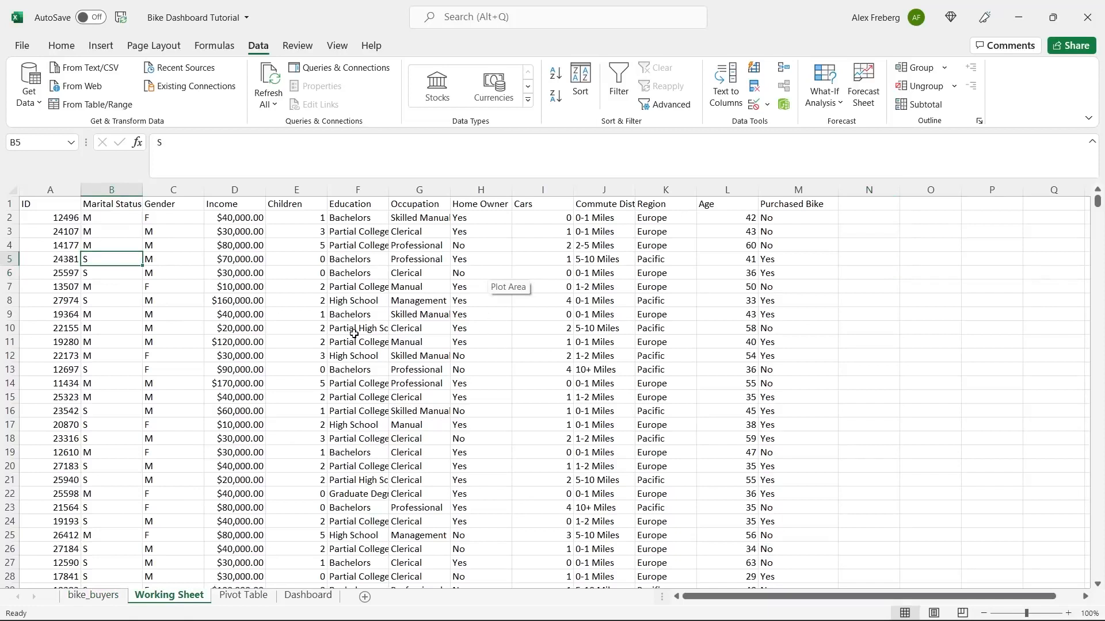
{"action": "left_click", "coordinate": [12, 186]}
{"action": "left_click", "coordinate": [619, 85]}
{"action": "left_click", "coordinate": [71, 225]}
{"action": "left_click", "coordinate": [11, 188]}
- Widen all Working Sheet columns equally so headers like Commute Distance fit
{"action": "left_click_drag", "start_coordinate": [81, 190], "coordinate": [107, 190]}
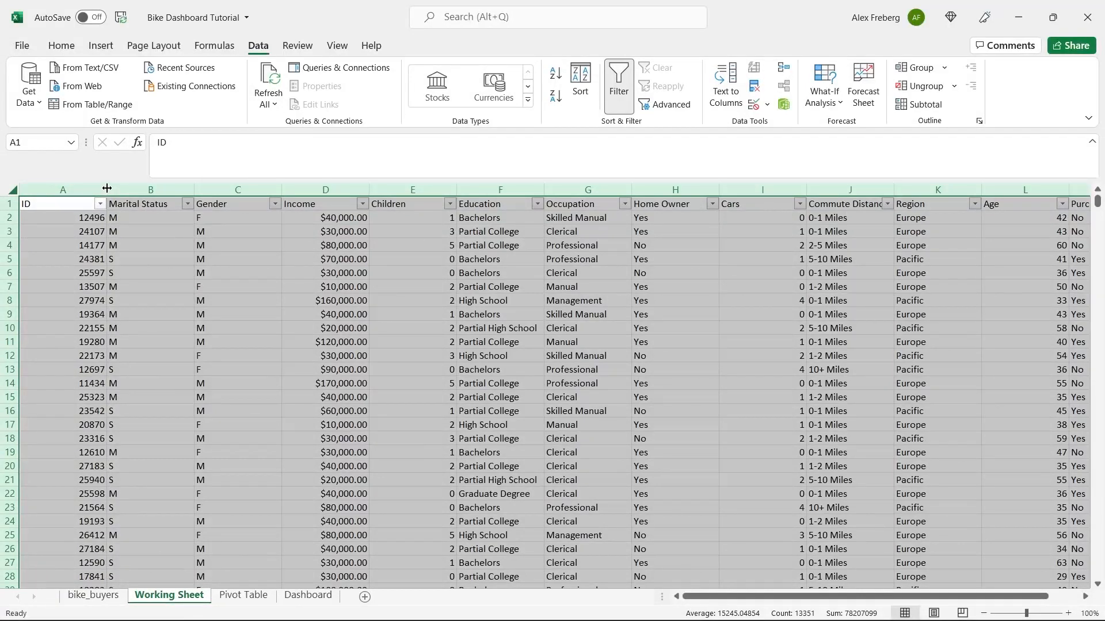
{"action": "left_click_drag", "start_coordinate": [107, 188], "coordinate": [114, 189]}
{"action": "left_click", "coordinate": [145, 231]}
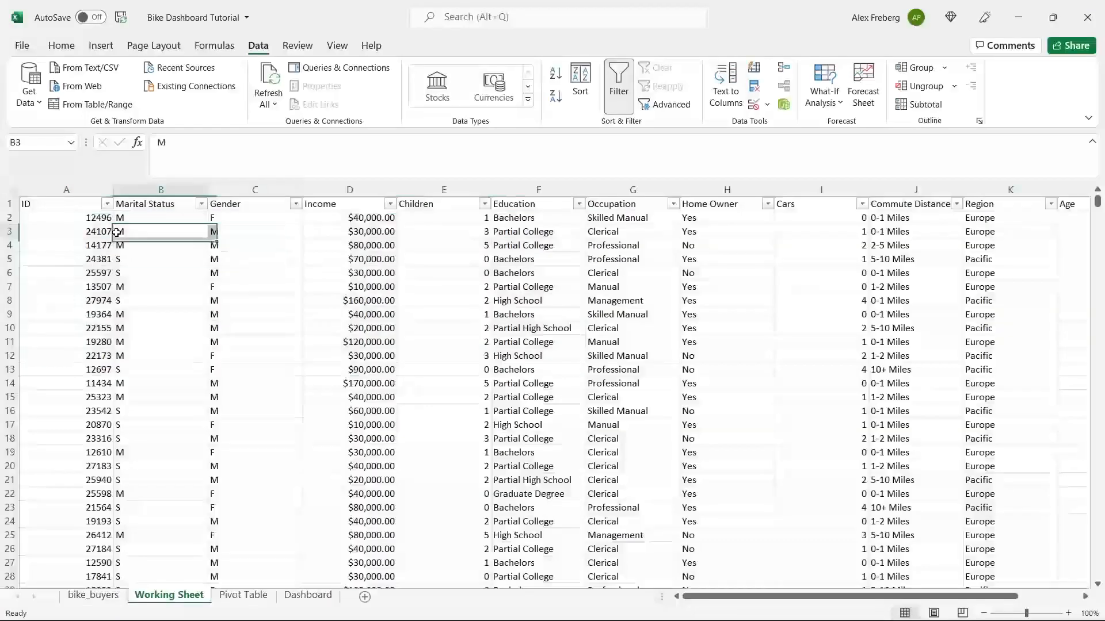
- Inspect the ID, Marital Status, Gender and Purchased Bike filter lists without changing them
{"action": "left_click", "coordinate": [107, 204]}
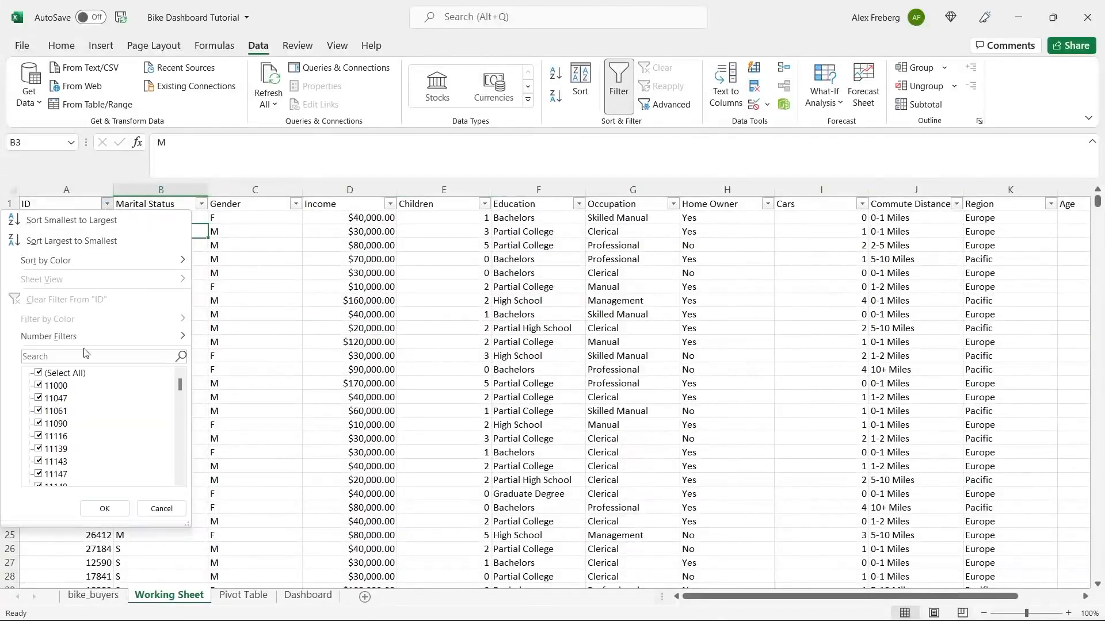
{"action": "left_click", "coordinate": [239, 322]}
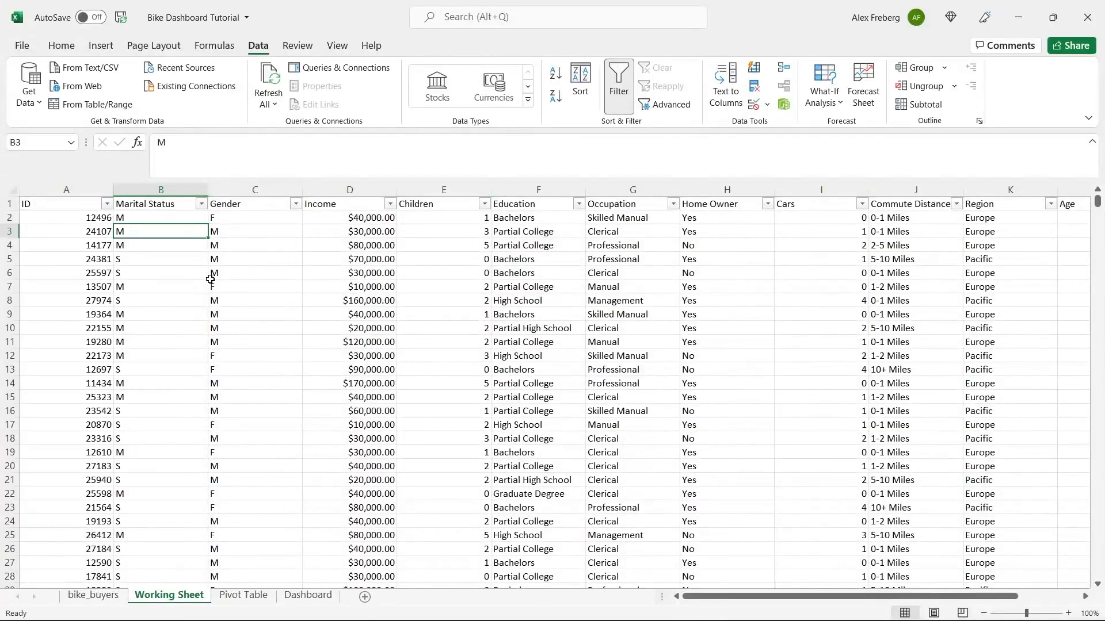
{"action": "left_click", "coordinate": [201, 204]}
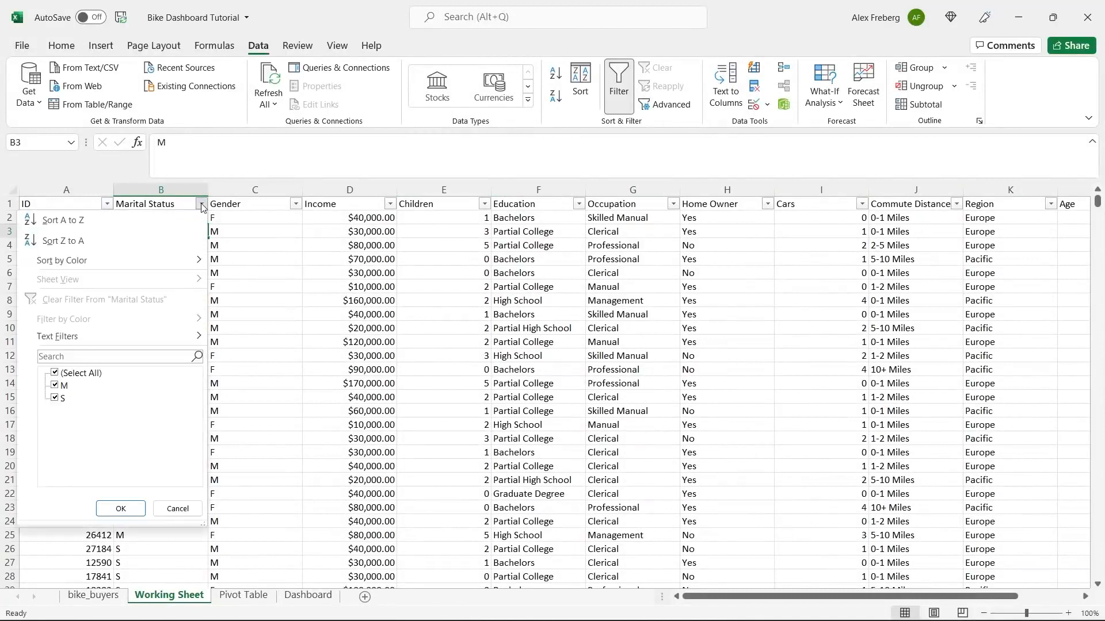
{"action": "left_click", "coordinate": [260, 294]}
{"action": "left_click", "coordinate": [295, 204]}
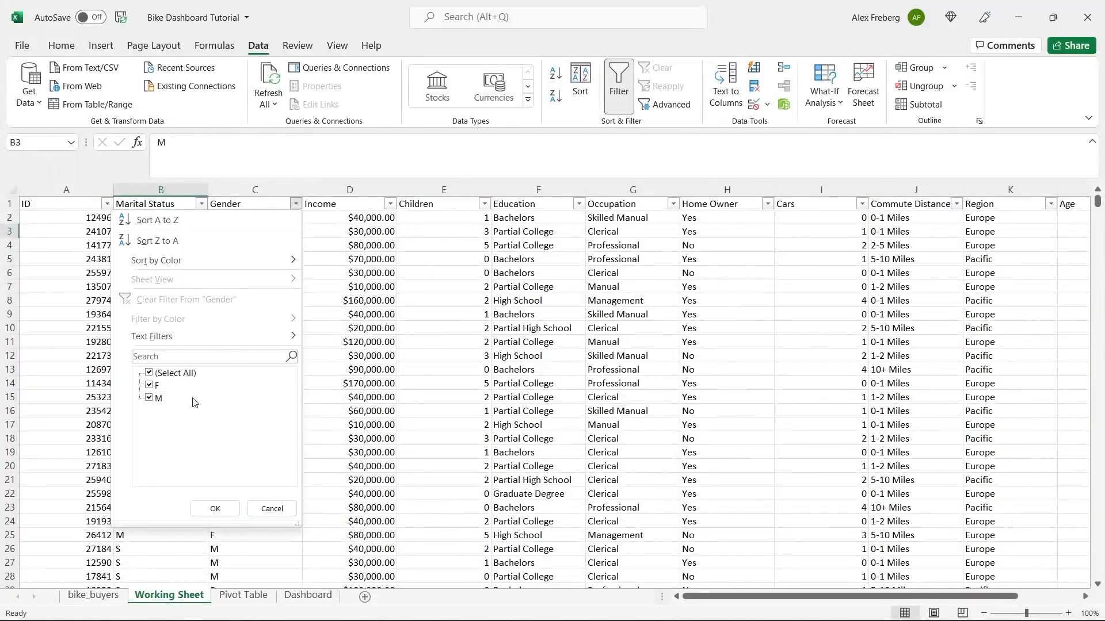
{"action": "left_click", "coordinate": [340, 264]}
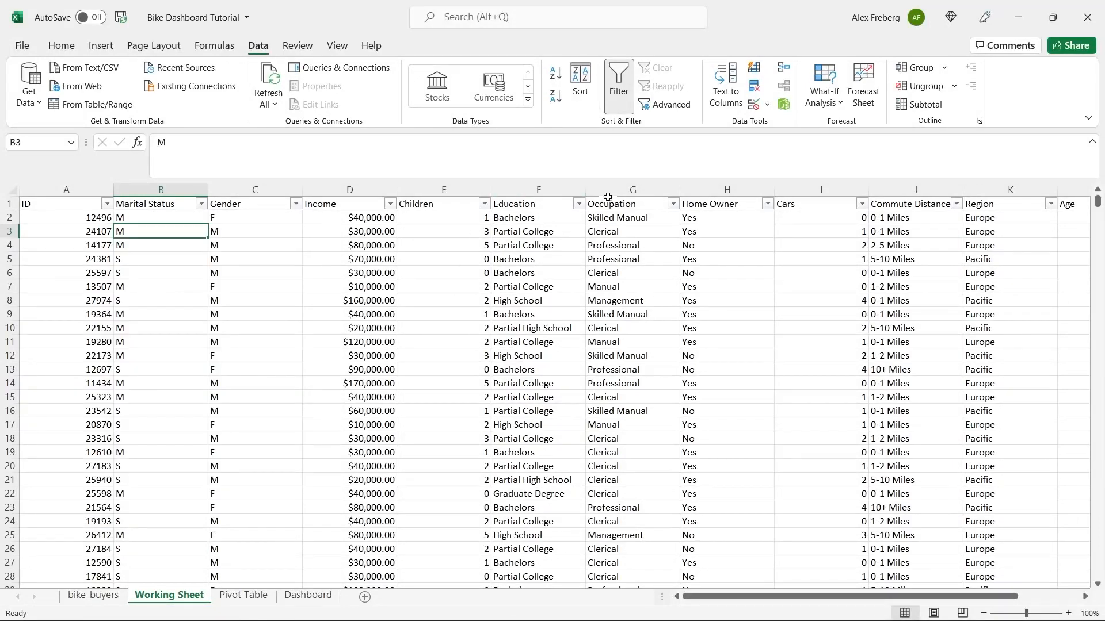
{"action": "scroll", "coordinate": [632, 334], "scroll_direction": "right", "scroll_amount": 3}
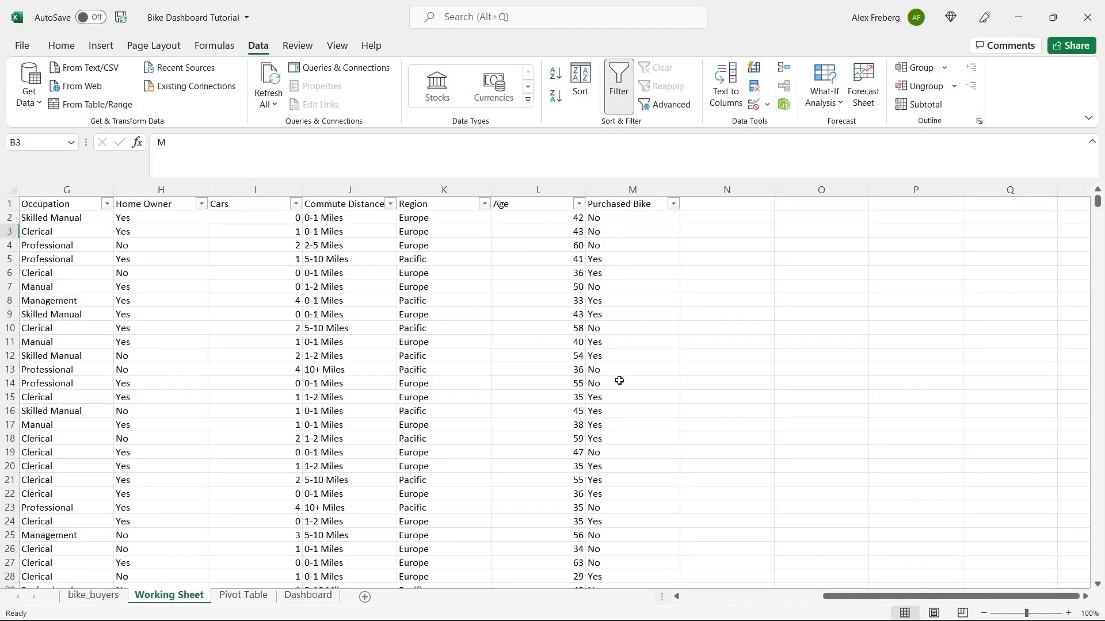
{"action": "left_click", "coordinate": [673, 204]}
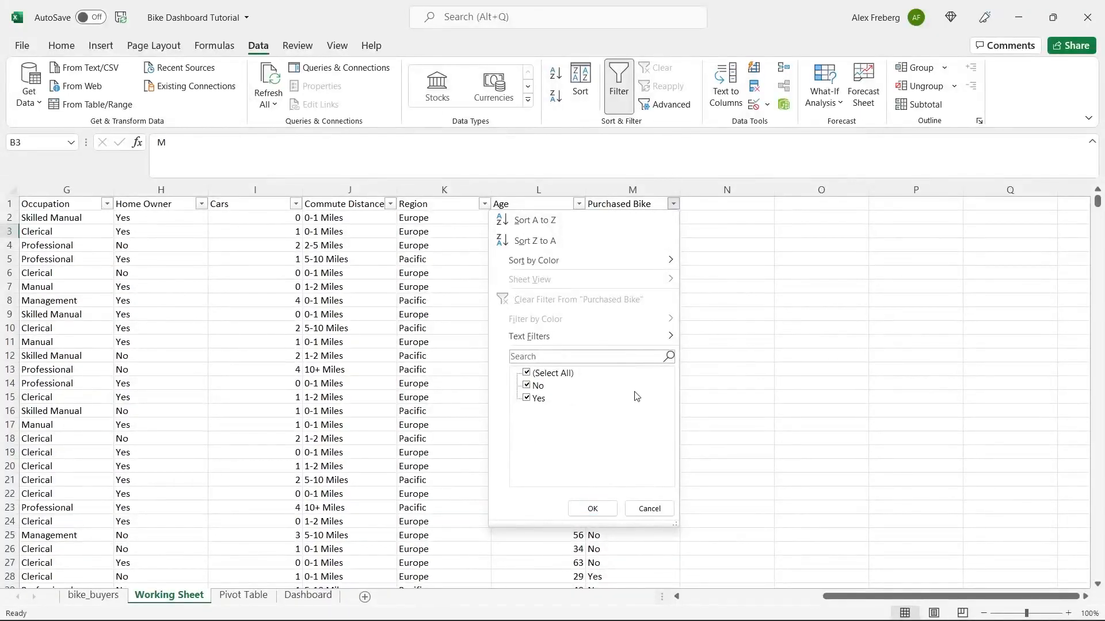
{"action": "left_click", "coordinate": [728, 371]}
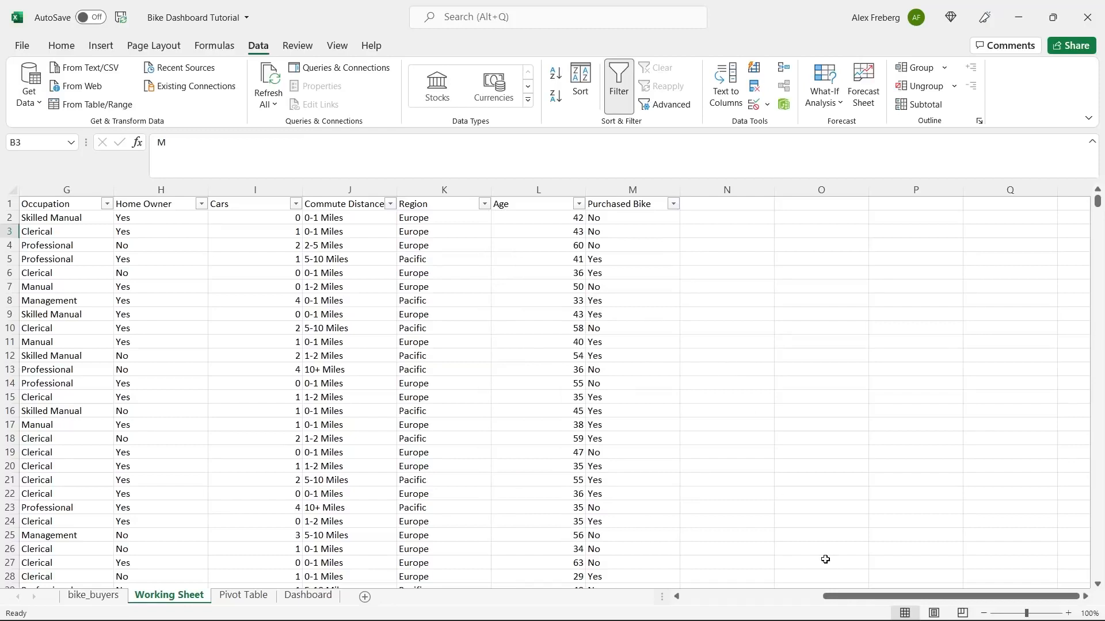
{"action": "left_click_drag", "start_coordinate": [844, 598], "coordinate": [694, 613]}
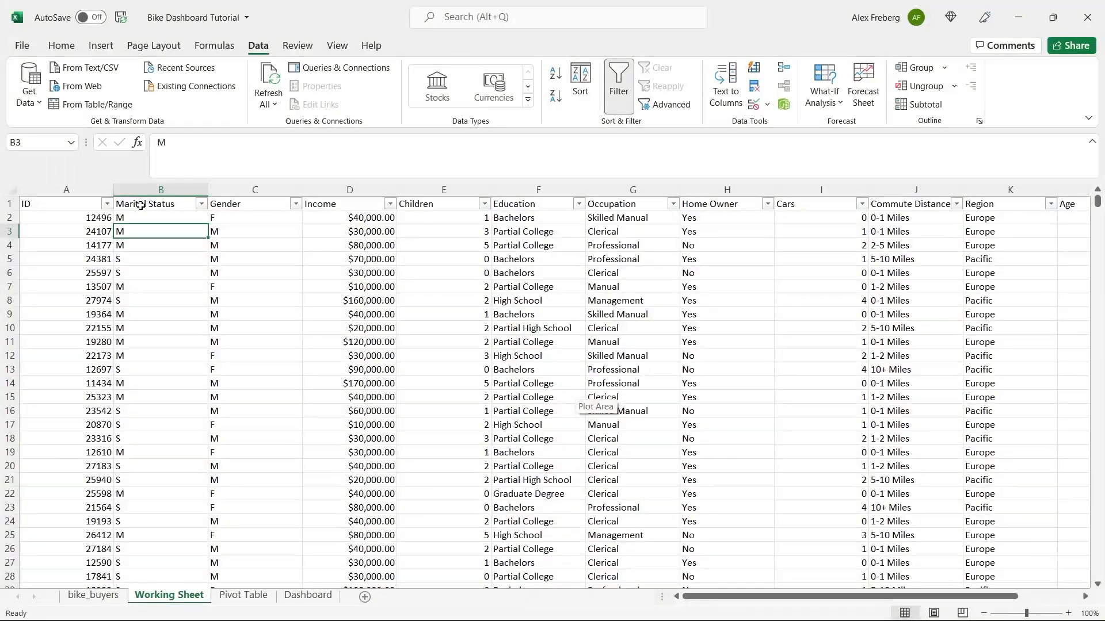
{"action": "left_click", "coordinate": [13, 189]}
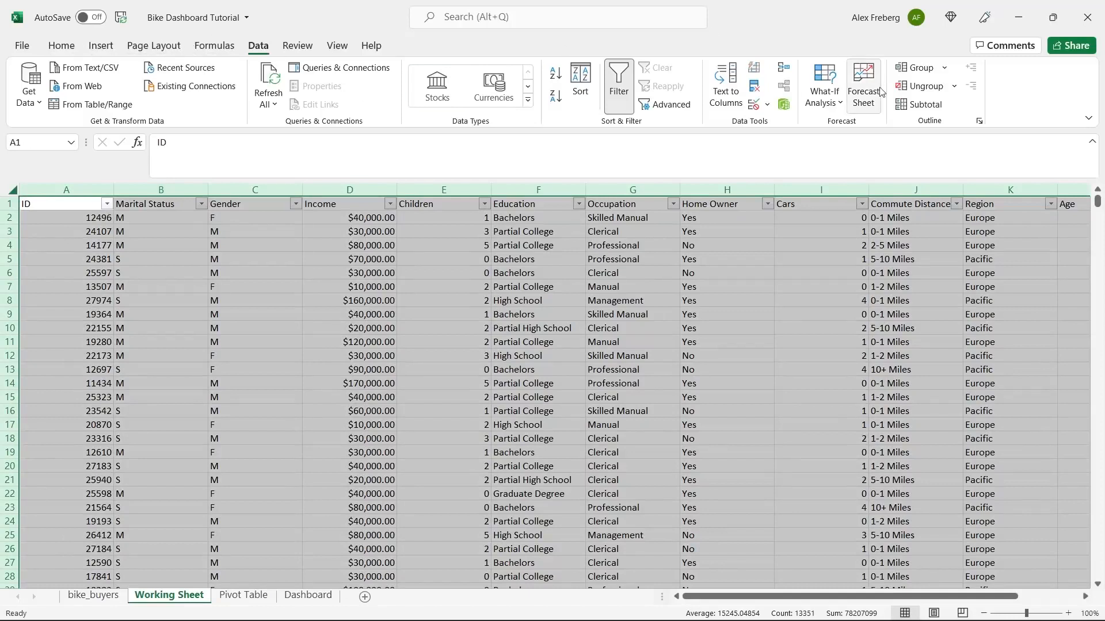
- Remove duplicate rows across all columns with headers, leaving 1000 unique records
{"action": "left_click", "coordinate": [754, 88]}
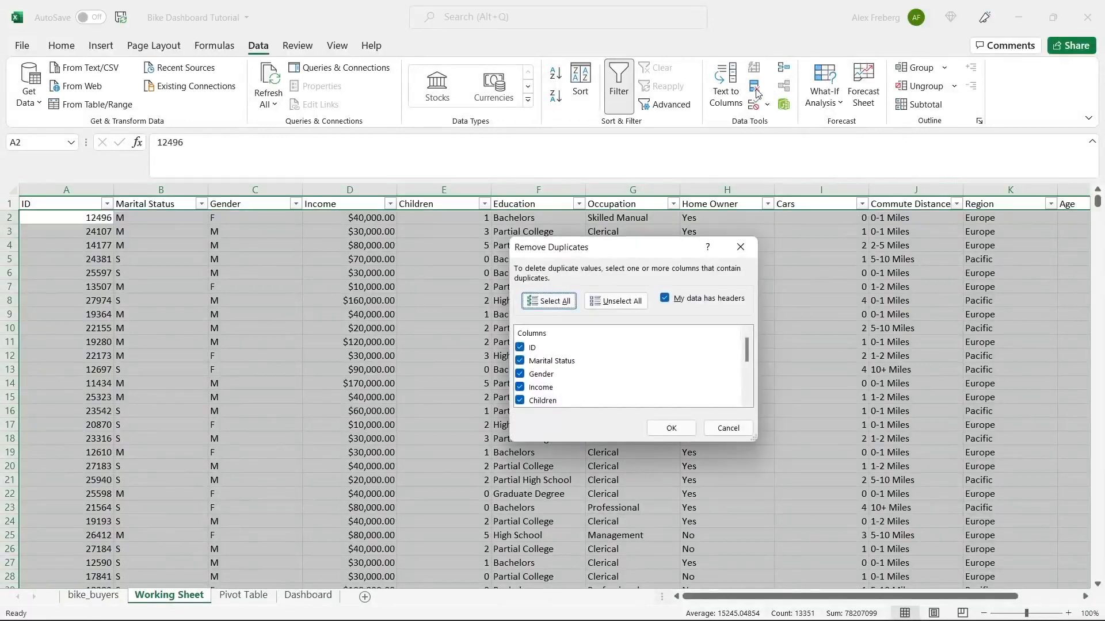
{"action": "mouse_move", "coordinate": [747, 352]}
{"action": "left_mouse_down"}
{"action": "mouse_move", "coordinate": [748, 397]}
{"action": "mouse_move", "coordinate": [750, 337]}
{"action": "left_mouse_up"}
{"action": "left_click", "coordinate": [672, 428]}
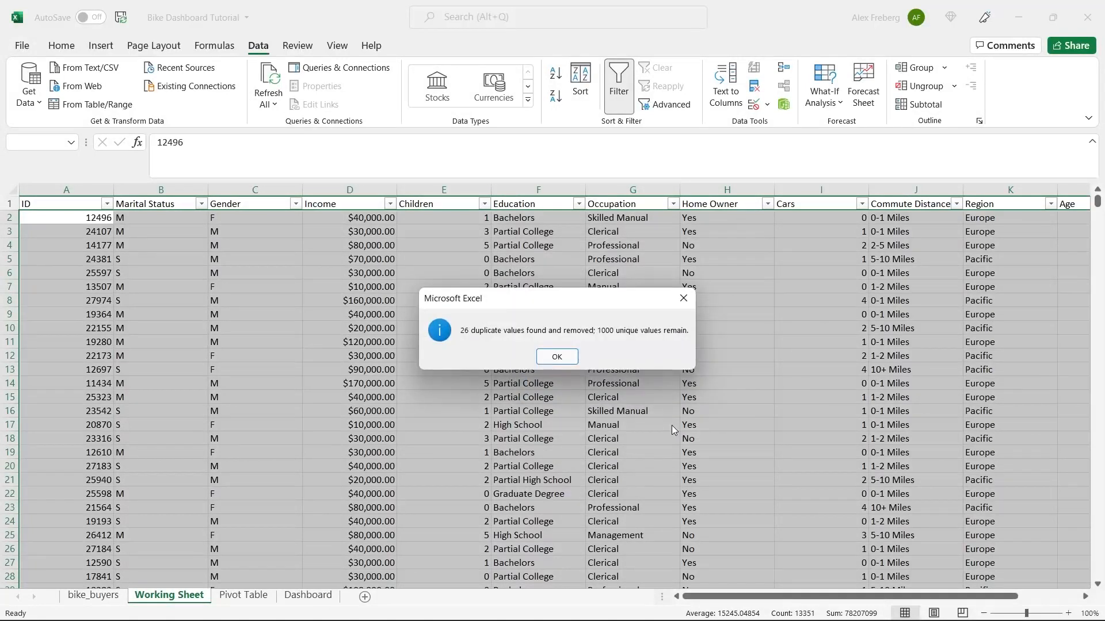
{"action": "left_click", "coordinate": [557, 357]}
{"action": "left_click", "coordinate": [557, 343]}
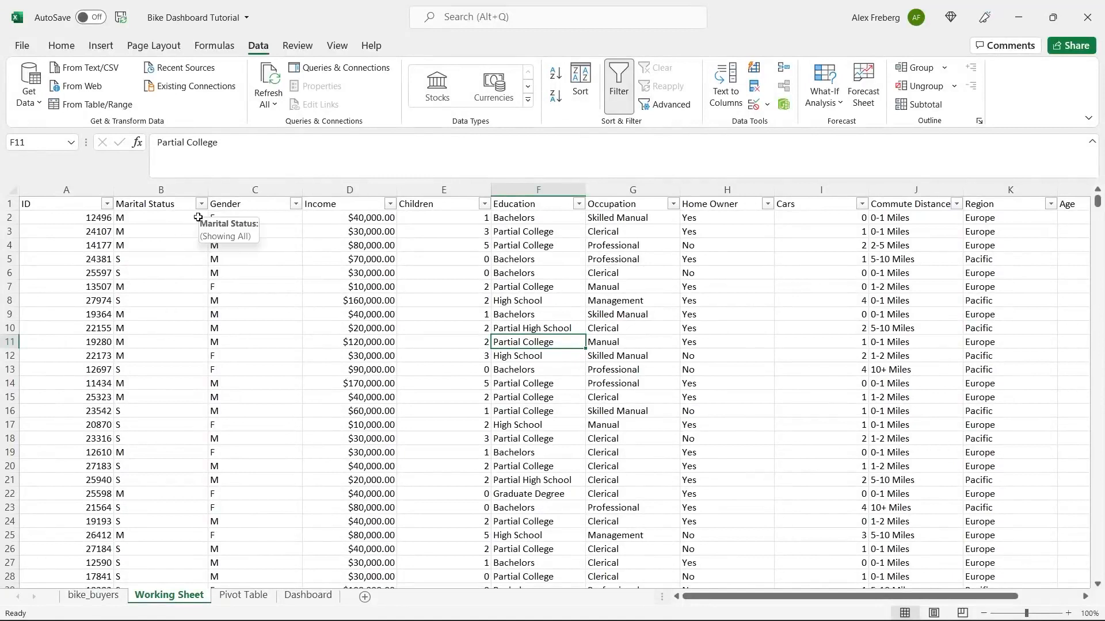
- In the Marital Status column, replace every M with Married, searching by columns
{"action": "left_click", "coordinate": [162, 190]}
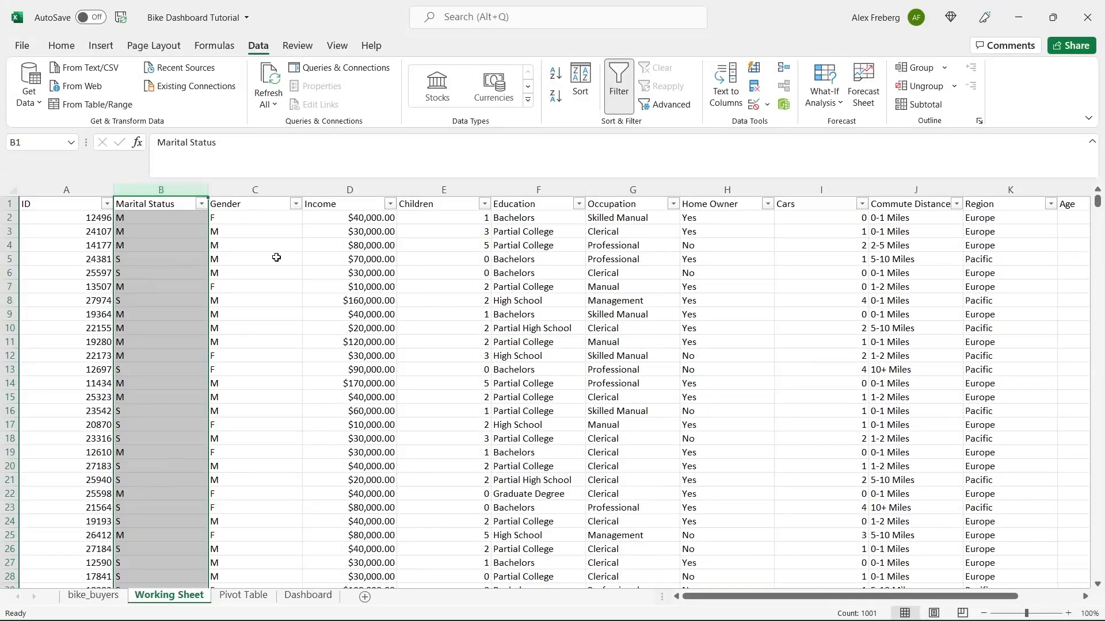
{"action": "key", "text": "ctrl+h"}
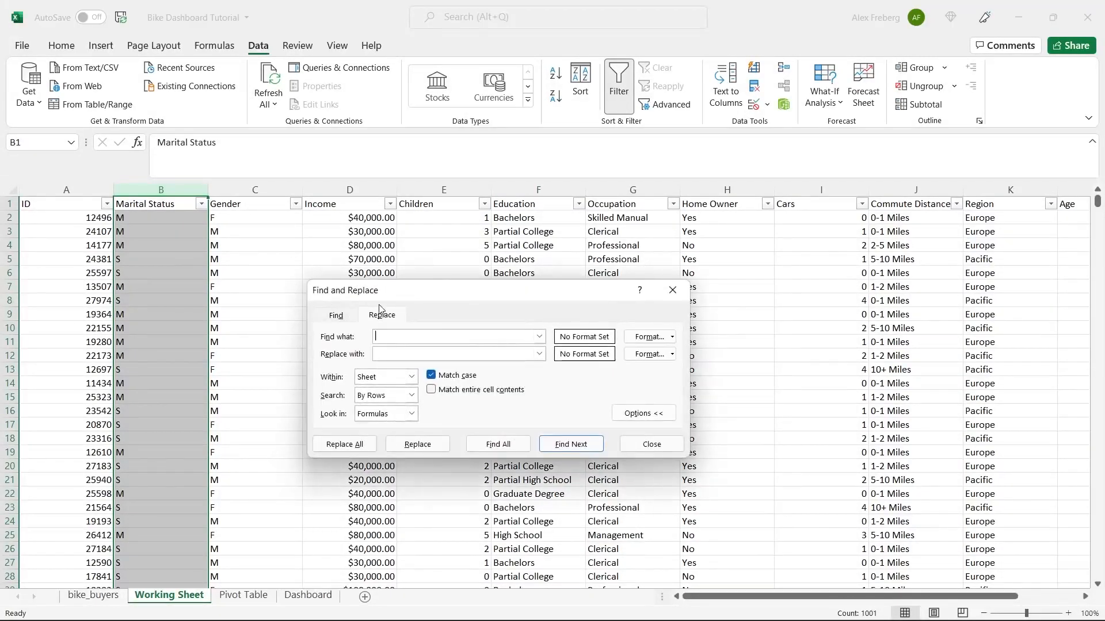
{"action": "left_click_drag", "start_coordinate": [437, 291], "coordinate": [452, 242]}
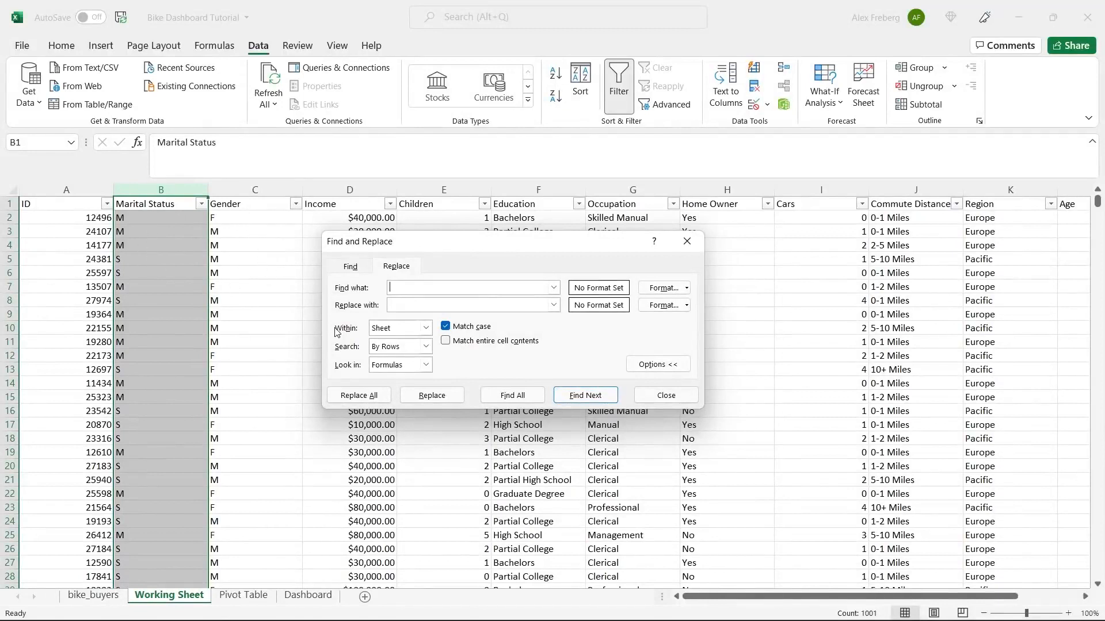
{"action": "left_click", "coordinate": [426, 346]}
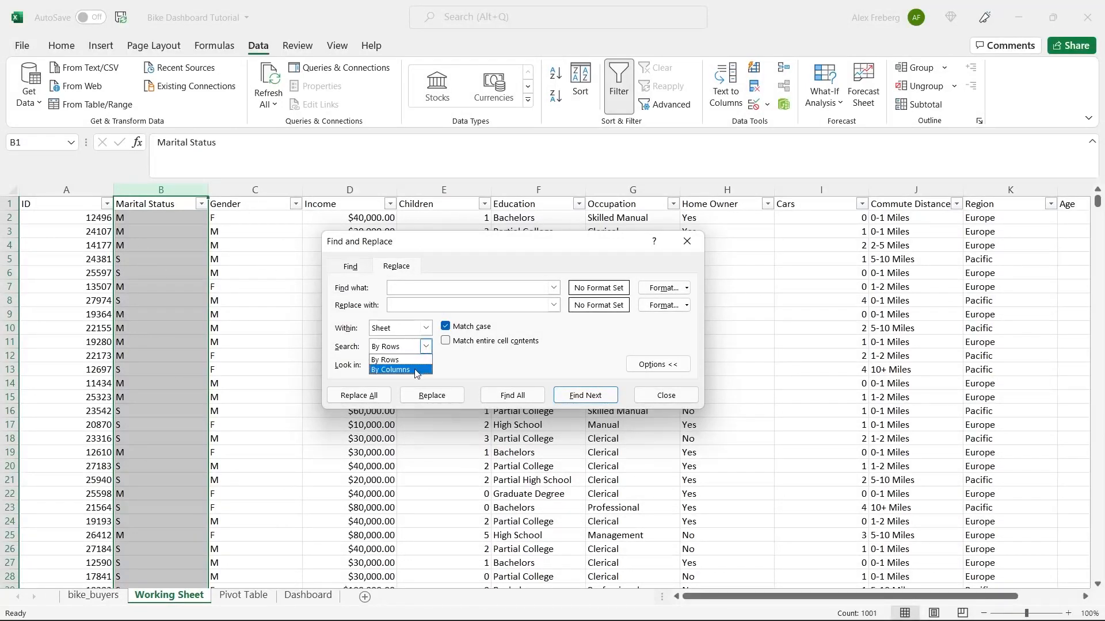
{"action": "left_click", "coordinate": [423, 367]}
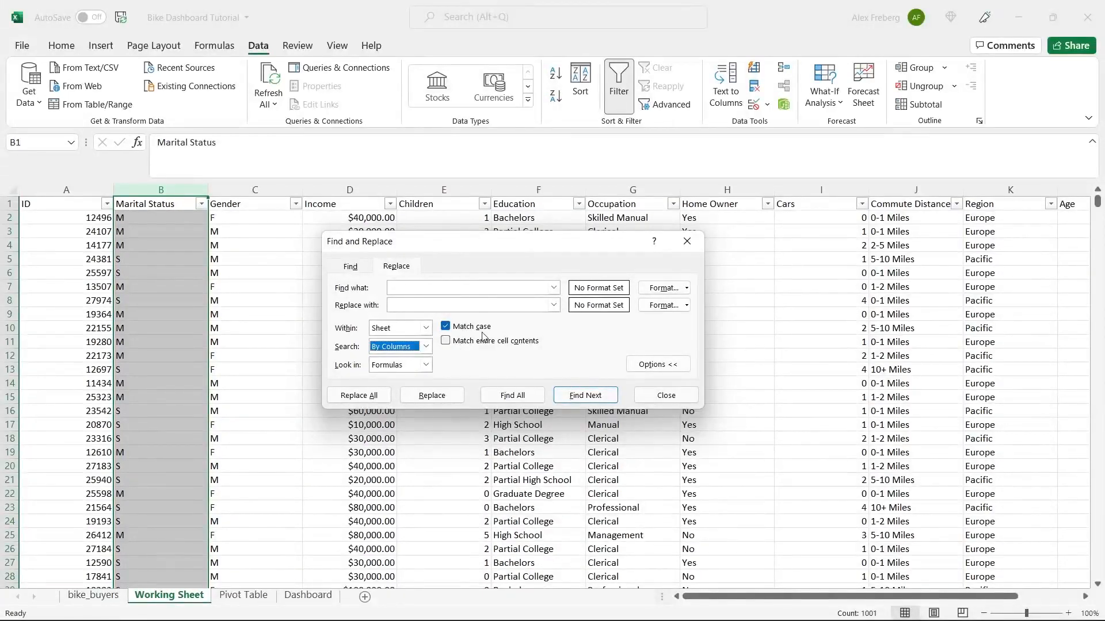
{"action": "left_click", "coordinate": [466, 290]}
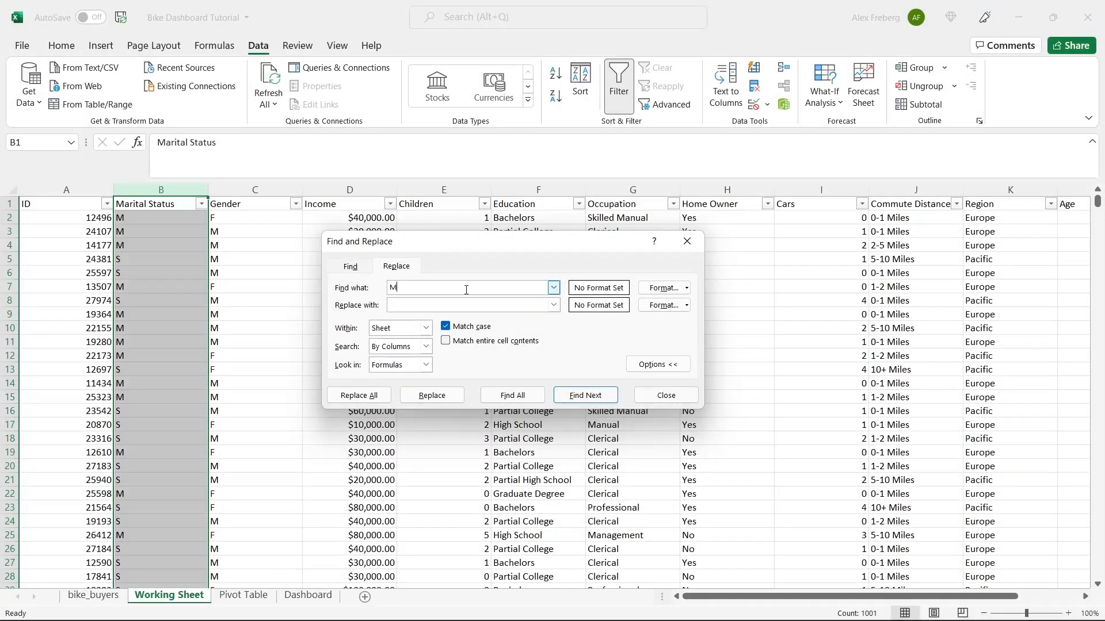
{"action": "left_click", "coordinate": [454, 308]}
{"action": "type", "text": "Married"}
{"action": "left_click", "coordinate": [371, 396]}
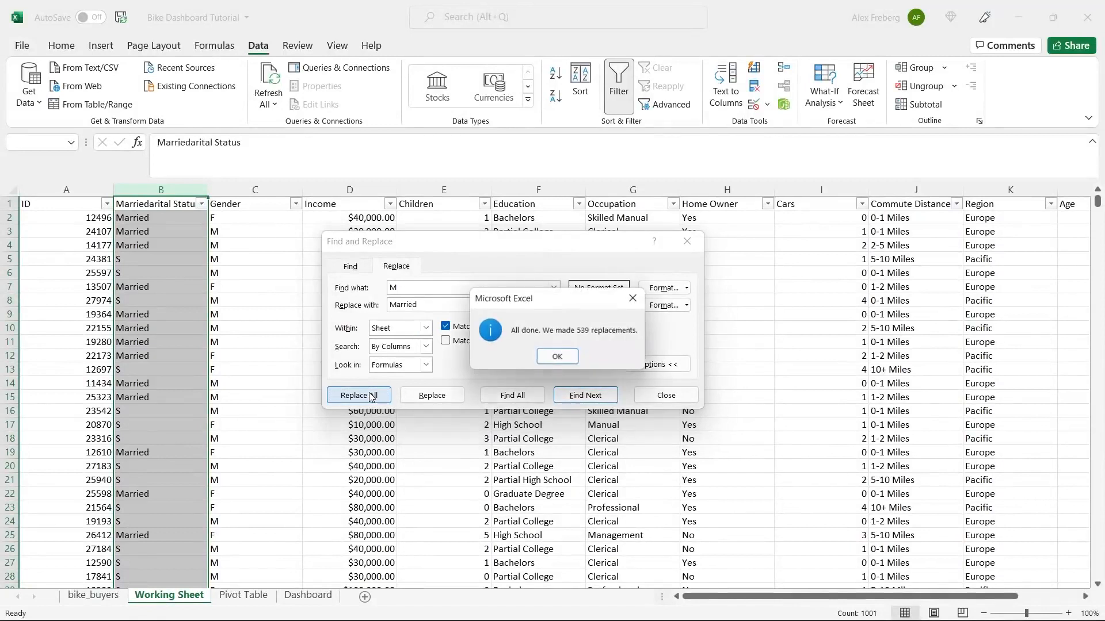
{"action": "left_click", "coordinate": [557, 355]}
- Replace every S in Marital Status with Single
{"action": "left_click", "coordinate": [453, 290]}
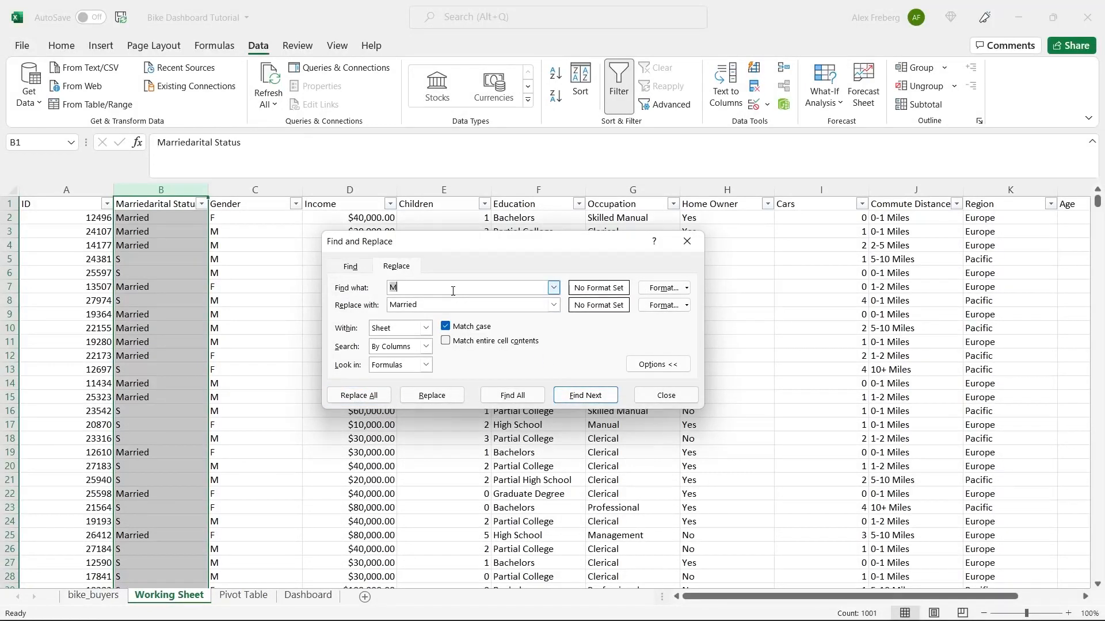
{"action": "type", "text": "S"}
{"action": "left_click", "coordinate": [444, 306]}
{"action": "type", "text": "Single"}
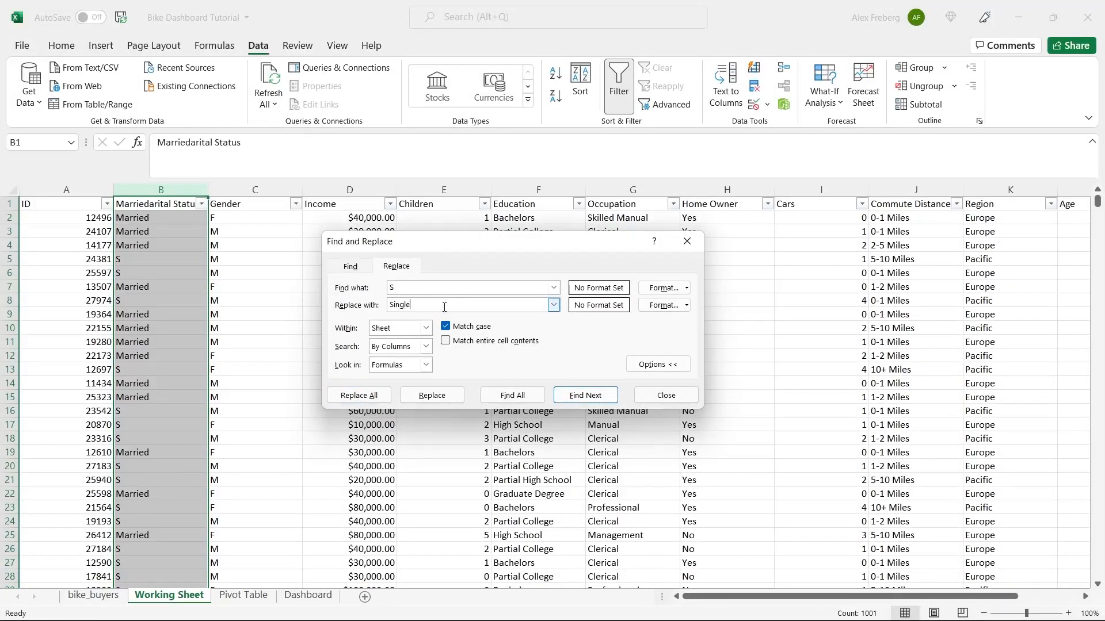
{"action": "left_click", "coordinate": [362, 396]}
{"action": "left_click", "coordinate": [575, 356]}
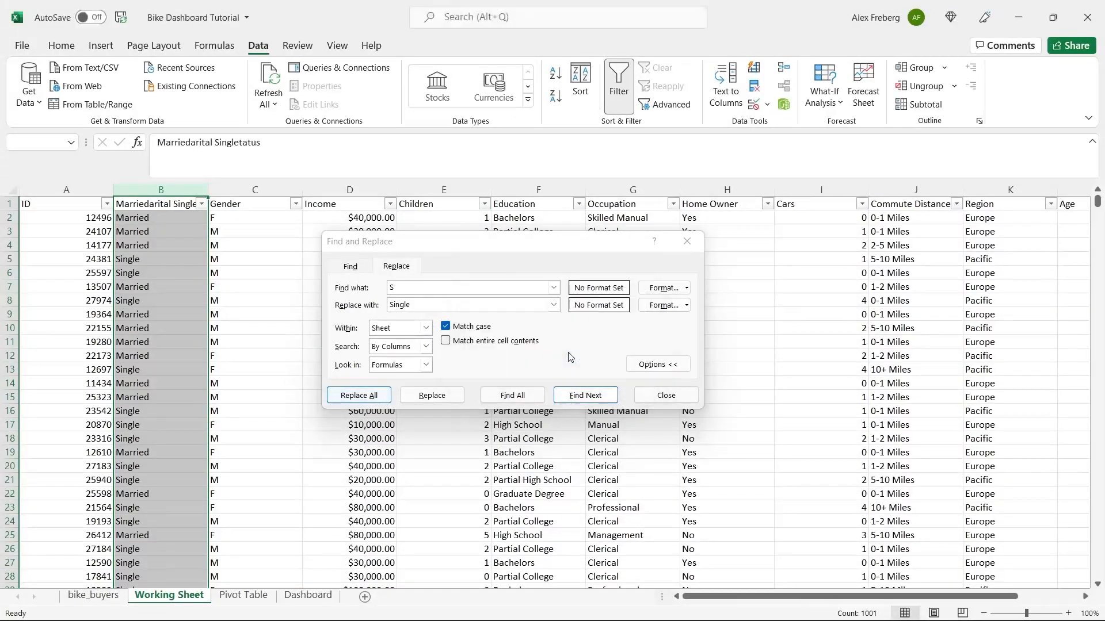
{"action": "left_click", "coordinate": [680, 239]}
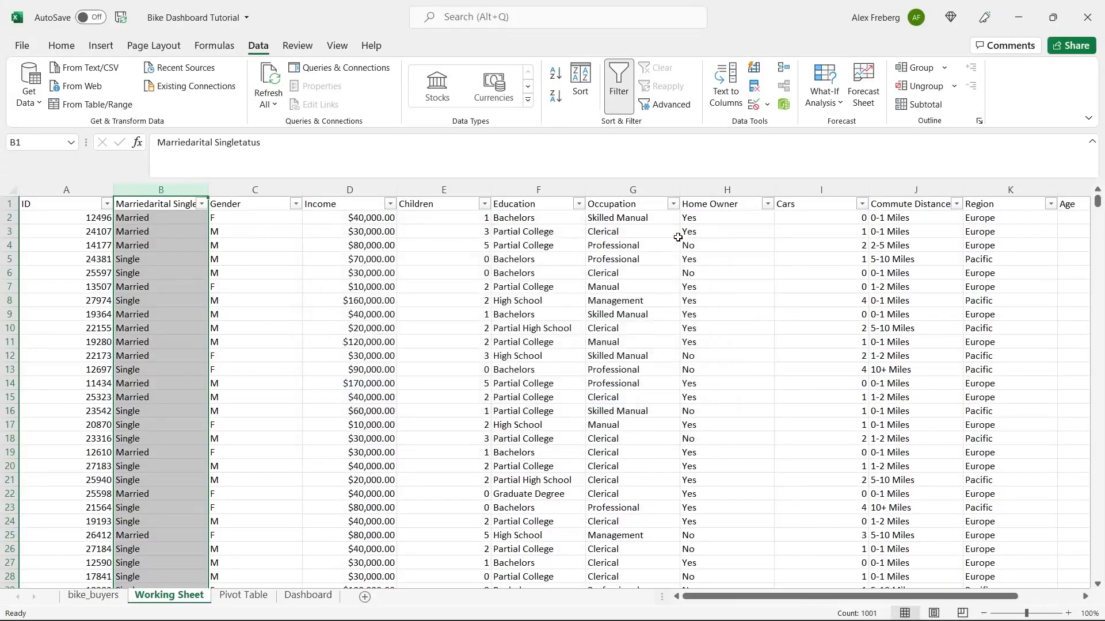
- In the Gender column, replace every M with Male (511 replacements)
{"action": "left_click", "coordinate": [255, 190]}
{"action": "key", "text": "ctrl+h"}
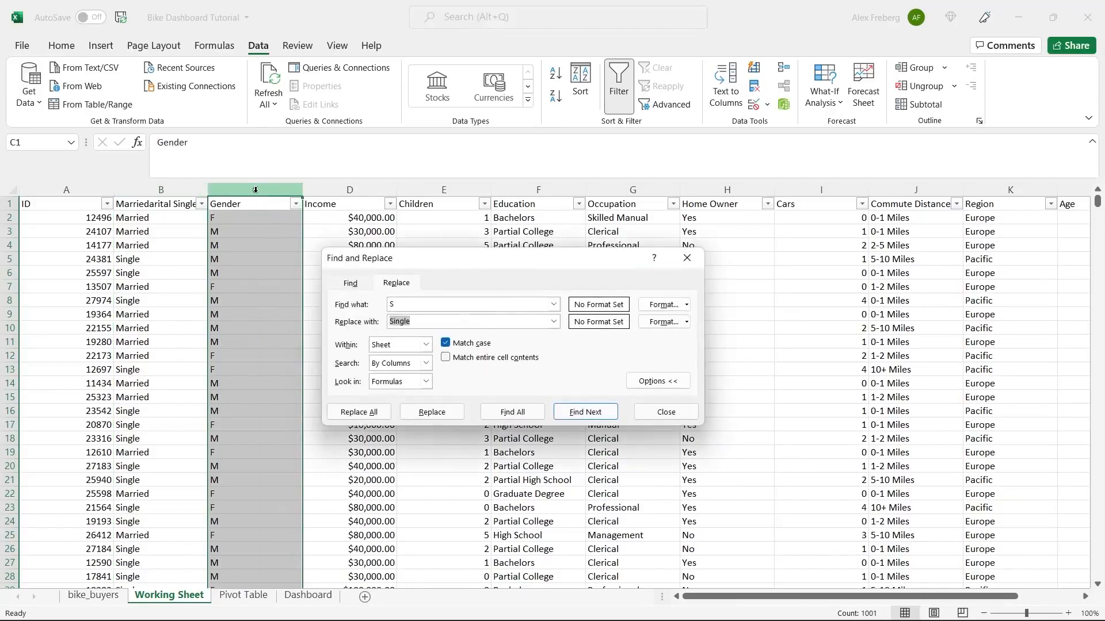
{"action": "left_click", "coordinate": [404, 303]}
{"action": "left_click", "coordinate": [434, 304]}
{"action": "key", "text": "BackSpace"}
{"action": "type", "text": "M"}
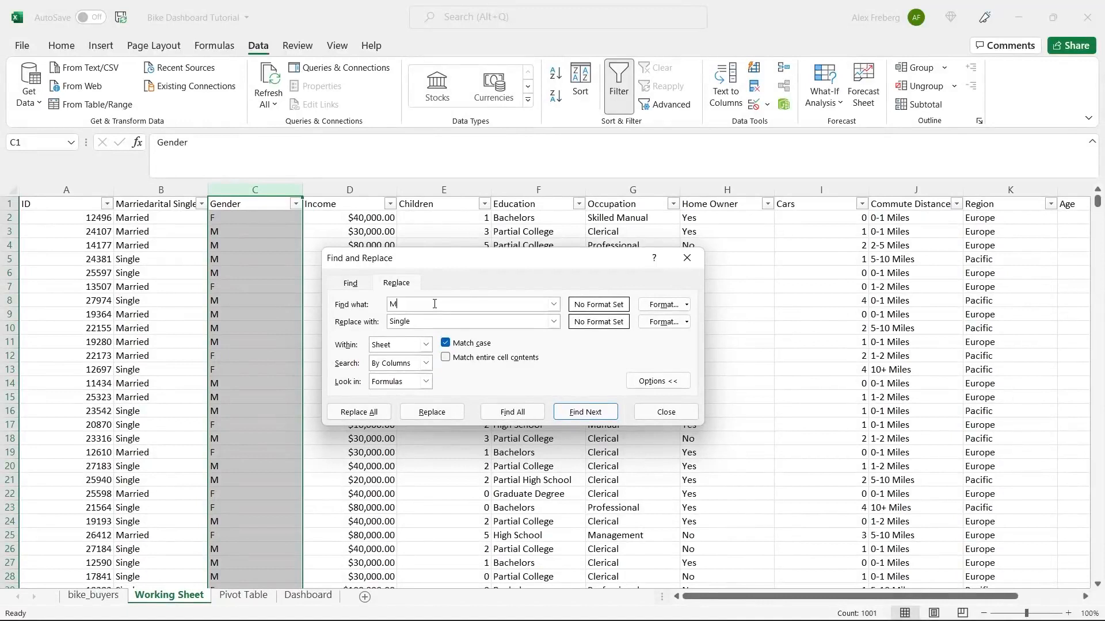
{"action": "double_click", "coordinate": [430, 320]}
{"action": "type", "text": "Male"}
{"action": "left_click", "coordinate": [365, 412]}
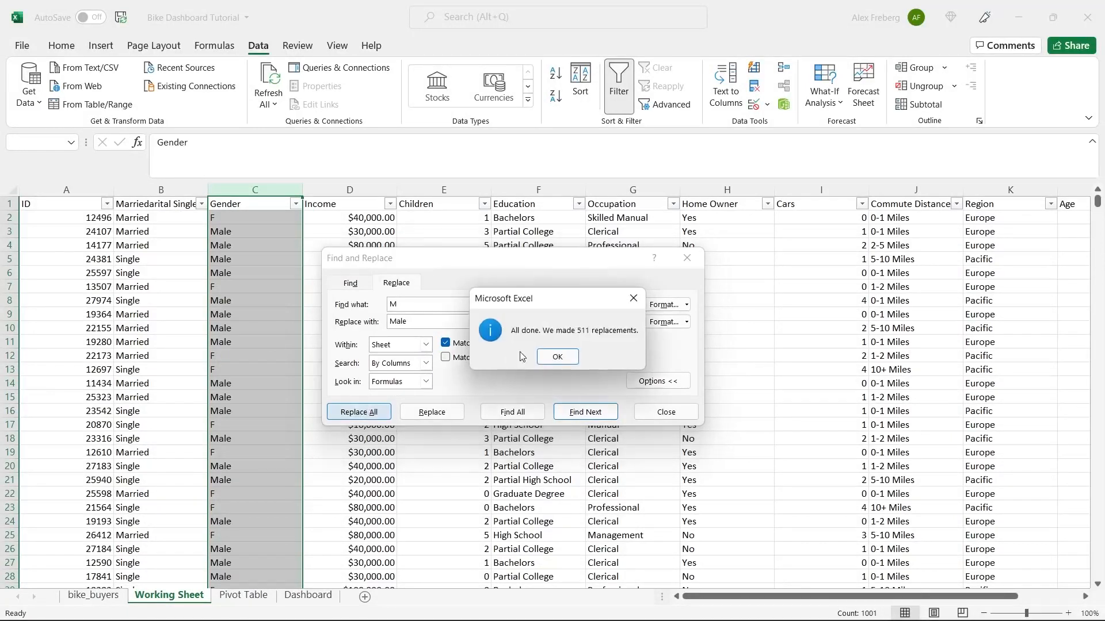
{"action": "left_click", "coordinate": [558, 357]}
- Replace every F in Gender with Female (489 replacements)
{"action": "left_click", "coordinate": [449, 305]}
{"action": "key", "text": "BackSpace"}
{"action": "type", "text": "F"}
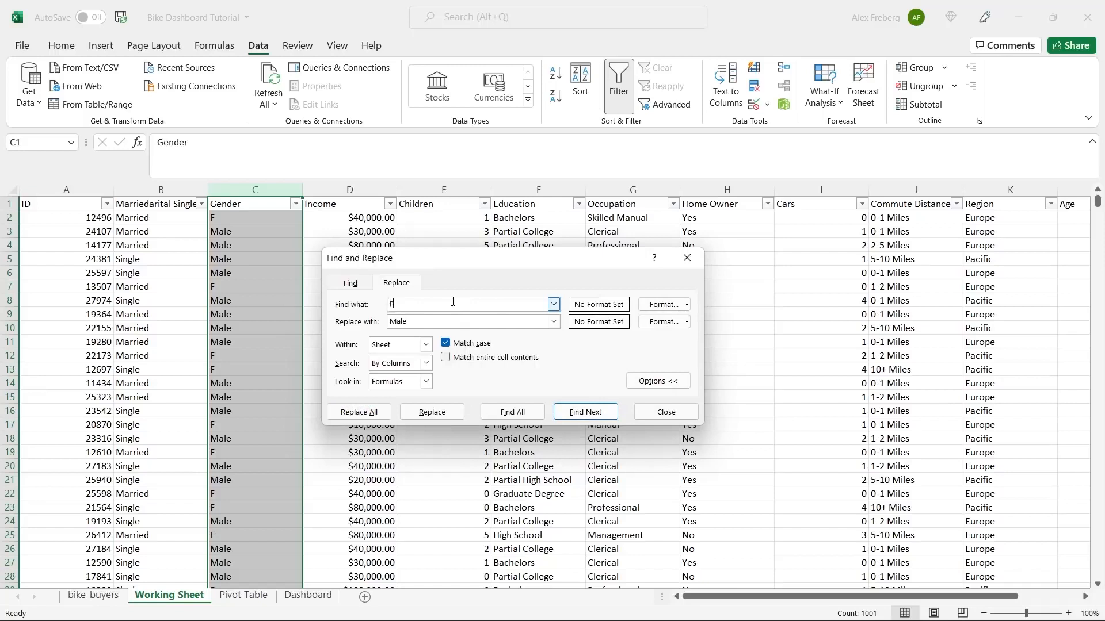
{"action": "double_click", "coordinate": [440, 321]}
{"action": "type", "text": "Female"}
{"action": "left_click", "coordinate": [359, 412]}
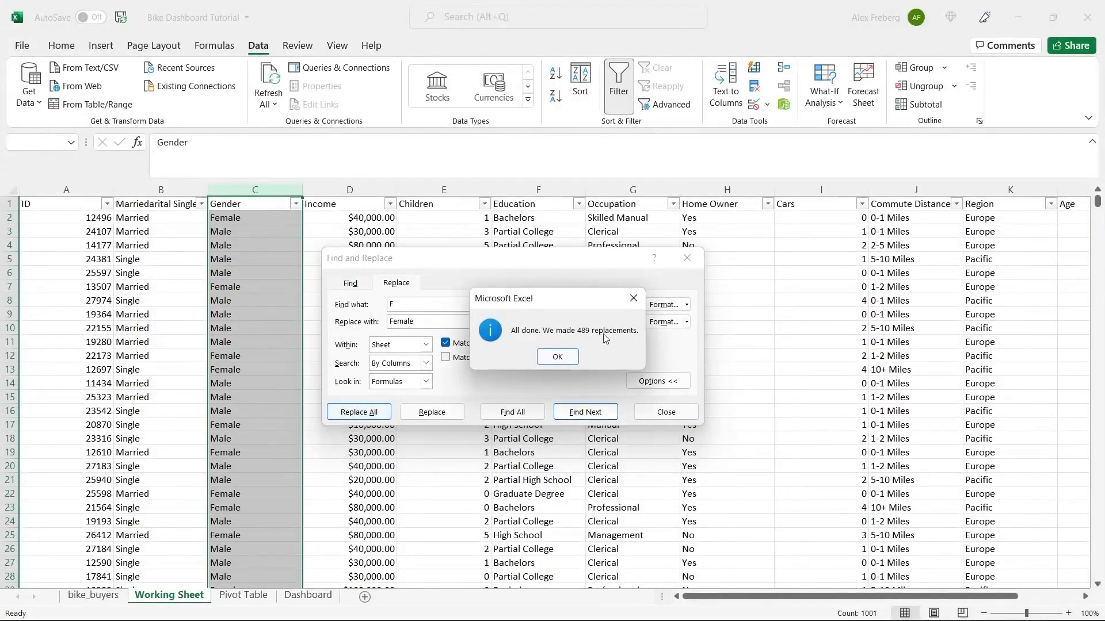
{"action": "left_click", "coordinate": [562, 356]}
{"action": "left_click", "coordinate": [686, 258]}
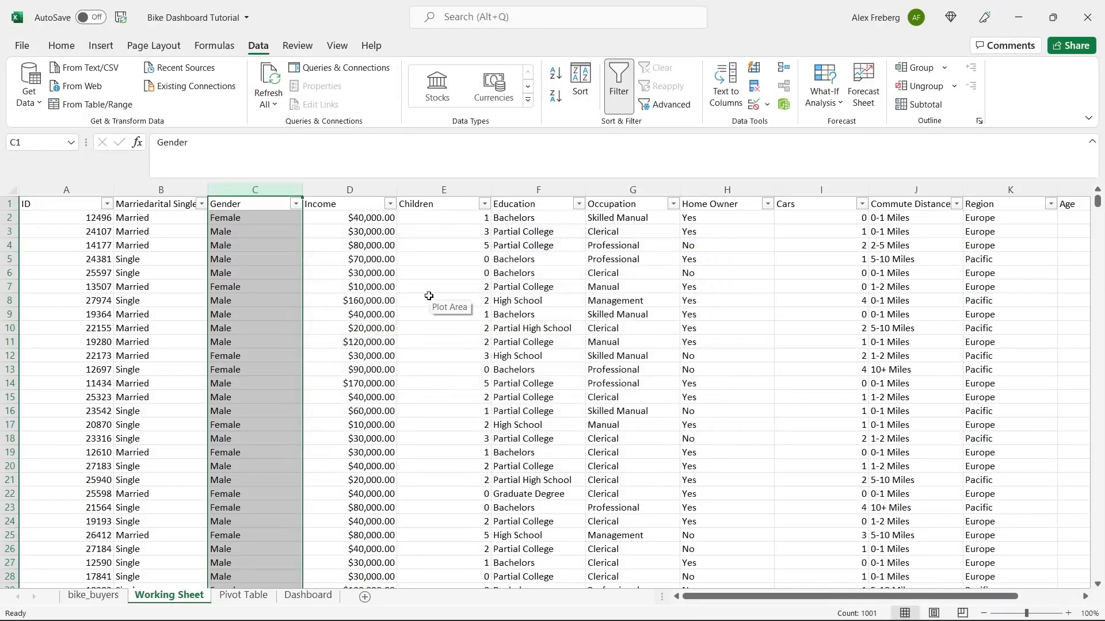
{"action": "left_click", "coordinate": [429, 296]}
- Format column D (Income) as Currency with zero decimal places, e.g. $40,000
{"action": "left_click", "coordinate": [347, 184]}
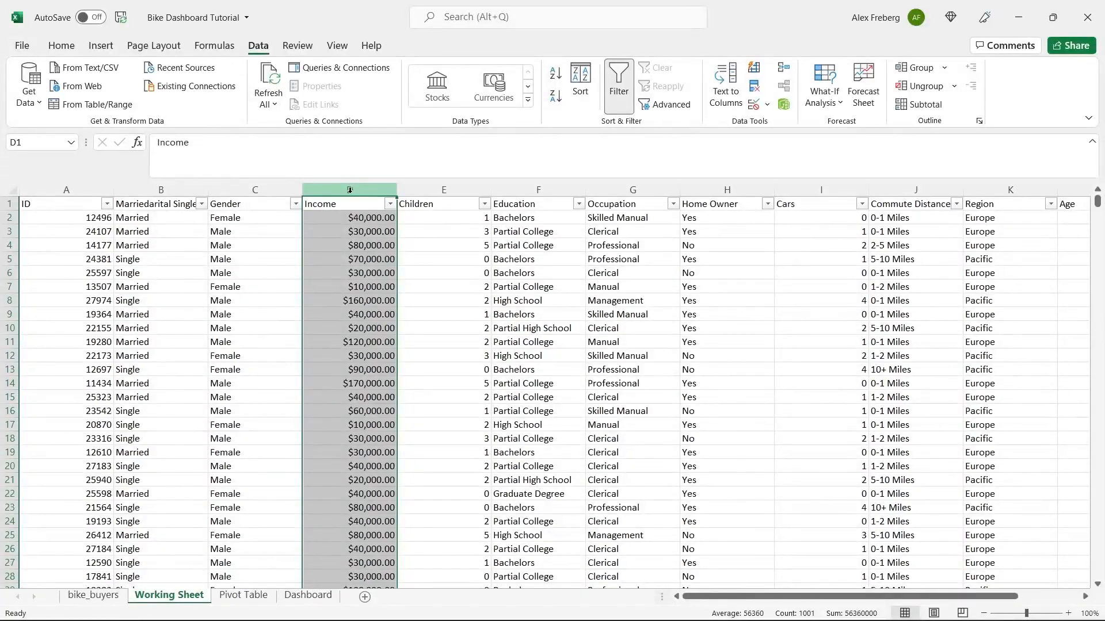
{"action": "left_click", "coordinate": [368, 231]}
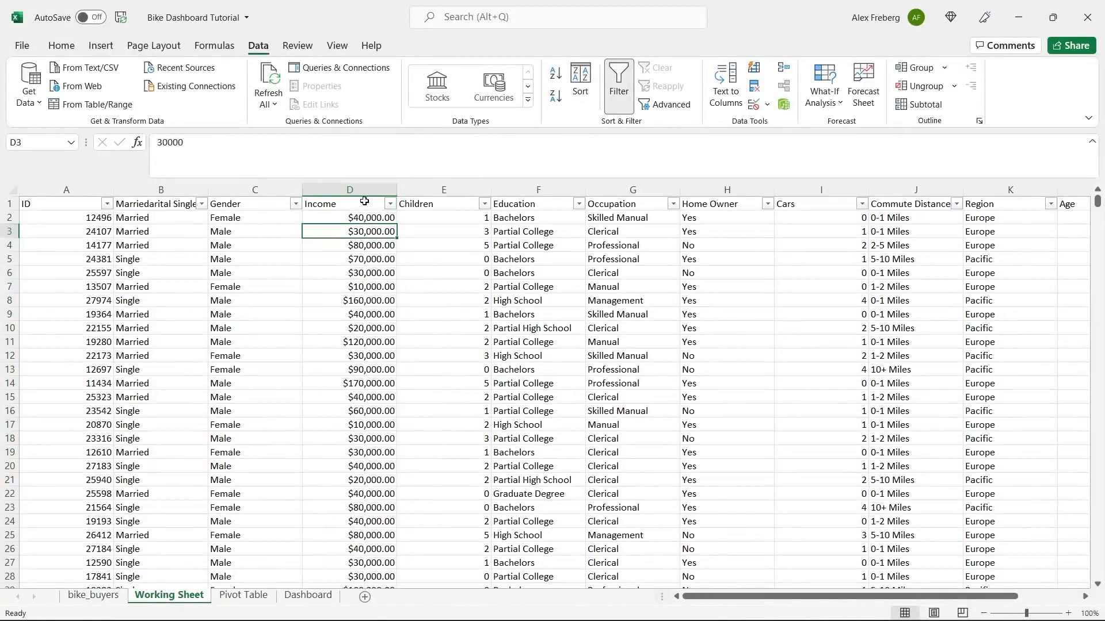
{"action": "left_click", "coordinate": [60, 45]}
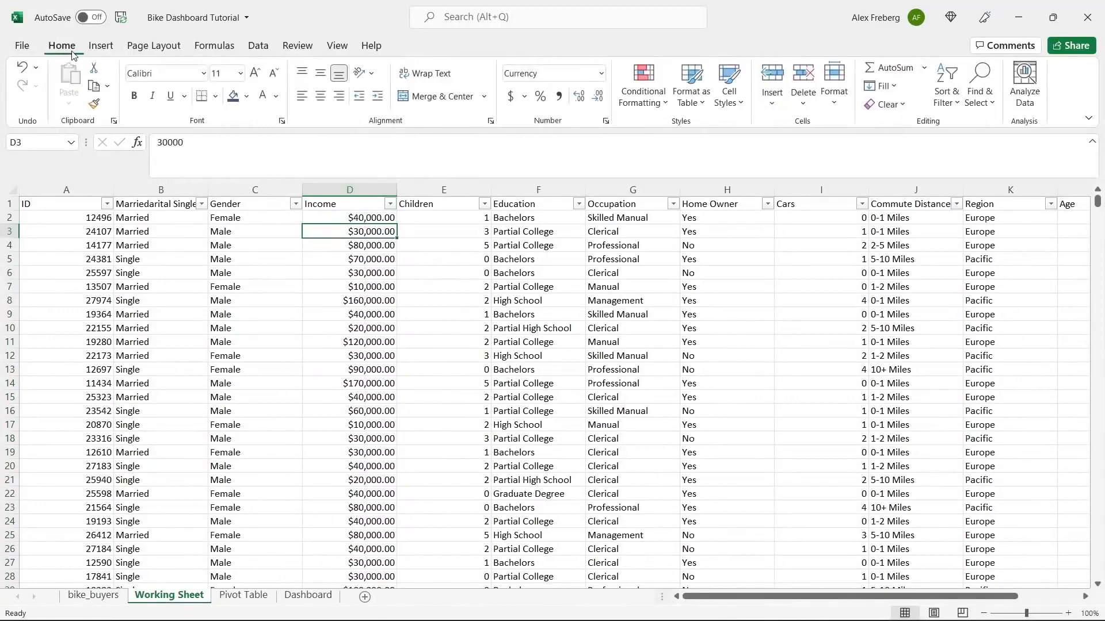
{"action": "left_click", "coordinate": [351, 190]}
{"action": "left_click", "coordinate": [601, 73]}
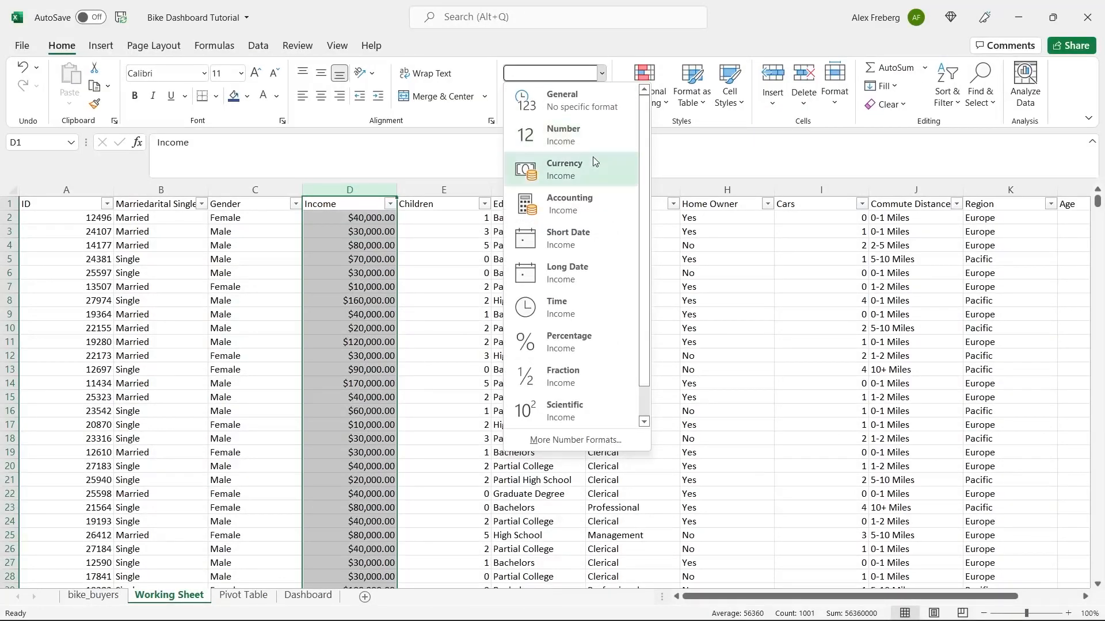
{"action": "left_click", "coordinate": [546, 167]}
{"action": "left_click", "coordinate": [596, 97]}
{"action": "left_click", "coordinate": [596, 98]}
{"action": "left_click", "coordinate": [375, 224]}
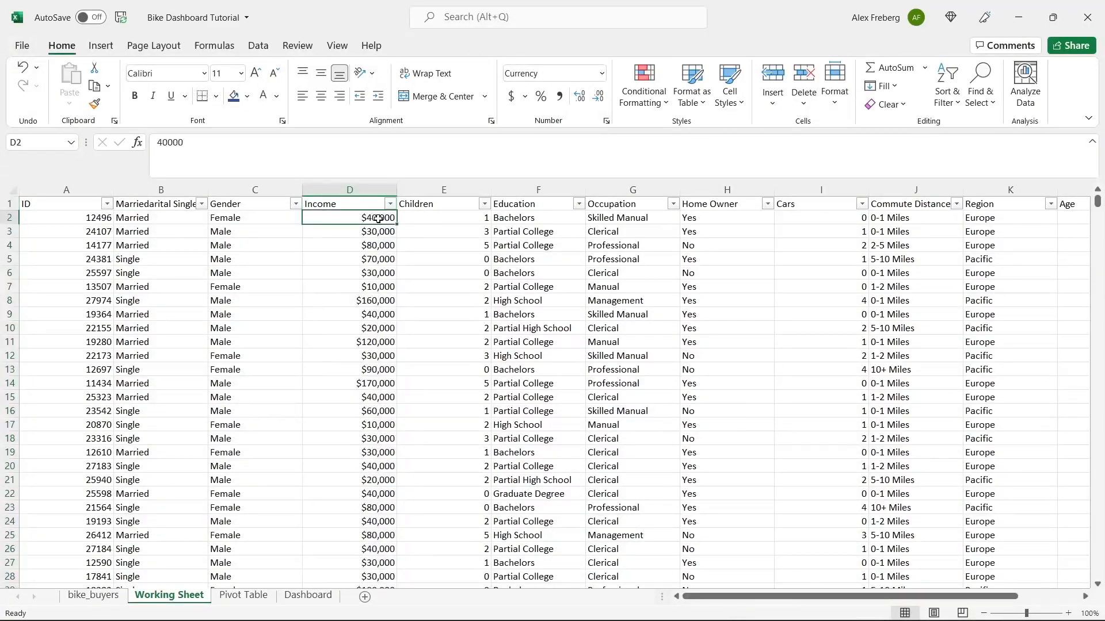
{"action": "left_click", "coordinate": [390, 204]}
{"action": "mouse_move", "coordinate": [385, 388]}
{"action": "left_mouse_down"}
{"action": "mouse_move", "coordinate": [385, 447]}
{"action": "mouse_move", "coordinate": [392, 383]}
{"action": "left_mouse_up"}
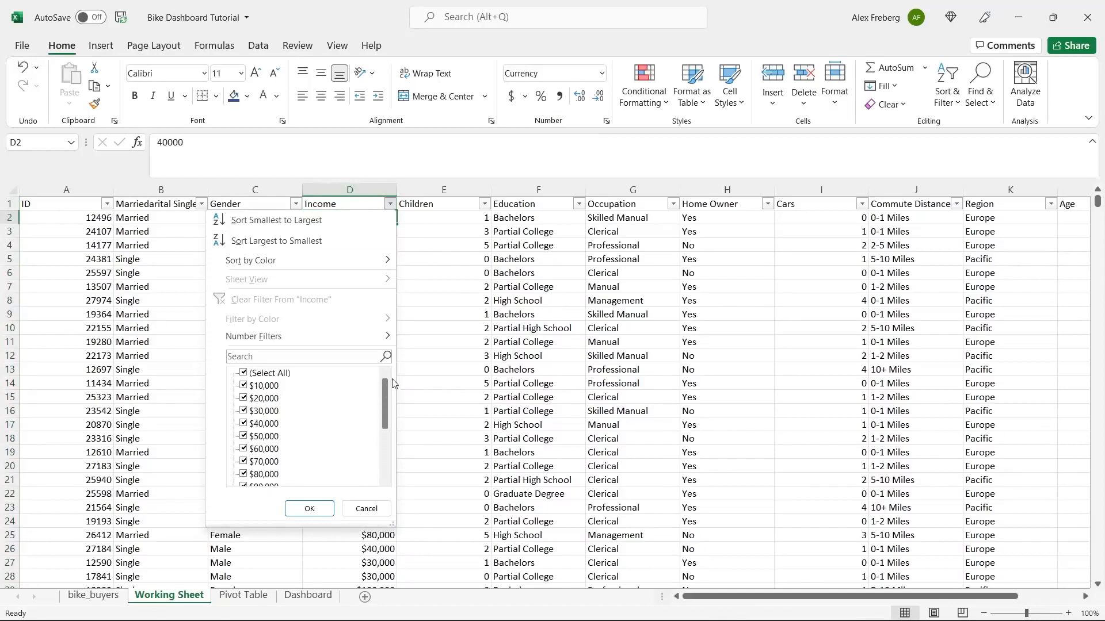
{"action": "left_click", "coordinate": [430, 291]}
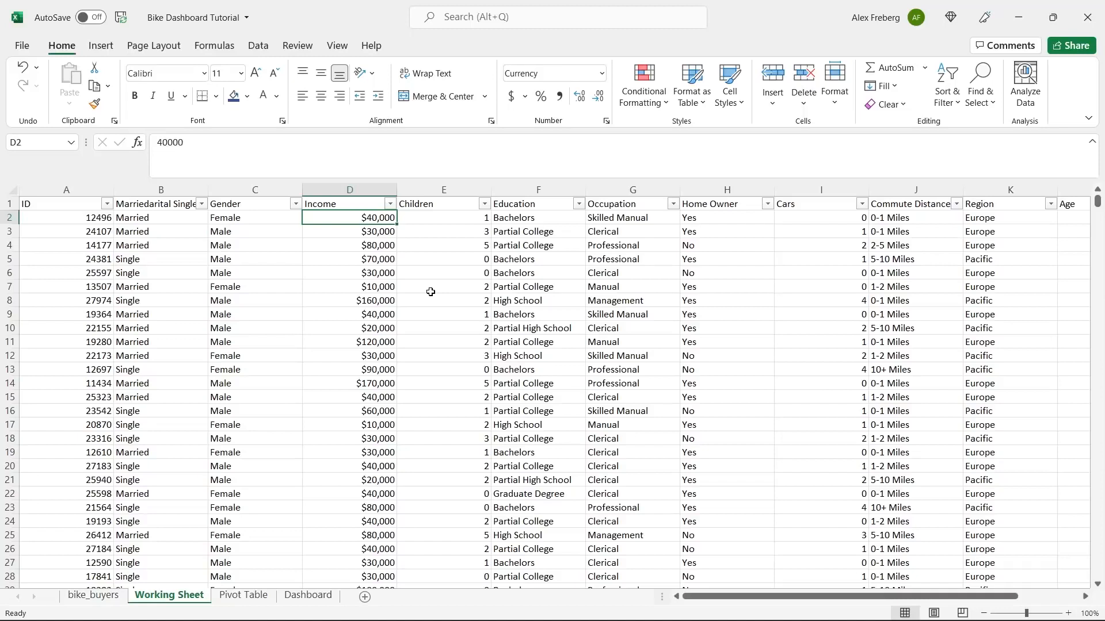
{"action": "left_click", "coordinate": [485, 205]}
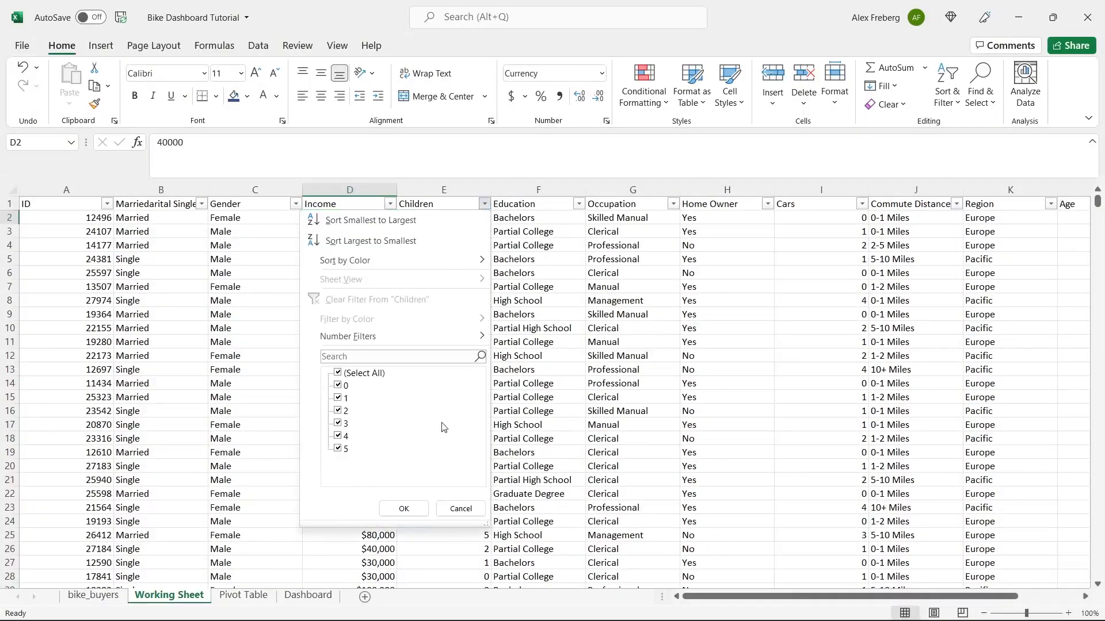
{"action": "left_click", "coordinate": [559, 212]}
{"action": "left_click", "coordinate": [579, 205]}
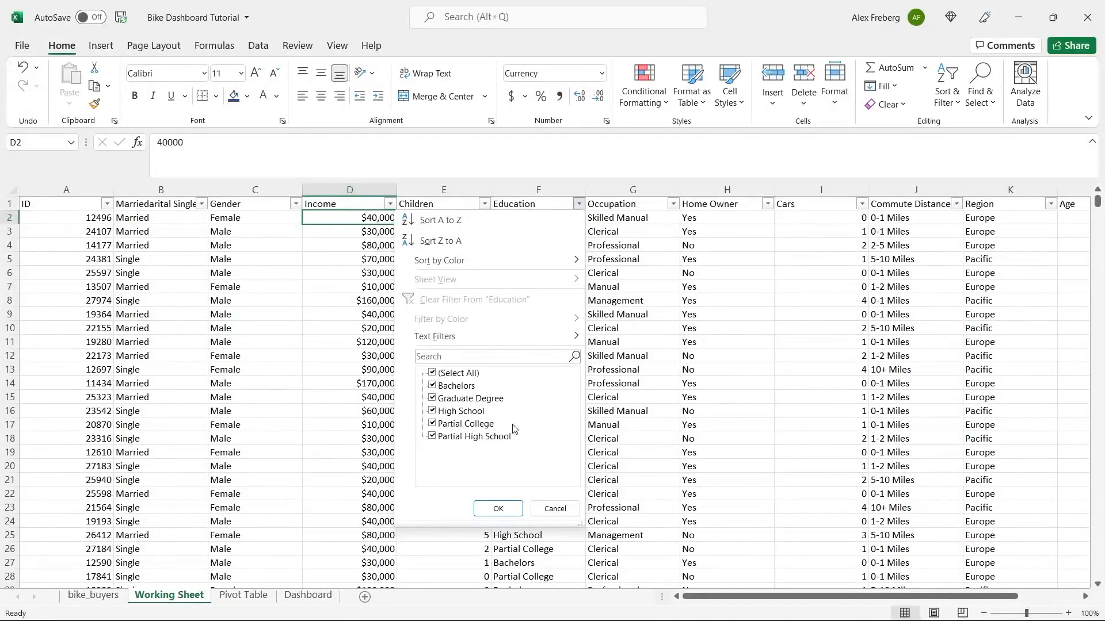
{"action": "left_click", "coordinate": [652, 290]}
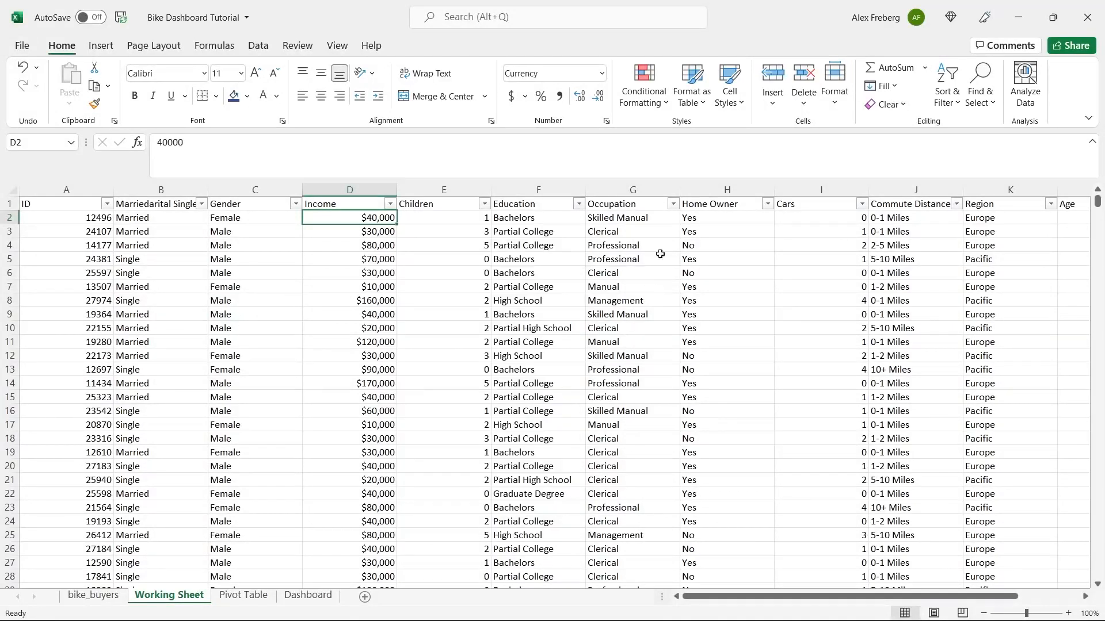
{"action": "left_click", "coordinate": [672, 204]}
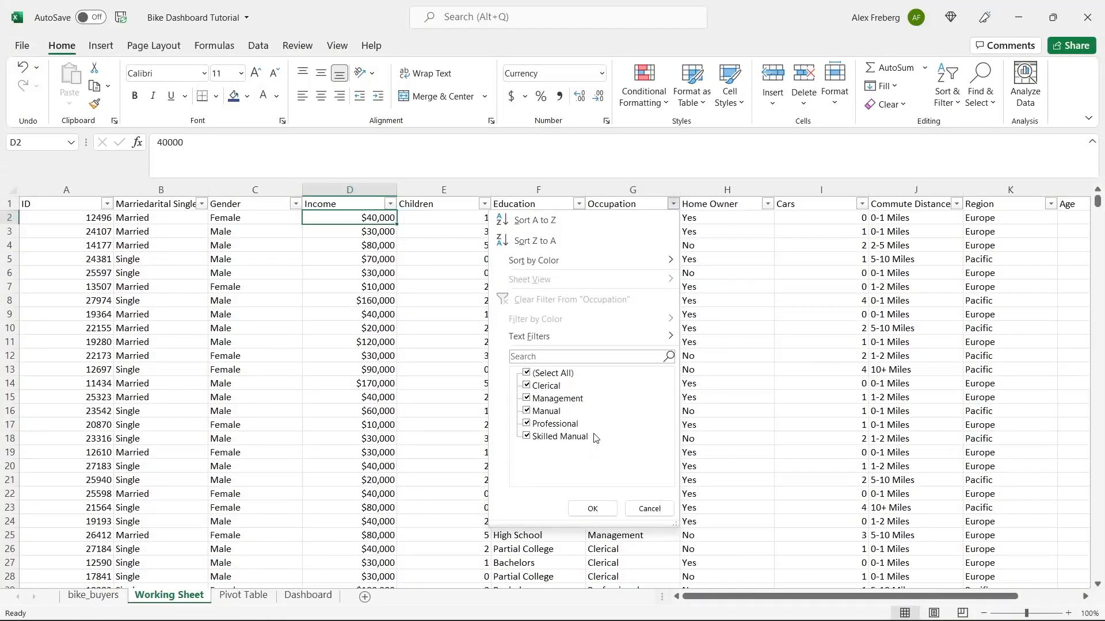
{"action": "left_click", "coordinate": [742, 248]}
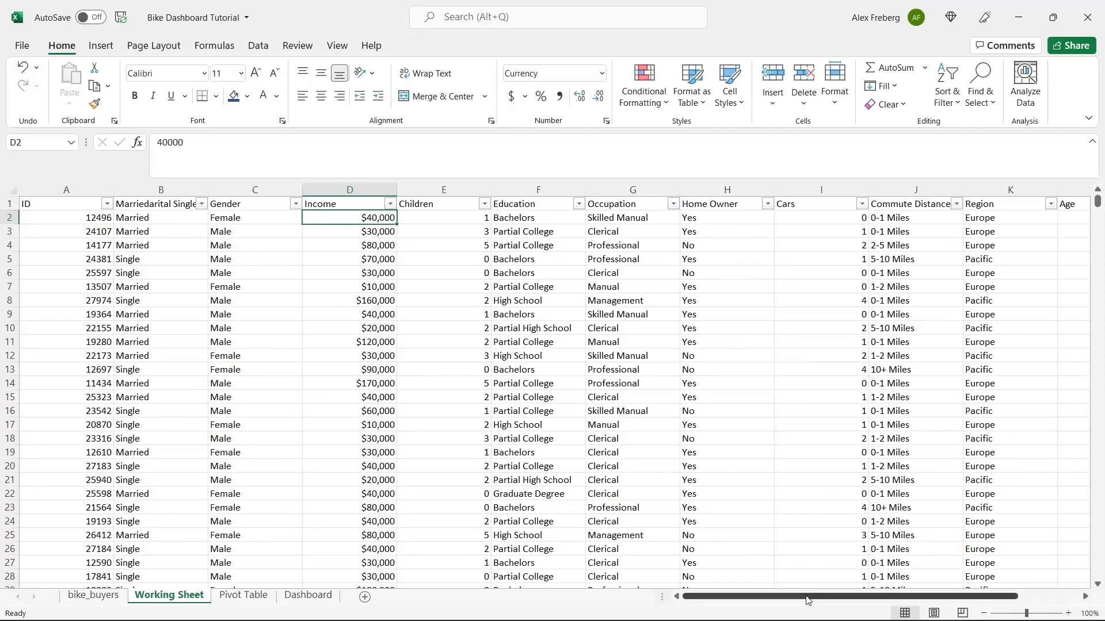
{"action": "left_click_drag", "start_coordinate": [807, 601], "coordinate": [870, 600]}
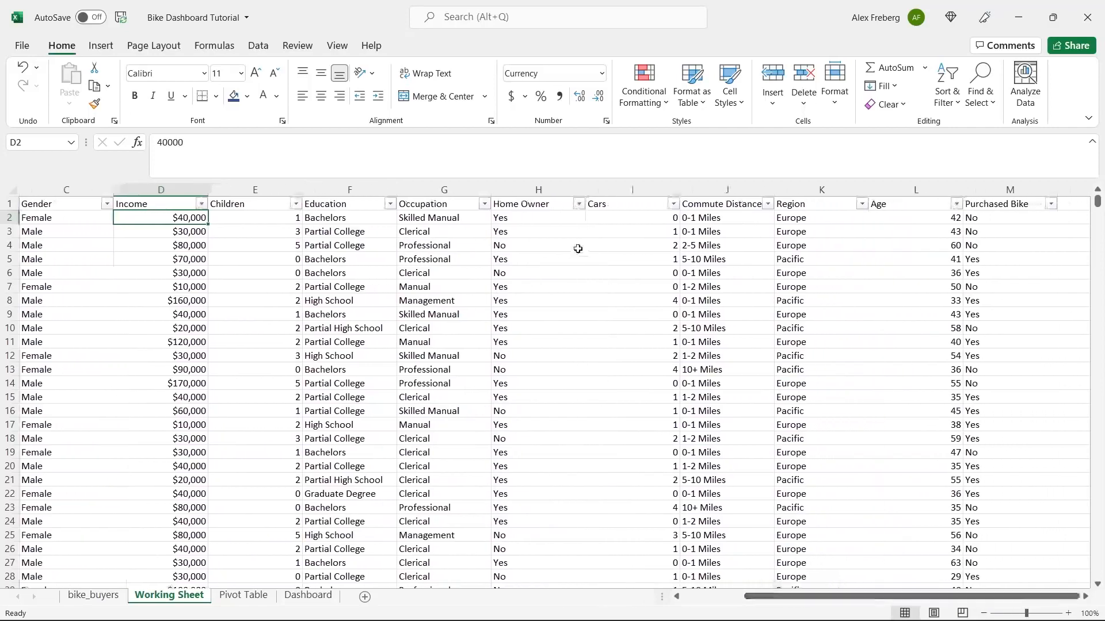
{"action": "left_click", "coordinate": [579, 205]}
{"action": "left_click", "coordinate": [675, 215]}
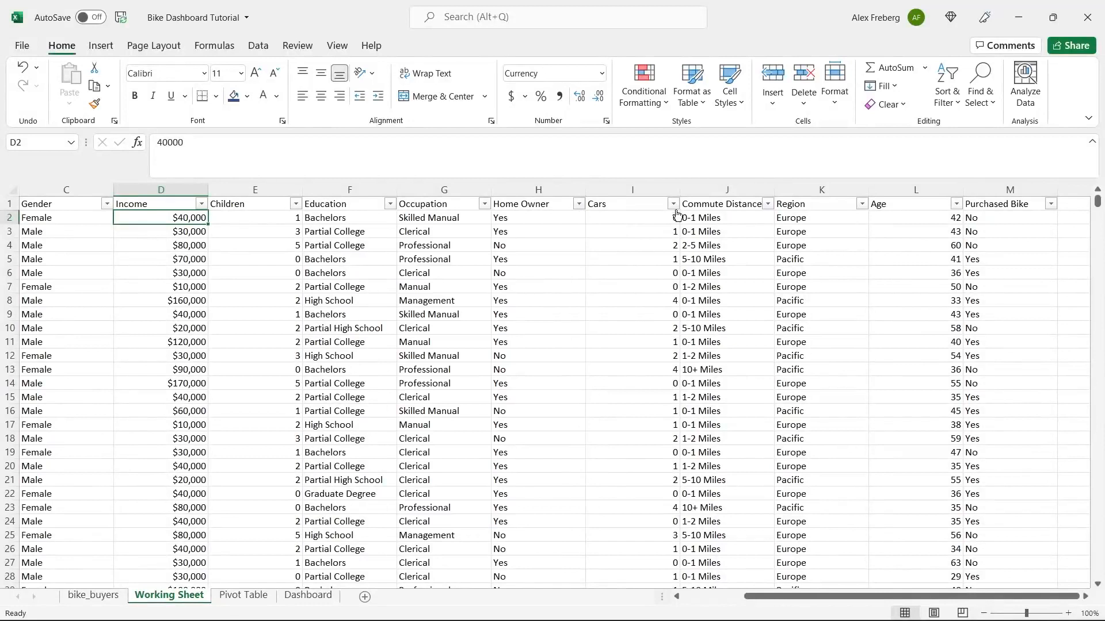
{"action": "left_click", "coordinate": [672, 204]}
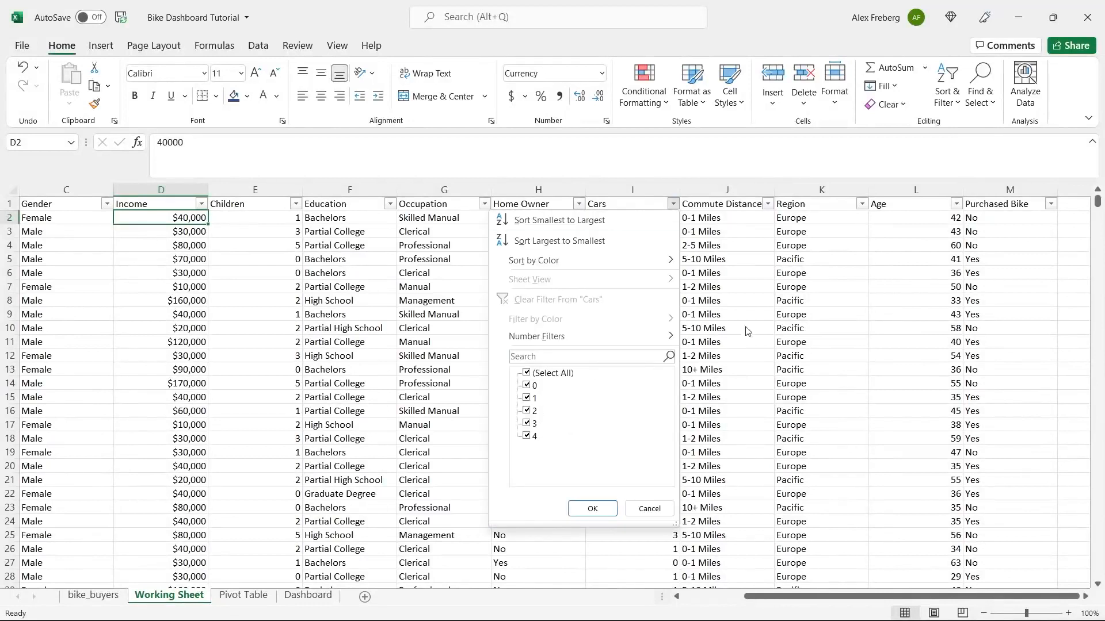
{"action": "left_click", "coordinate": [738, 258]}
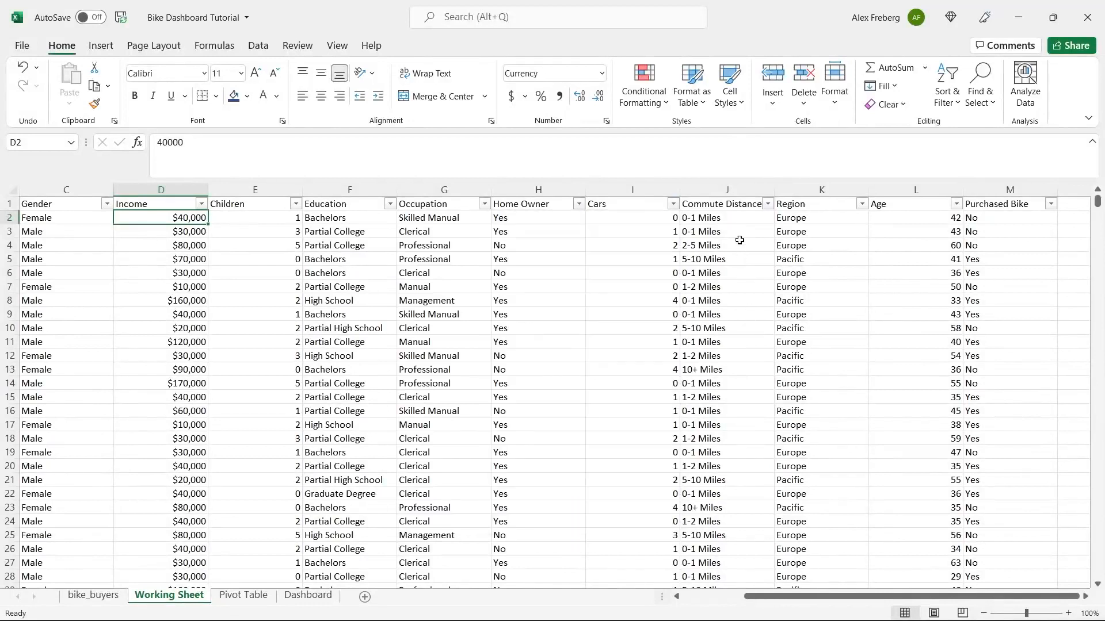
{"action": "left_click", "coordinate": [767, 204]}
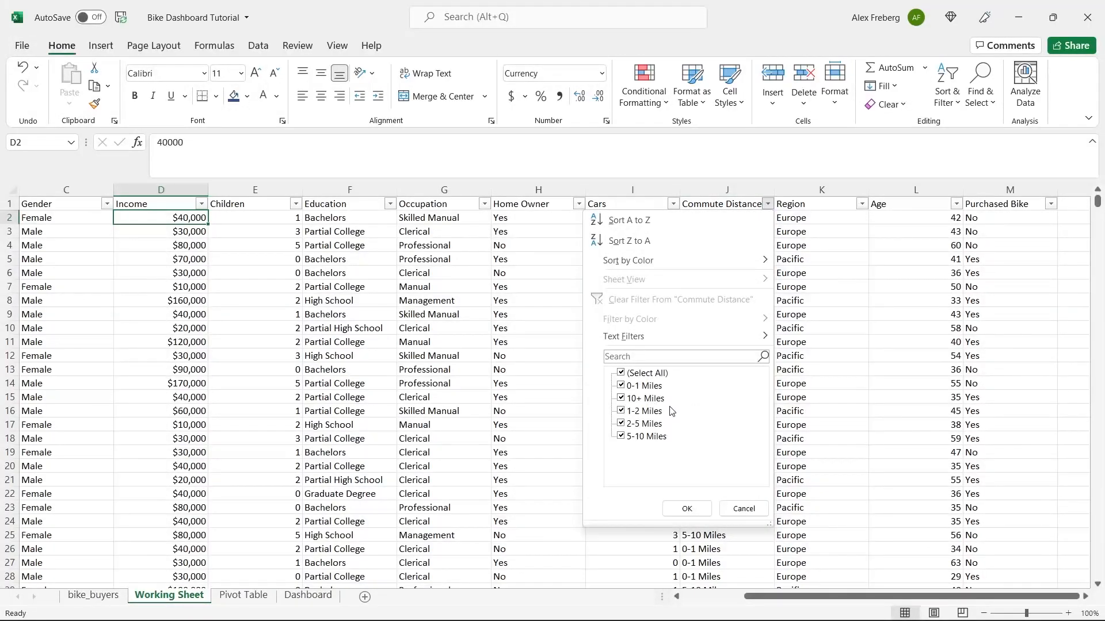
{"action": "left_click", "coordinate": [743, 509]}
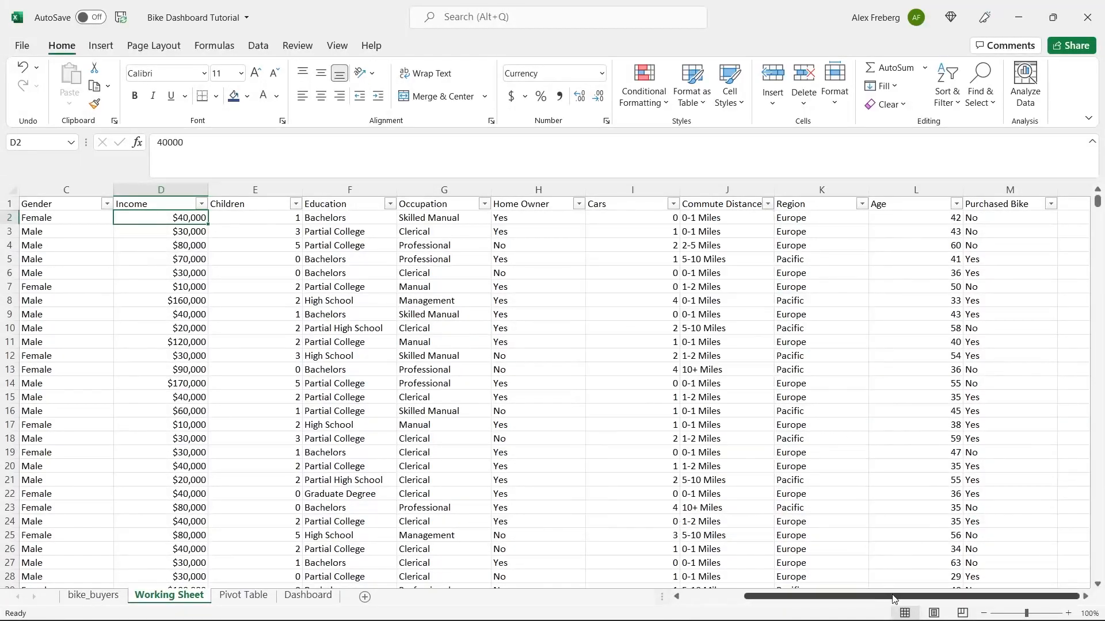
{"action": "left_click_drag", "start_coordinate": [884, 599], "coordinate": [901, 595]}
{"action": "left_click", "coordinate": [1085, 596]}
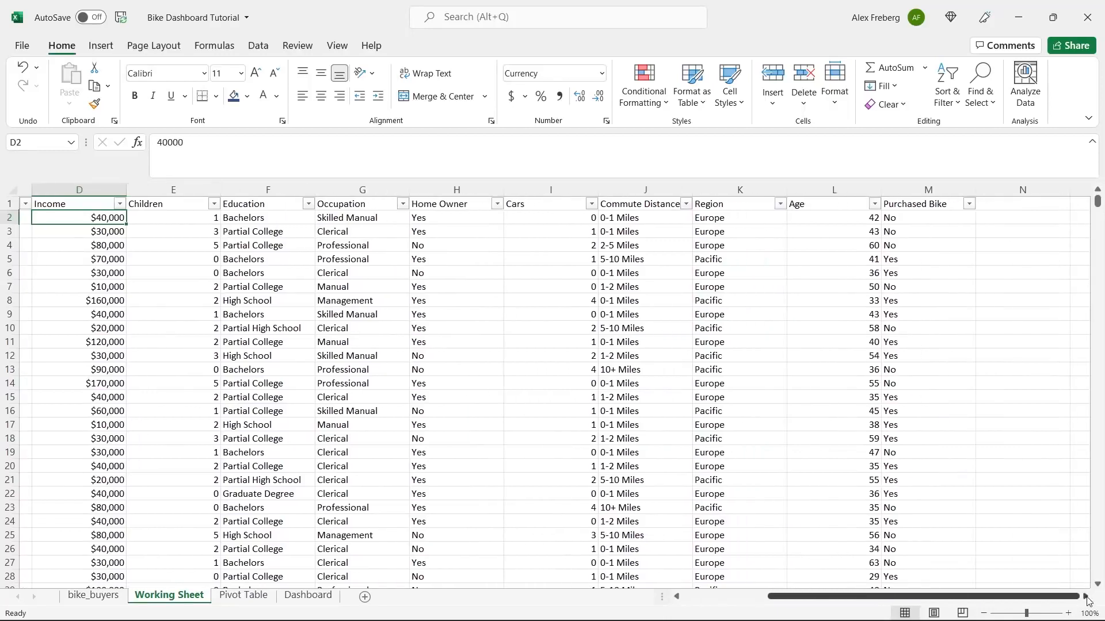
{"action": "left_click", "coordinate": [1085, 596]}
{"action": "left_click", "coordinate": [673, 203]}
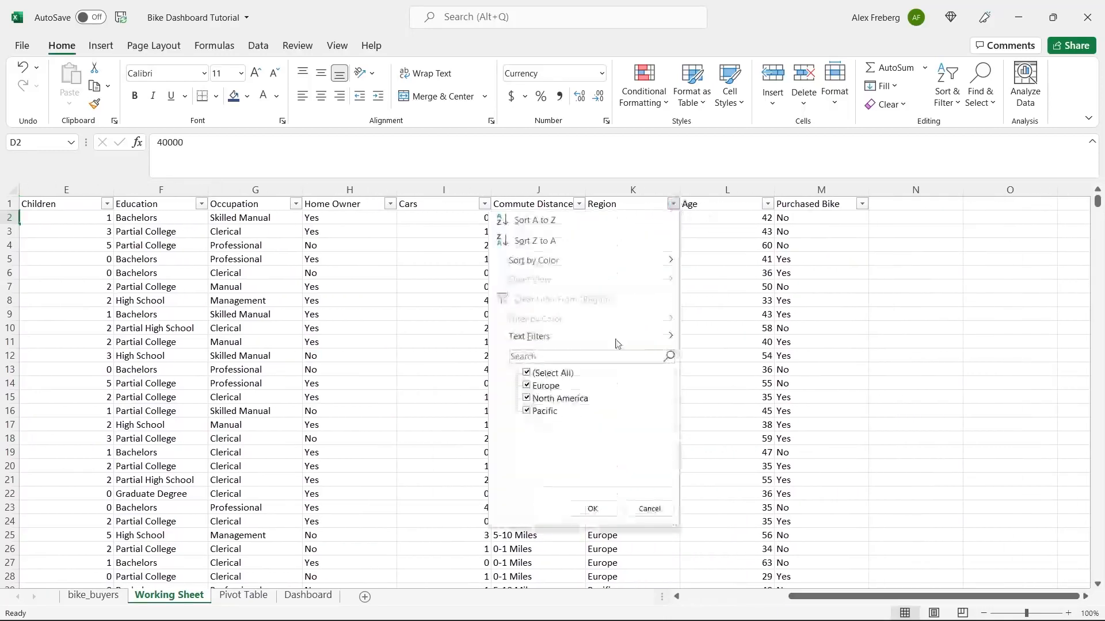
{"action": "left_click", "coordinate": [592, 509]}
{"action": "left_click", "coordinate": [768, 204]}
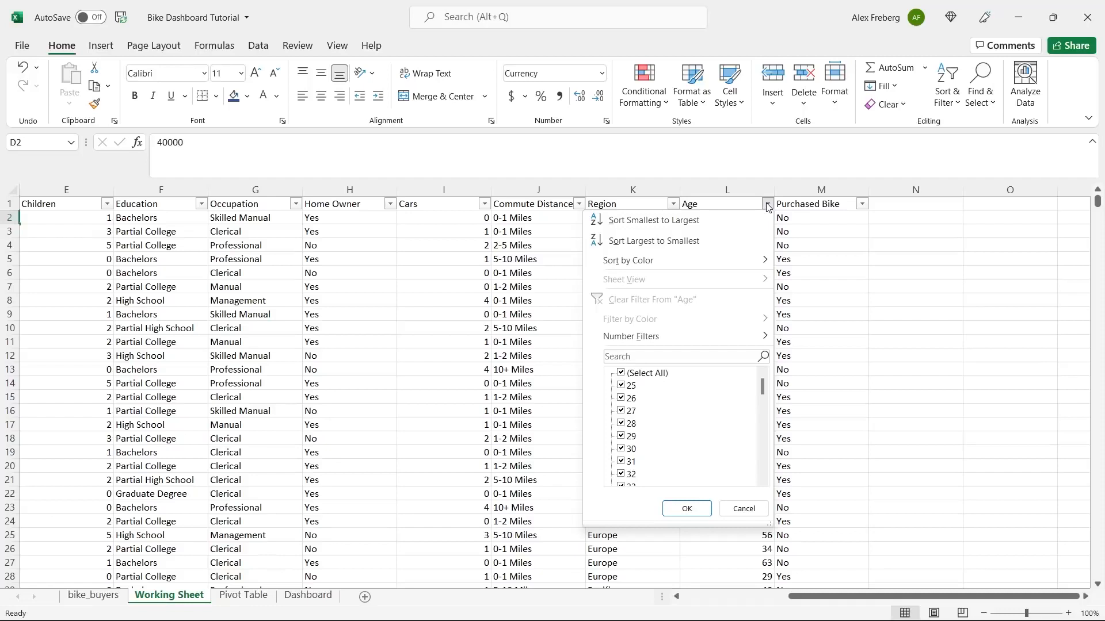
{"action": "left_click", "coordinate": [744, 508]}
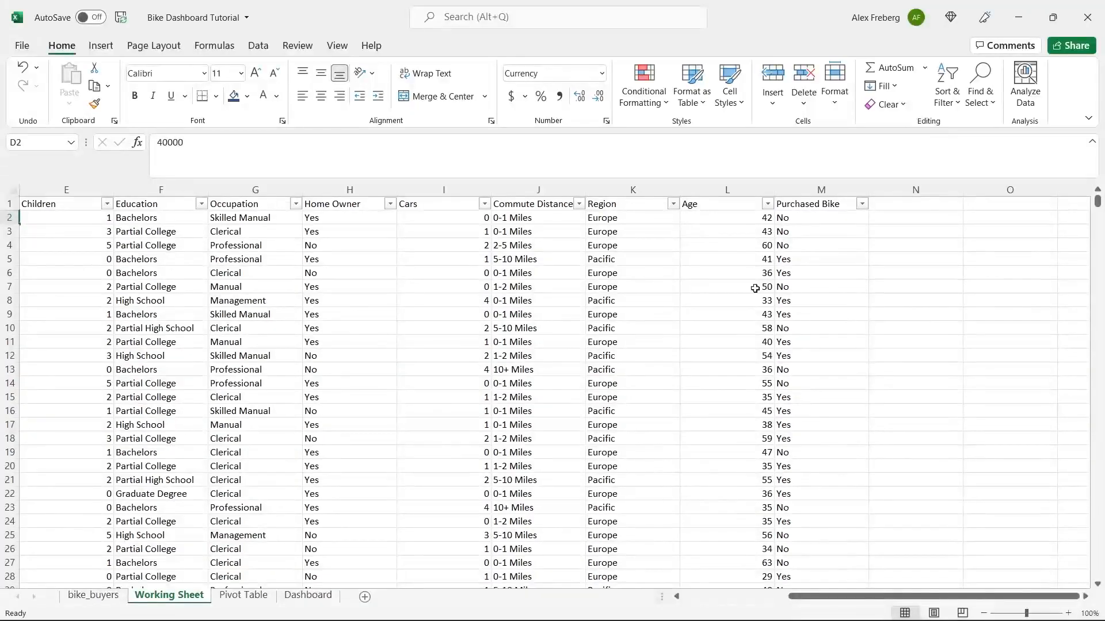
{"action": "left_click", "coordinate": [768, 206]}
{"action": "mouse_move", "coordinate": [763, 390]}
{"action": "left_mouse_down"}
{"action": "mouse_move", "coordinate": [767, 485]}
{"action": "mouse_move", "coordinate": [766, 387]}
{"action": "left_mouse_up"}
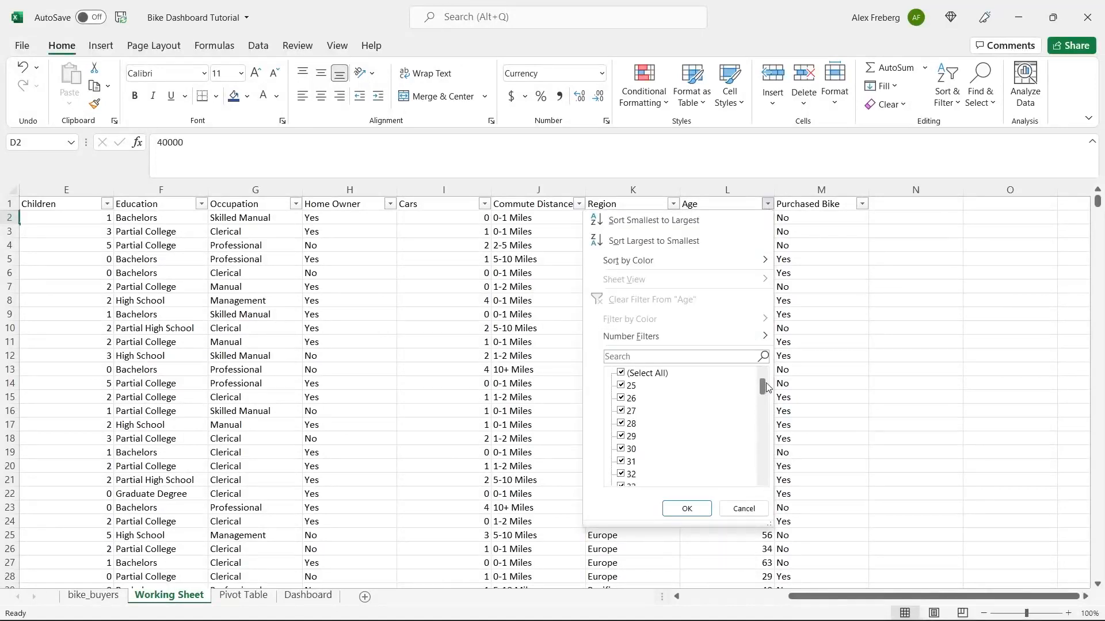
{"action": "left_click", "coordinate": [741, 509]}
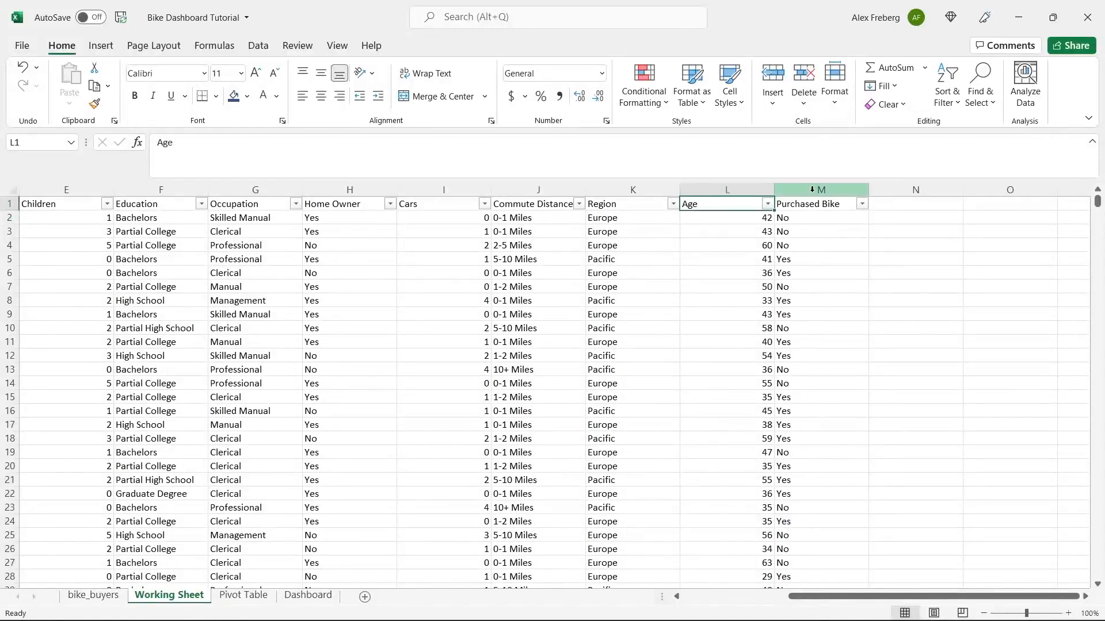
- Insert a column before Purchased Bike and head it 'Age Brackets' in M1
{"action": "right_click", "coordinate": [813, 192]}
{"action": "left_click", "coordinate": [853, 313]}
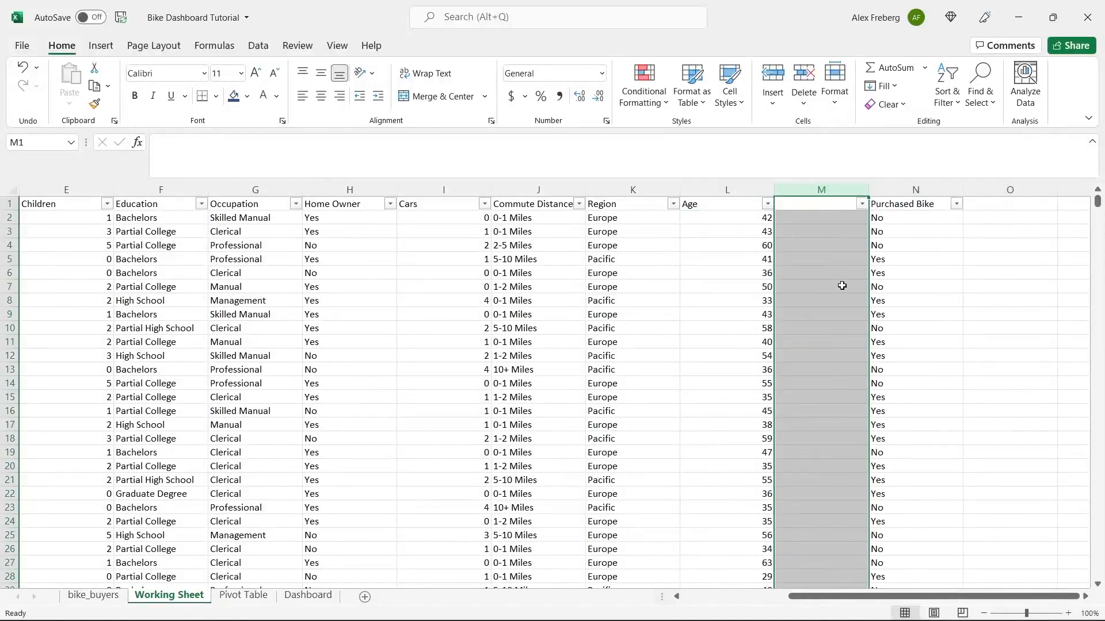
{"action": "left_click", "coordinate": [813, 204]}
{"action": "type", "text": "Age Brackets"}
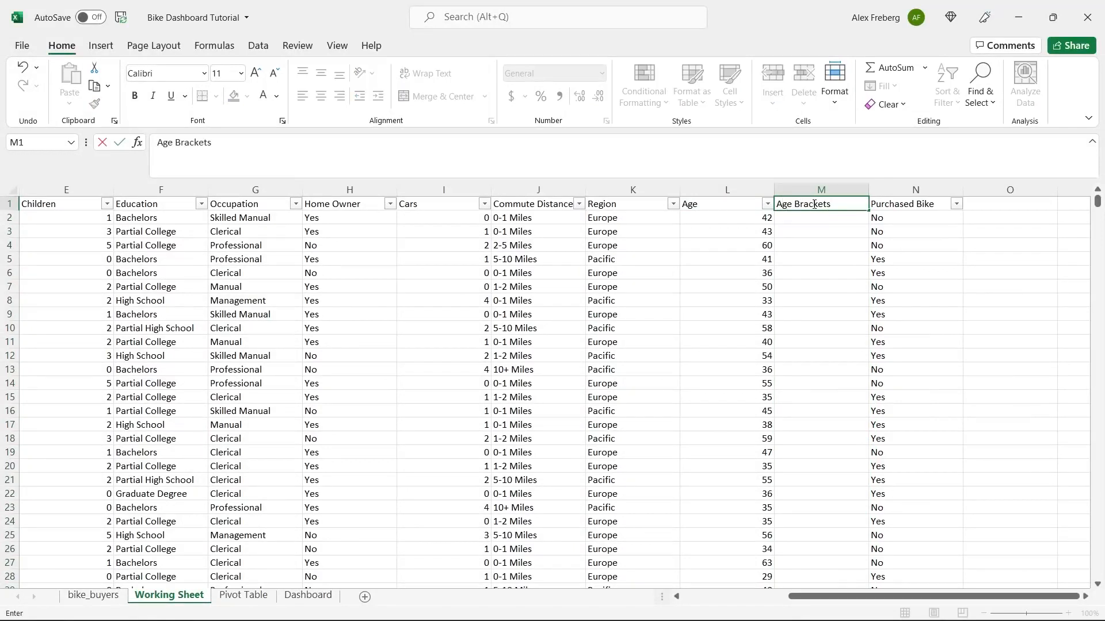
{"action": "left_click", "coordinate": [816, 220]}
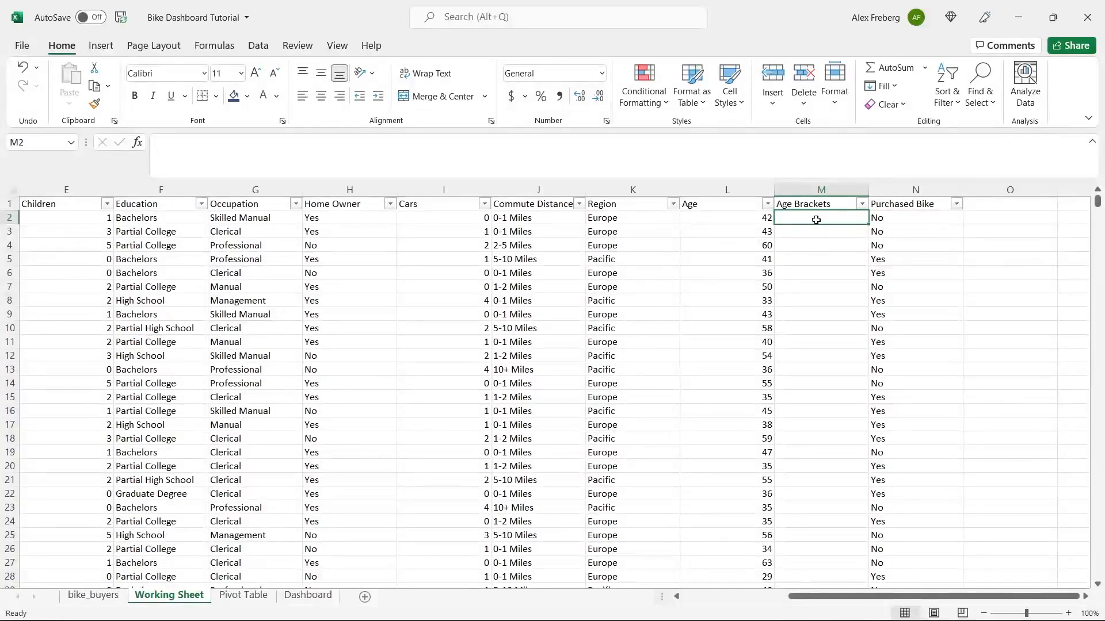
{"action": "left_click", "coordinate": [808, 152]}
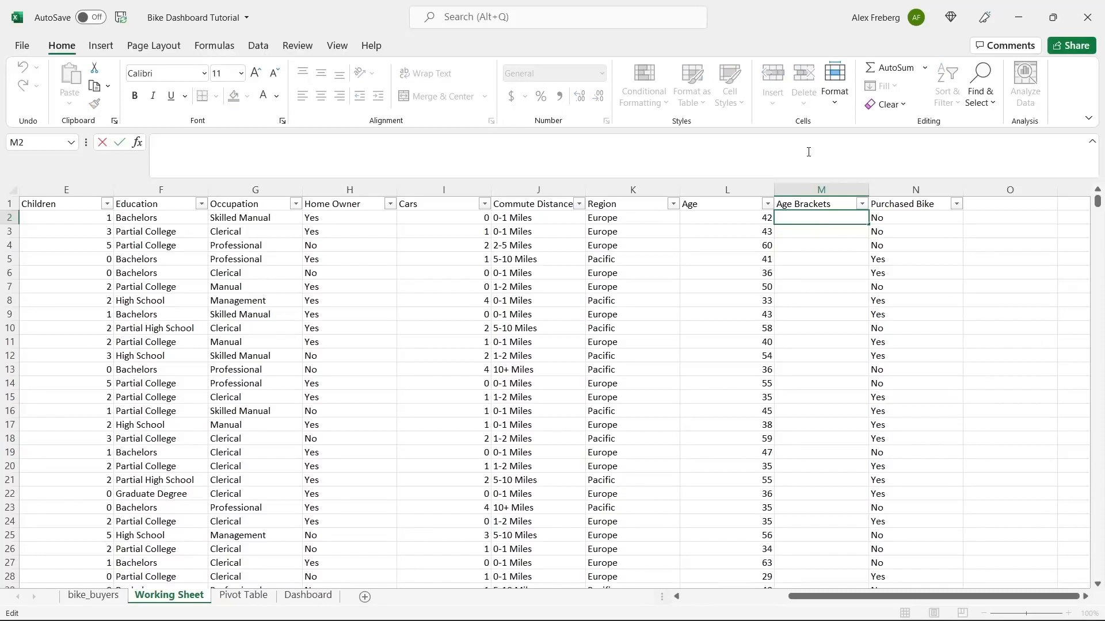
- Enter =IF(L2>31,"Adolescent","Invalid") in cell M2
{"action": "type", "text": "=IF"}
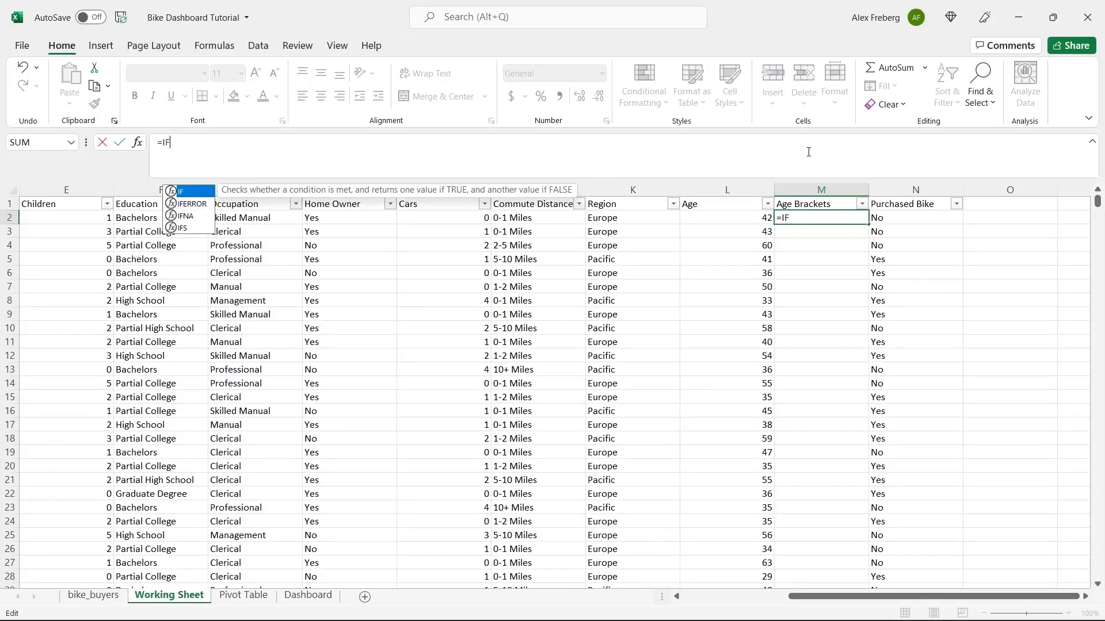
{"action": "type", "text": "("}
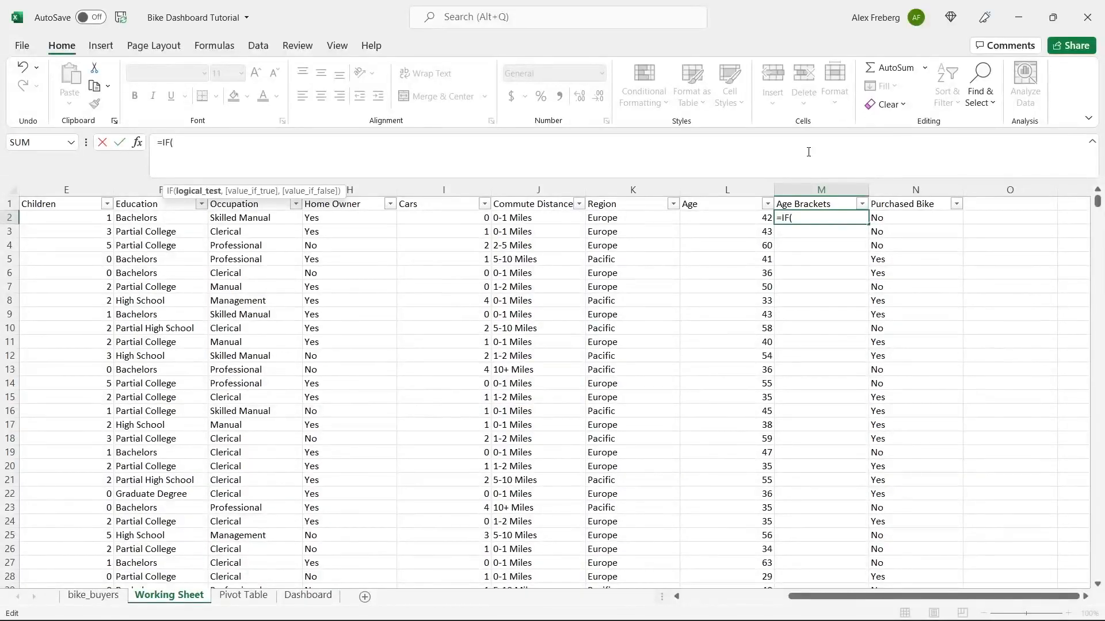
{"action": "left_click", "coordinate": [737, 216]}
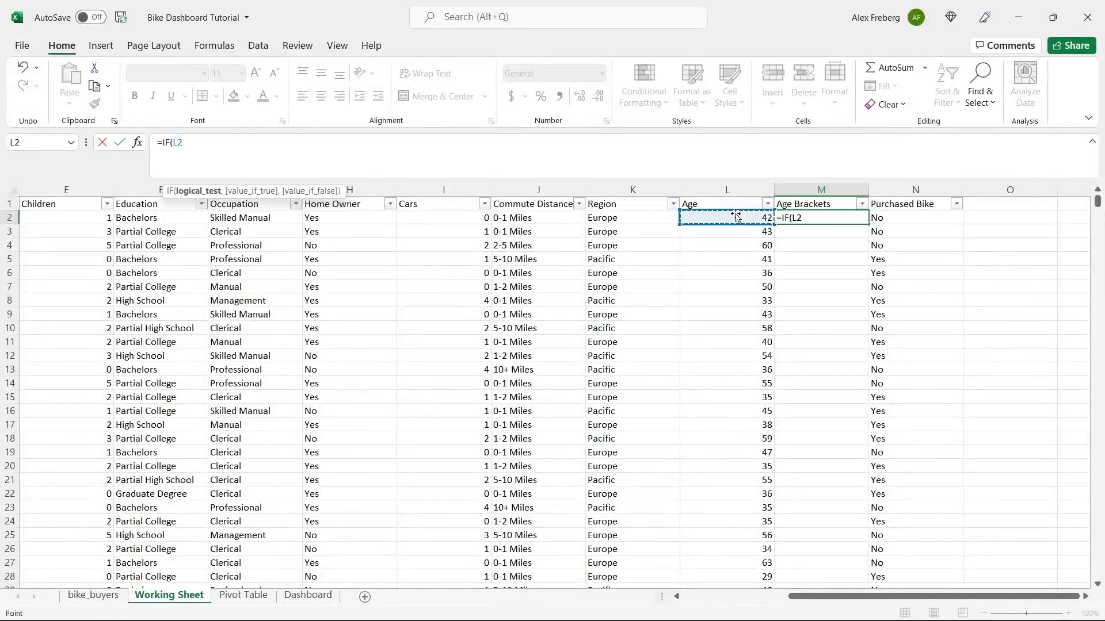
{"action": "left_click", "coordinate": [650, 146]}
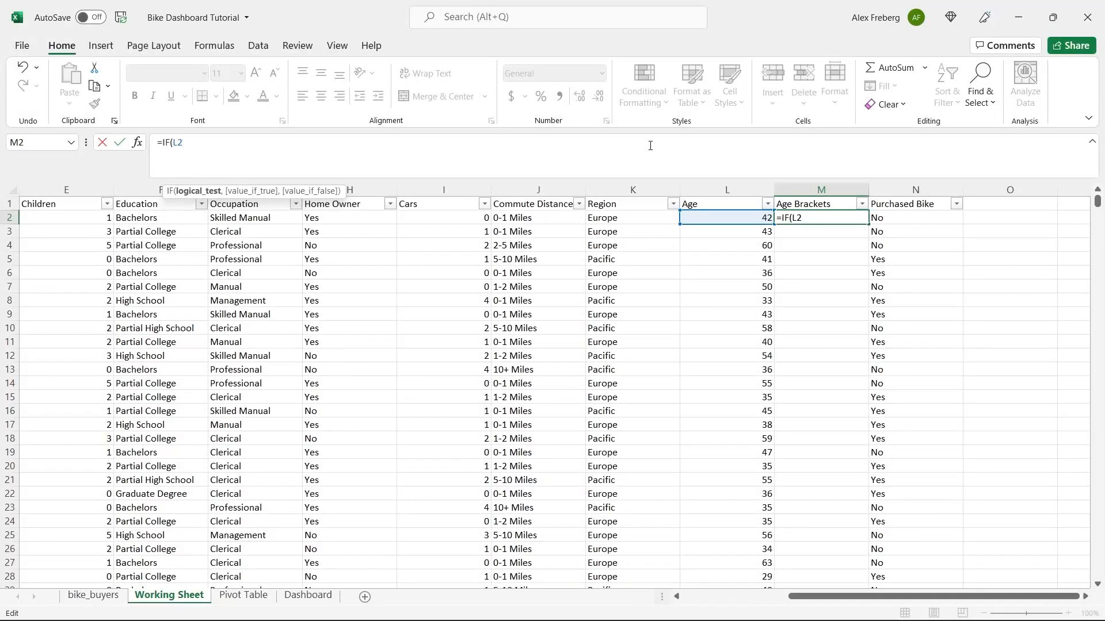
{"action": "type", "text": ">31,"}
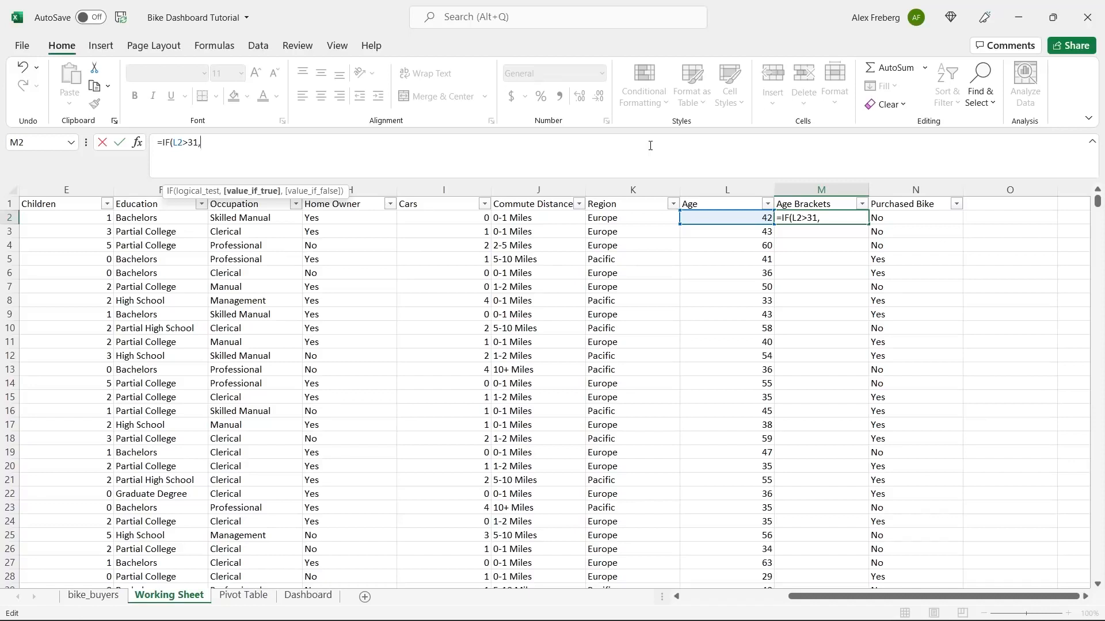
{"action": "type", "text": "\"Adolescent\","}
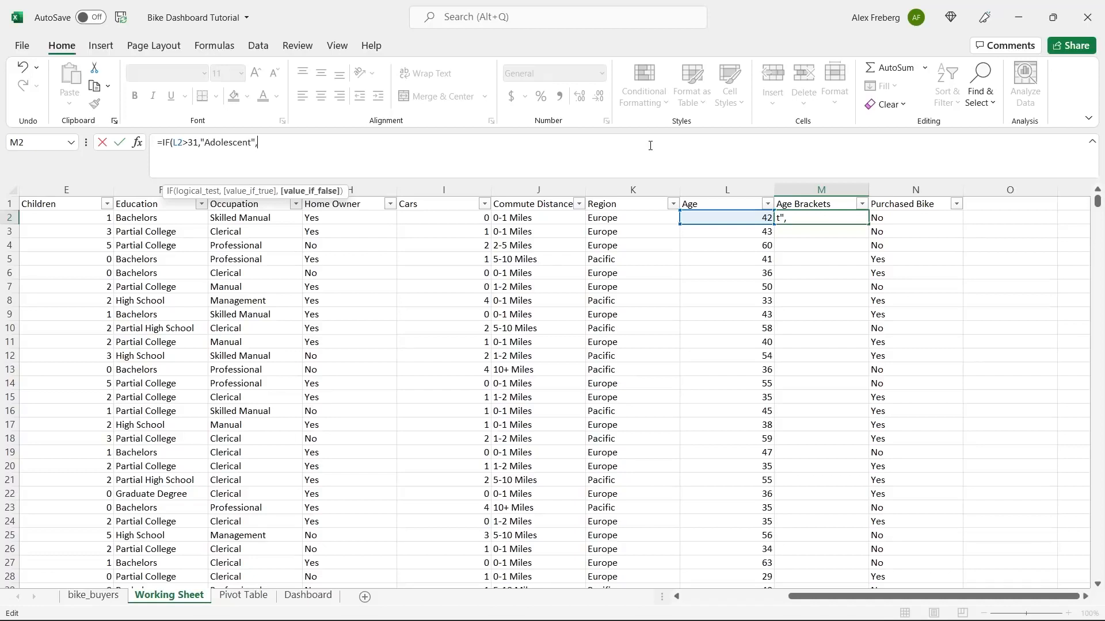
{"action": "type", "text": "\"Invl"}
{"action": "key", "text": "BackSpace"}
{"action": "type", "text": "alid\")"}
{"action": "key", "text": "Return"}
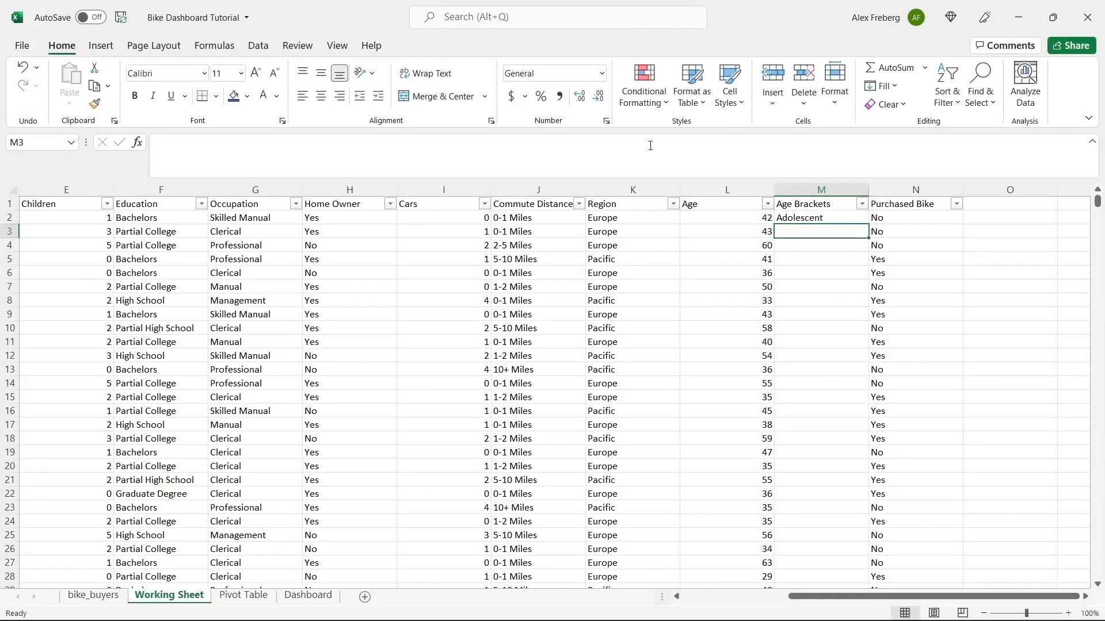
- Fill the M2 formula down column M and check results against the age in L2
{"action": "left_click", "coordinate": [851, 218]}
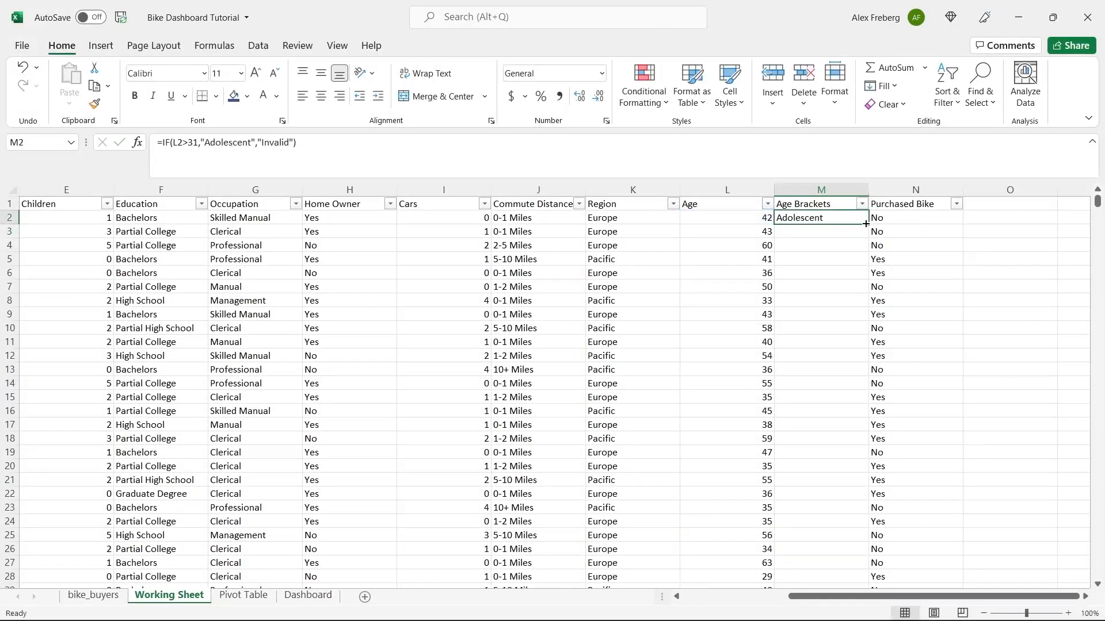
{"action": "double_click", "coordinate": [867, 224]}
{"action": "left_click", "coordinate": [786, 255]}
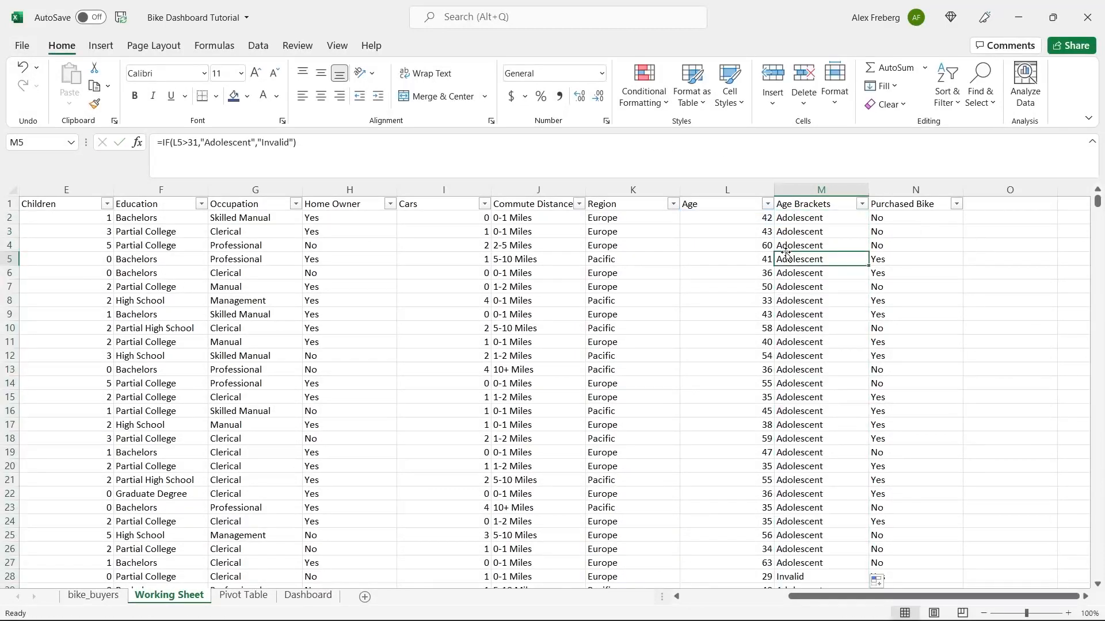
{"action": "left_click", "coordinate": [749, 219]}
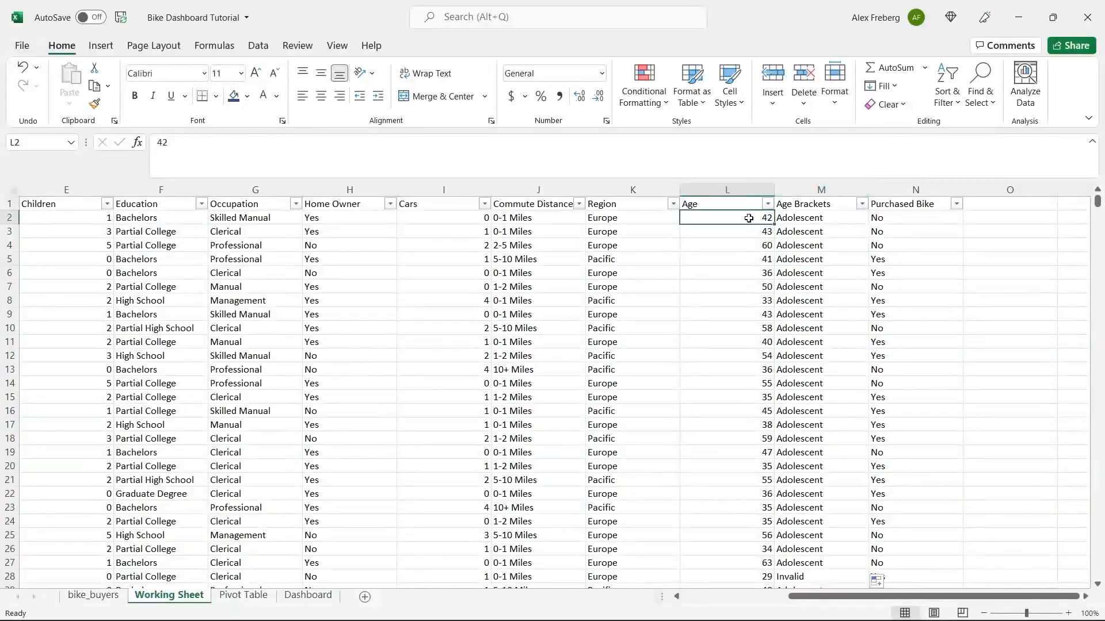
{"action": "left_click", "coordinate": [807, 219]}
- Change M2 to =IF(L2<31,"Adolescent","Invalid") and fill it down the Age Brackets column
{"action": "left_click", "coordinate": [218, 165]}
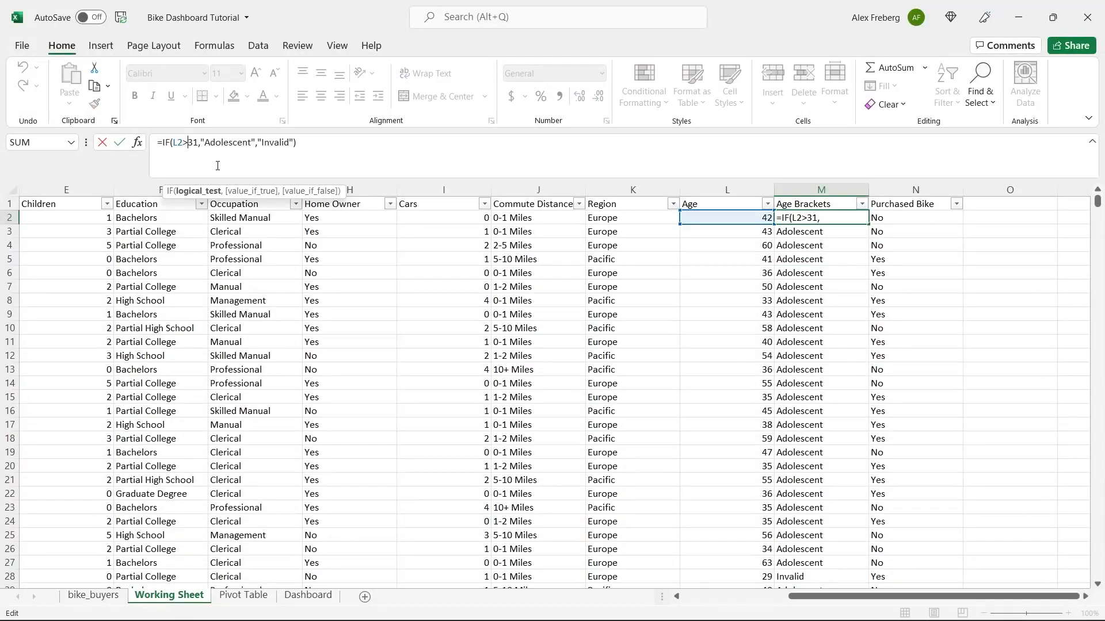
{"action": "key", "text": "BackSpace"}
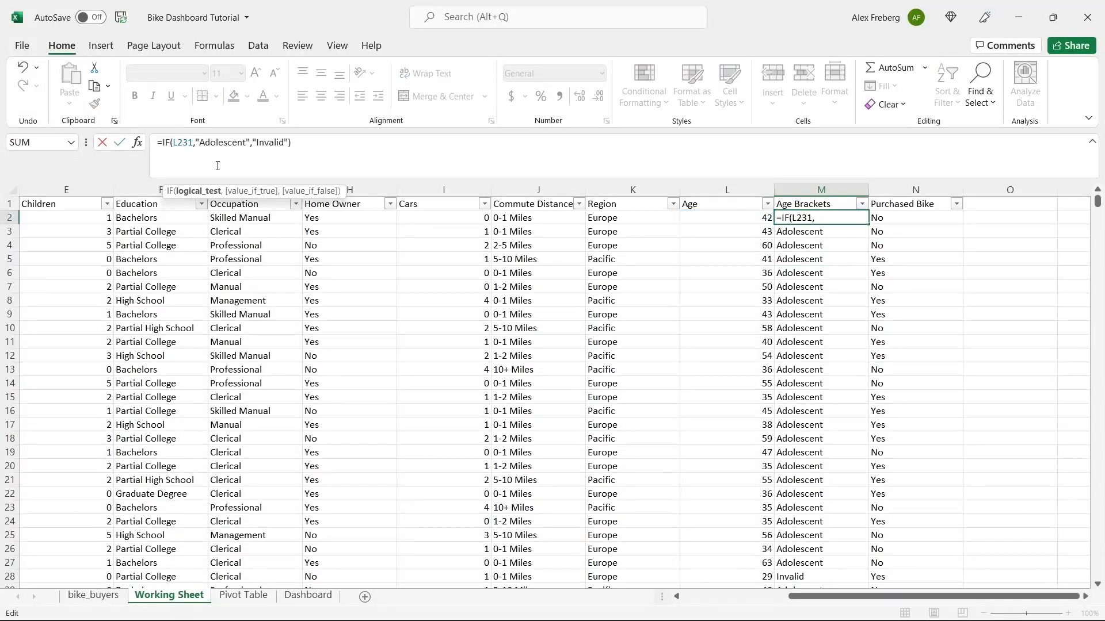
{"action": "type", "text": "<"}
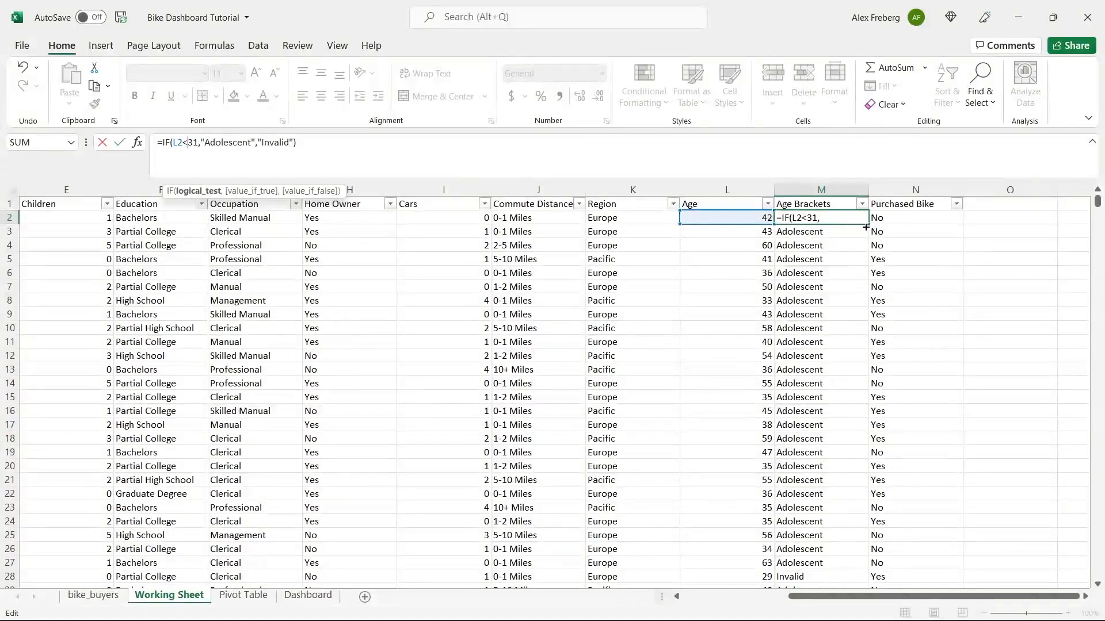
{"action": "key", "text": "Return"}
{"action": "left_click", "coordinate": [844, 218]}
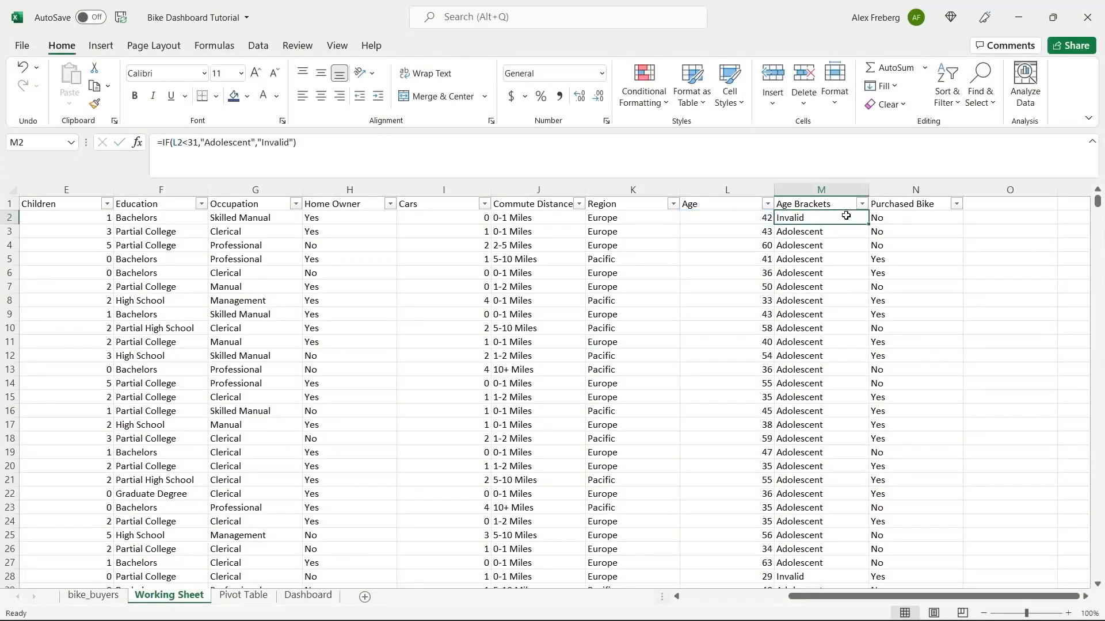
{"action": "double_click", "coordinate": [867, 224]}
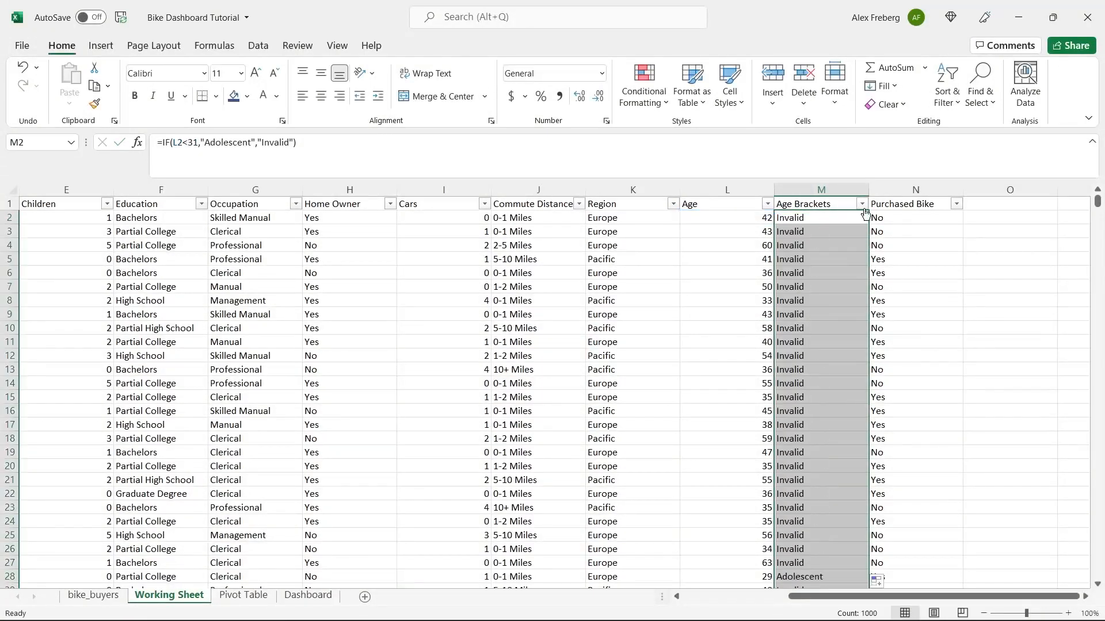
{"action": "left_click", "coordinate": [811, 369]}
{"action": "scroll", "coordinate": [811, 368], "scroll_direction": "down", "scroll_amount": 4}
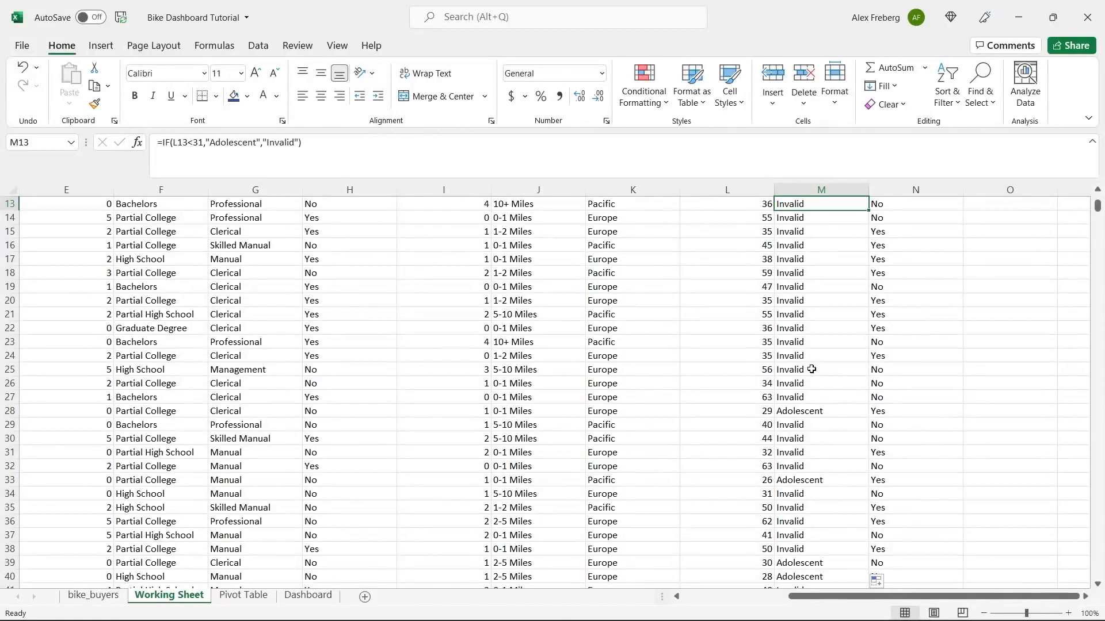
{"action": "left_click", "coordinate": [762, 494]}
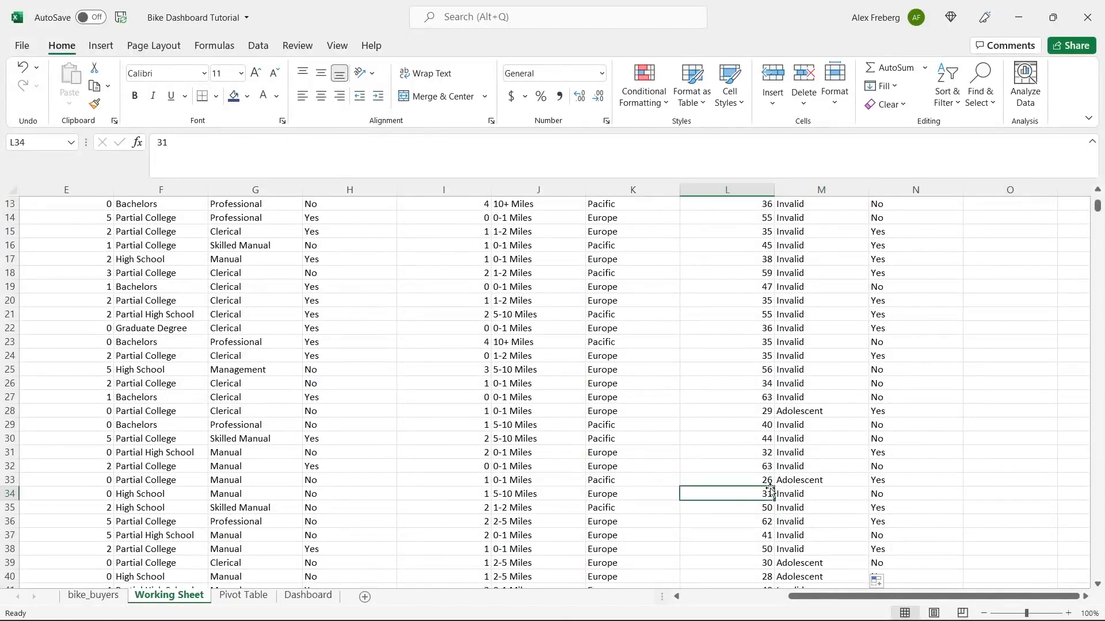
{"action": "left_click", "coordinate": [801, 493]}
{"action": "left_click", "coordinate": [786, 482]}
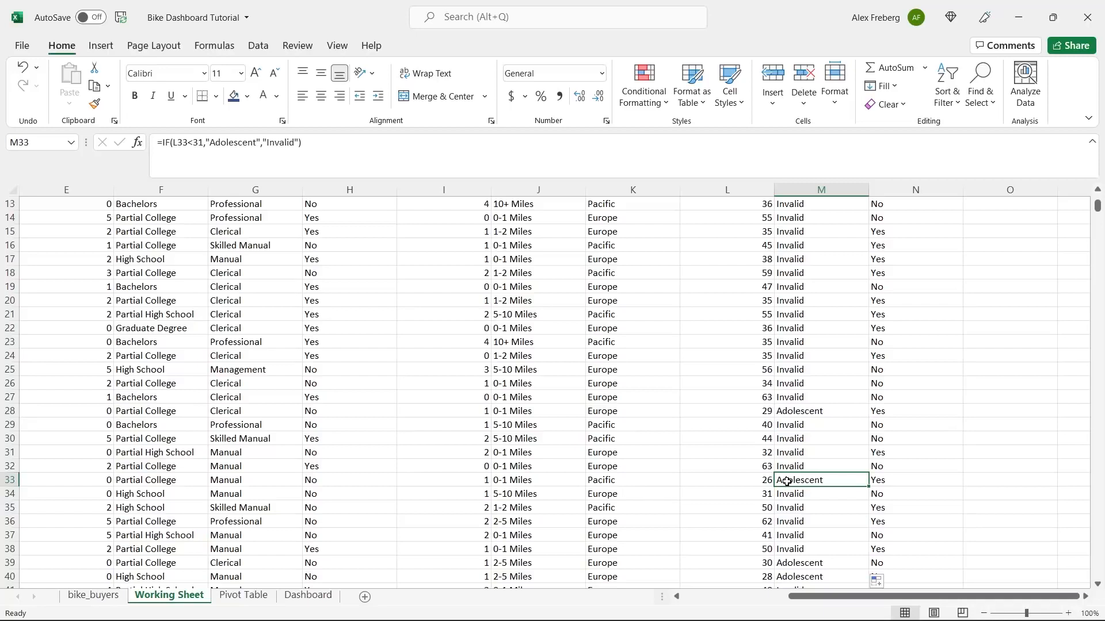
{"action": "left_click", "coordinate": [823, 412]}
{"action": "scroll", "coordinate": [834, 345], "scroll_direction": "up", "scroll_amount": 4}
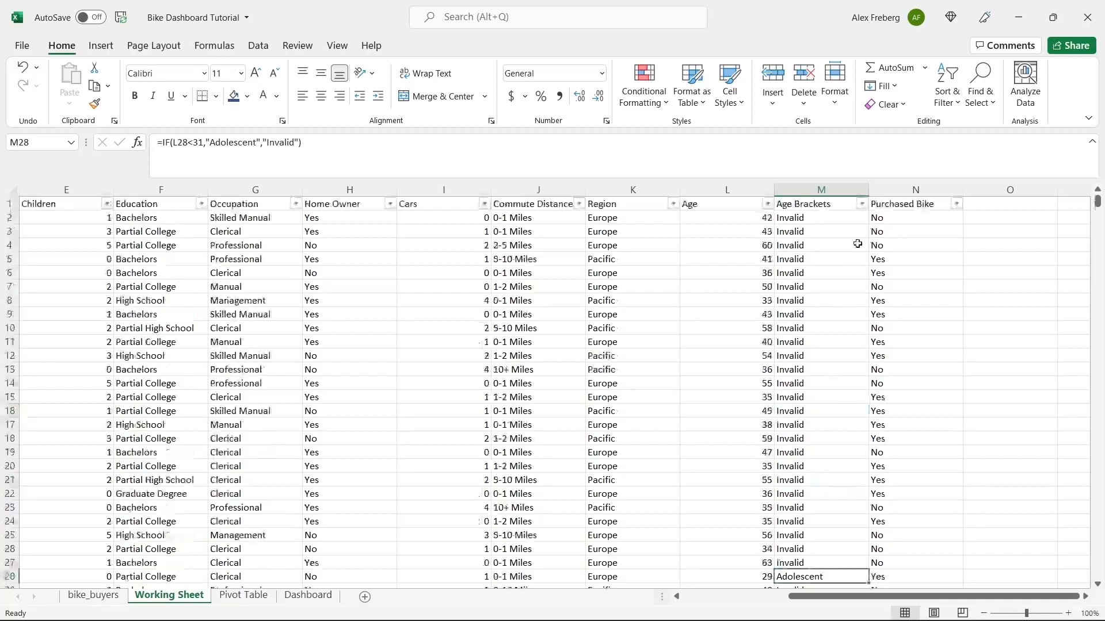
{"action": "left_click", "coordinate": [871, 205]}
{"action": "left_click", "coordinate": [861, 203]}
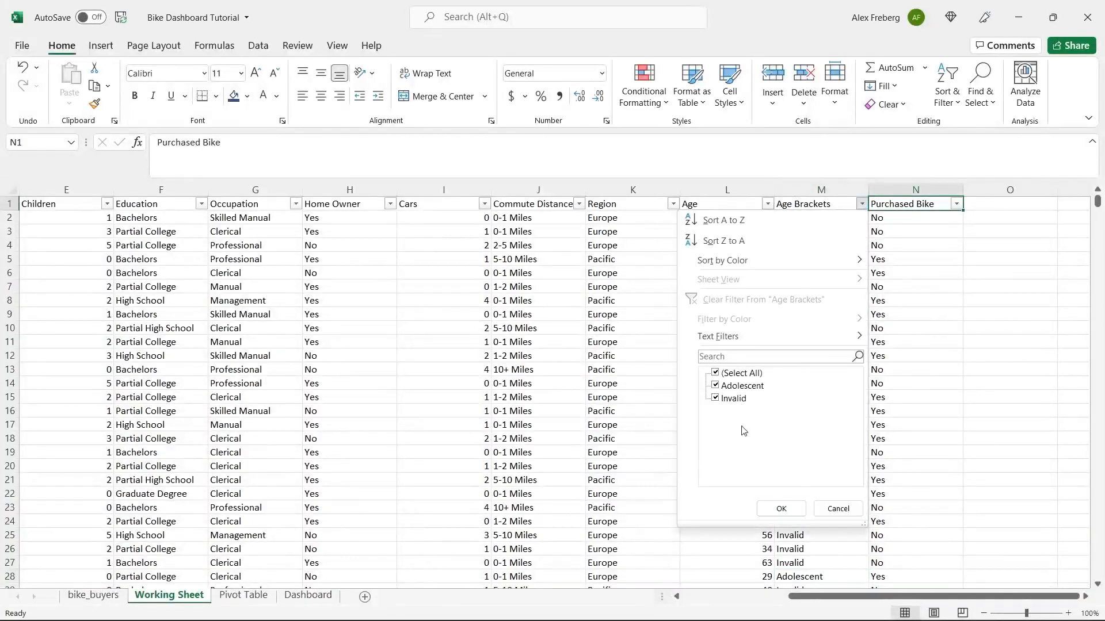
{"action": "left_click", "coordinate": [837, 509]}
{"action": "left_click", "coordinate": [802, 219]}
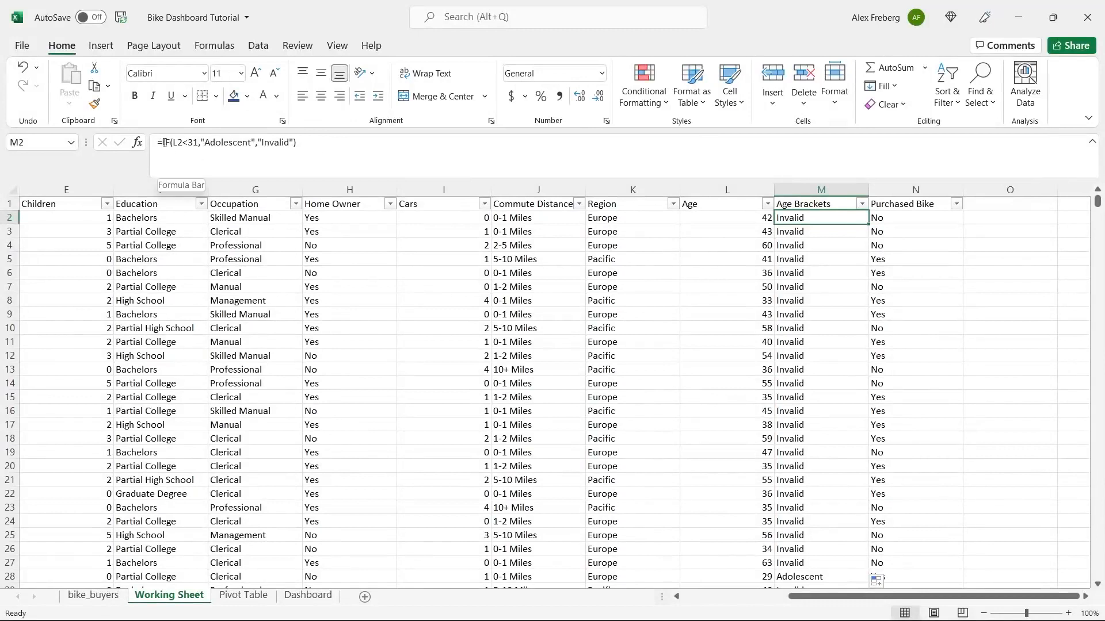
- Begin an outer IF( right after the equals sign in M2's age bracket formula
{"action": "double_click", "coordinate": [272, 145]}
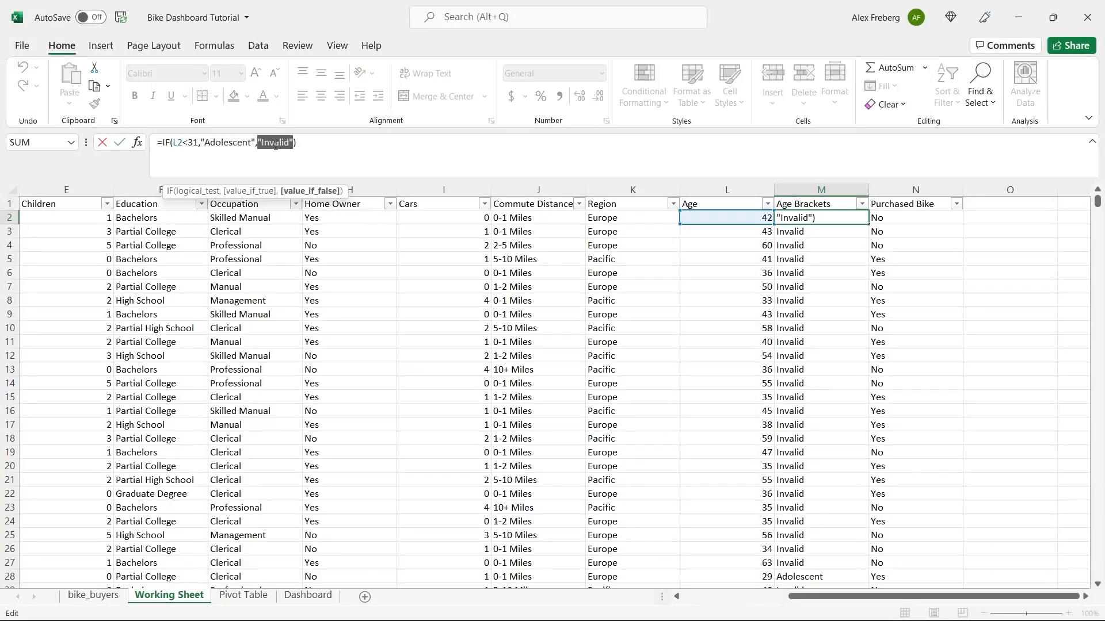
{"action": "left_click", "coordinate": [305, 152]}
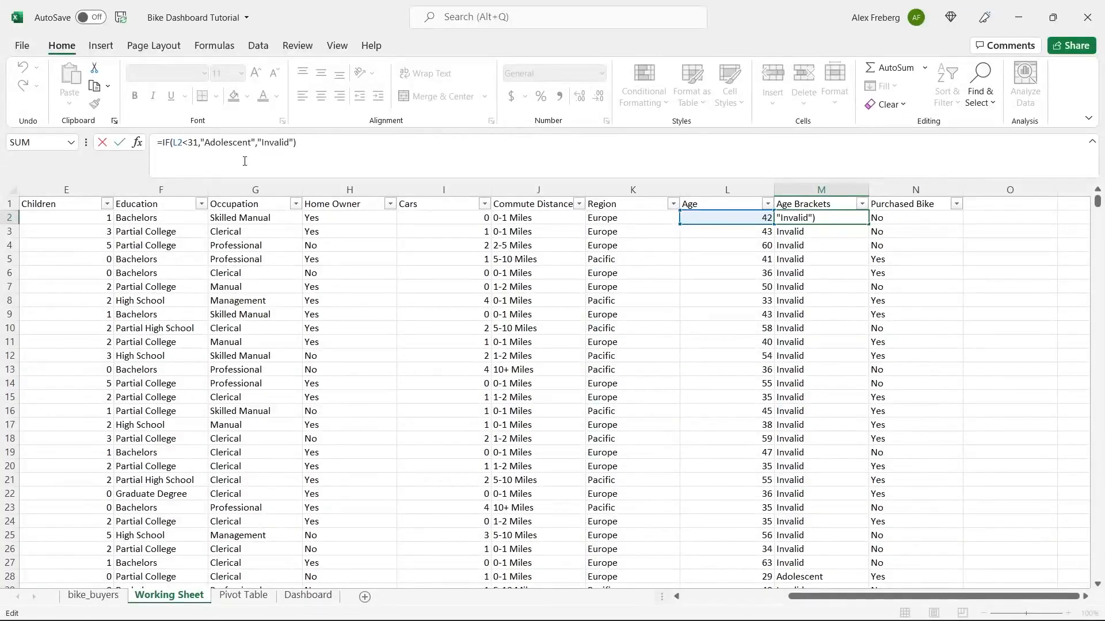
{"action": "double_click", "coordinate": [275, 144]}
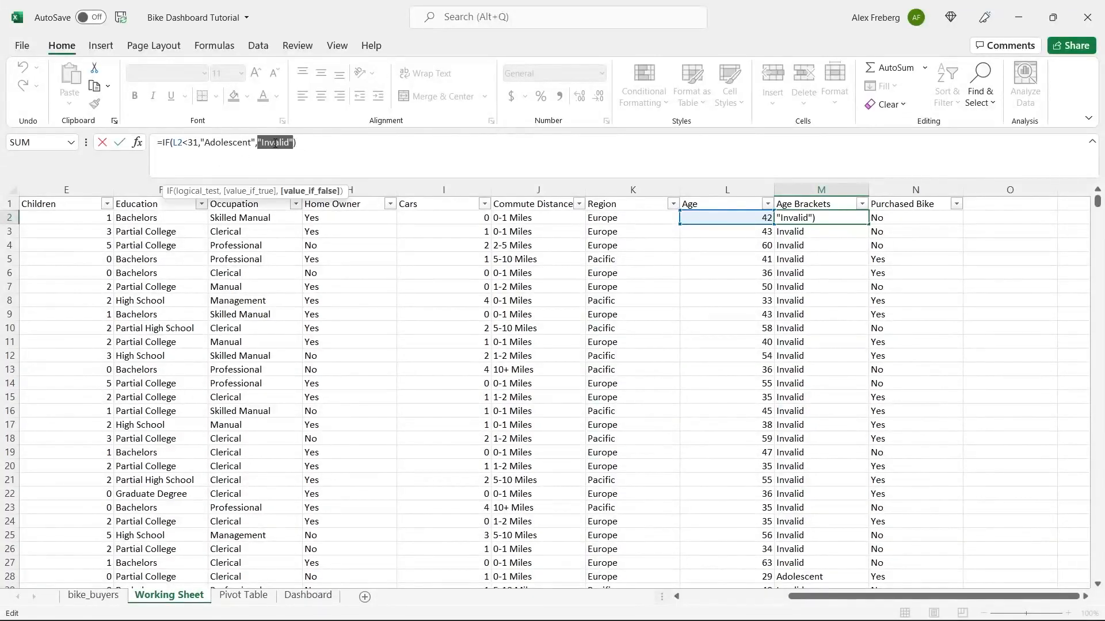
{"action": "left_click", "coordinate": [297, 146]}
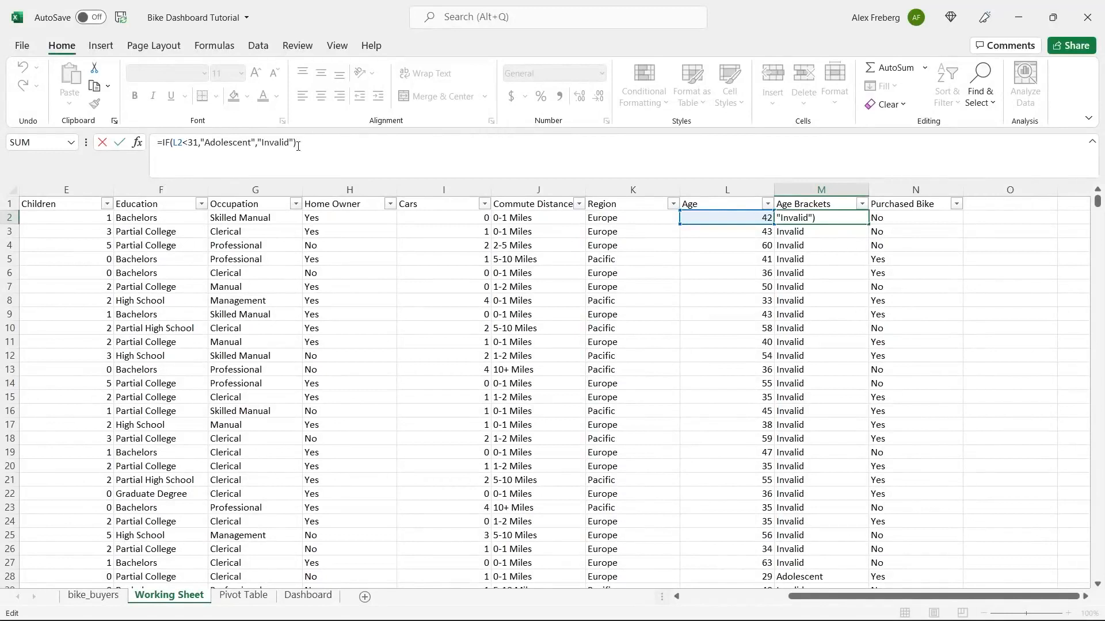
{"action": "left_click", "coordinate": [164, 142]}
{"action": "type", "text": "IF("}
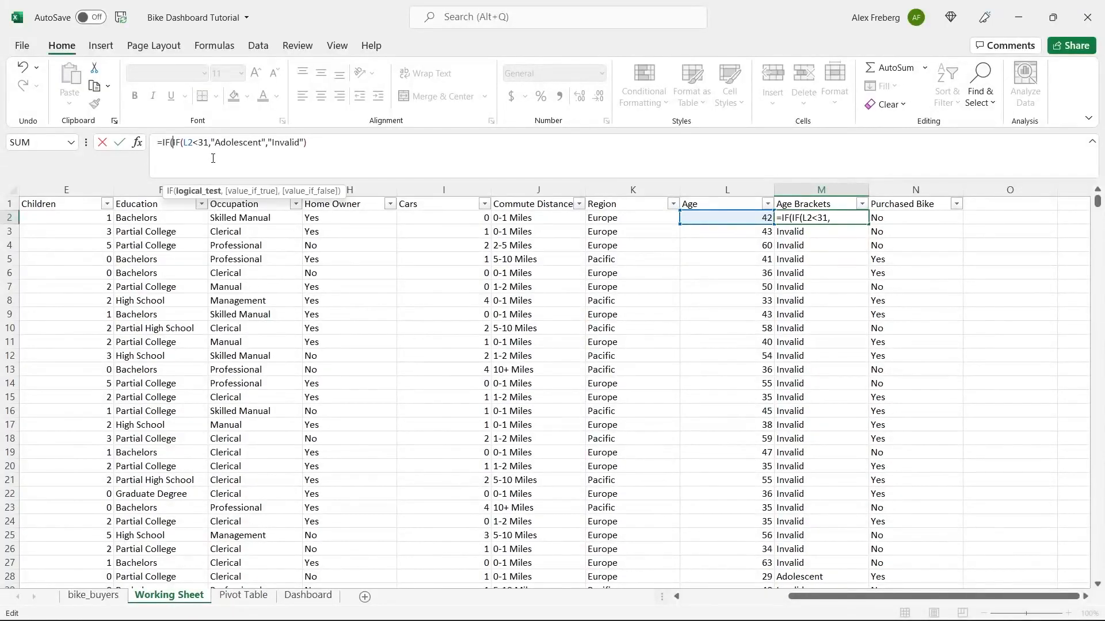
{"action": "type", "text": "("}
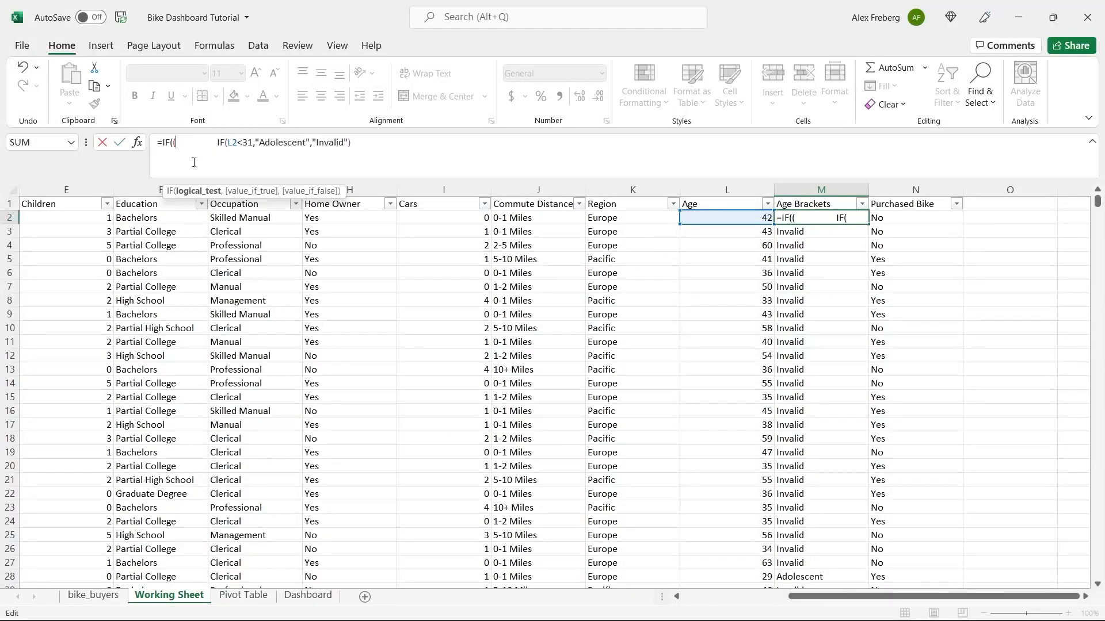
{"action": "key", "text": "ctrl+z"}
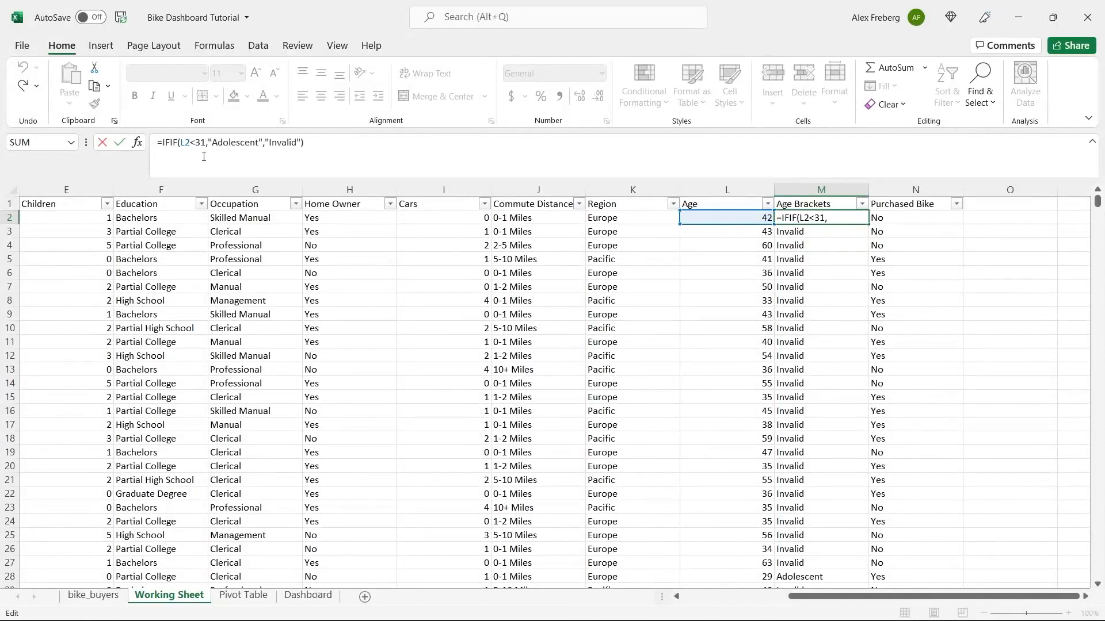
{"action": "key", "text": "ctrl+y"}
{"action": "key", "text": "ctrl+z"}
{"action": "left_click", "coordinate": [166, 143]}
{"action": "key", "text": "BackSpace"}
{"action": "key", "text": "BackSpace"}
{"action": "type", "text": "IF"}
{"action": "key", "text": "Right"}
{"action": "type", "text": "("}
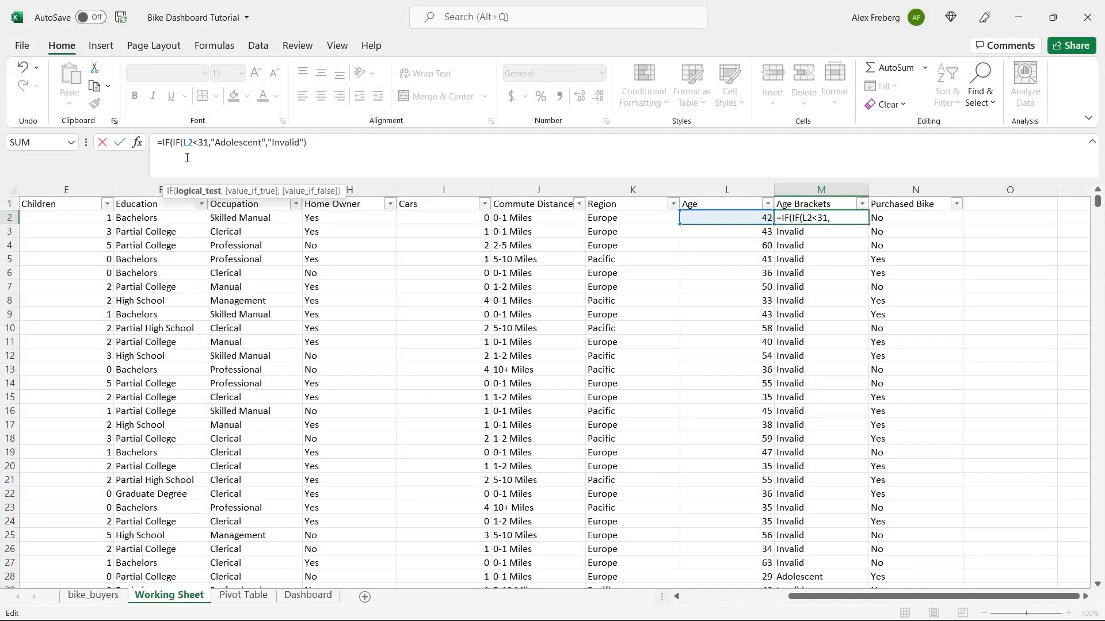
- Complete the outer test L2>=31 returning "Middle Age", add the closing parenthesis and commit
{"action": "left_click", "coordinate": [724, 218]}
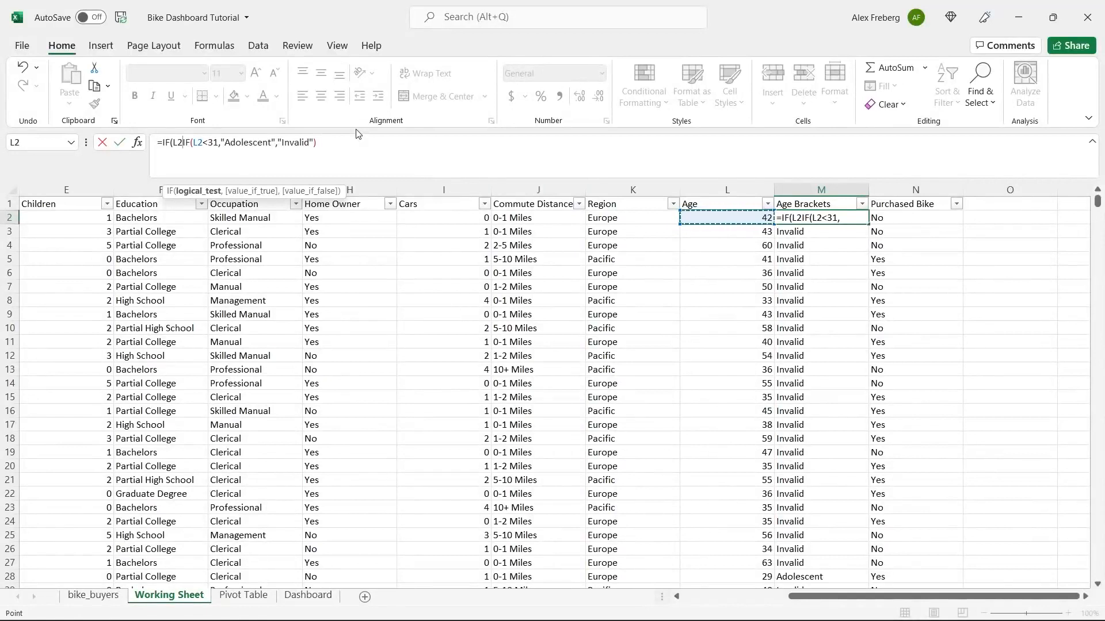
{"action": "type", "text": ">="}
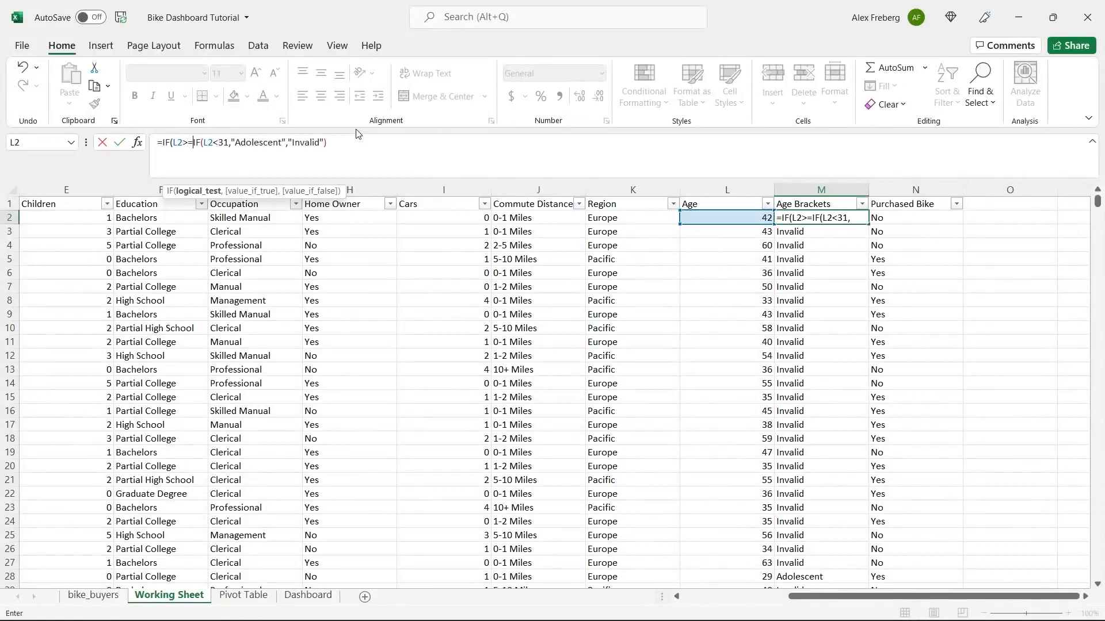
{"action": "type", "text": "31,"}
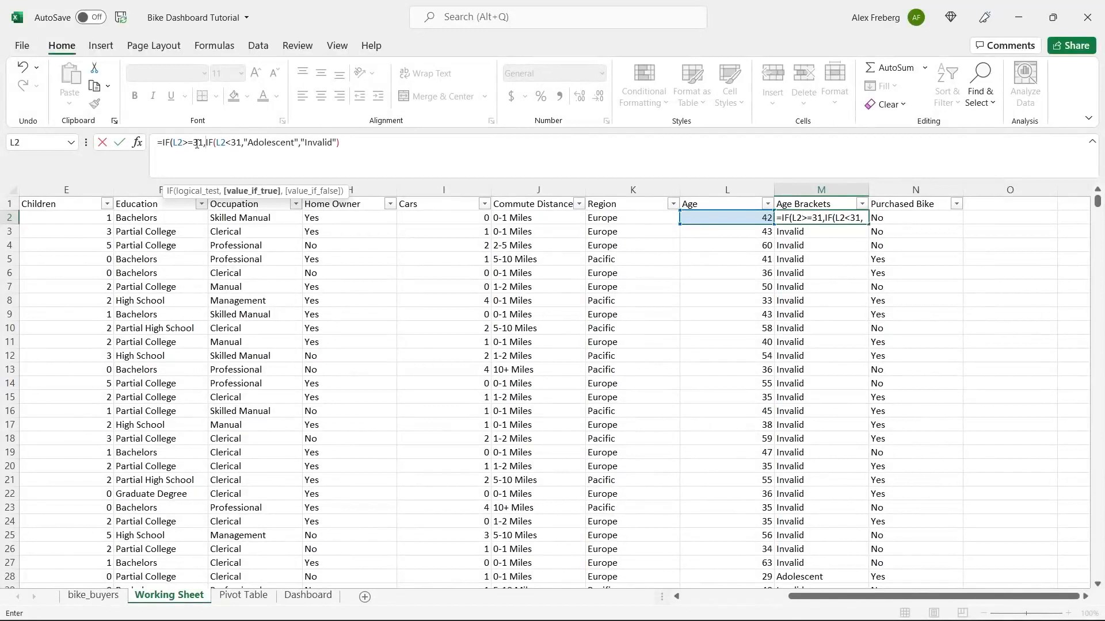
{"action": "type", "text": "\"Mi"}
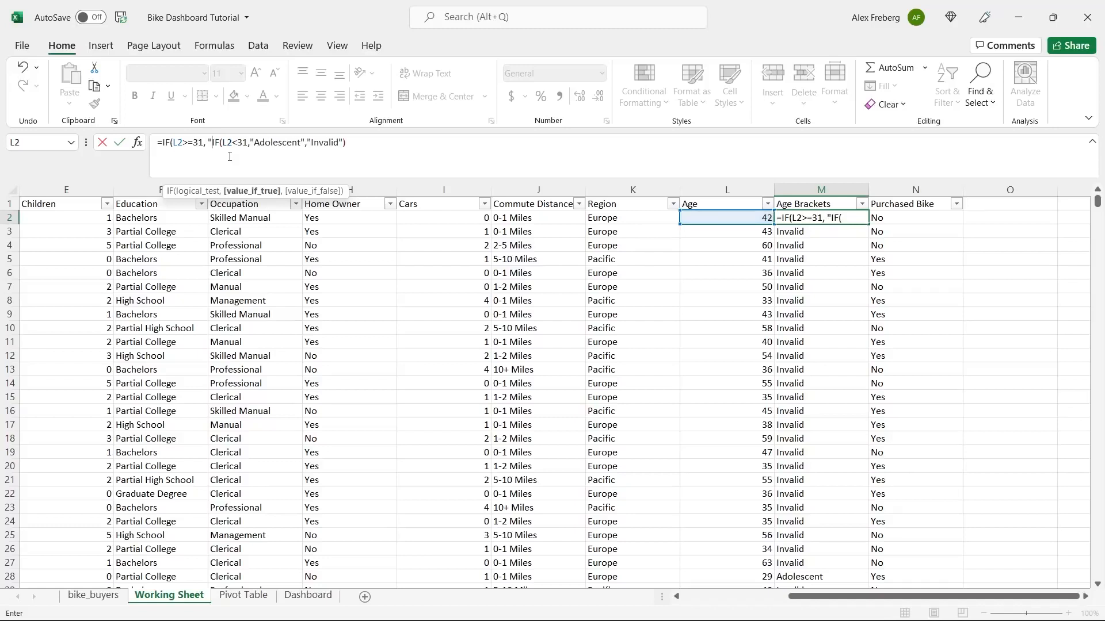
{"action": "type", "text": "ddle Age"}
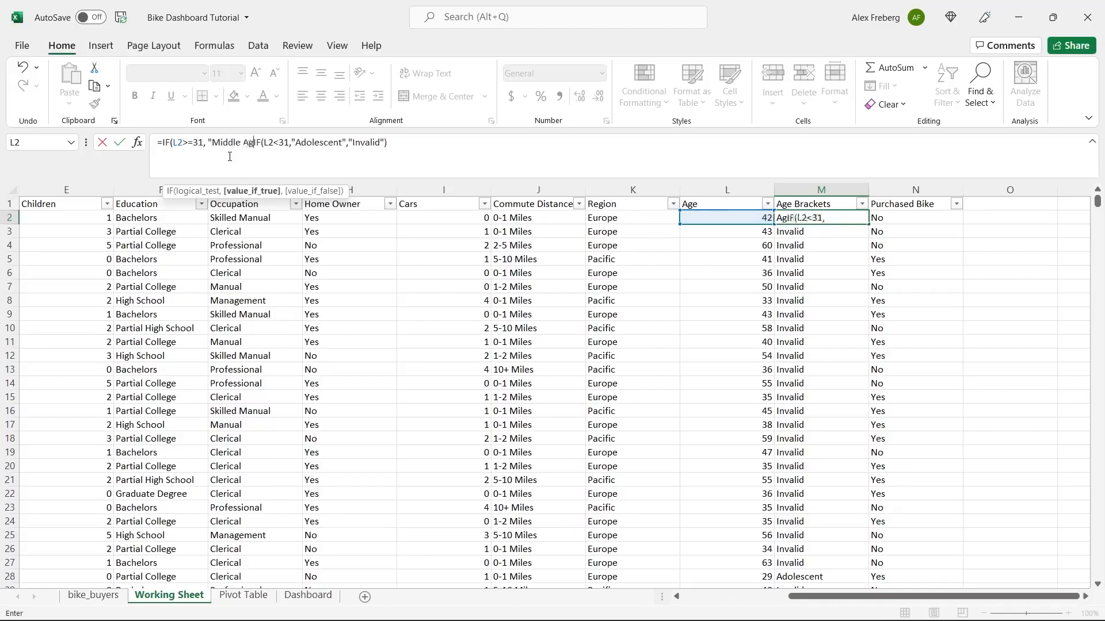
{"action": "type", "text": "\""}
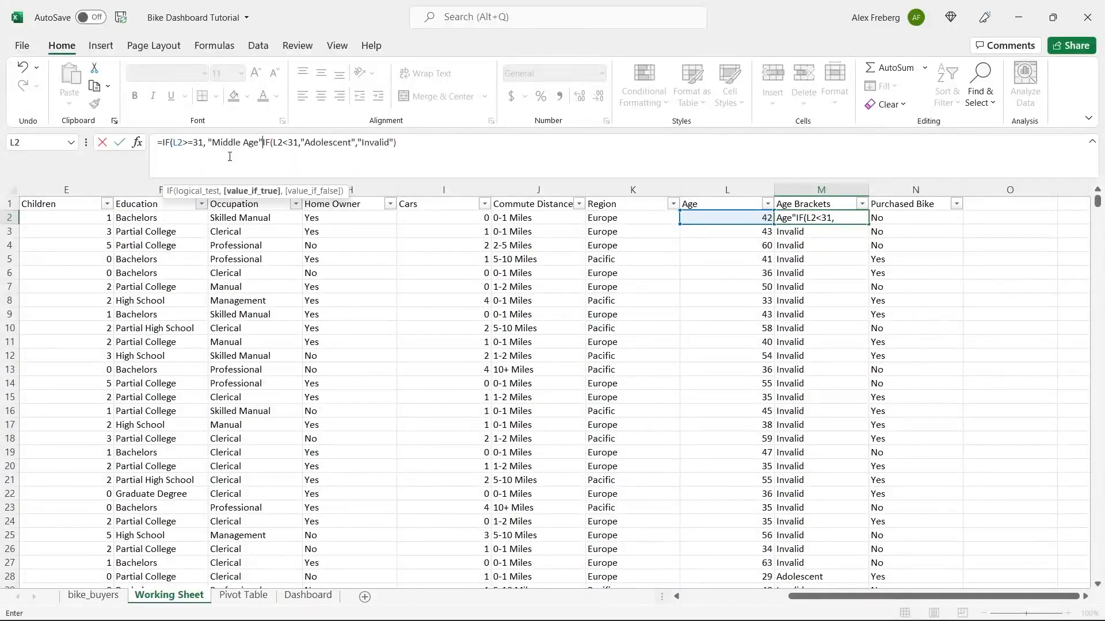
{"action": "type", "text": ","}
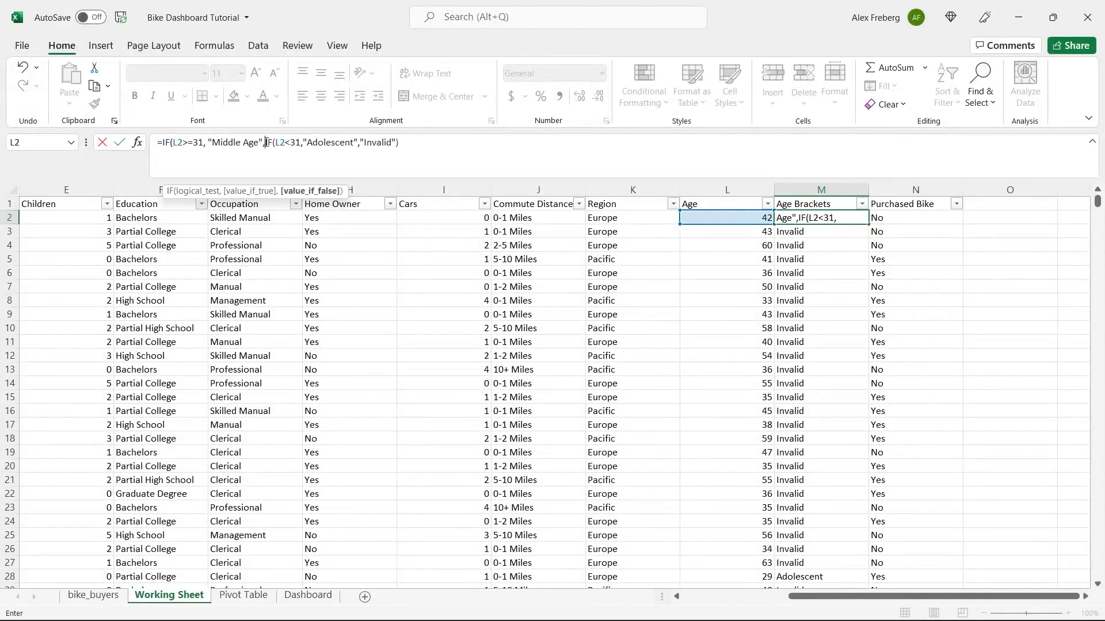
{"action": "left_click_drag", "start_coordinate": [265, 143], "coordinate": [397, 144]}
{"action": "left_click", "coordinate": [405, 146]}
{"action": "type", "text": ")"}
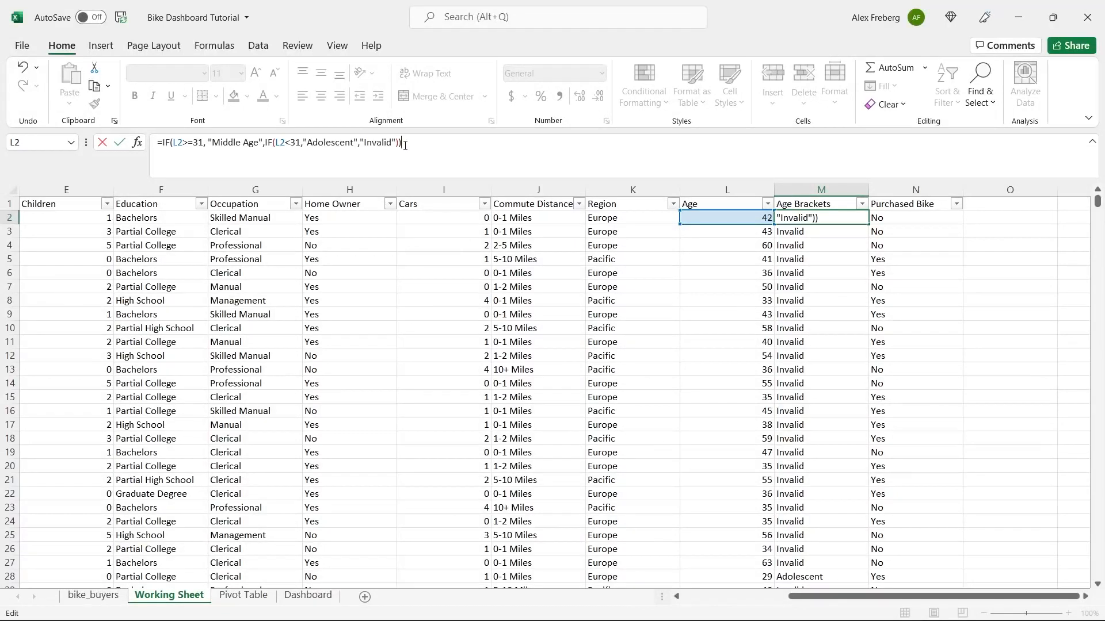
{"action": "key", "text": "Return"}
{"action": "left_click", "coordinate": [863, 221]}
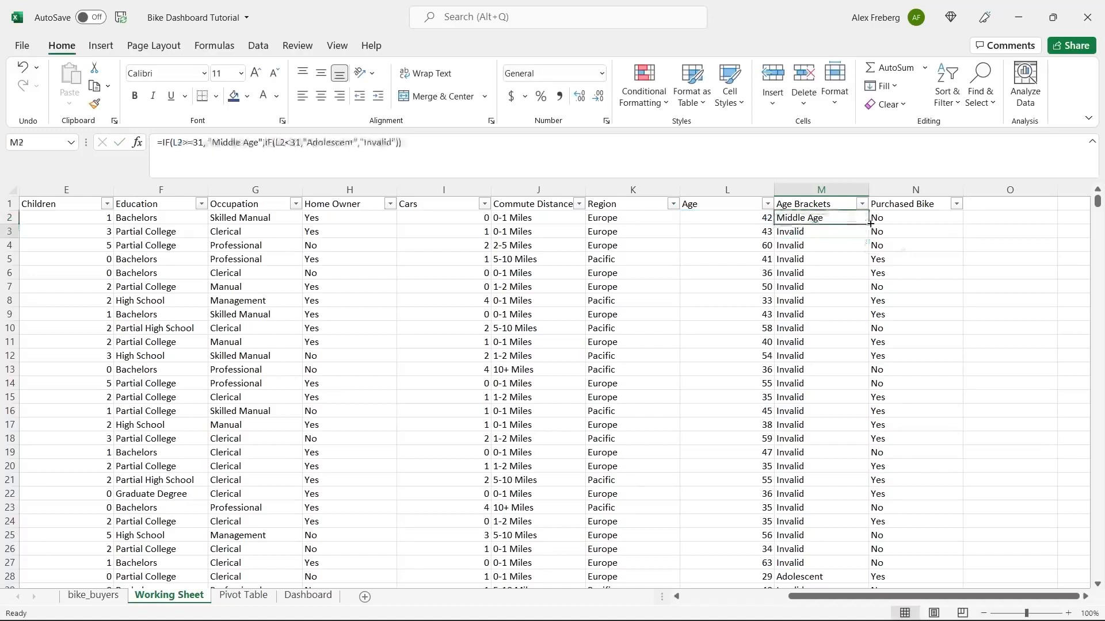
- Fill the nested formula down column M, confirm only Adolescent and Middle Age appear, then select M4's formula
{"action": "double_click", "coordinate": [870, 223]}
{"action": "left_click", "coordinate": [826, 247]}
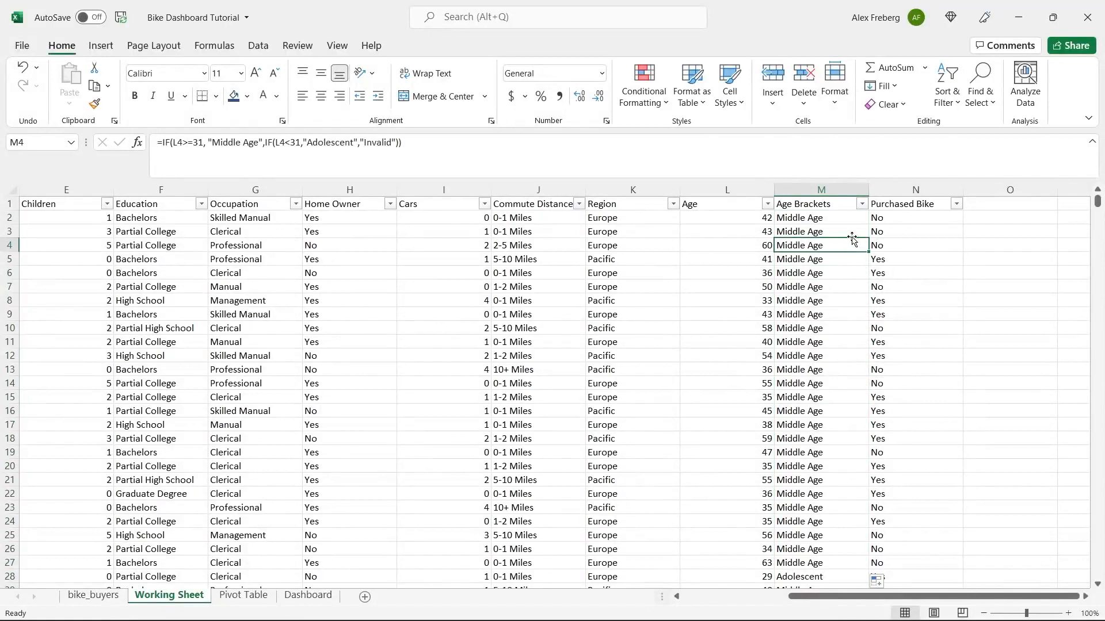
{"action": "left_click", "coordinate": [861, 205]}
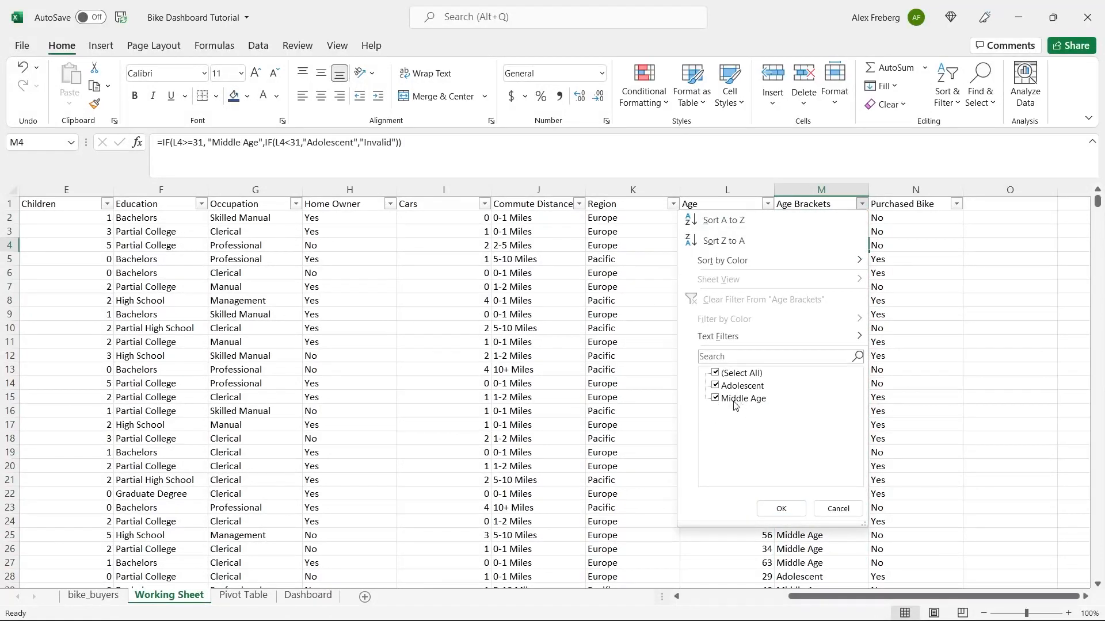
{"action": "left_click", "coordinate": [826, 505]}
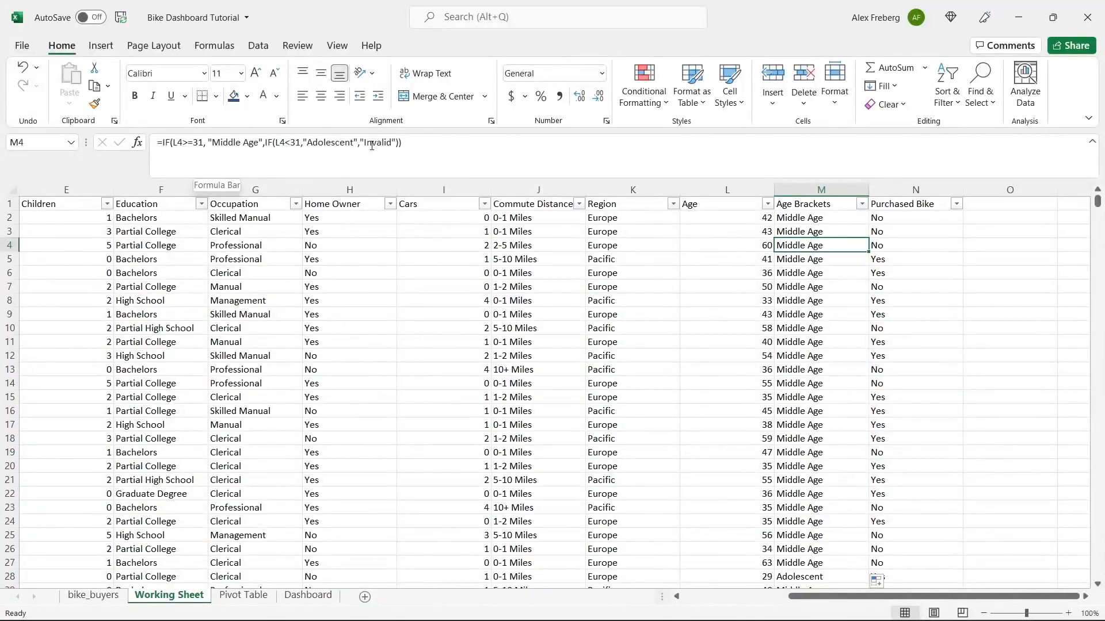
{"action": "left_click", "coordinate": [862, 205]}
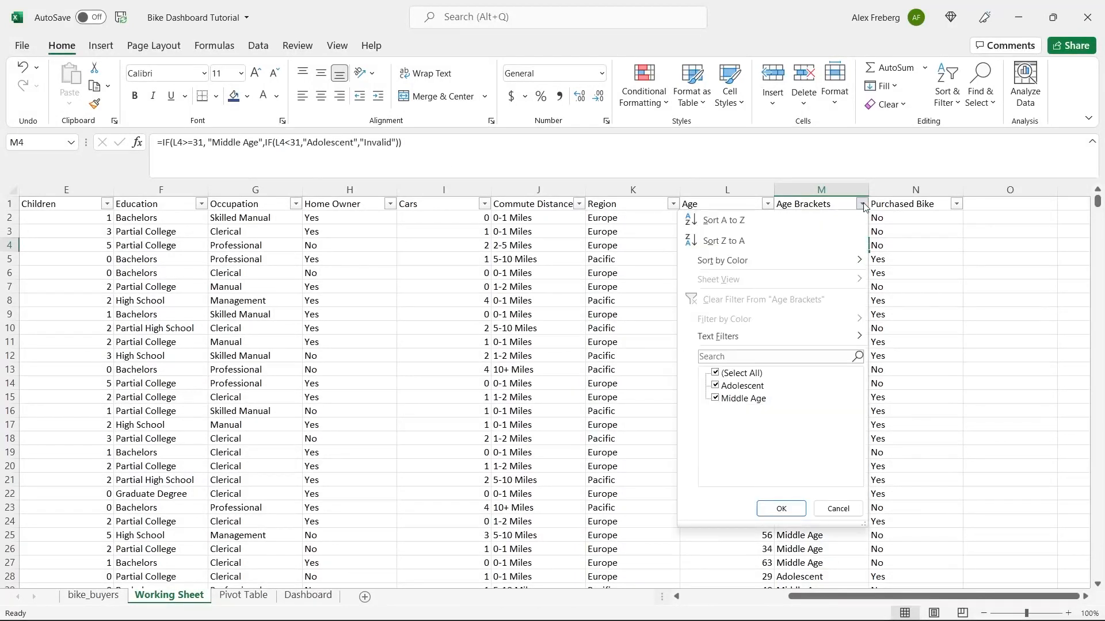
{"action": "left_click", "coordinate": [838, 509]}
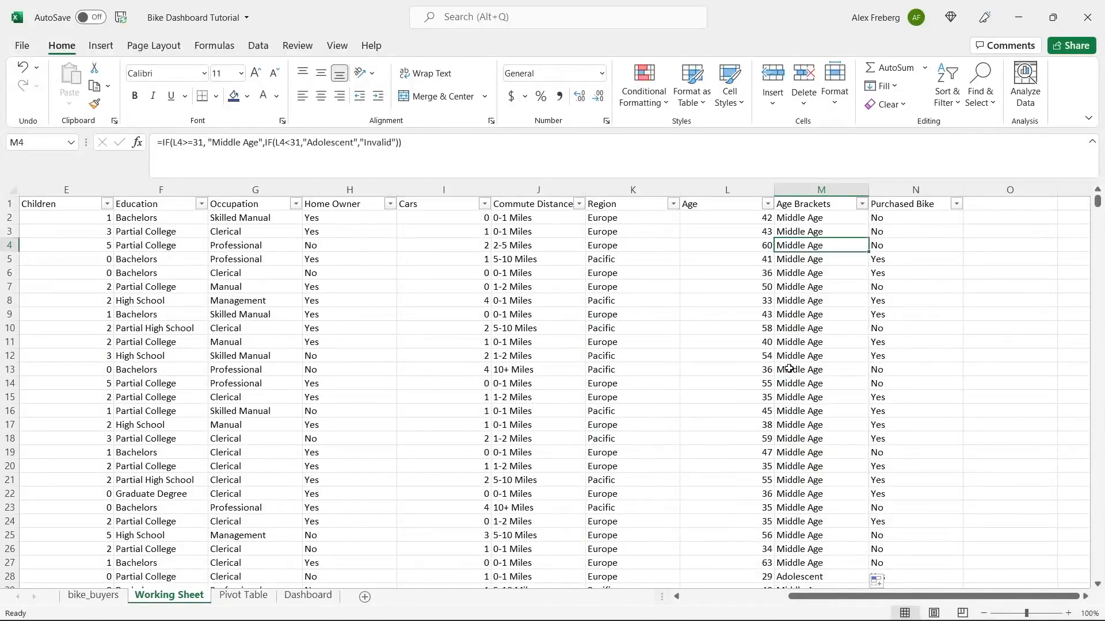
{"action": "left_click_drag", "start_coordinate": [402, 142], "coordinate": [163, 147]}
- Undo the mistaken IF insertion in M4 and recommit its original formula
{"action": "double_click", "coordinate": [375, 142]}
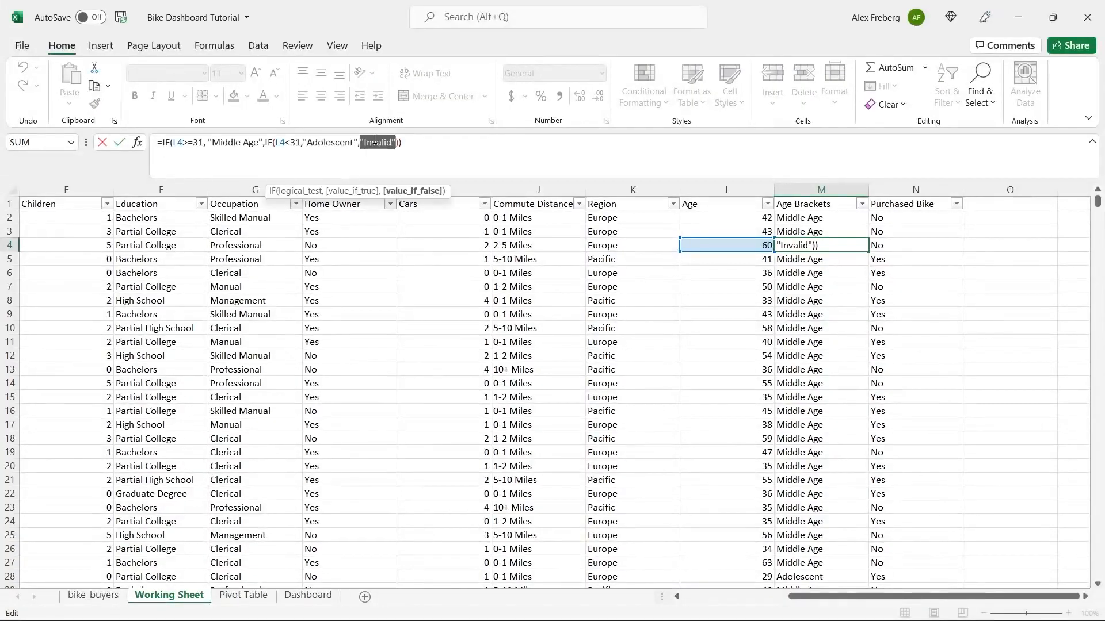
{"action": "left_click", "coordinate": [410, 142]}
{"action": "left_click", "coordinate": [163, 142]}
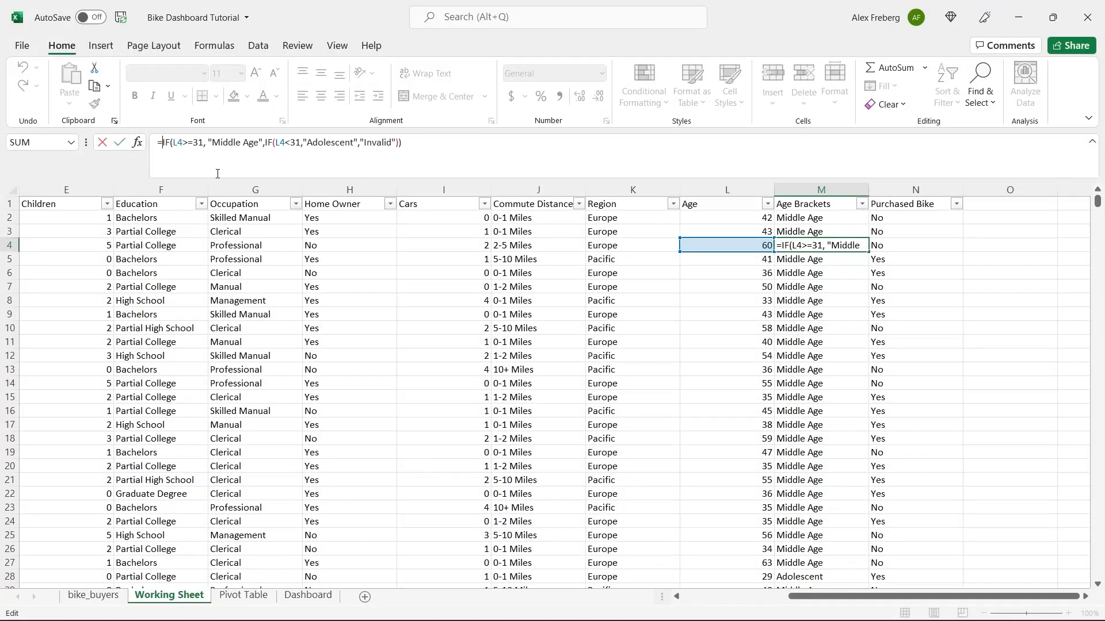
{"action": "type", "text": "IF("}
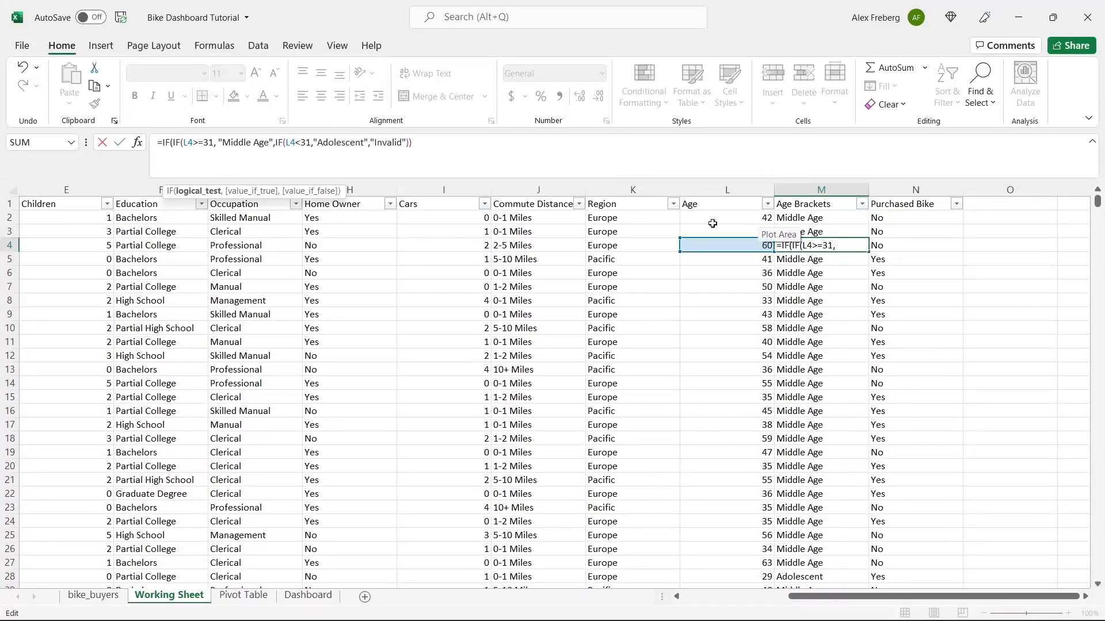
{"action": "key", "text": "ctrl+z"}
{"action": "key", "text": "ctrl+z"}
{"action": "key", "text": "BackSpace"}
{"action": "key", "text": "BackSpace"}
{"action": "key", "text": "BackSpace"}
{"action": "key", "text": "BackSpace"}
{"action": "type", "text": "="}
{"action": "key", "text": "Return"}
- Wrap M2's formula in an outer IF returning "Old" when L2>55
{"action": "left_click", "coordinate": [795, 216]}
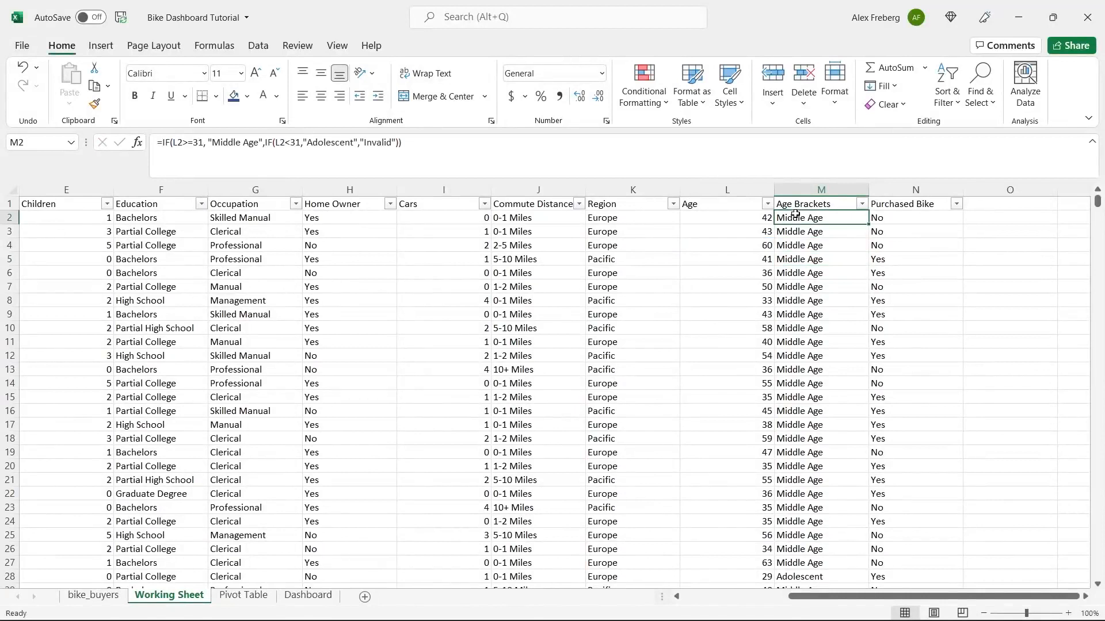
{"action": "left_click", "coordinate": [173, 145]}
{"action": "type", "text": "IF"}
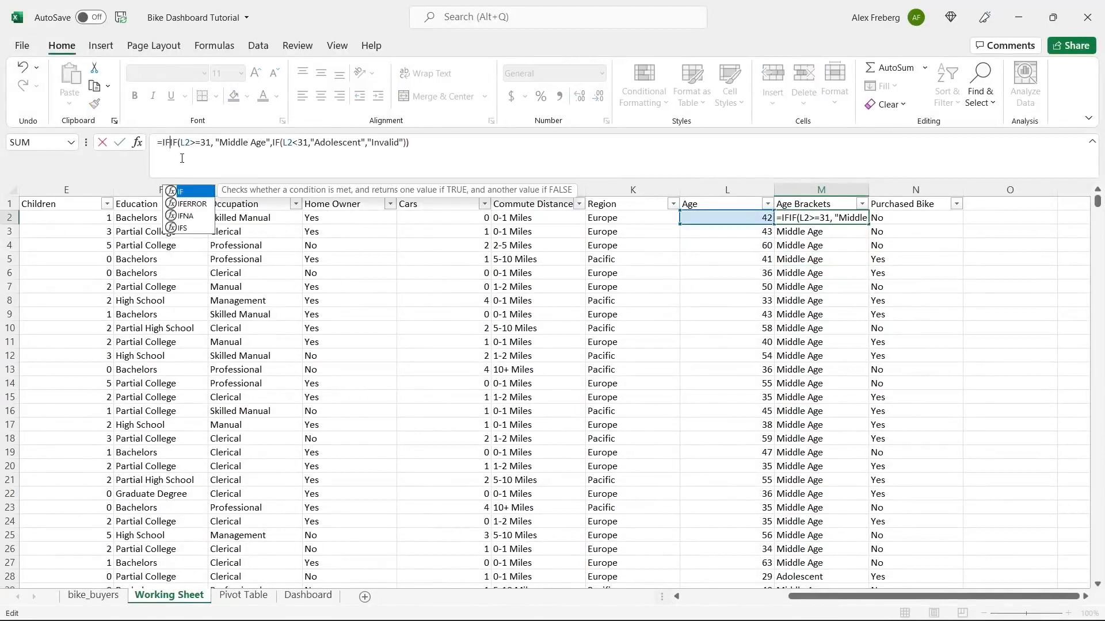
{"action": "type", "text": "("}
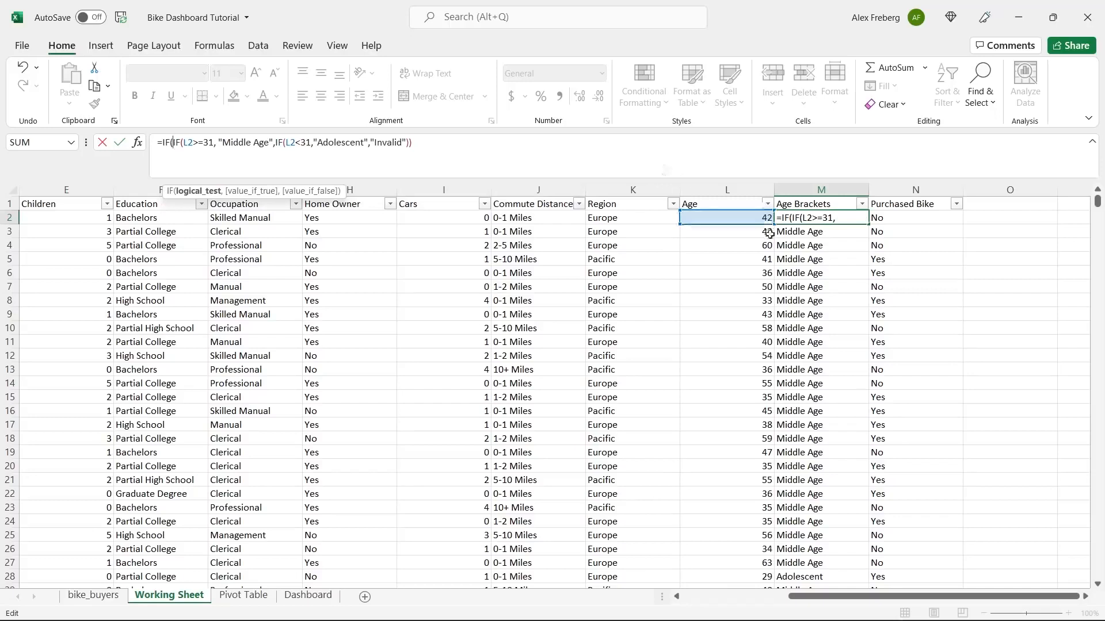
{"action": "left_click", "coordinate": [728, 217]}
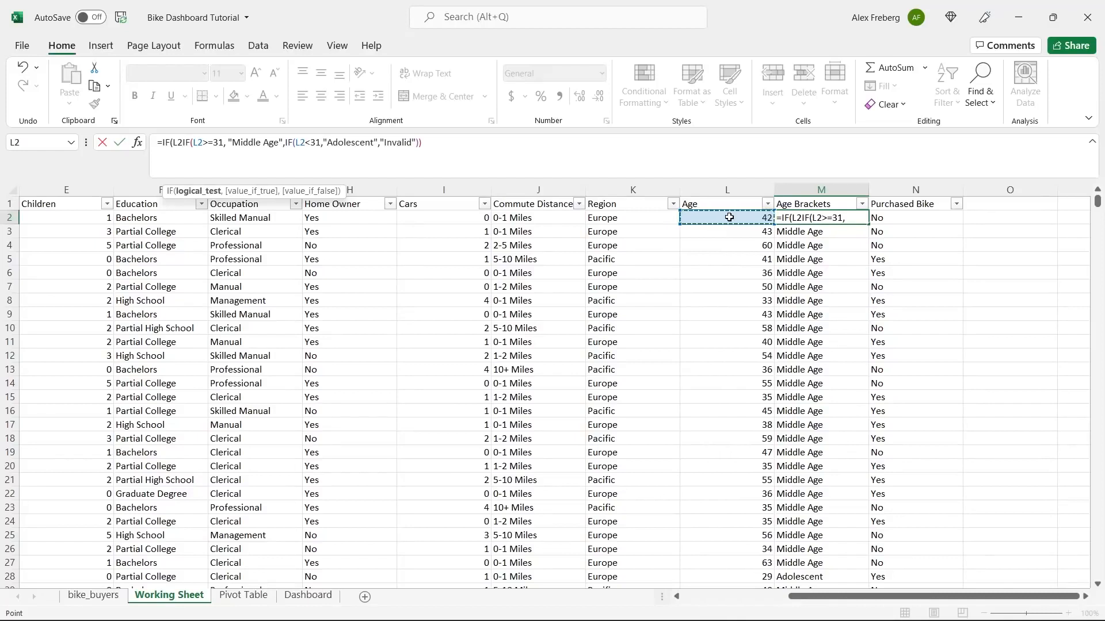
{"action": "type", "text": ">55"}
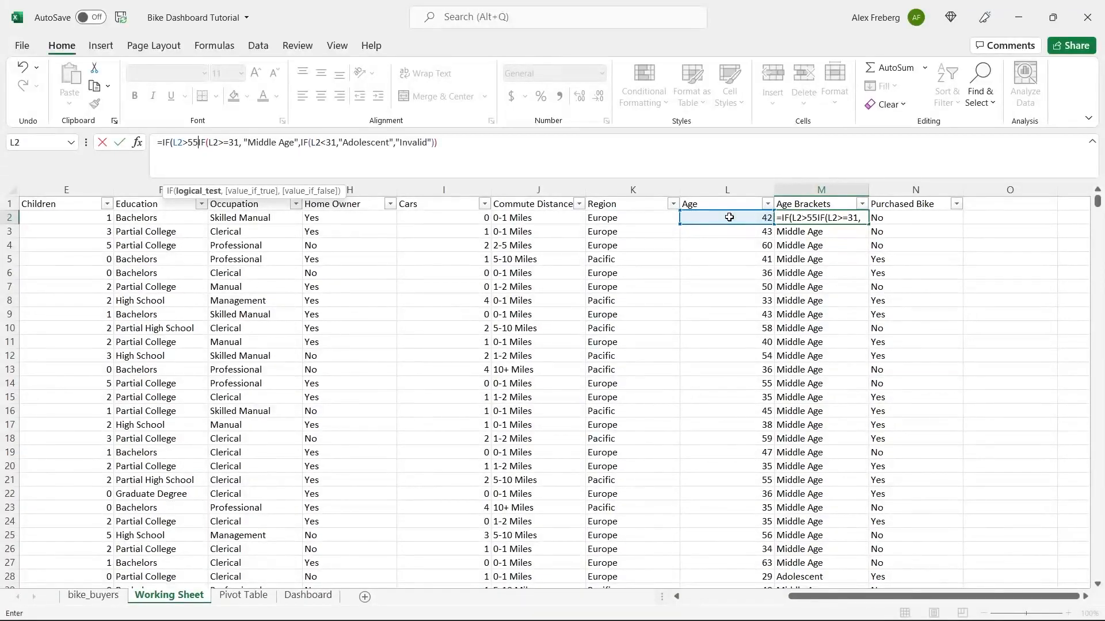
{"action": "type", "text": ","}
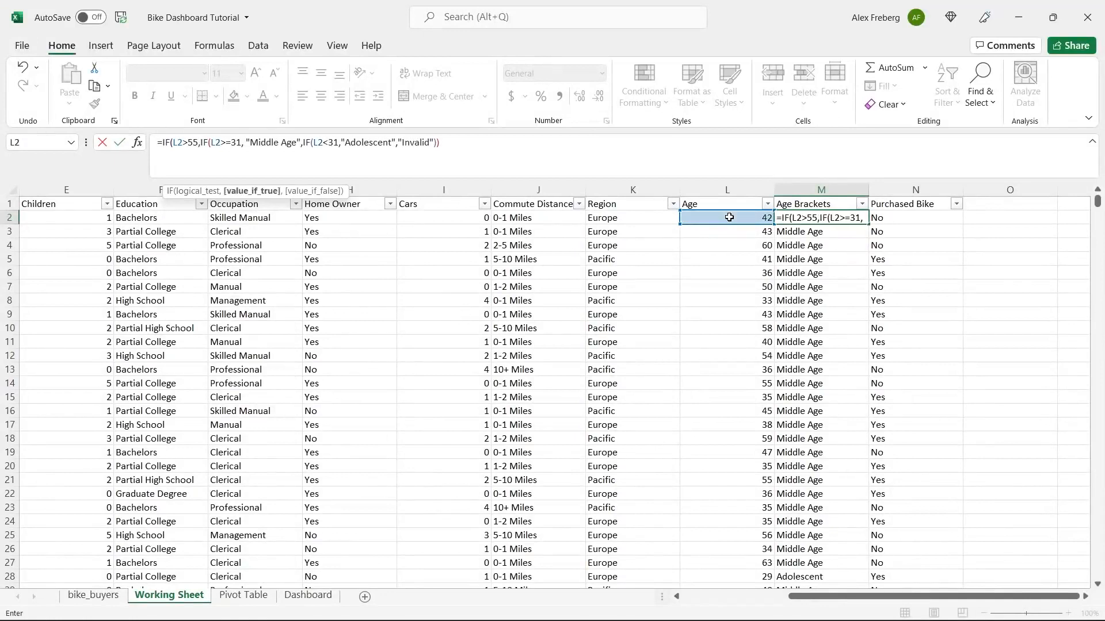
{"action": "type", "text": " \"Old\""}
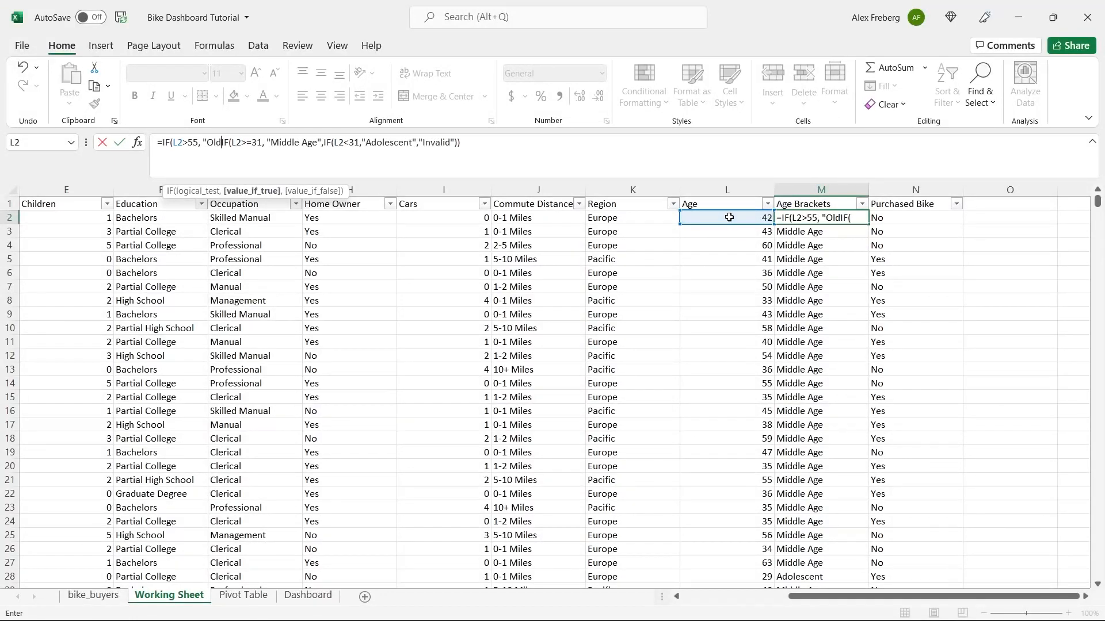
{"action": "type", "text": ","}
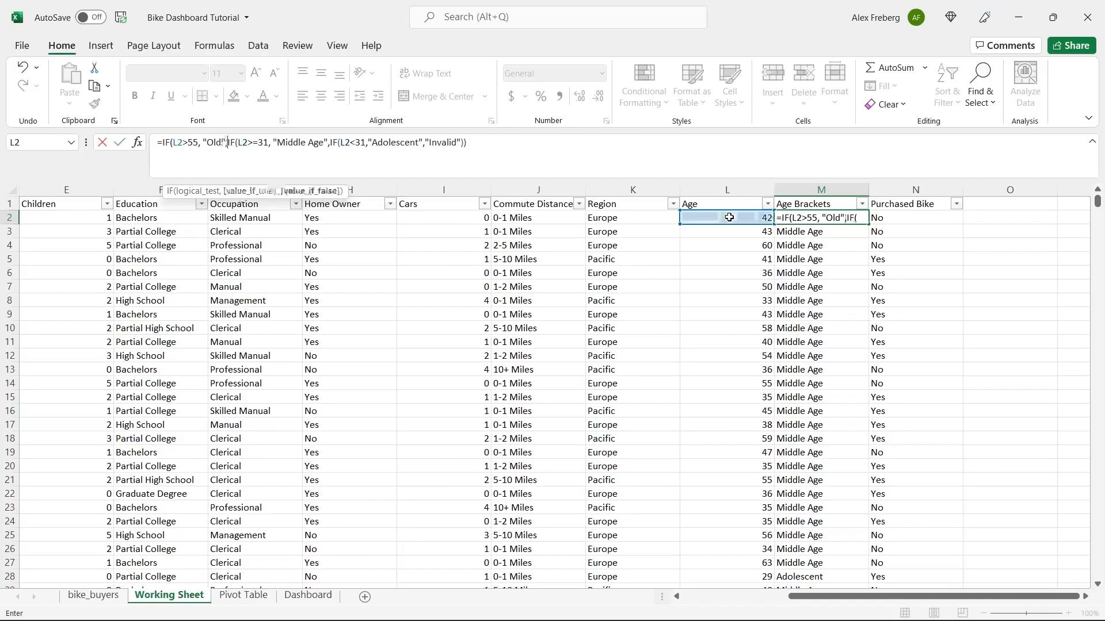
{"action": "left_click", "coordinate": [495, 143]}
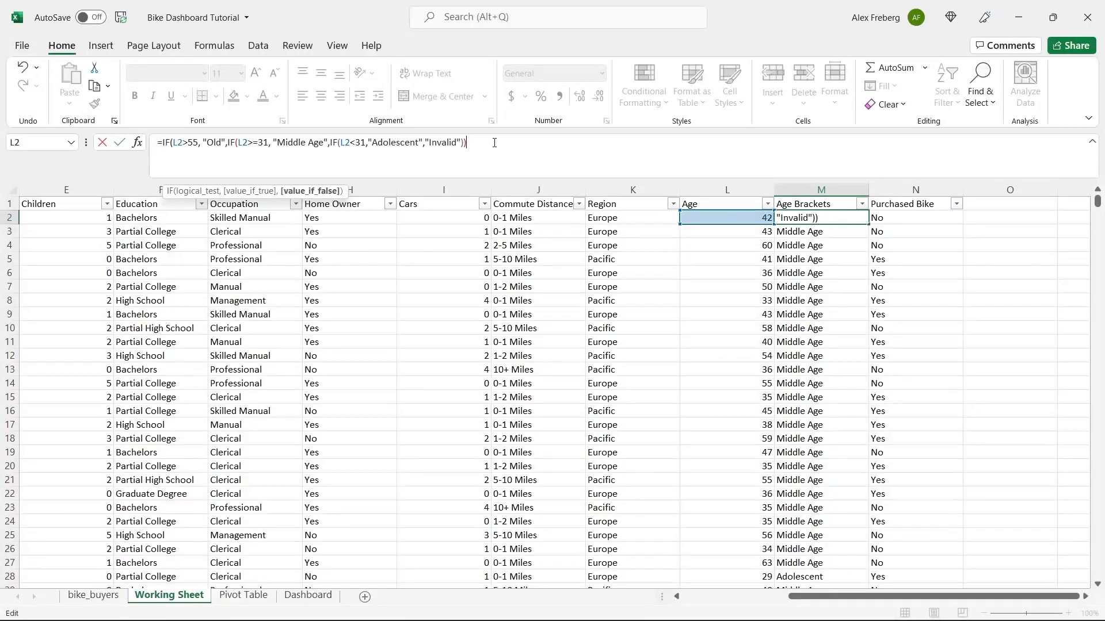
{"action": "type", "text": ")"}
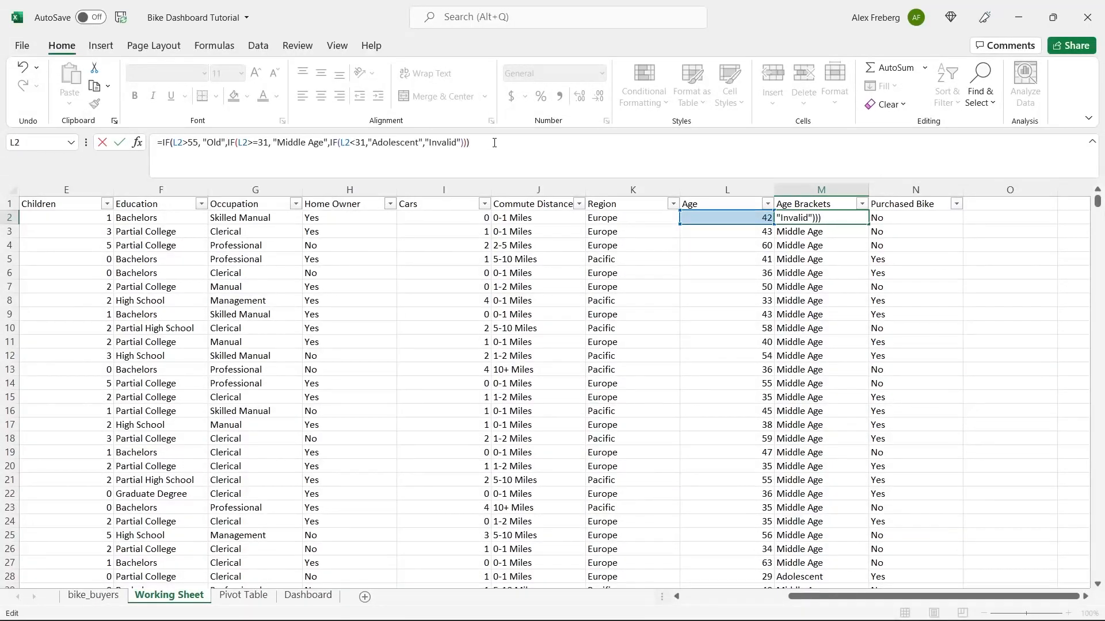
{"action": "key", "text": "Return"}
{"action": "left_click", "coordinate": [861, 218]}
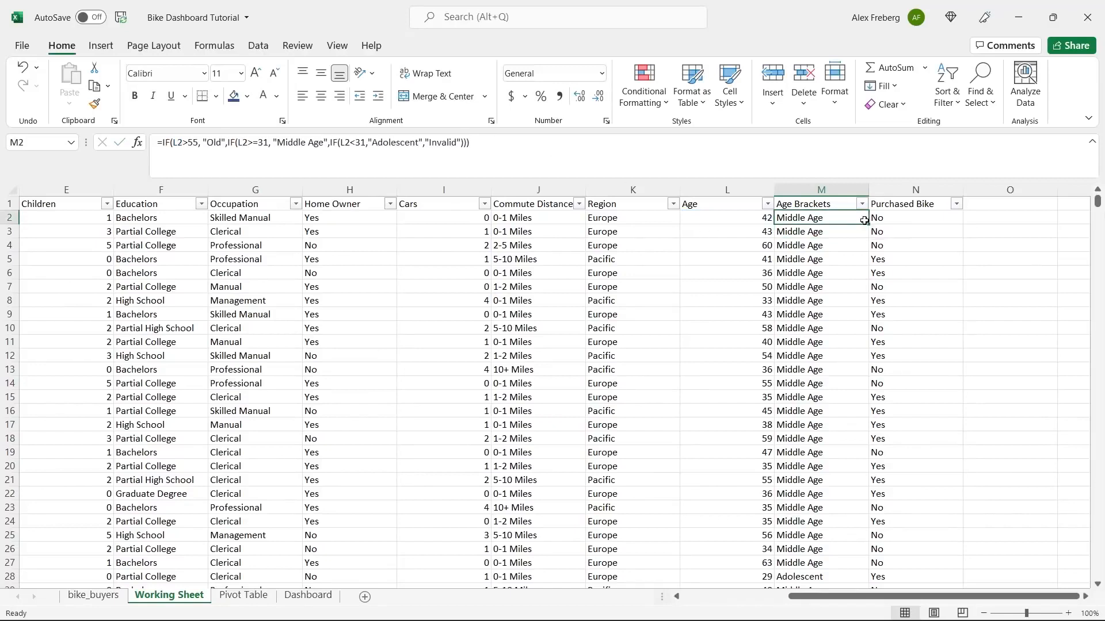
- Fill the Old formula down column M and check results in M4, M10 and M18
{"action": "double_click", "coordinate": [868, 222]}
{"action": "left_click", "coordinate": [817, 243]}
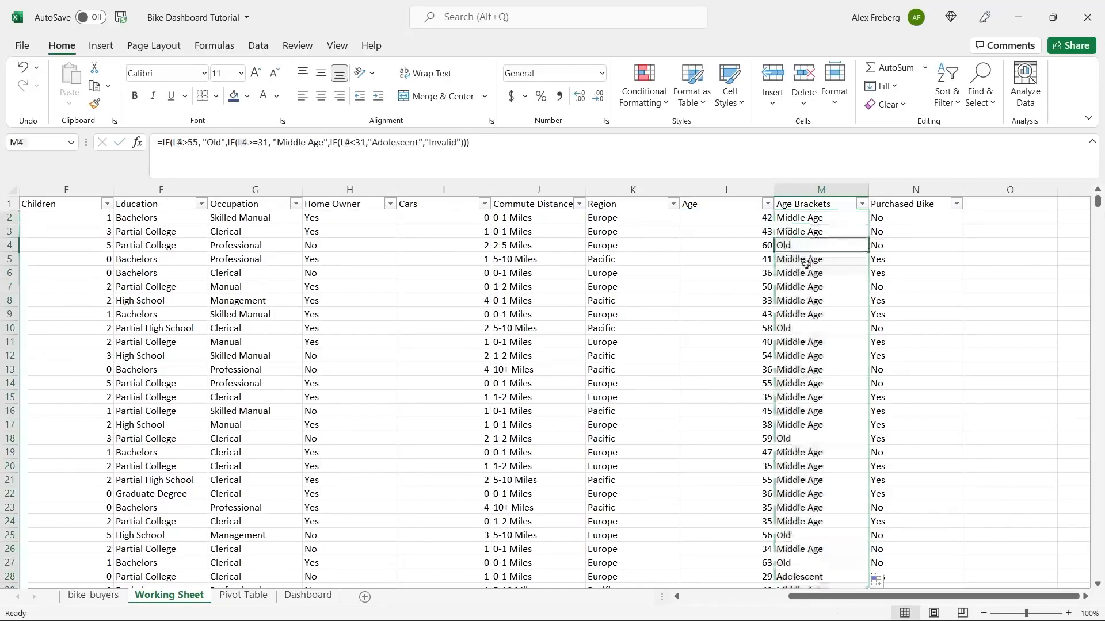
{"action": "left_click", "coordinate": [796, 328]}
{"action": "left_click", "coordinate": [803, 438]}
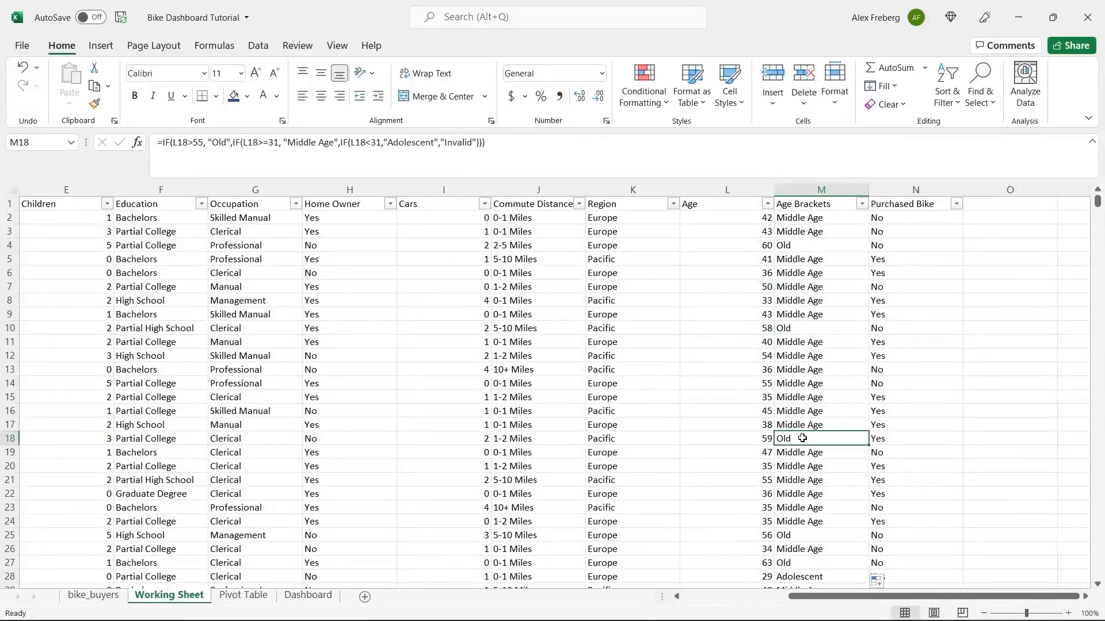
- Start changing the 55 threshold in M18's formula to 54
{"action": "left_click_drag", "start_coordinate": [194, 143], "coordinate": [204, 142]}
{"action": "type", "text": "54"}
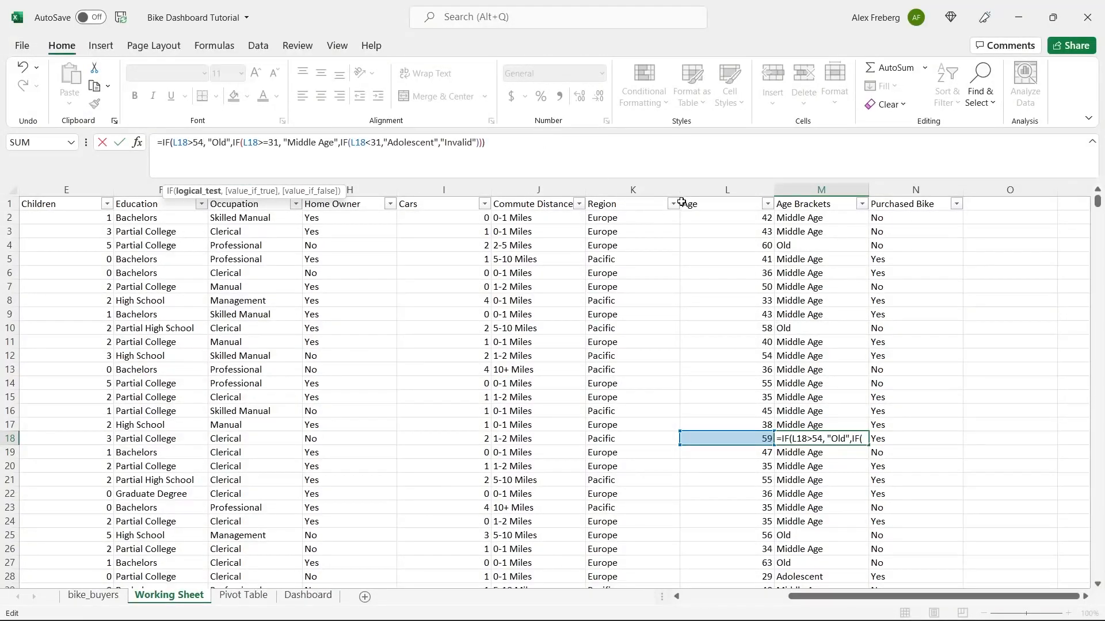
{"action": "key", "text": "shift+Left"}
{"action": "key", "text": "shift+Left"}
{"action": "left_click", "coordinate": [840, 273]}
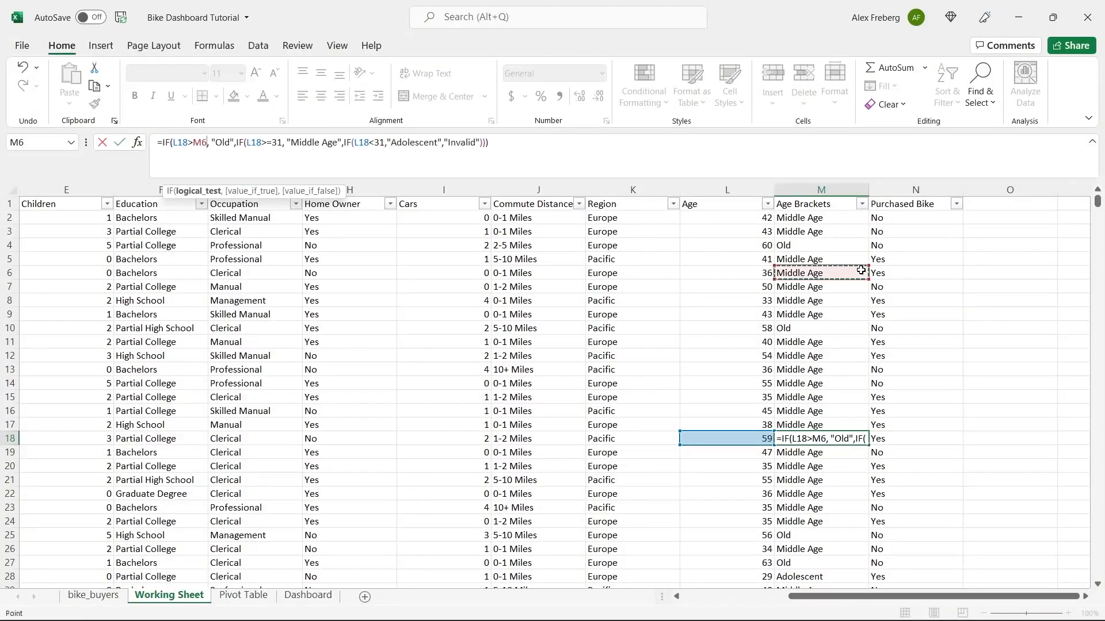
- Discard the M18 edit and change M2's Old threshold from 55 to 54
{"action": "key", "text": "Escape"}
{"action": "left_click", "coordinate": [824, 218]}
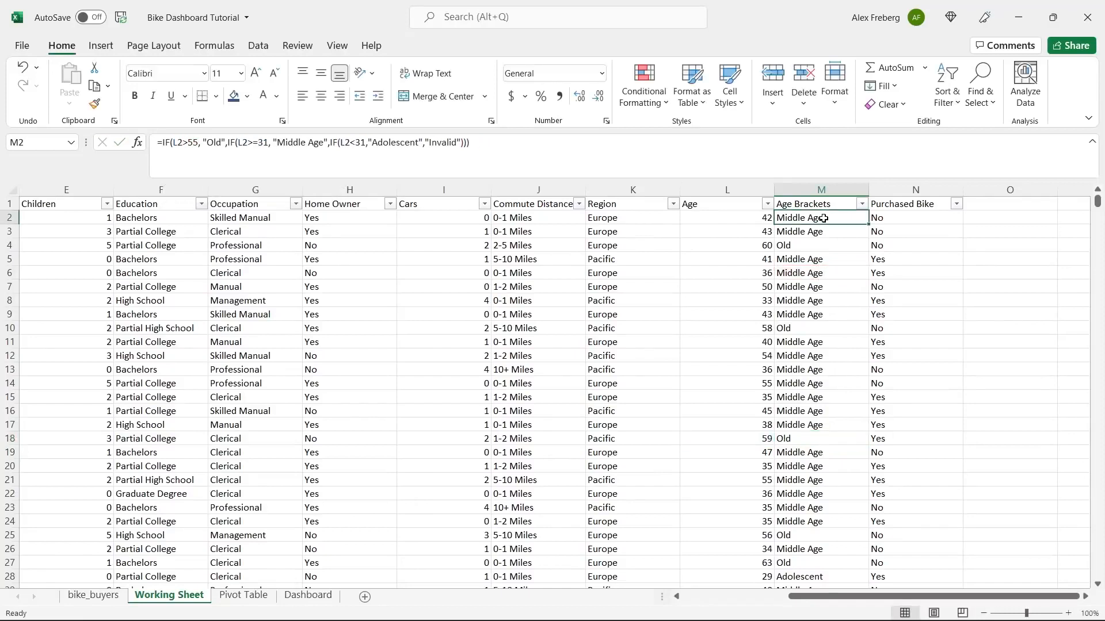
{"action": "left_click", "coordinate": [196, 141]}
{"action": "key", "text": "BackSpace"}
{"action": "type", "text": "4"}
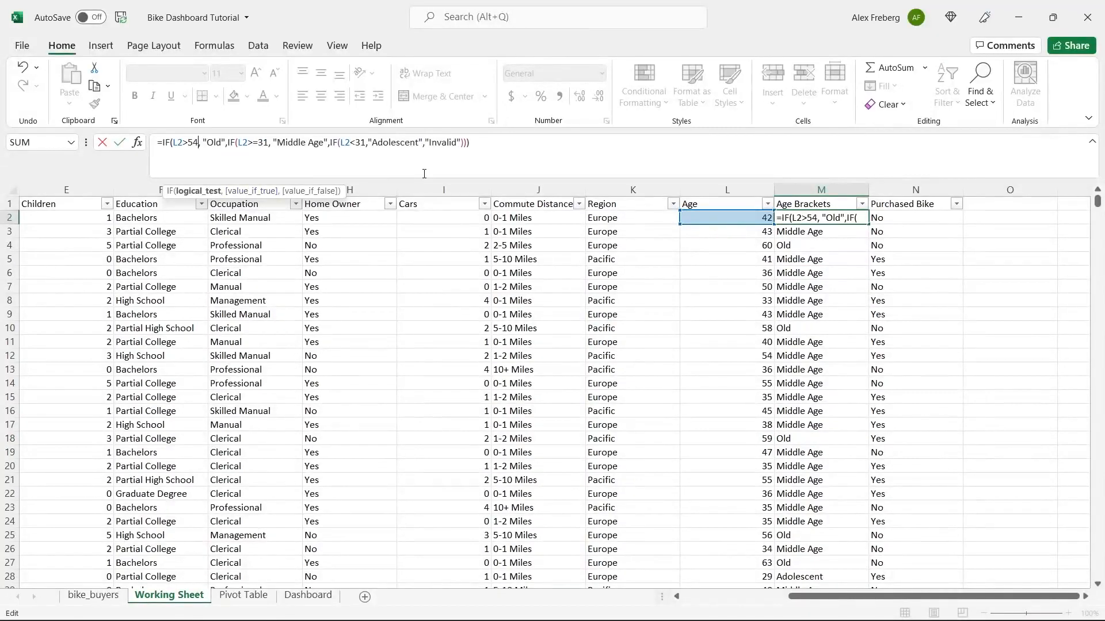
{"action": "left_click", "coordinate": [479, 145]}
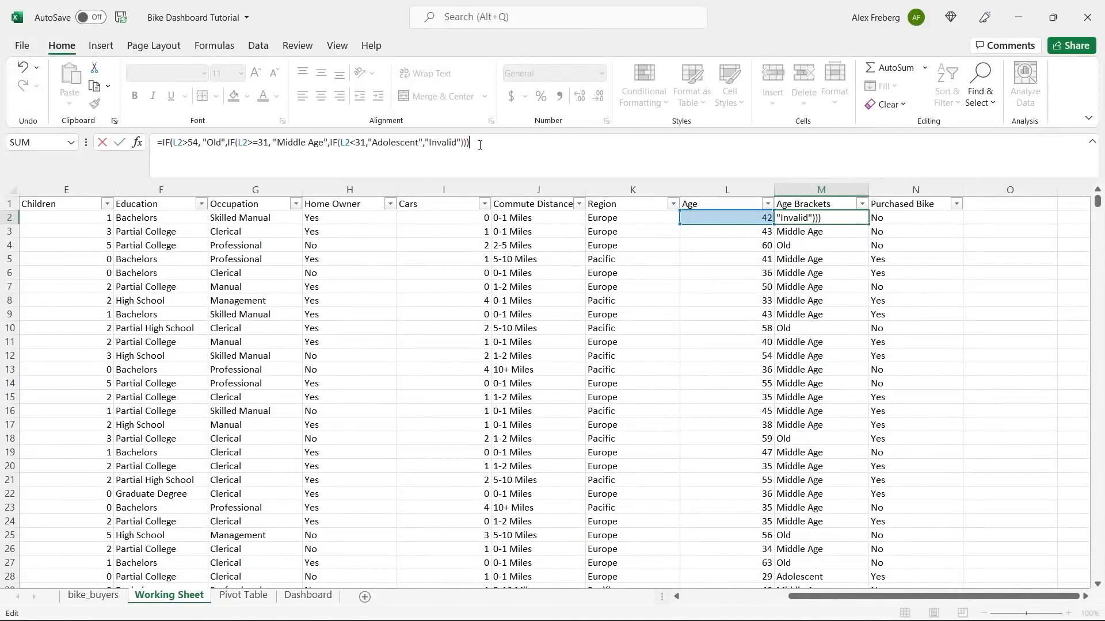
{"action": "key", "text": "ctrl+Return"}
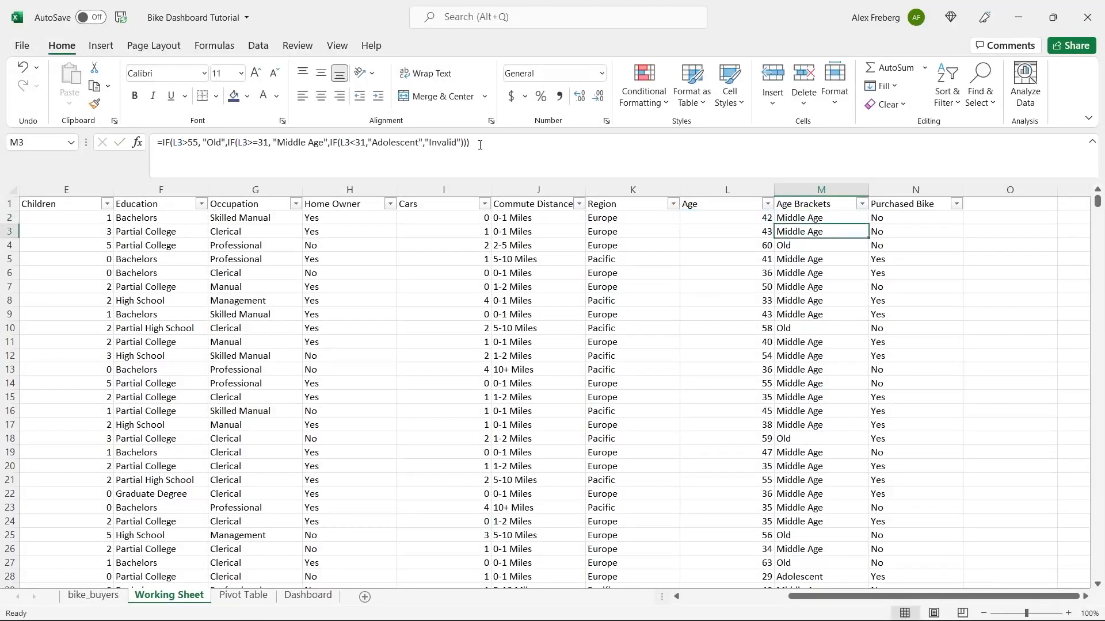
- Fill the updated formula down column M and review the Age Brackets filter values
{"action": "double_click", "coordinate": [866, 217]}
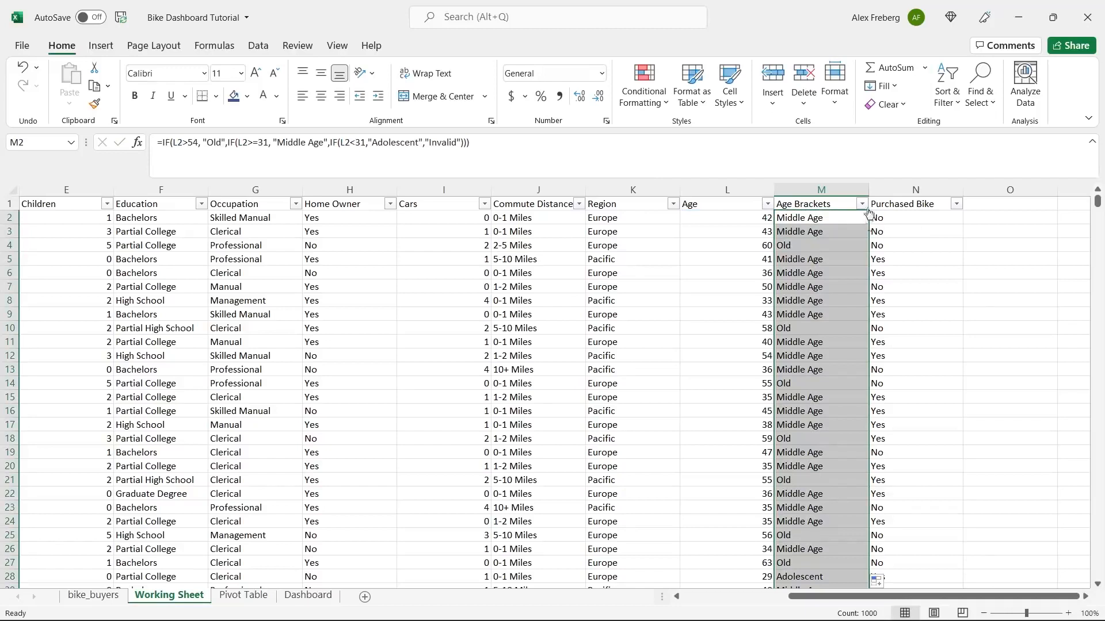
{"action": "left_click", "coordinate": [862, 205]}
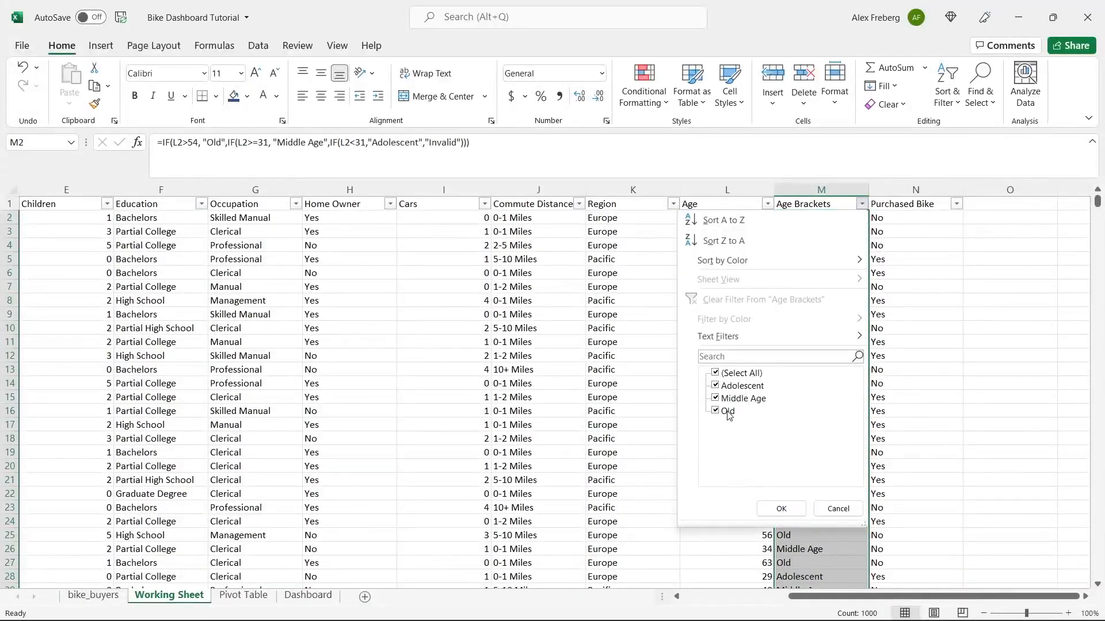
{"action": "left_click", "coordinate": [833, 509]}
{"action": "left_click", "coordinate": [818, 399]}
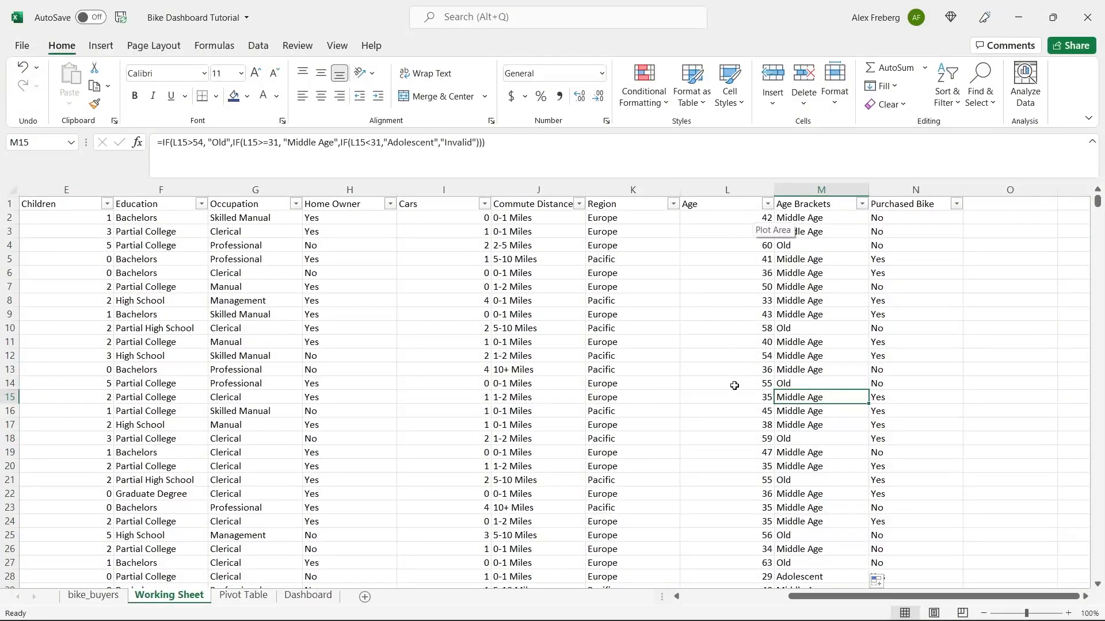
{"action": "left_click", "coordinate": [836, 204]}
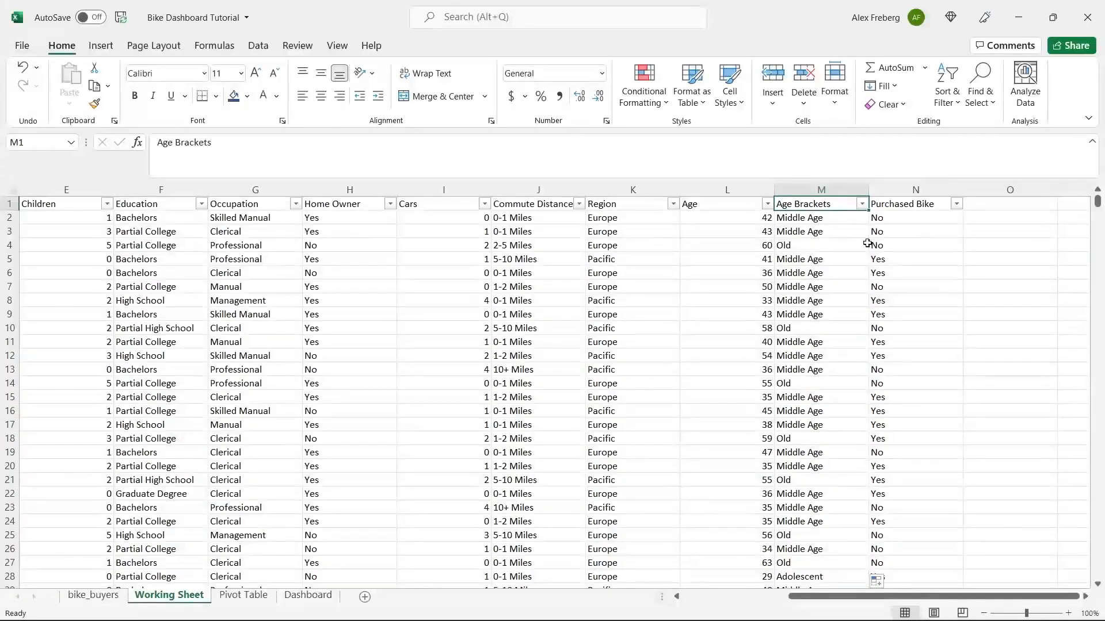
- Glance at the Purchased Bike filter list and scroll back to column A
{"action": "left_click", "coordinate": [957, 204]}
{"action": "left_click", "coordinate": [1037, 389]}
{"action": "left_click_drag", "start_coordinate": [906, 601], "coordinate": [786, 604]}
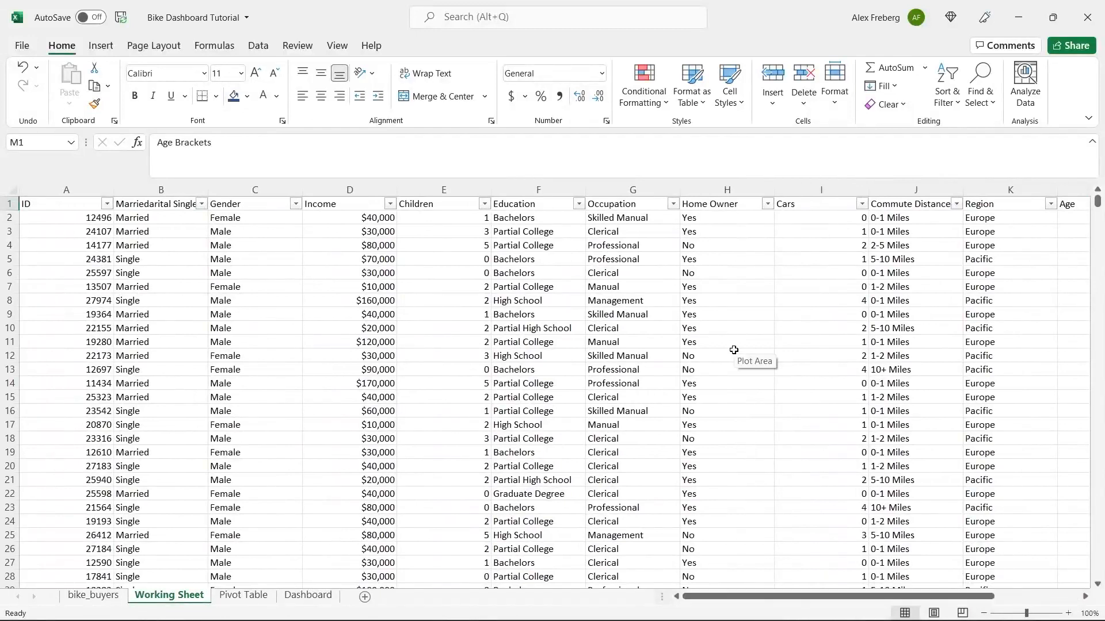
- Replace the garbled B1 header text with 'Marital Status'
{"action": "left_click", "coordinate": [171, 205]}
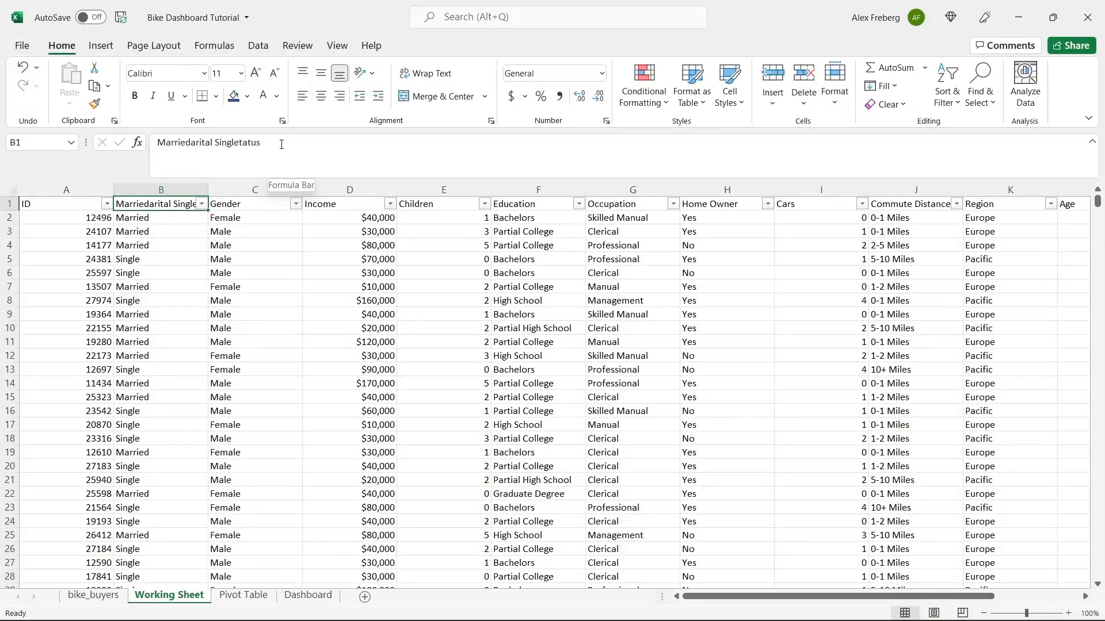
{"action": "left_click", "coordinate": [281, 145]}
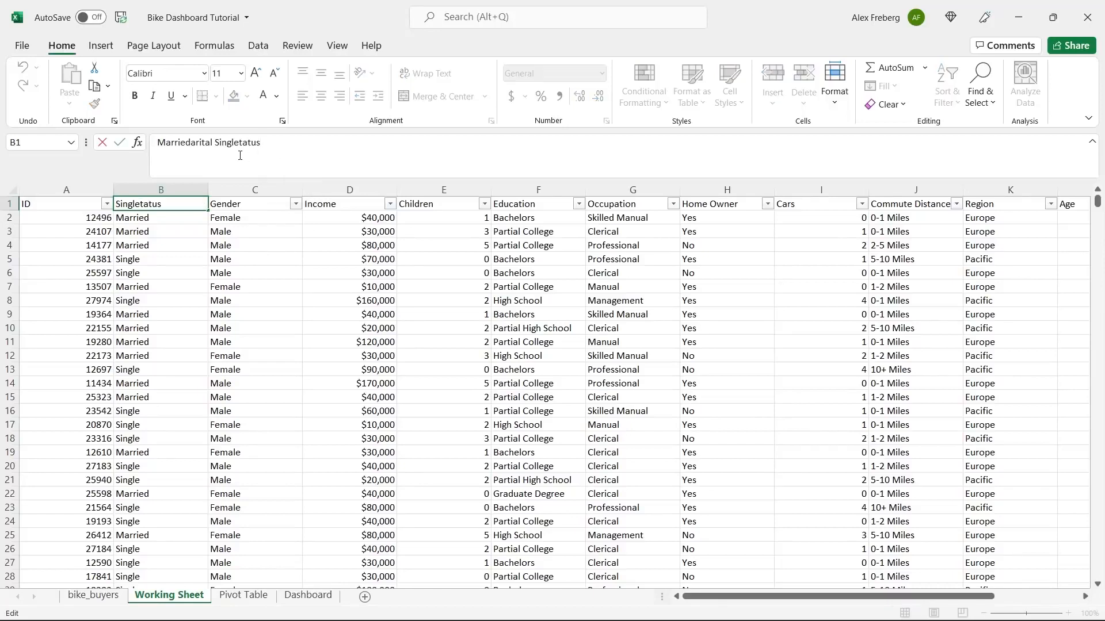
{"action": "double_click", "coordinate": [163, 143]}
{"action": "double_click", "coordinate": [237, 143]}
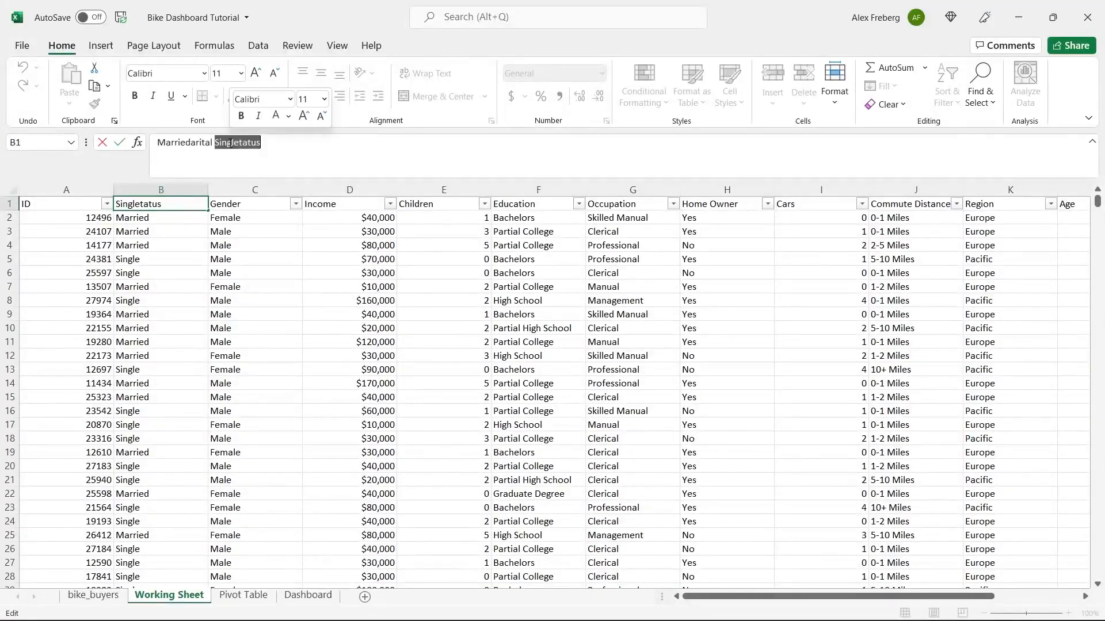
{"action": "left_click", "coordinate": [279, 148]}
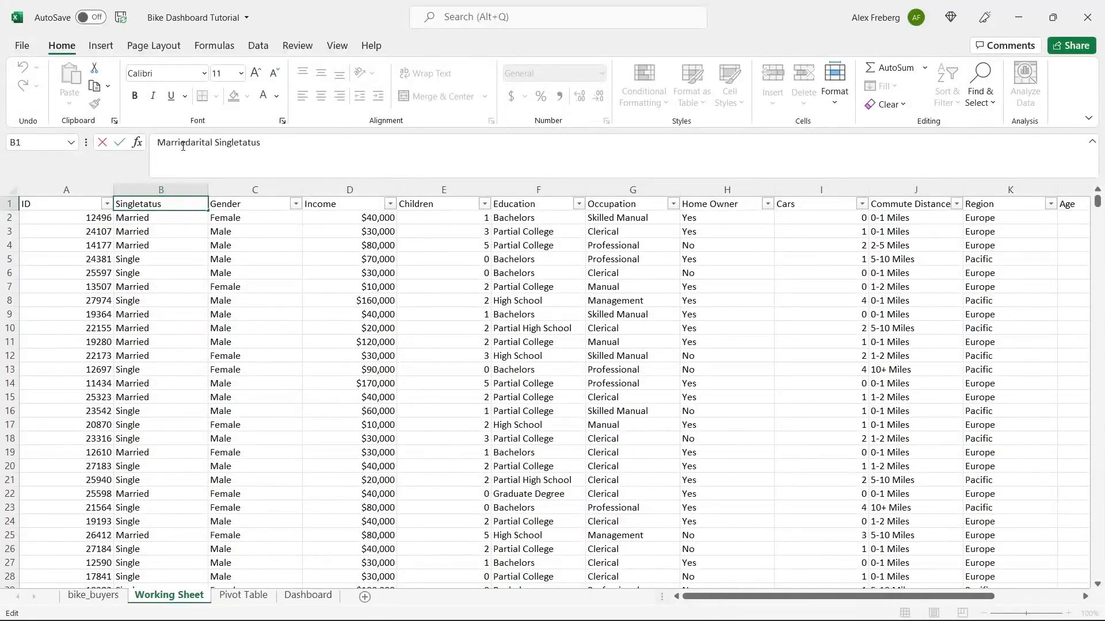
{"action": "left_click_drag", "start_coordinate": [191, 142], "coordinate": [137, 147]}
{"action": "left_click_drag", "start_coordinate": [219, 143], "coordinate": [157, 143]}
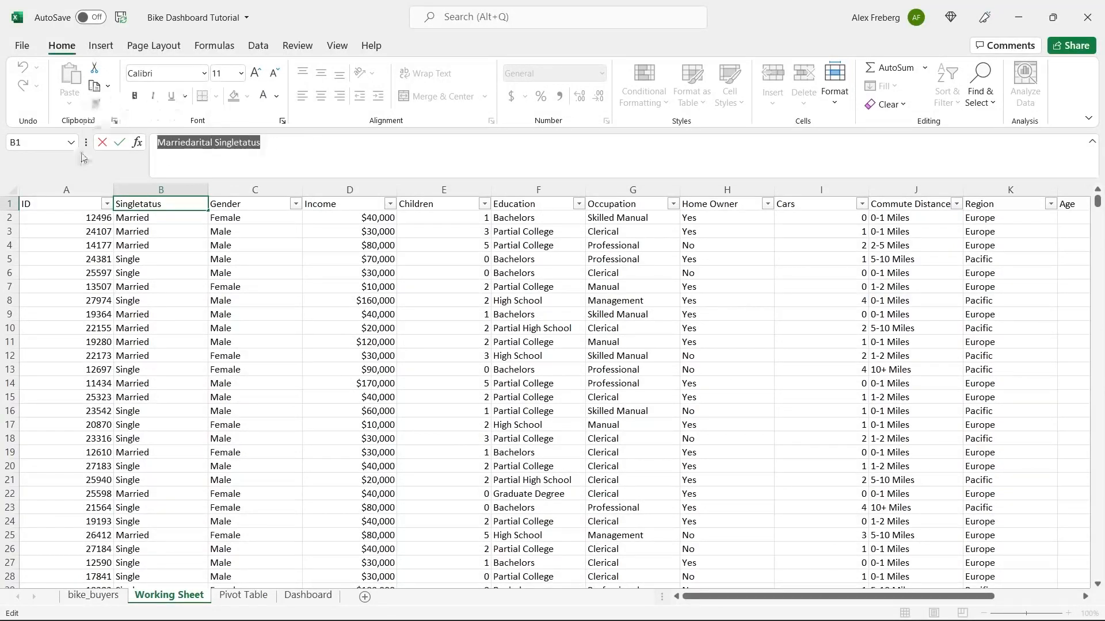
{"action": "type", "text": "Marital Status"}
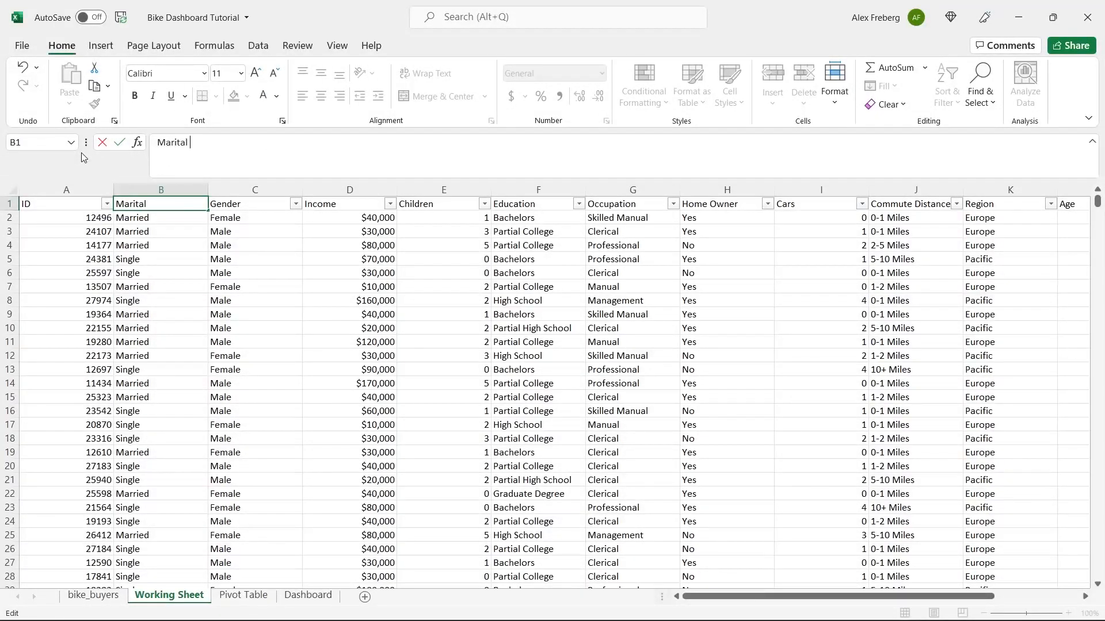
{"action": "left_click", "coordinate": [140, 231]}
{"action": "left_click", "coordinate": [395, 287]}
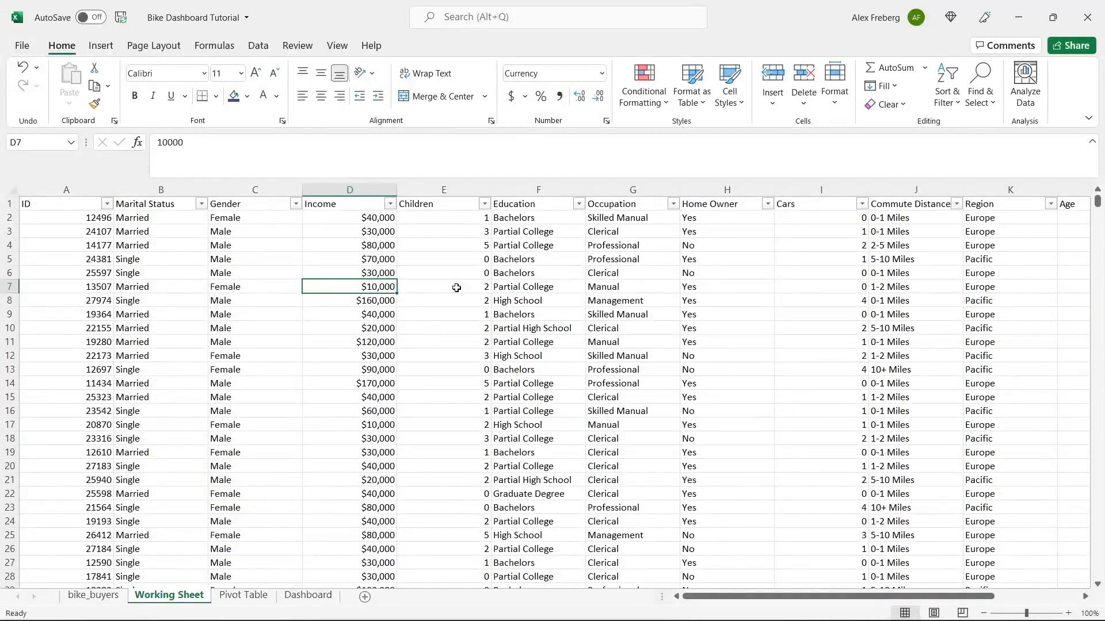
- Go to the Pivot Table sheet and delete the leftover text in A1
{"action": "left_click", "coordinate": [456, 288]}
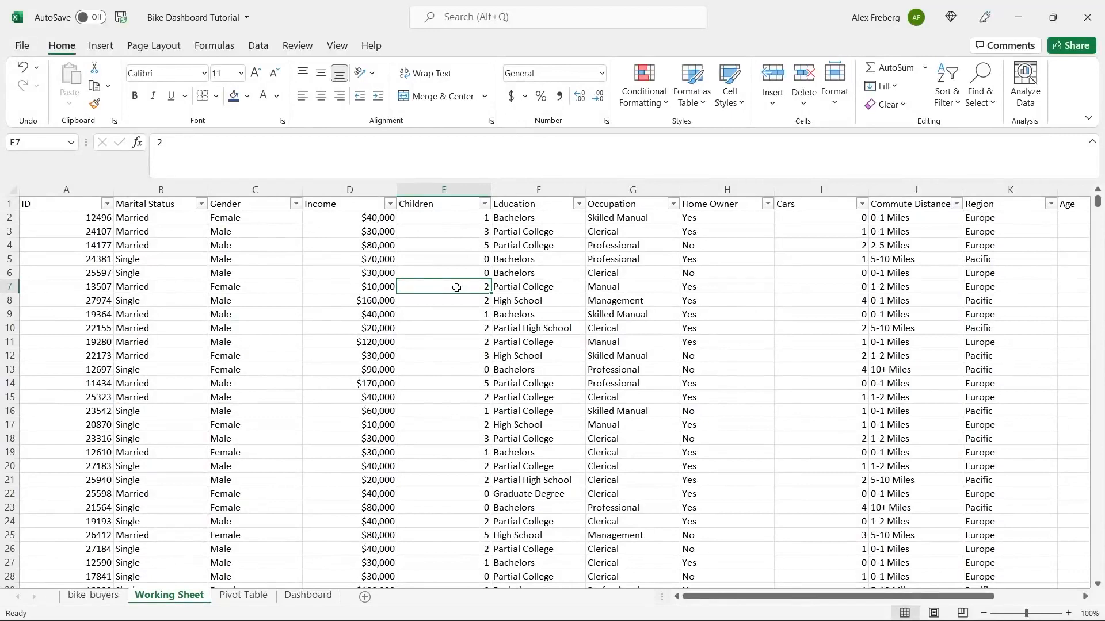
{"action": "left_click", "coordinate": [94, 595]}
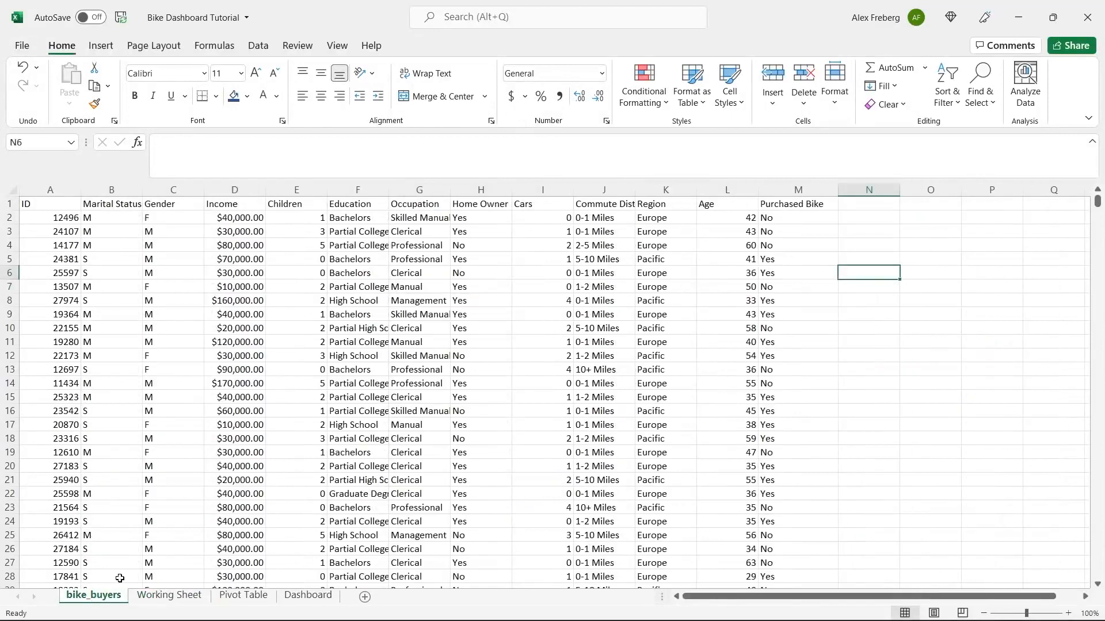
{"action": "left_click", "coordinate": [161, 598]}
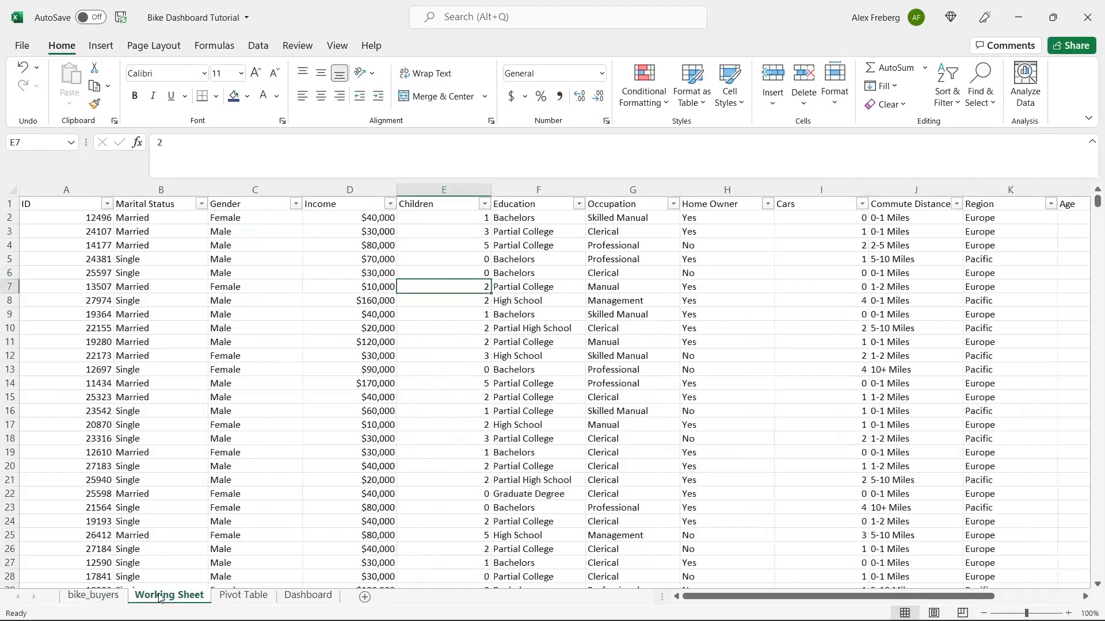
{"action": "left_click", "coordinate": [247, 596]}
{"action": "left_click", "coordinate": [68, 229]}
{"action": "left_click", "coordinate": [54, 194]}
{"action": "left_click", "coordinate": [45, 203]}
{"action": "key", "text": "Delete"}
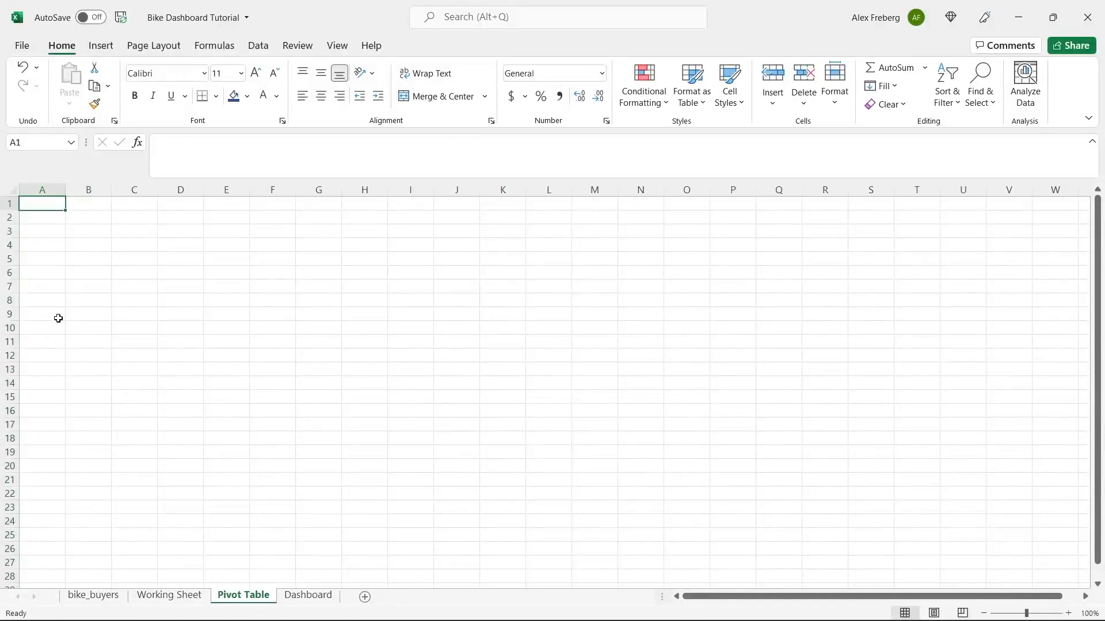
- Insert a PivotTable at A3 sourced from 'Working Sheet'!$A$1:$N$1001
{"action": "left_click", "coordinate": [49, 232]}
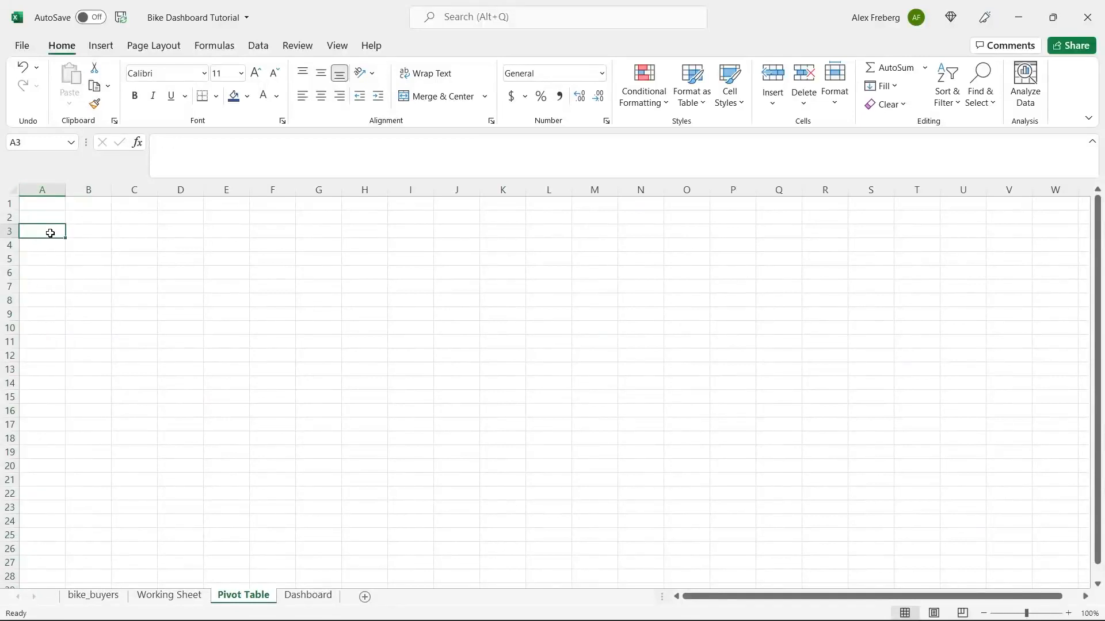
{"action": "left_click", "coordinate": [100, 45]}
{"action": "left_click", "coordinate": [44, 73]}
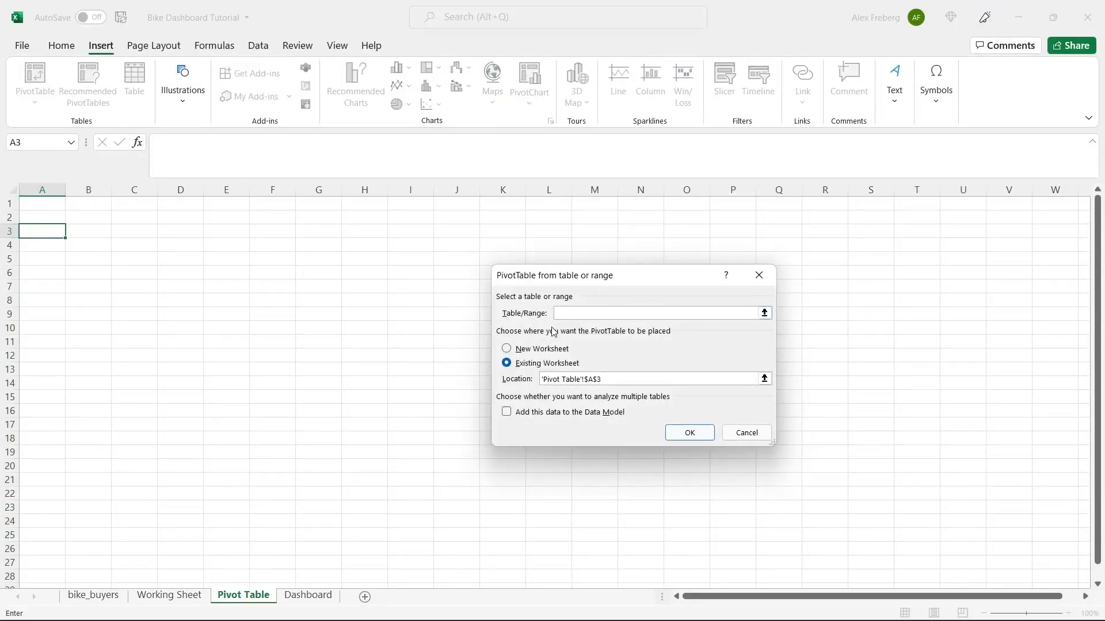
{"action": "left_click", "coordinate": [178, 596]}
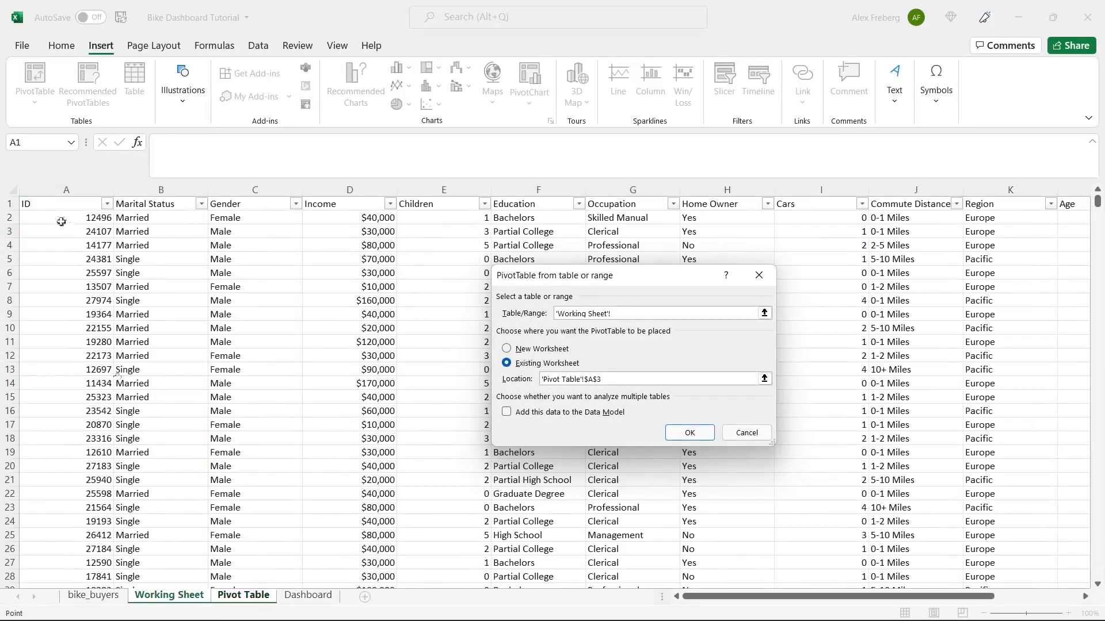
{"action": "left_click", "coordinate": [37, 206]}
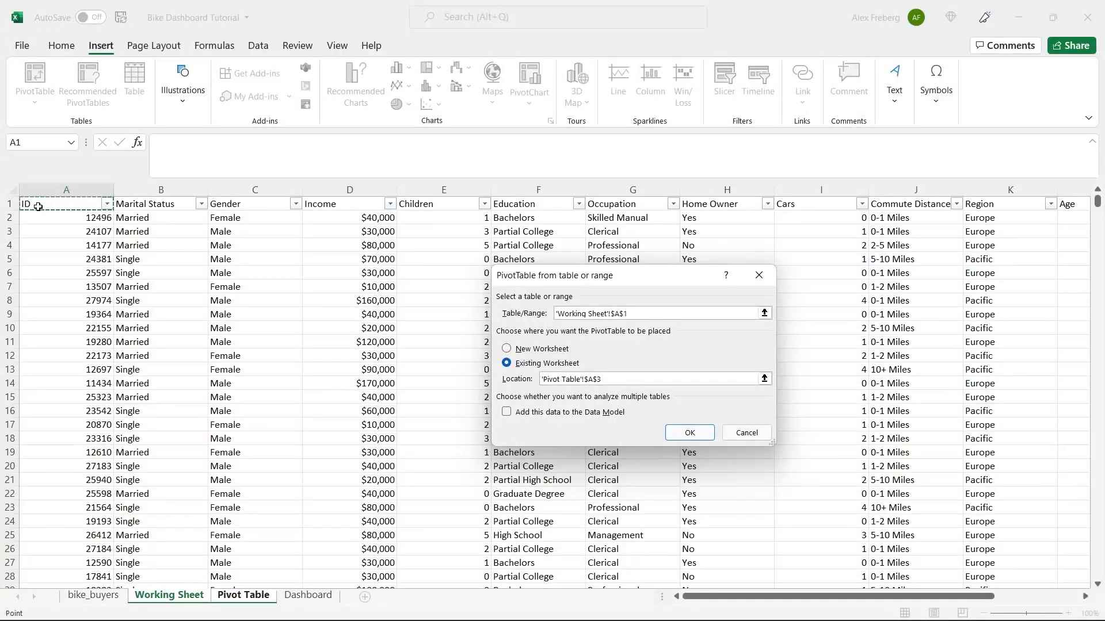
{"action": "key", "text": "ctrl+shift+End"}
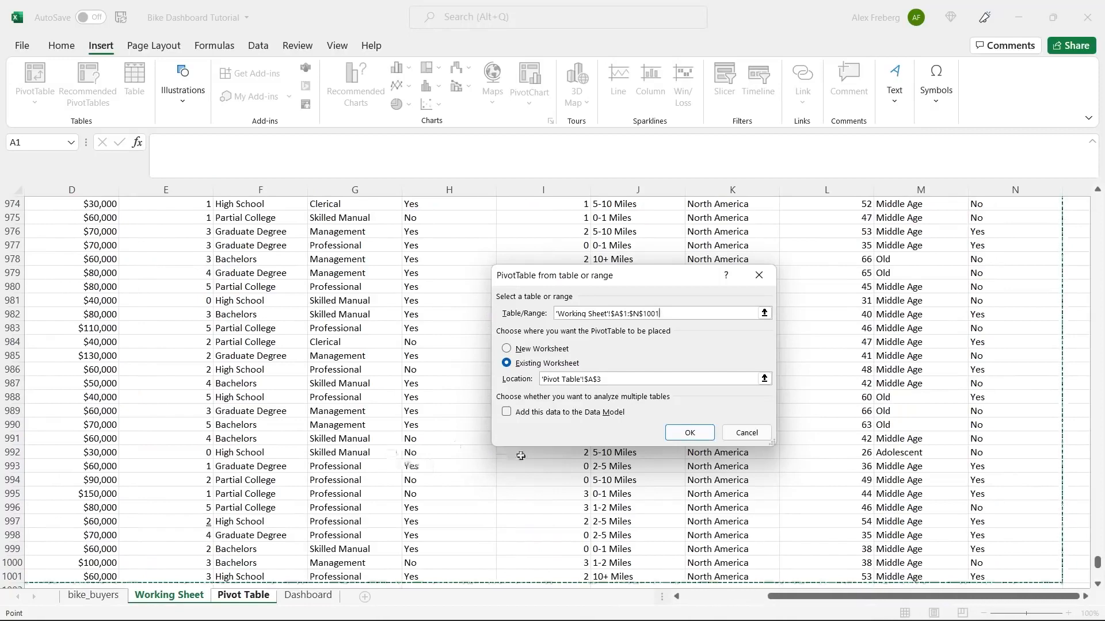
{"action": "left_click", "coordinate": [689, 432]}
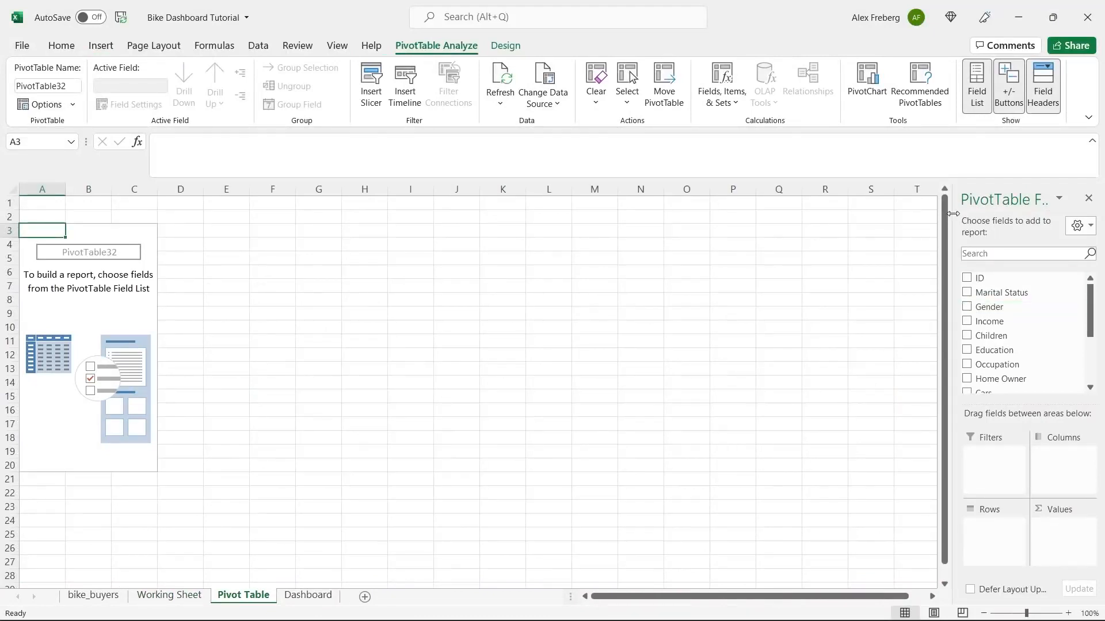
- Put Income in Values and Gender in Rows, then bring up Sum of Income's field settings
{"action": "left_click_drag", "start_coordinate": [951, 214], "coordinate": [848, 228]}
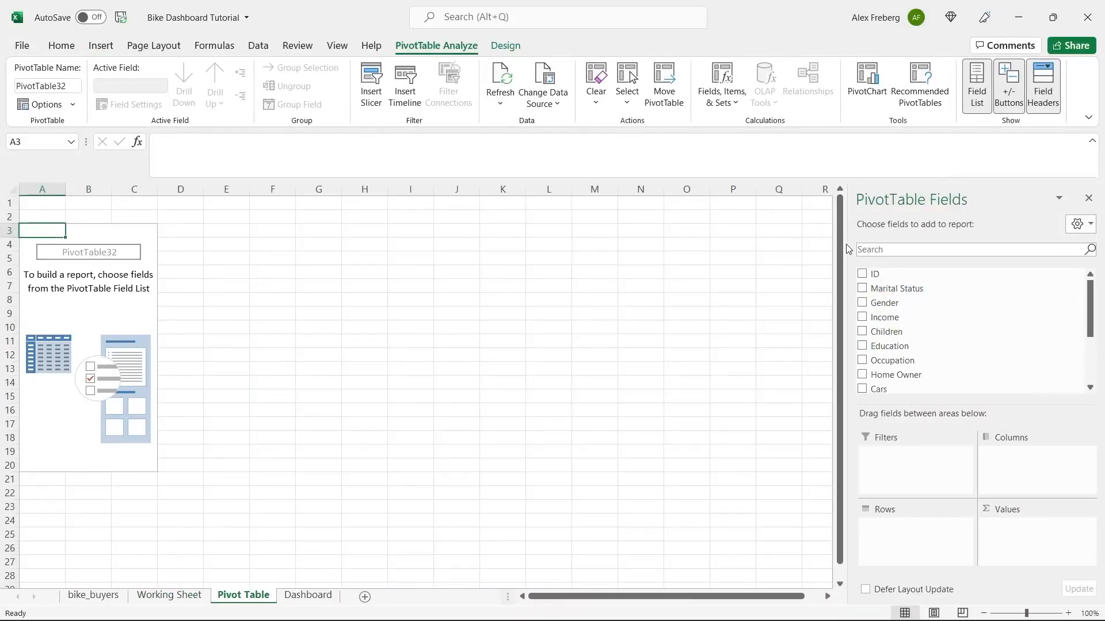
{"action": "left_click_drag", "start_coordinate": [847, 248], "coordinate": [930, 234]}
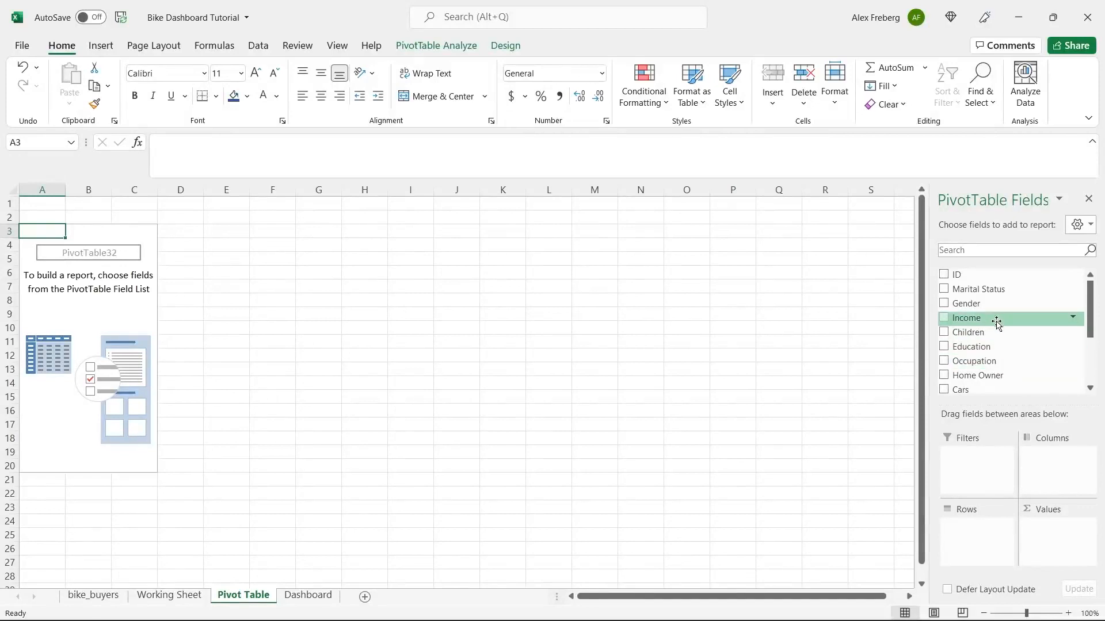
{"action": "left_click_drag", "start_coordinate": [996, 323], "coordinate": [1052, 531]}
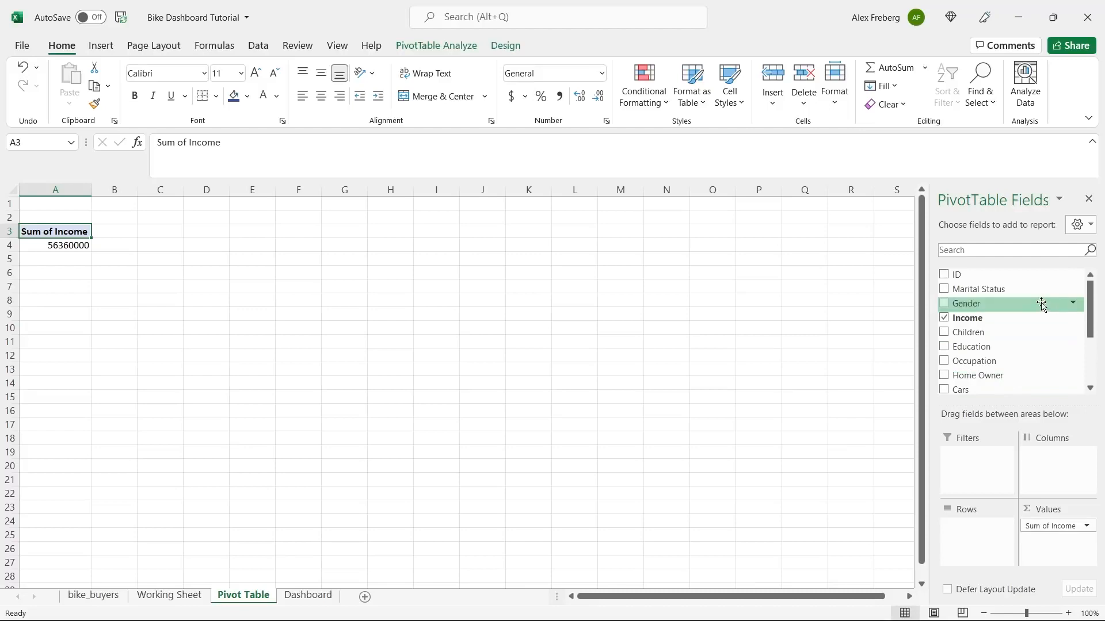
{"action": "left_click_drag", "start_coordinate": [1031, 309], "coordinate": [975, 526]}
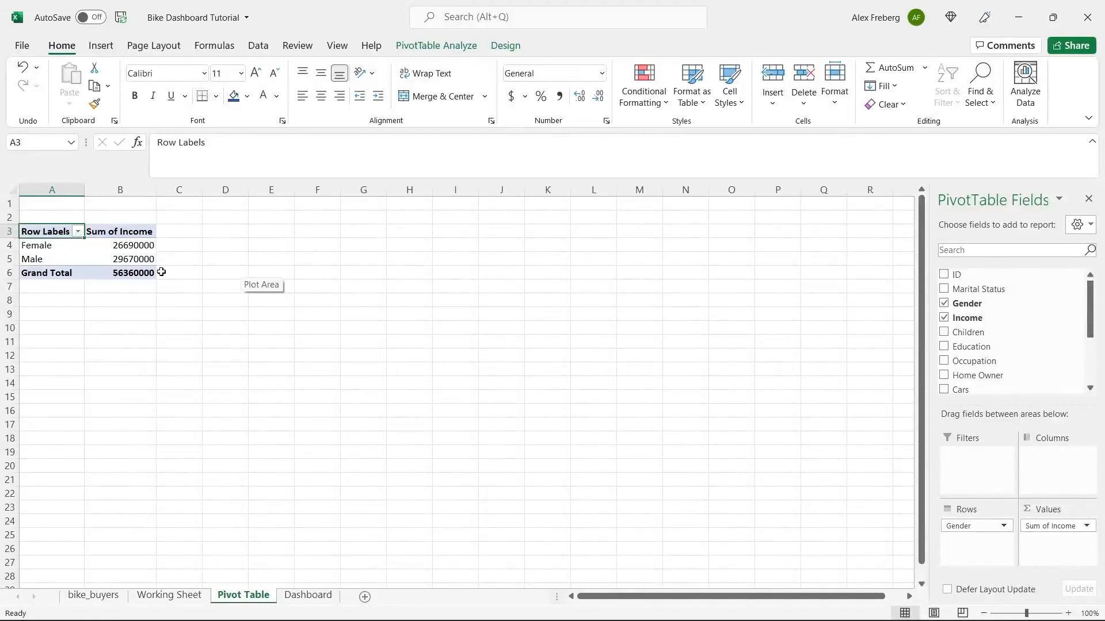
{"action": "left_click", "coordinate": [1086, 528]}
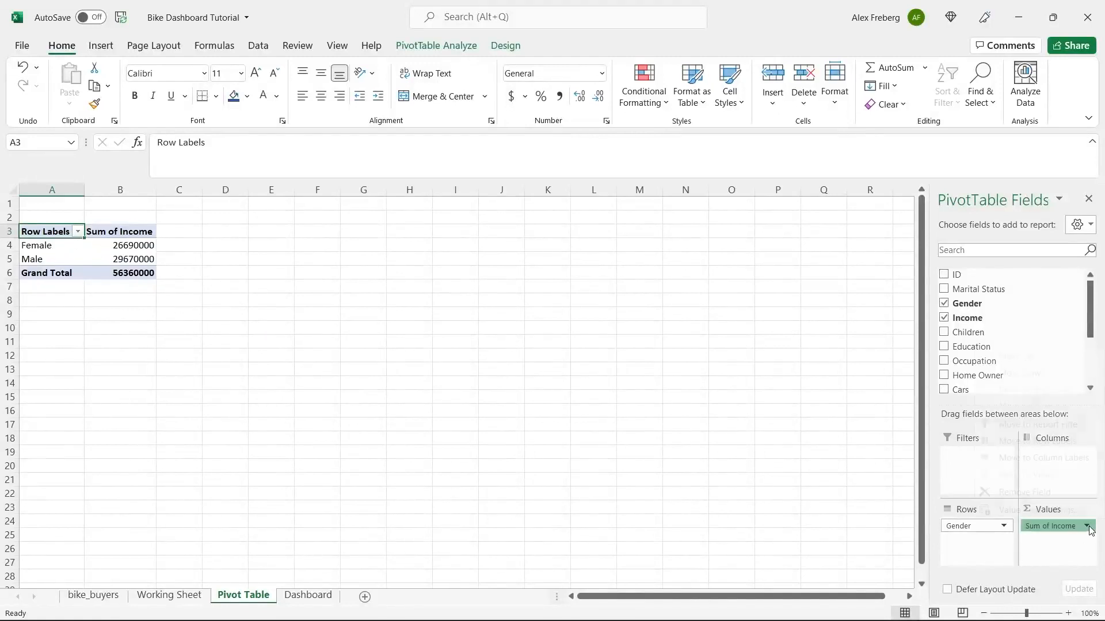
{"action": "left_click", "coordinate": [1062, 510]}
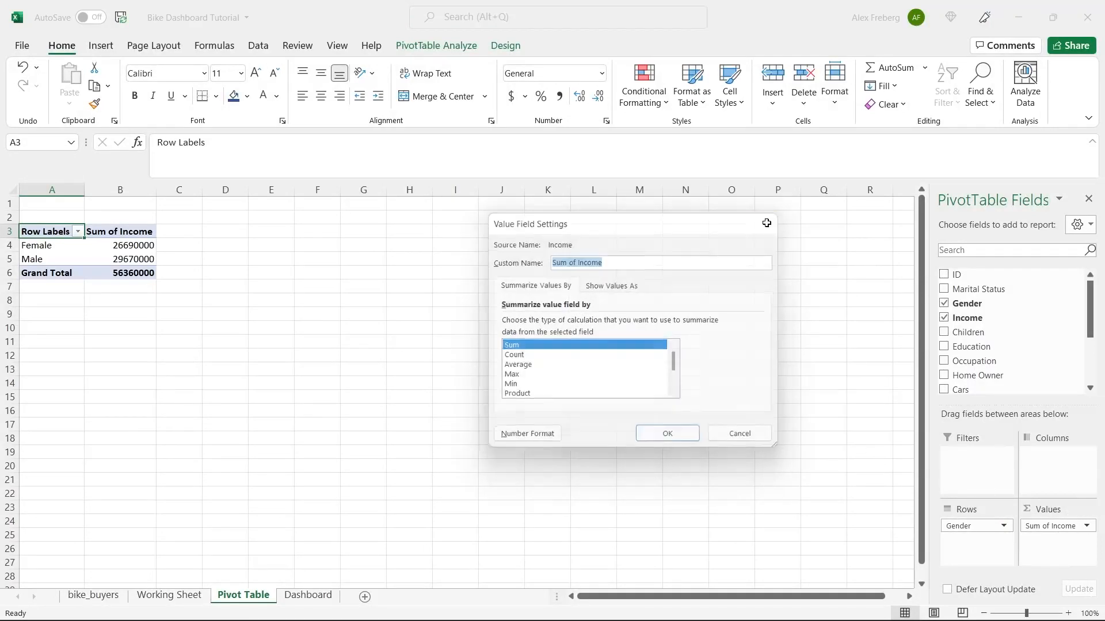
- Switch the income summary from Sum to Average in Value Field Settings
{"action": "left_click", "coordinate": [762, 223]}
{"action": "left_click", "coordinate": [1085, 527]}
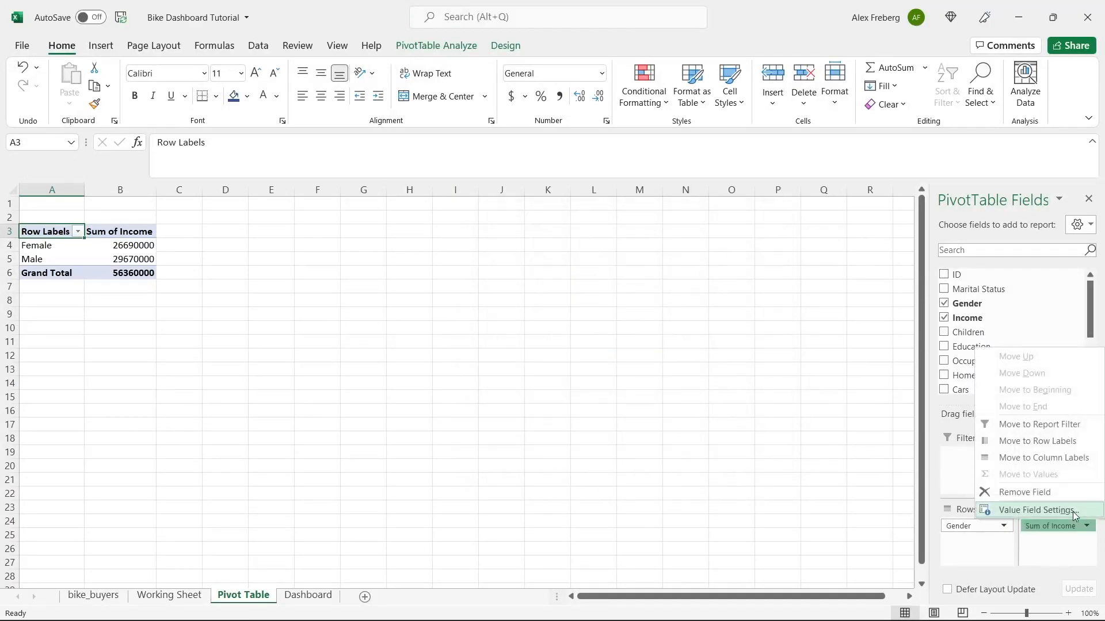
{"action": "left_click", "coordinate": [1073, 510]}
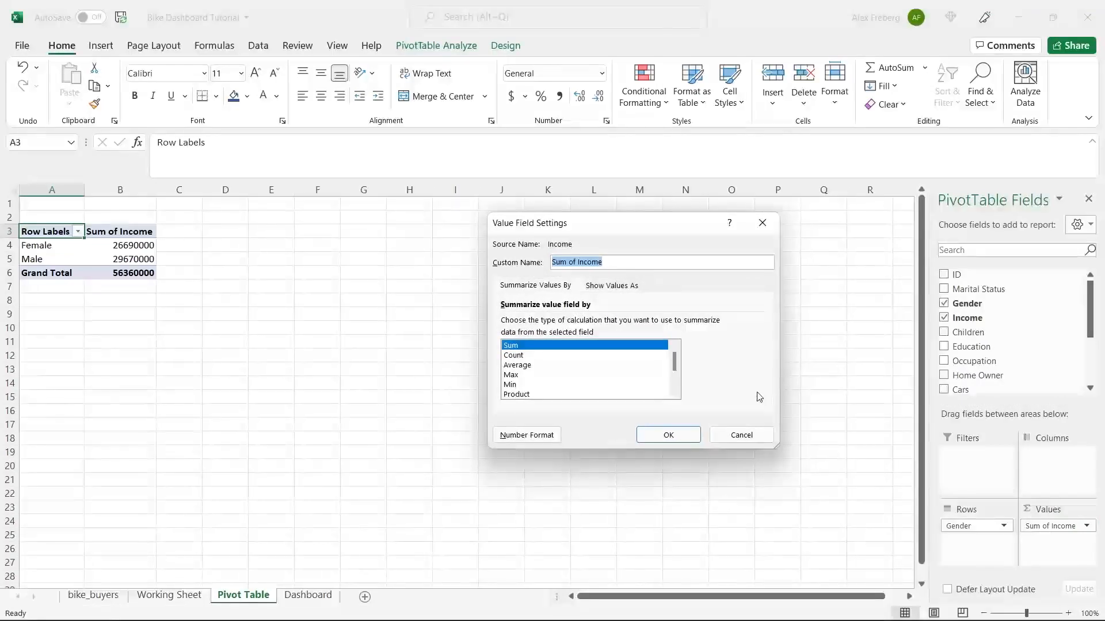
{"action": "left_click", "coordinate": [598, 365]}
{"action": "left_click", "coordinate": [652, 440]}
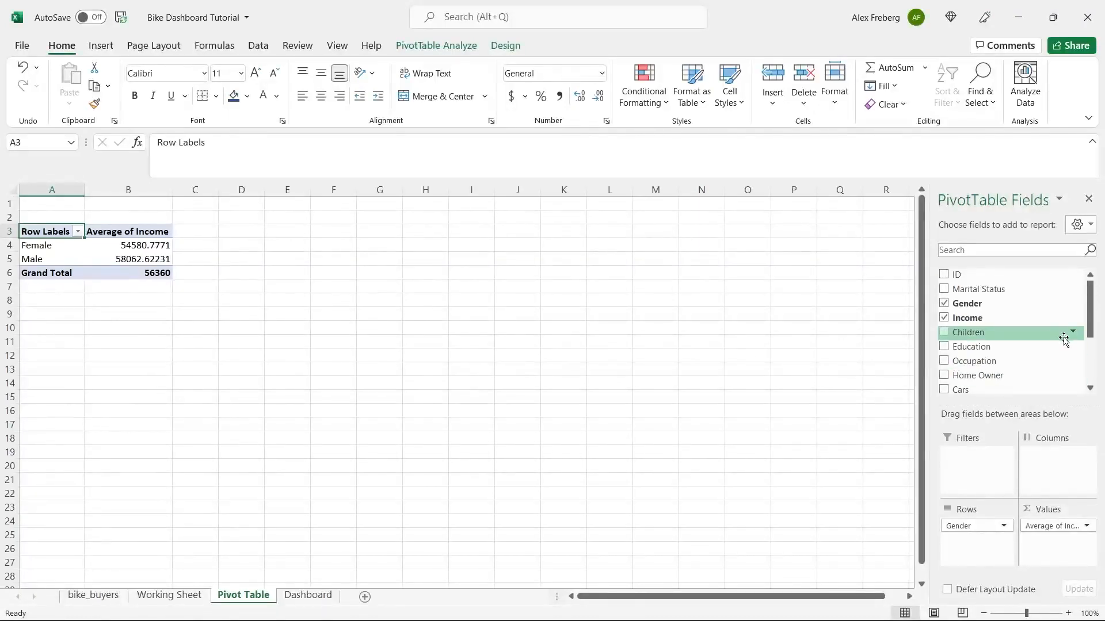
{"action": "left_click_drag", "start_coordinate": [1095, 322], "coordinate": [1094, 368]}
{"action": "left_click_drag", "start_coordinate": [1000, 371], "coordinate": [1058, 463]}
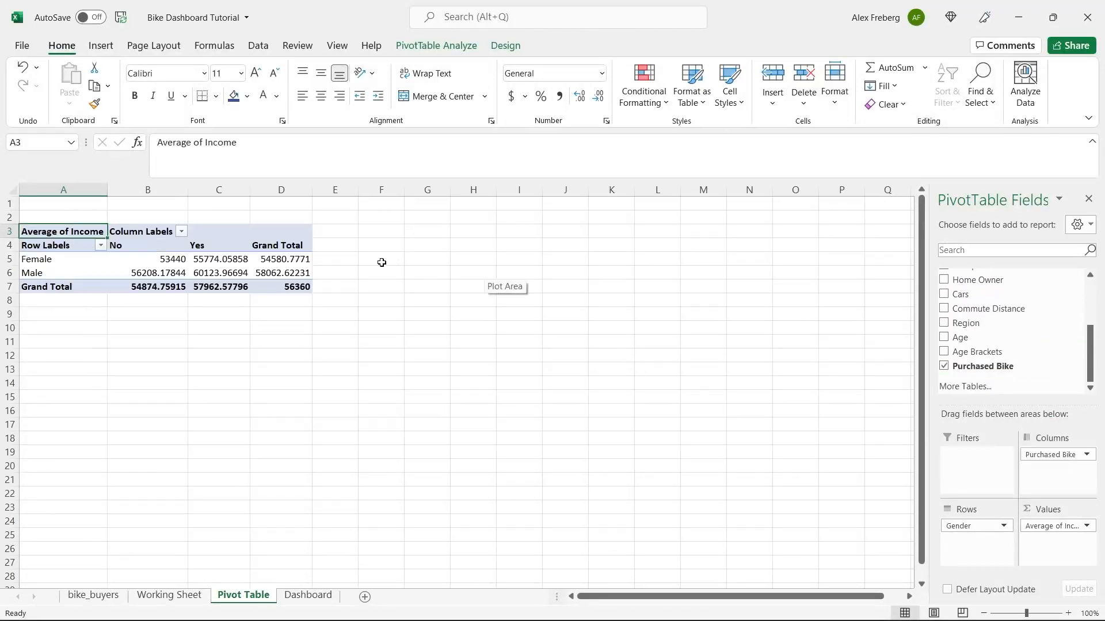
{"action": "left_click", "coordinate": [129, 246]}
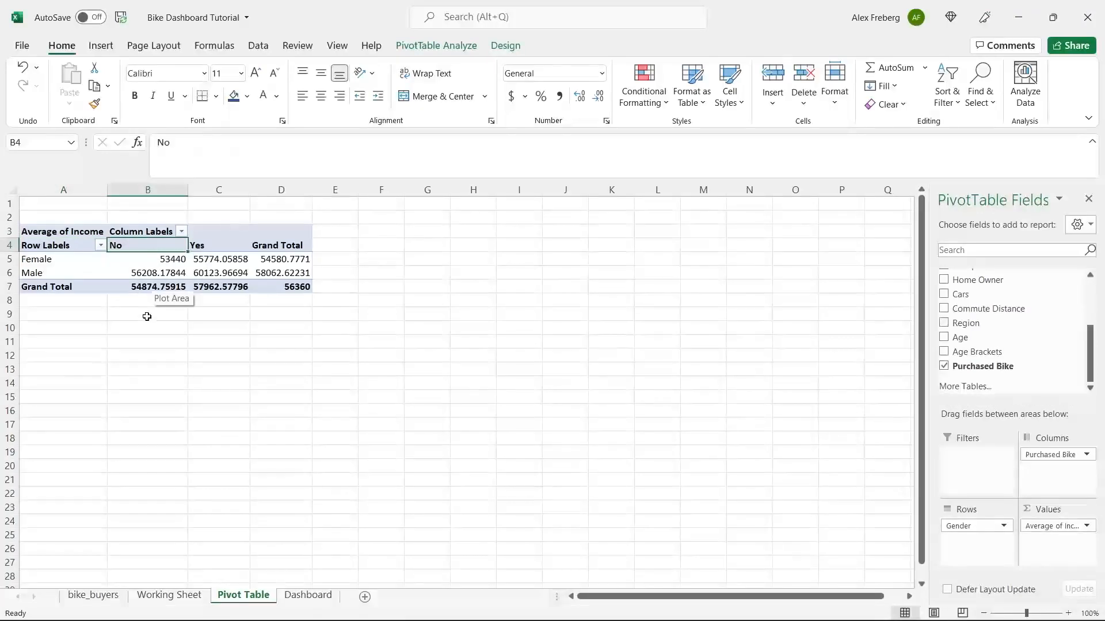
{"action": "left_click", "coordinate": [128, 261]}
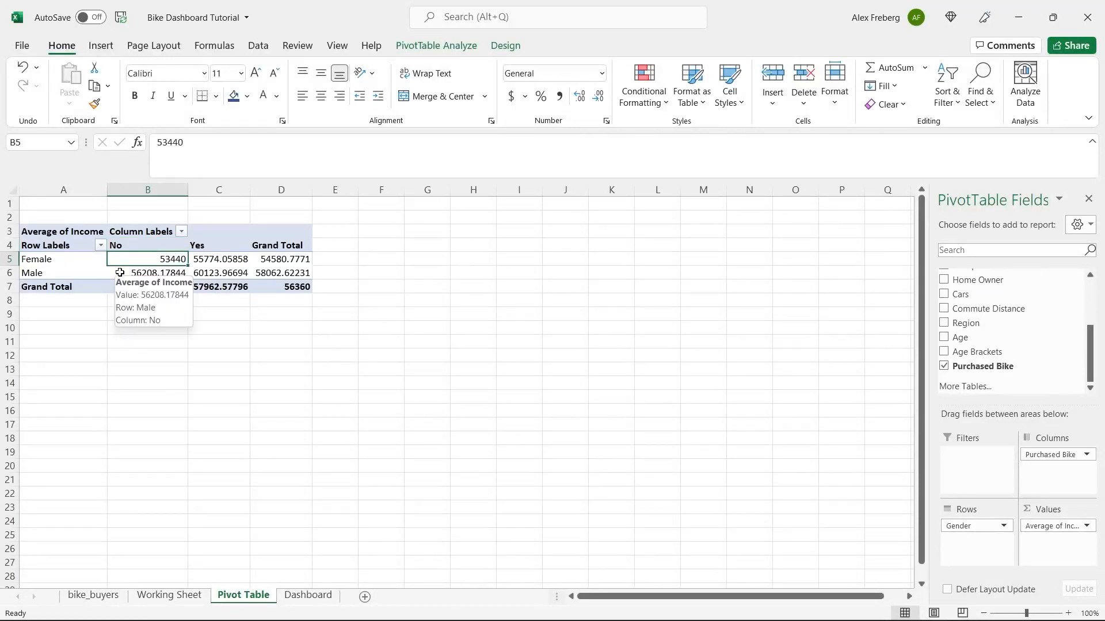
{"action": "left_click", "coordinate": [120, 272]}
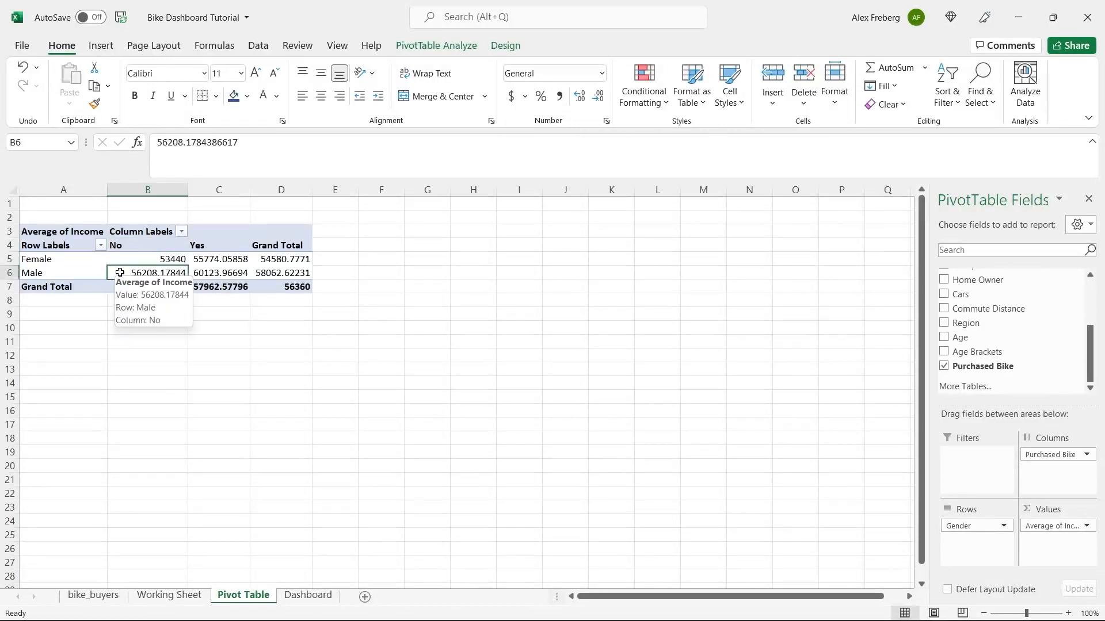
{"action": "left_click", "coordinate": [224, 245]}
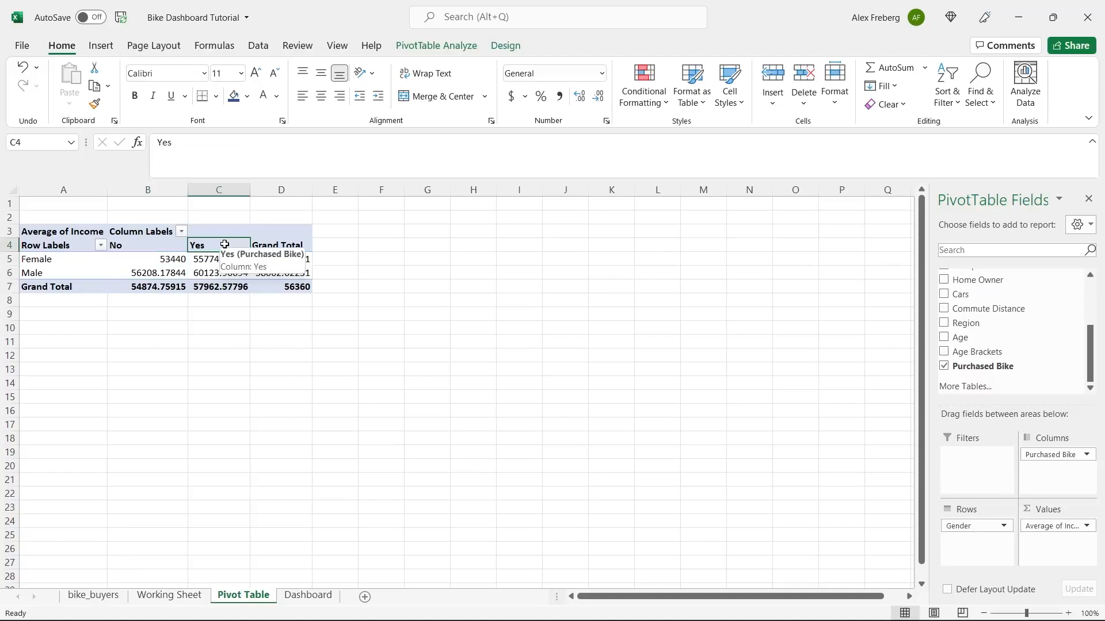
{"action": "left_click", "coordinate": [222, 259]}
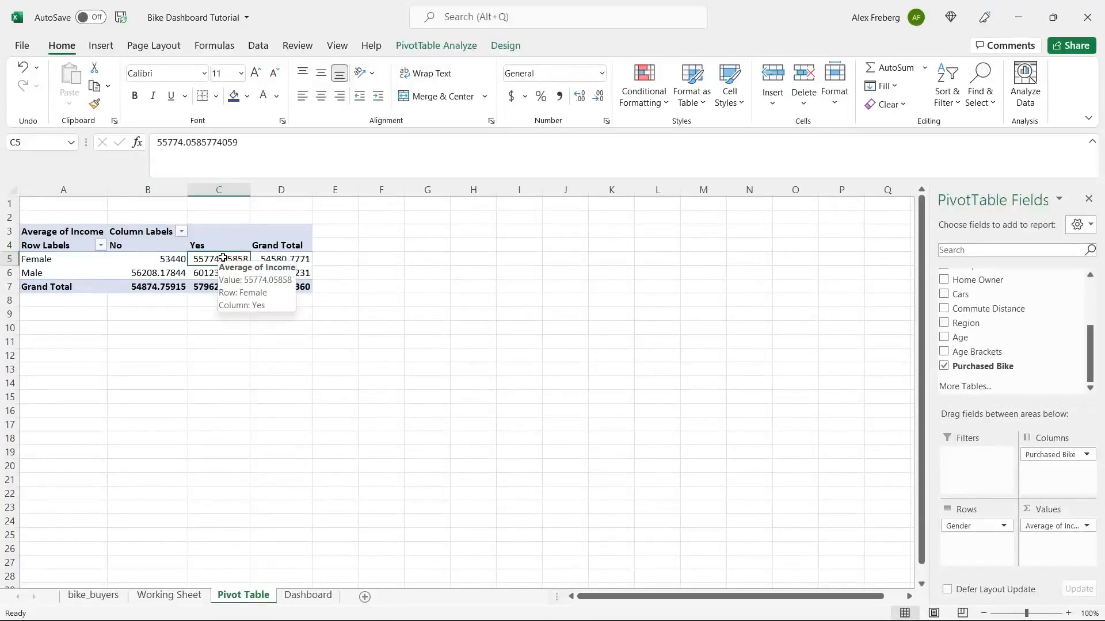
{"action": "left_click", "coordinate": [223, 274]}
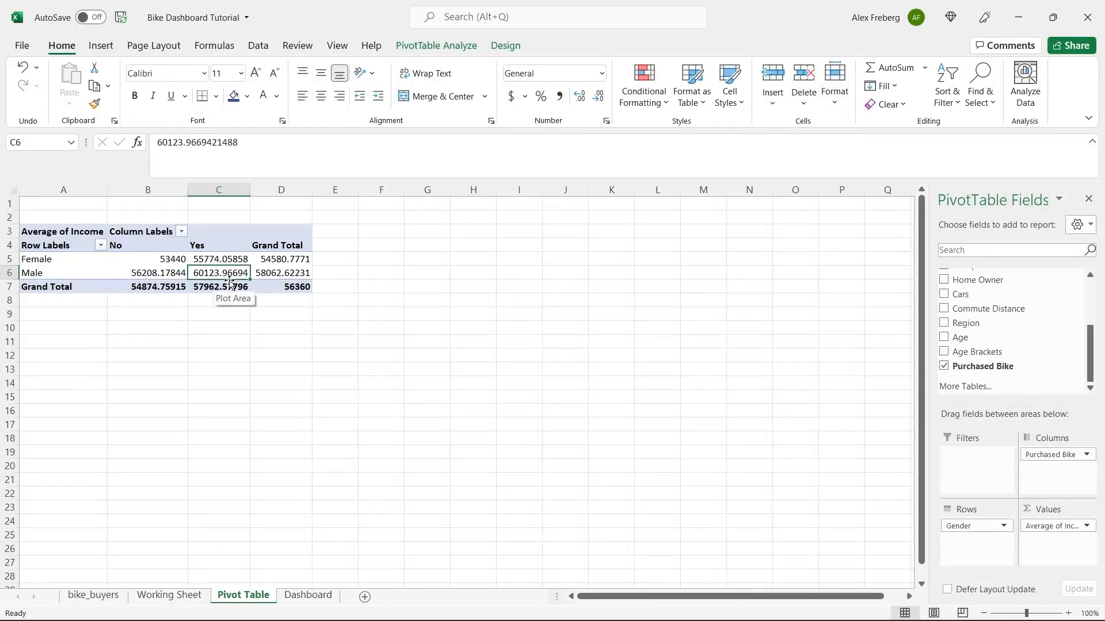
{"action": "left_click_drag", "start_coordinate": [162, 258], "coordinate": [207, 273]}
{"action": "left_click", "coordinate": [165, 257]}
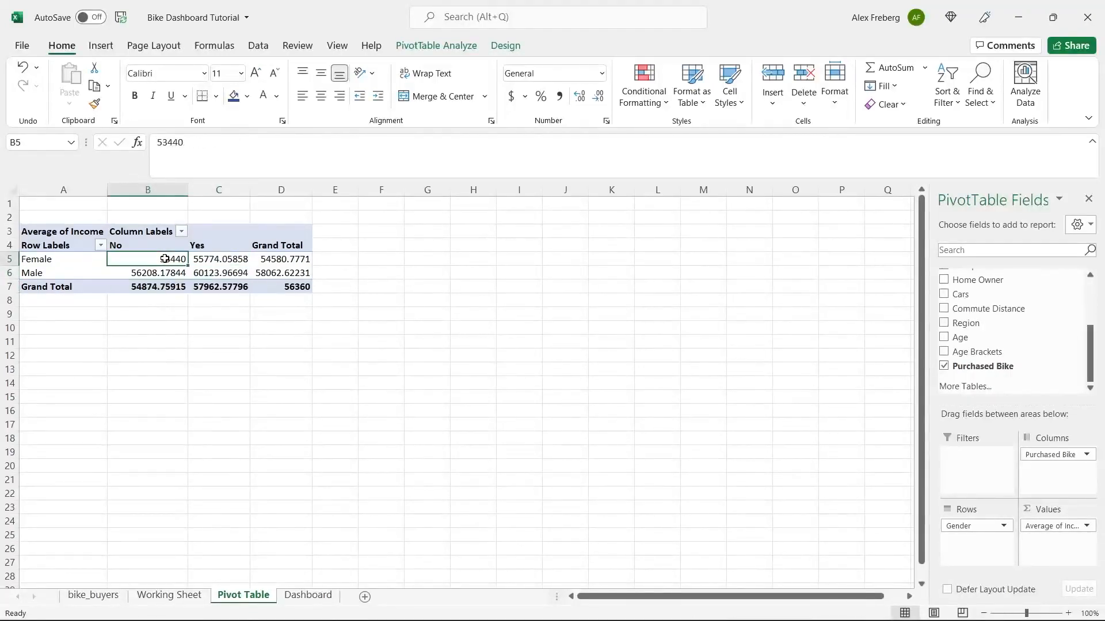
{"action": "left_click", "coordinate": [164, 274]}
{"action": "left_click", "coordinate": [291, 274]}
{"action": "left_click", "coordinate": [174, 260]}
{"action": "left_click", "coordinate": [207, 273]}
{"action": "left_click", "coordinate": [208, 326]}
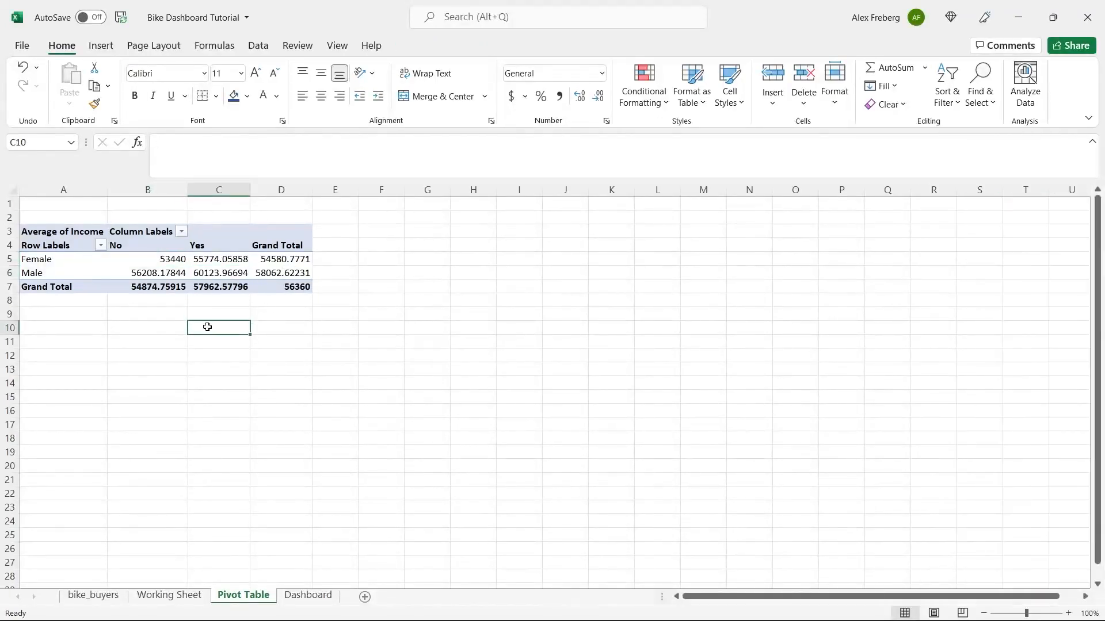
{"action": "left_click", "coordinate": [160, 260]}
{"action": "double_click", "coordinate": [159, 260]}
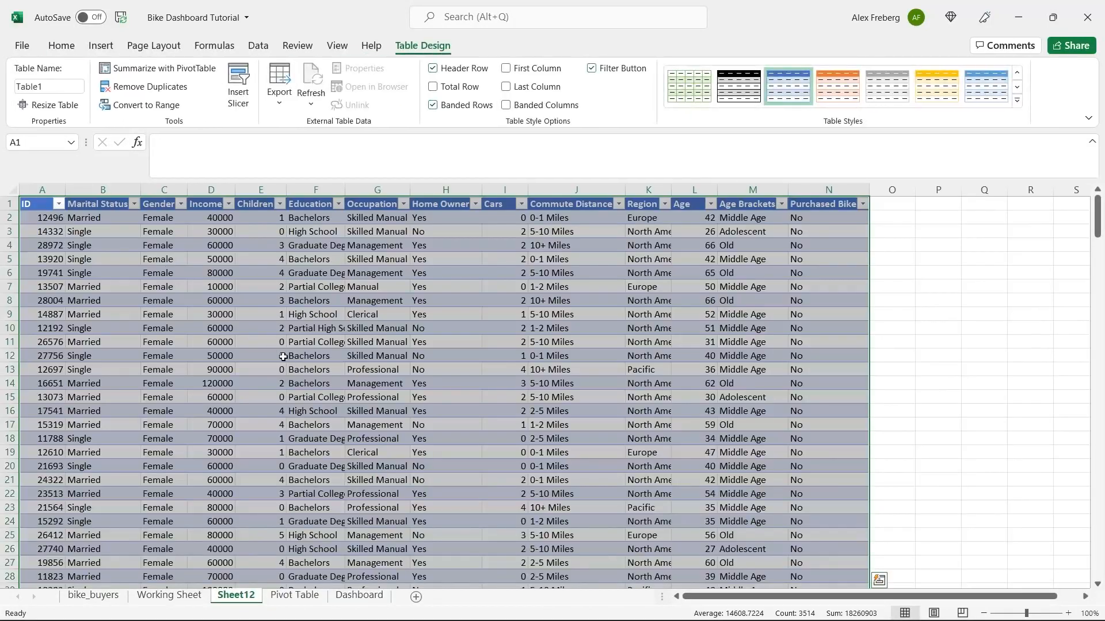
{"action": "left_click", "coordinate": [290, 597]}
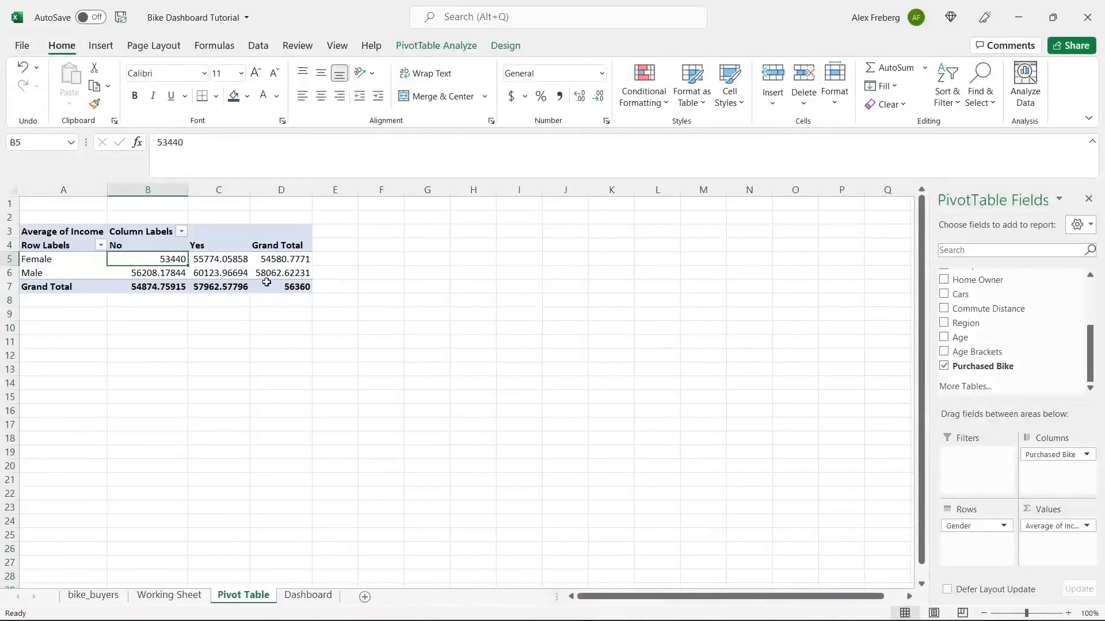
- From the pivot, insert a Clustered Column pivot chart after previewing the other column chart types
{"action": "left_click", "coordinate": [204, 260]}
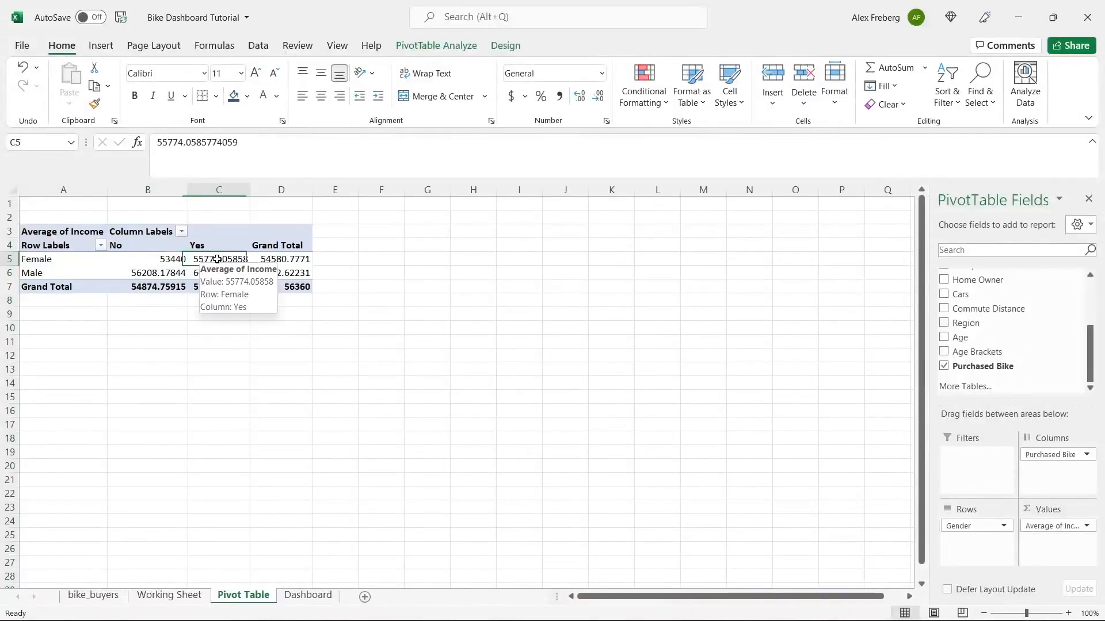
{"action": "left_click", "coordinate": [99, 50]}
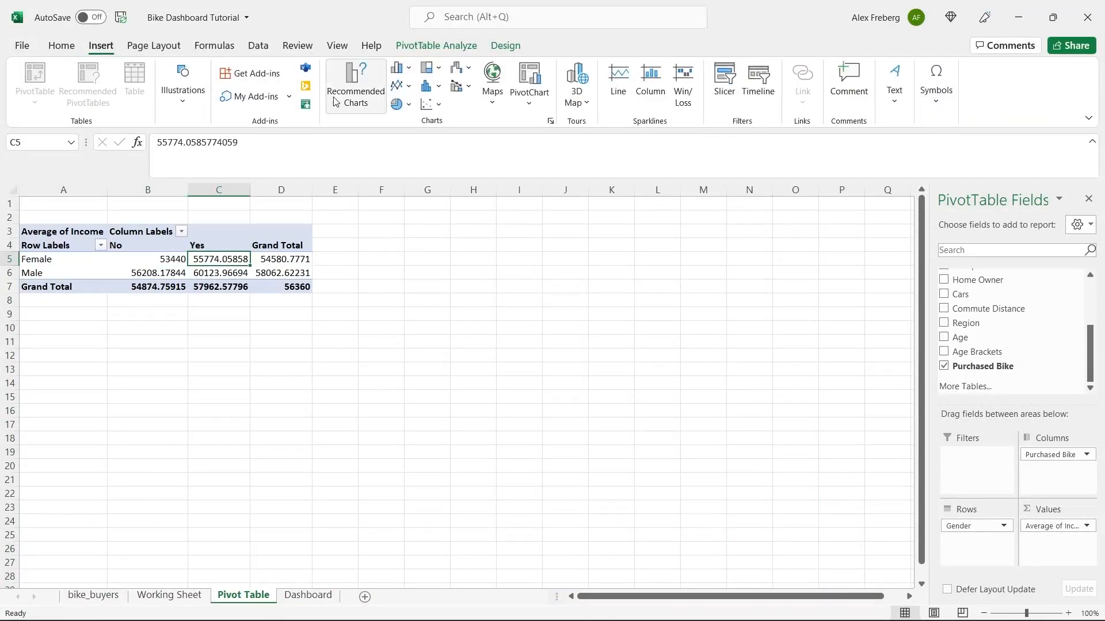
{"action": "left_click", "coordinate": [349, 87]}
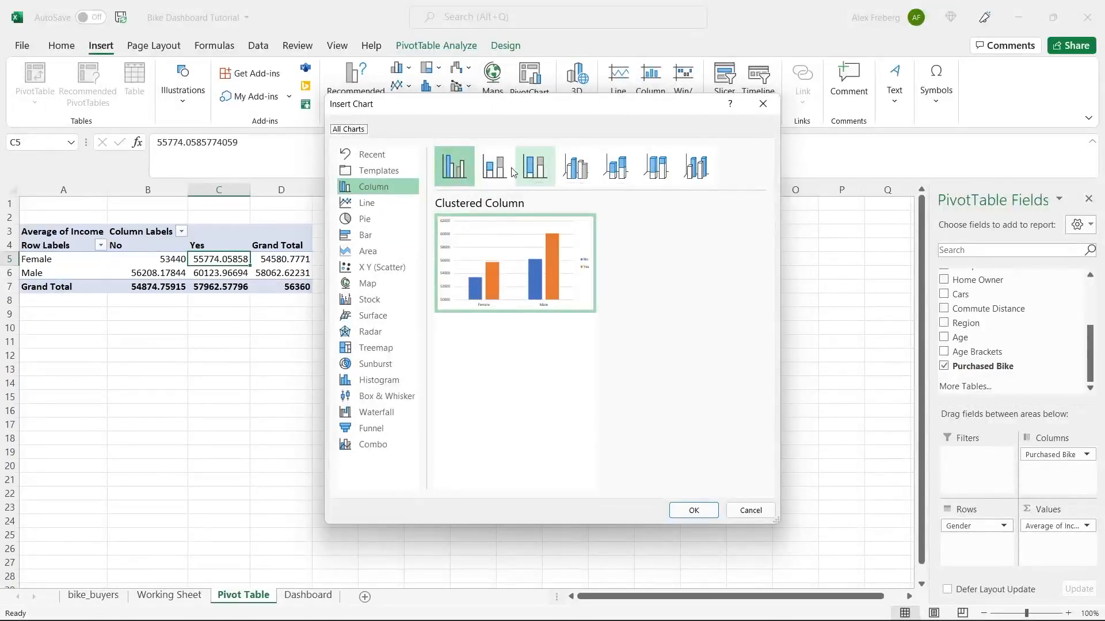
{"action": "left_click", "coordinate": [493, 167]}
{"action": "left_click", "coordinate": [529, 167]}
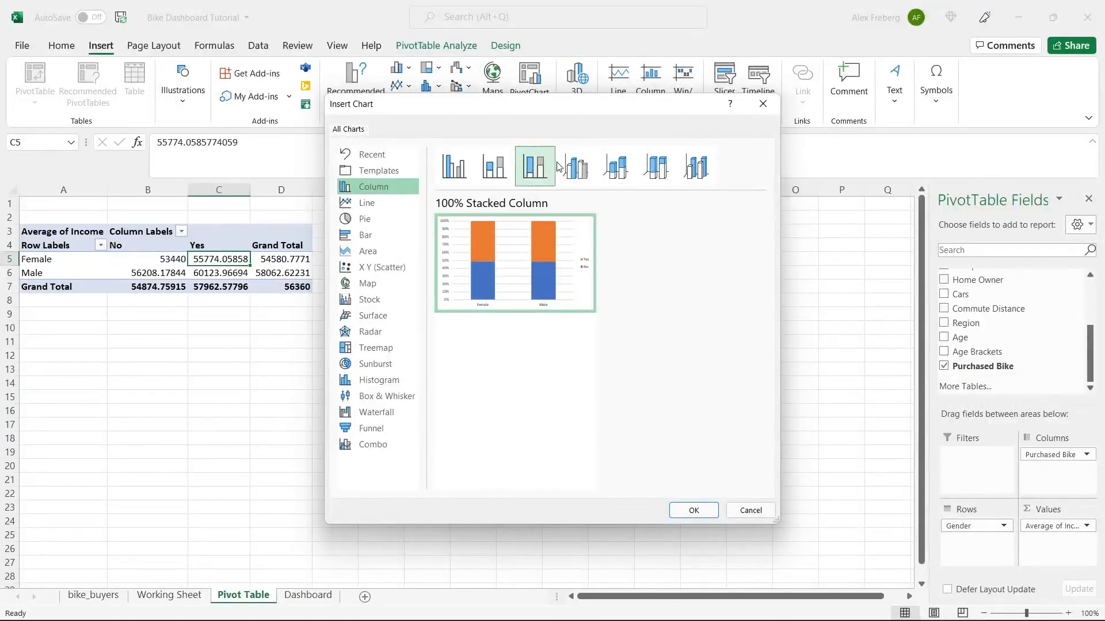
{"action": "left_click", "coordinate": [575, 167]}
{"action": "left_click", "coordinate": [615, 167]}
{"action": "left_click", "coordinate": [645, 167]}
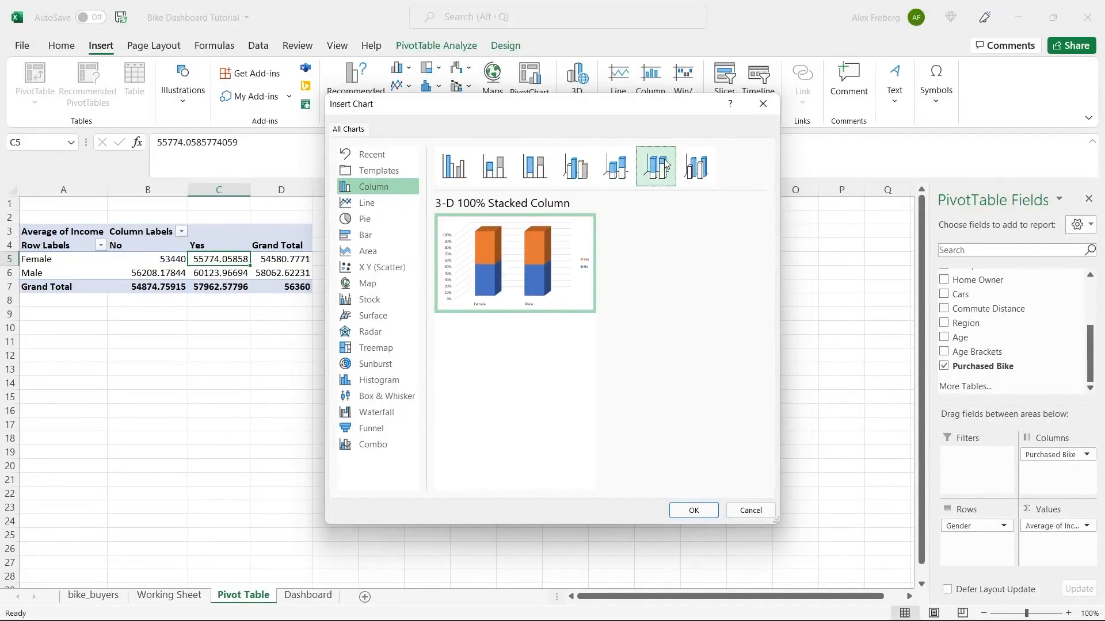
{"action": "left_click", "coordinate": [696, 167]}
{"action": "mouse_move", "coordinate": [560, 258]}
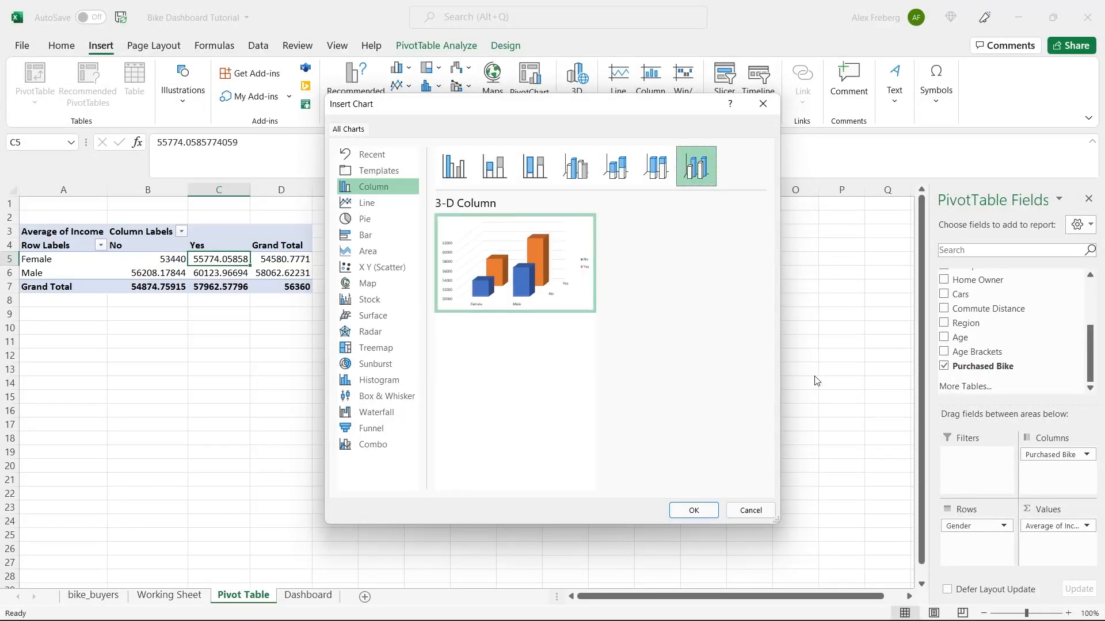
{"action": "left_click", "coordinate": [454, 168]}
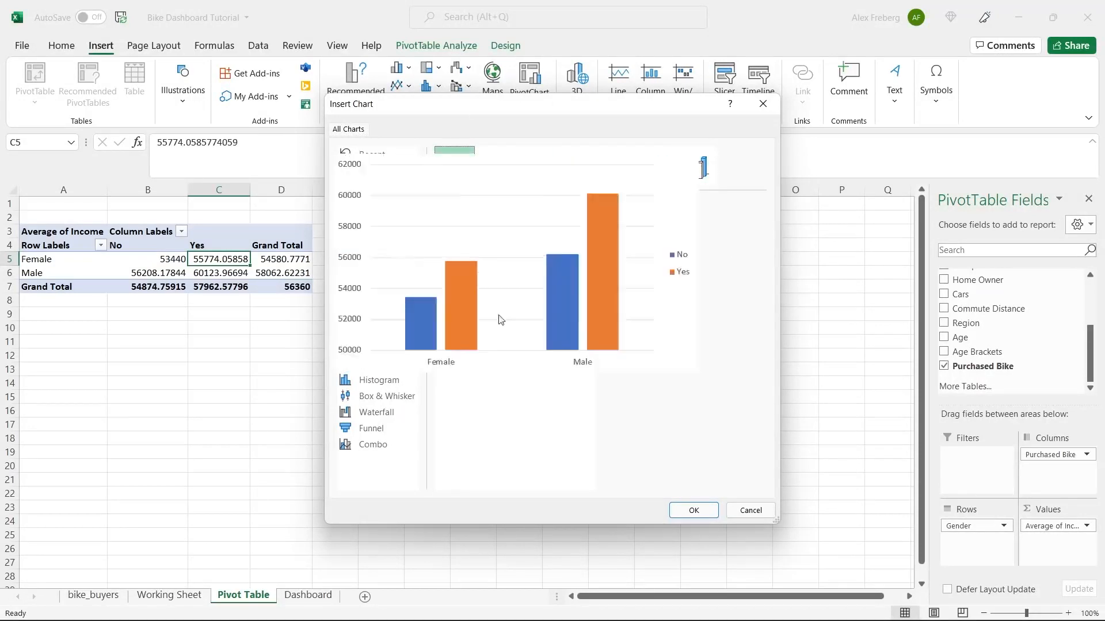
{"action": "left_click", "coordinate": [695, 511]}
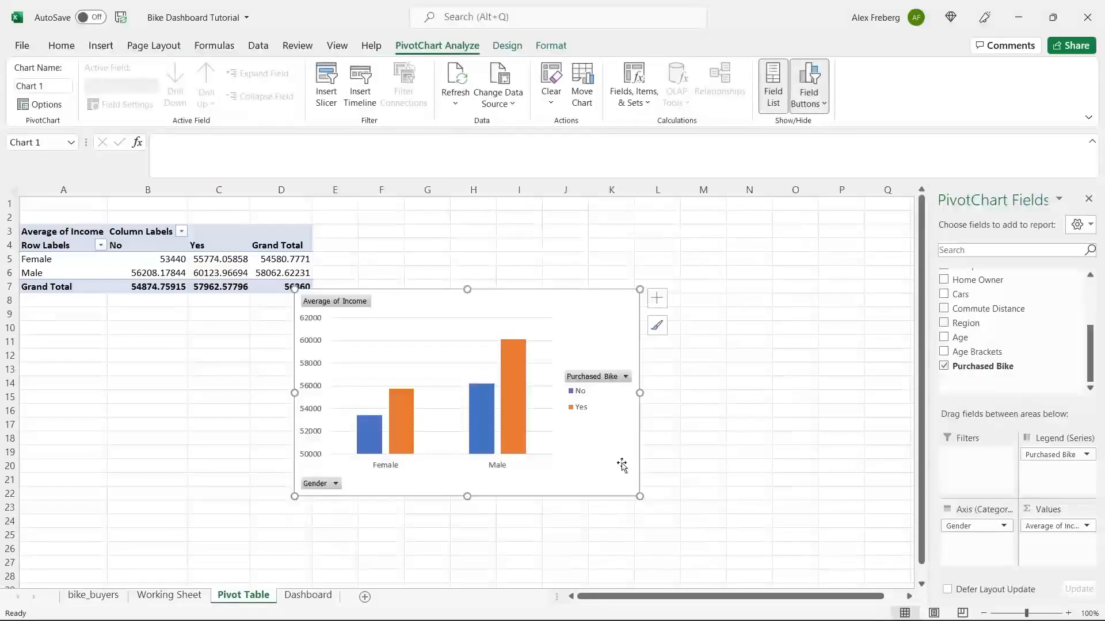
- Drag the pivot chart up beside the pivot table, browsing chart styles and colours without applying any
{"action": "left_click", "coordinate": [500, 352]}
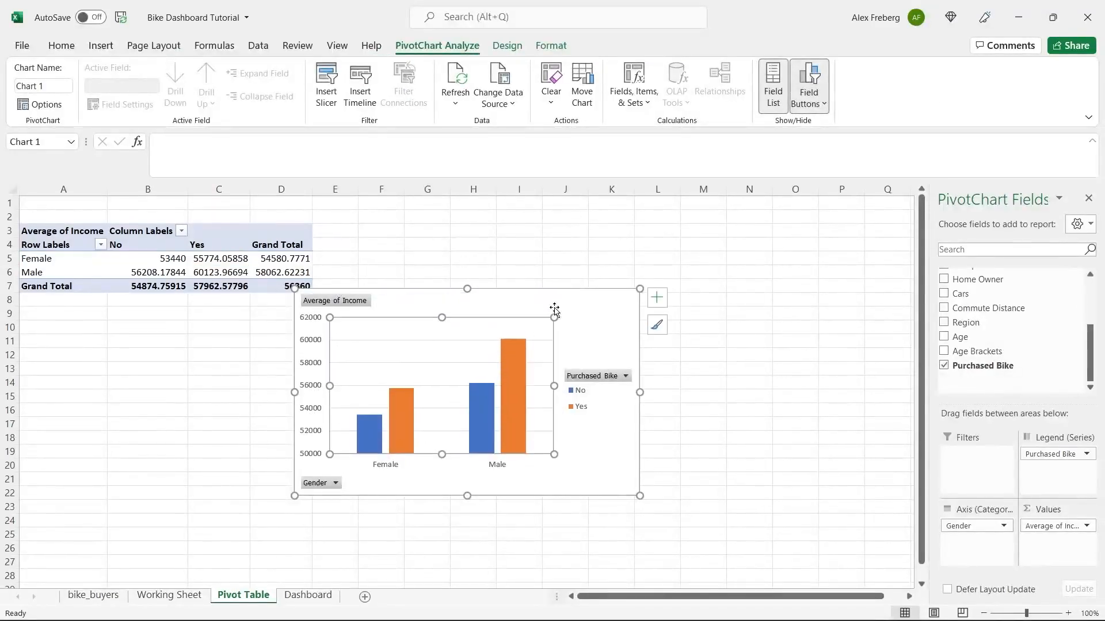
{"action": "left_click_drag", "start_coordinate": [566, 298], "coordinate": [640, 214]}
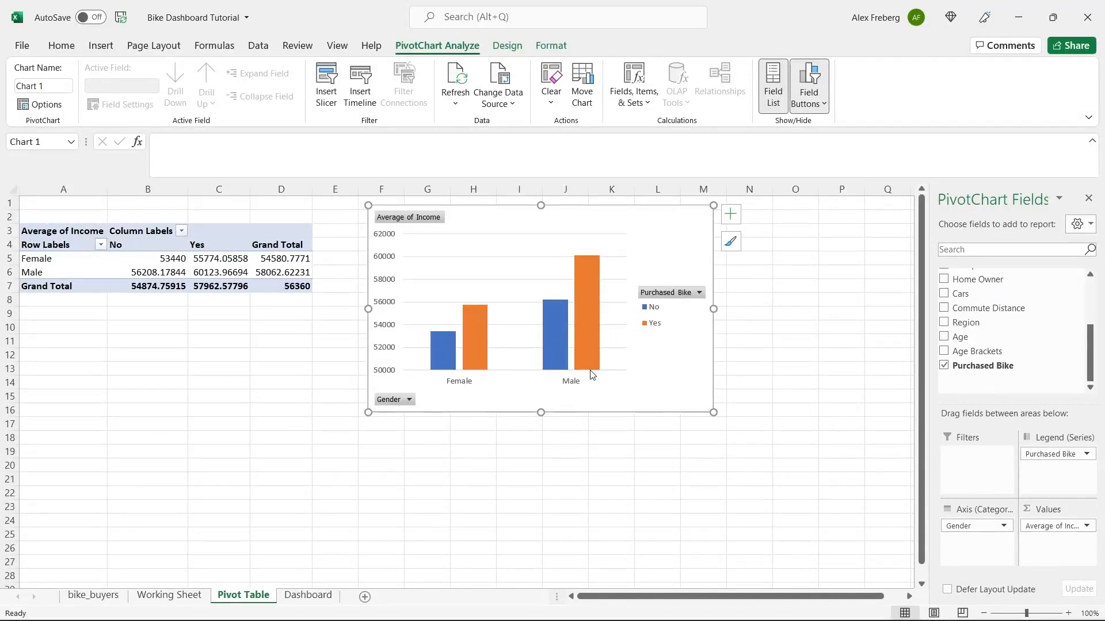
{"action": "left_click", "coordinate": [730, 244]}
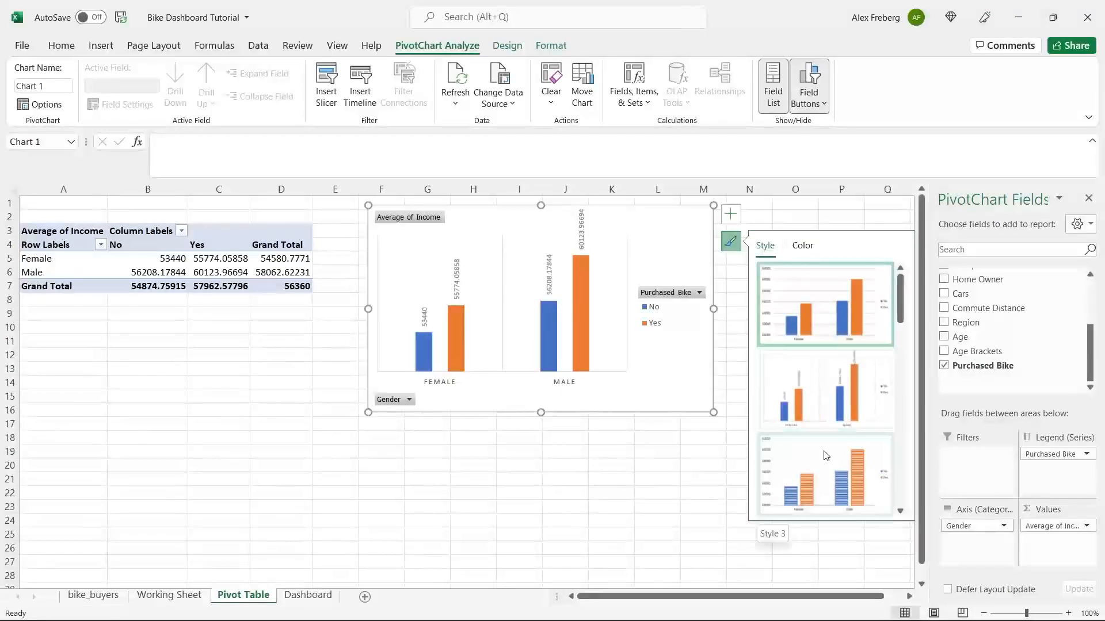
{"action": "scroll", "coordinate": [847, 398], "scroll_direction": "down", "scroll_amount": 2}
{"action": "scroll", "coordinate": [847, 398], "scroll_direction": "down", "scroll_amount": 2}
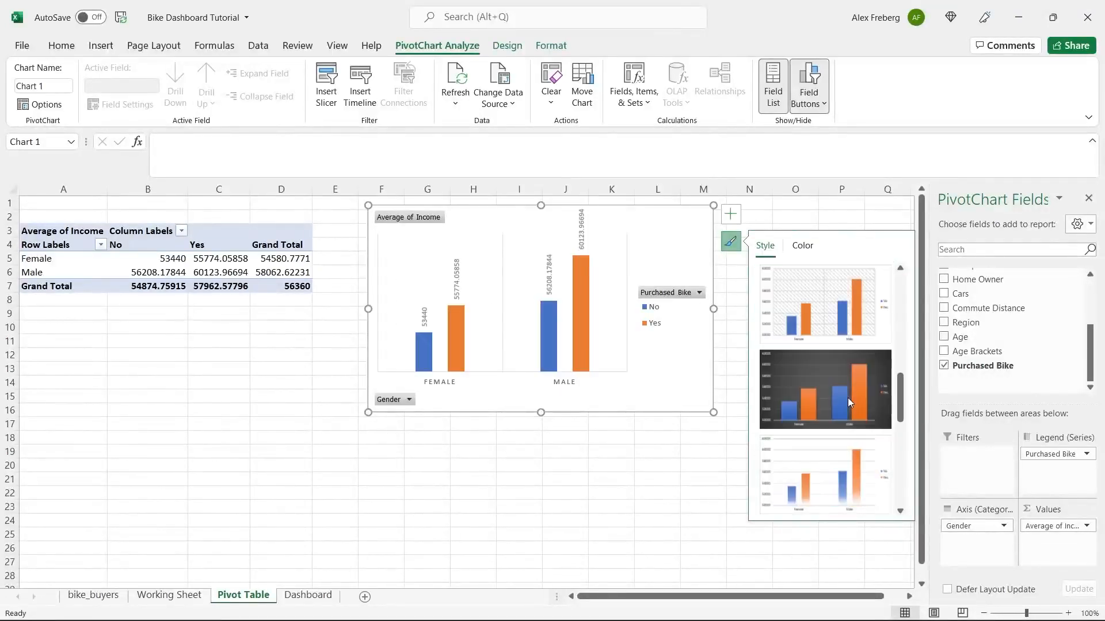
{"action": "scroll", "coordinate": [847, 398], "scroll_direction": "up", "scroll_amount": 5}
{"action": "left_click", "coordinate": [802, 246]}
{"action": "left_click", "coordinate": [731, 215]}
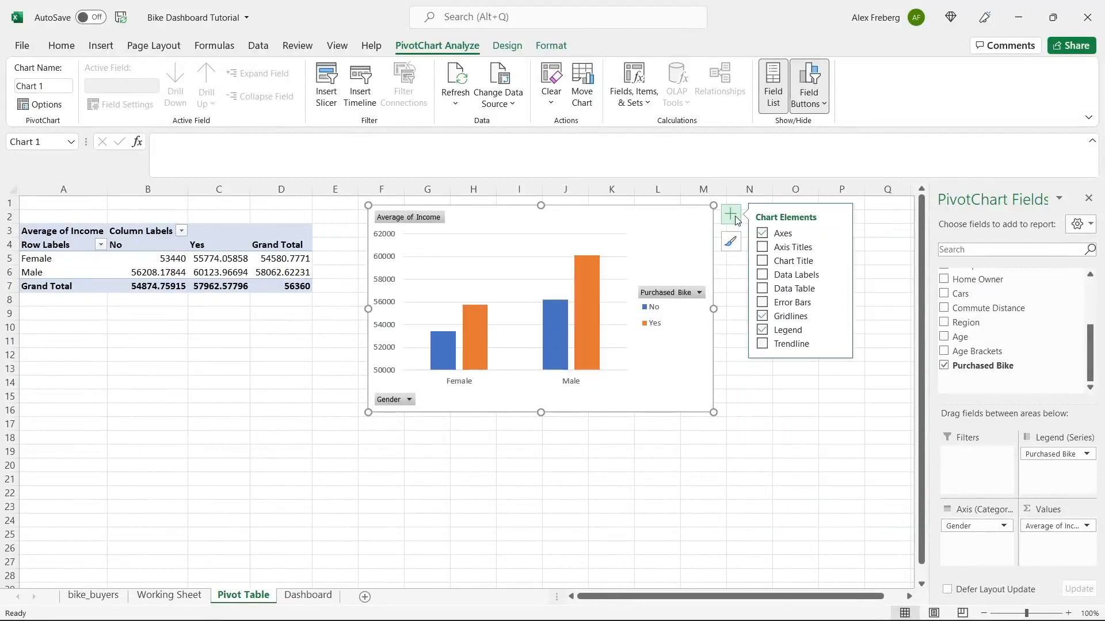
- Add axis titles, naming the vertical axis 'Income' and the horizontal axis 'Gender'
{"action": "left_click", "coordinate": [762, 247]}
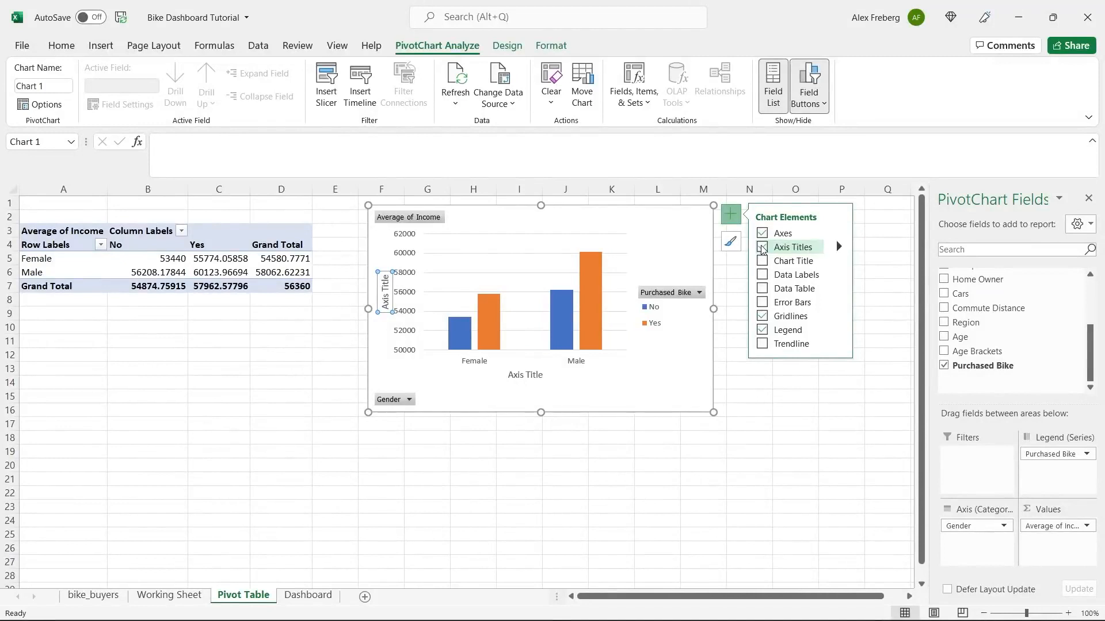
{"action": "triple_click", "coordinate": [385, 298]}
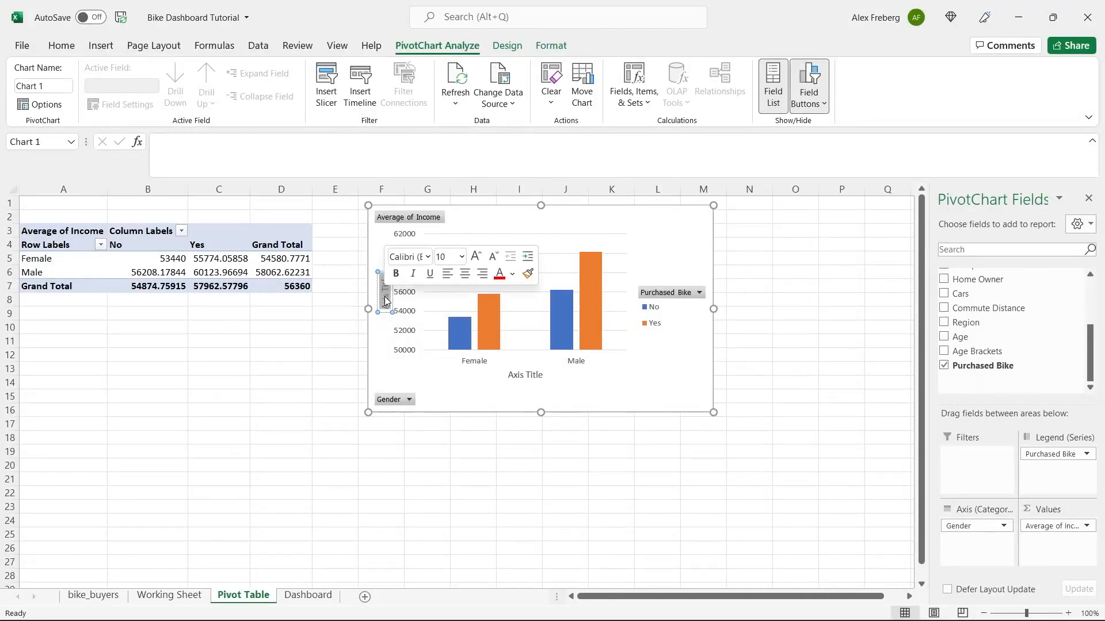
{"action": "type", "text": "Income"}
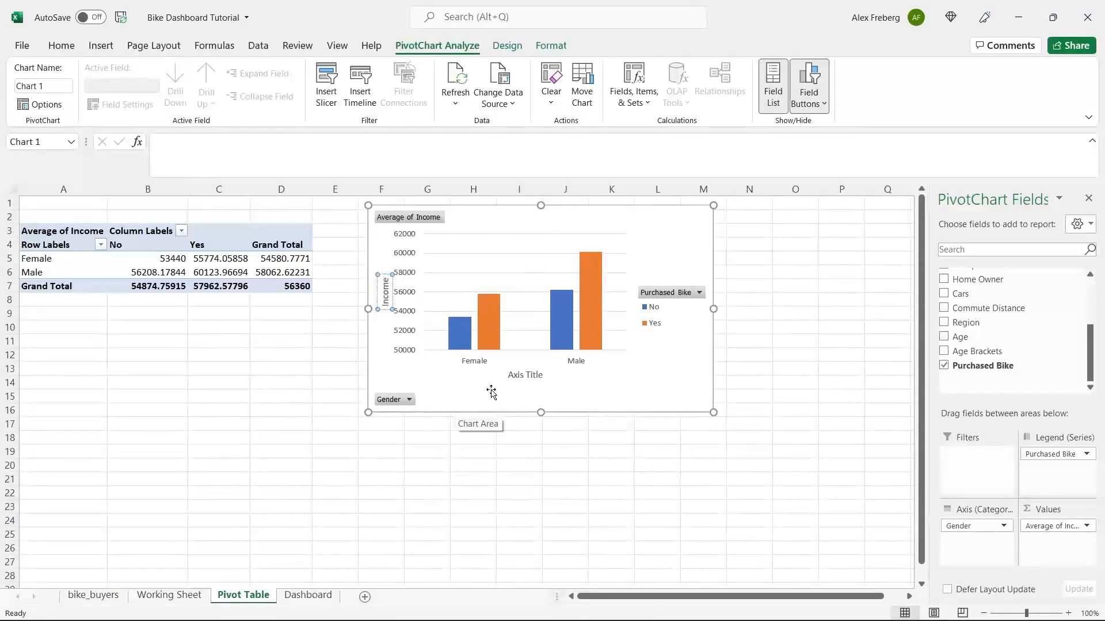
{"action": "double_click", "coordinate": [524, 376]}
{"action": "double_click", "coordinate": [522, 377]}
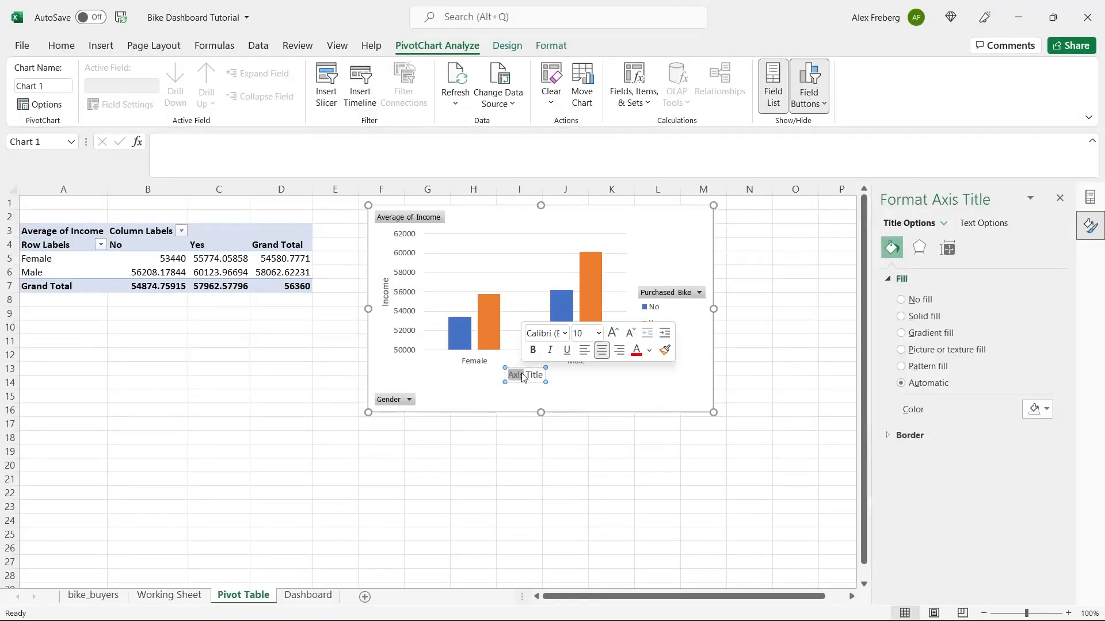
{"action": "key", "text": "Delete"}
{"action": "key", "text": "Delete"}
{"action": "key", "text": "Delete"}
{"action": "key", "text": "Delete"}
{"action": "key", "text": "Delete"}
{"action": "key", "text": "Delete"}
{"action": "key", "text": "Delete"}
{"action": "type", "text": "Gender"}
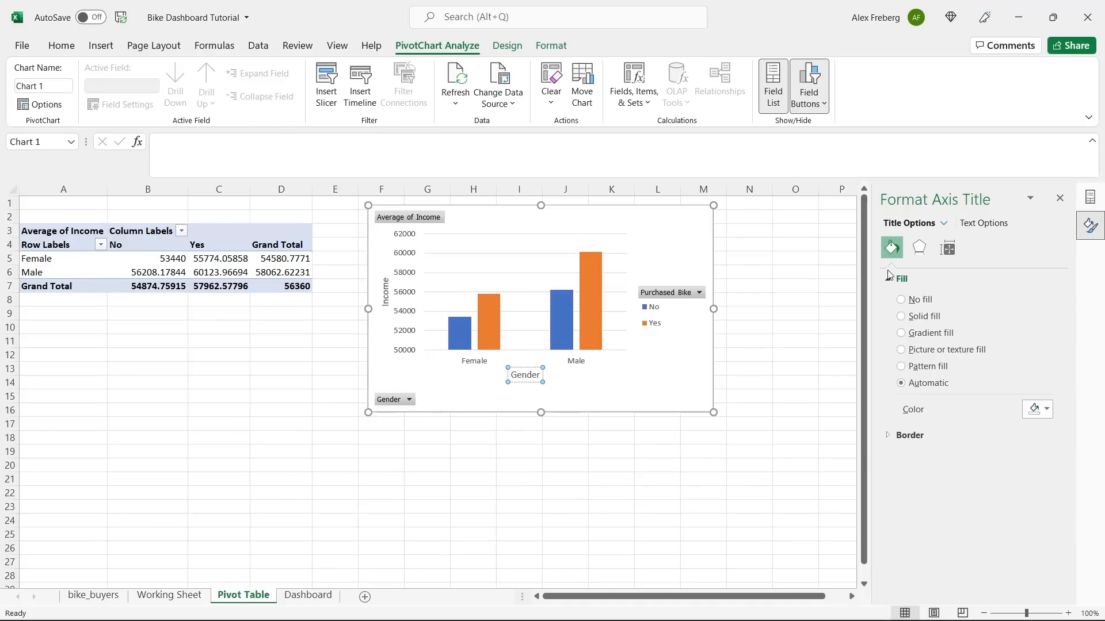
{"action": "left_click", "coordinate": [688, 245]}
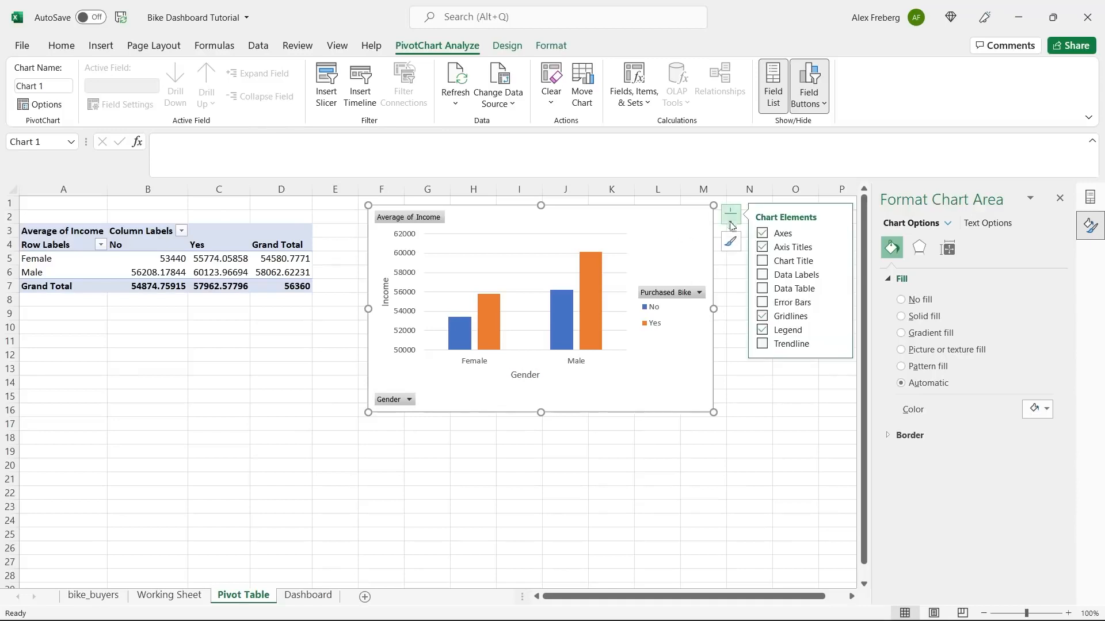
- Give the chart the title 'Avg Income Per Purchase'
{"action": "left_click", "coordinate": [761, 262]}
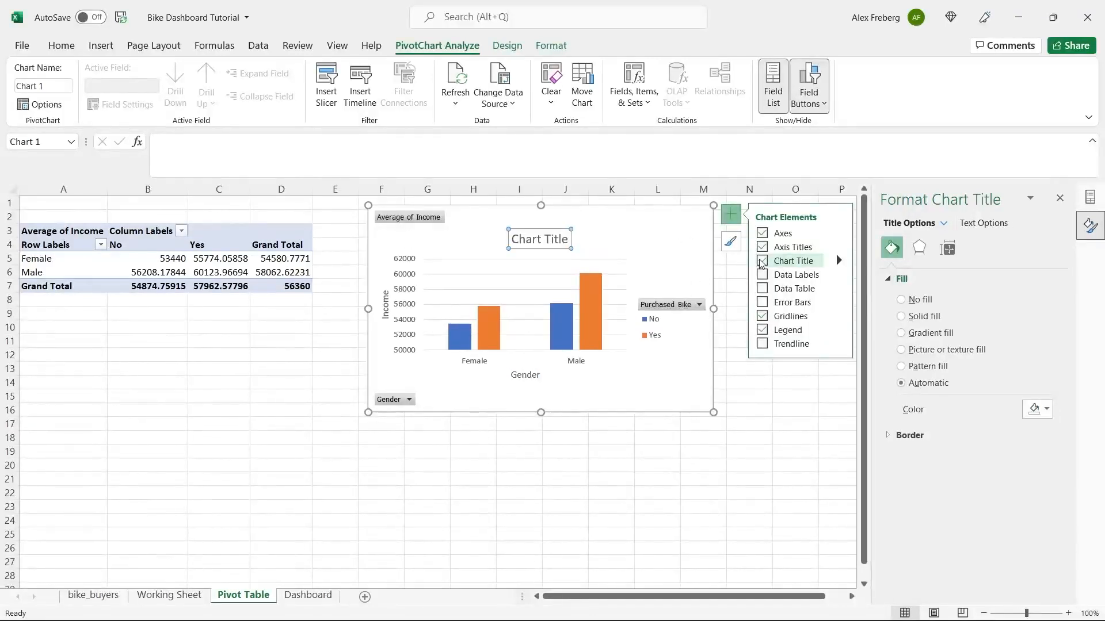
{"action": "triple_click", "coordinate": [538, 241]}
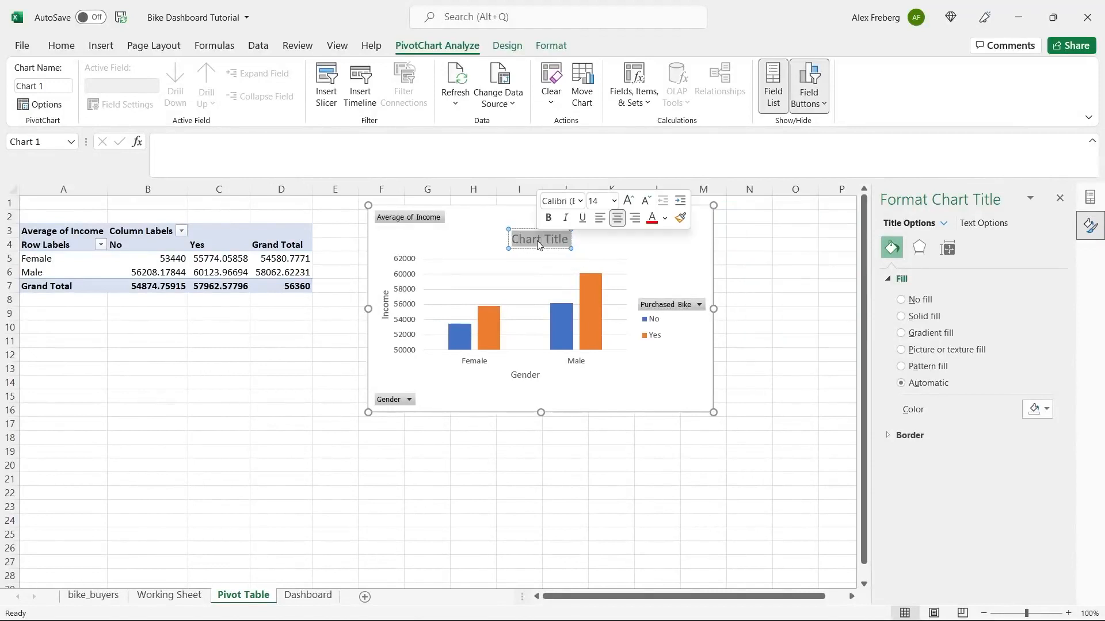
{"action": "type", "text": "Avg I"}
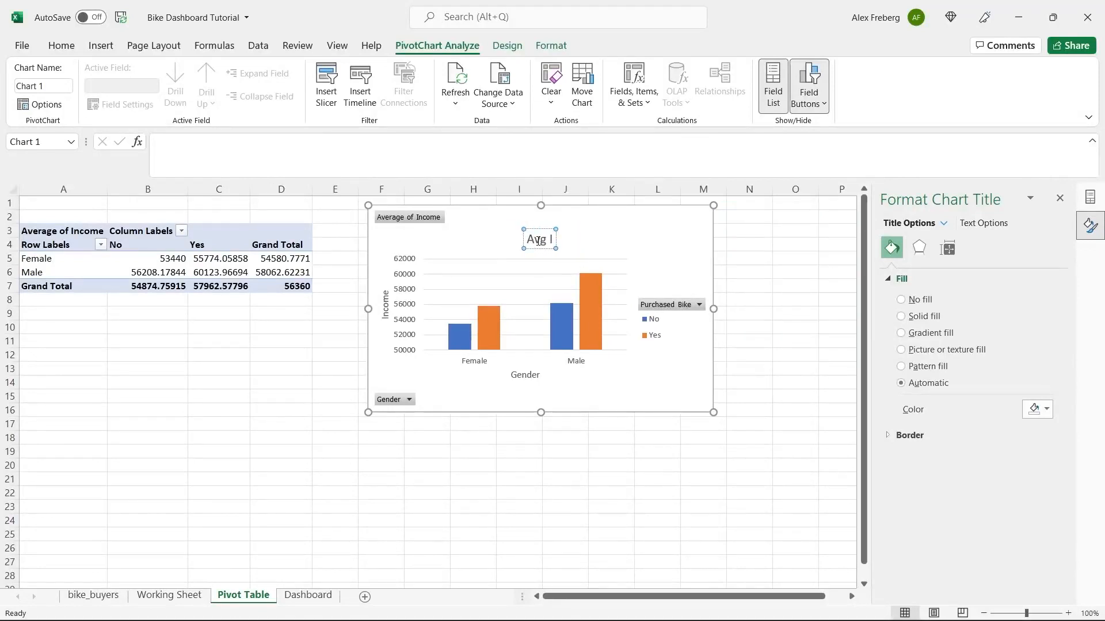
{"action": "type", "text": "ncome Per P"}
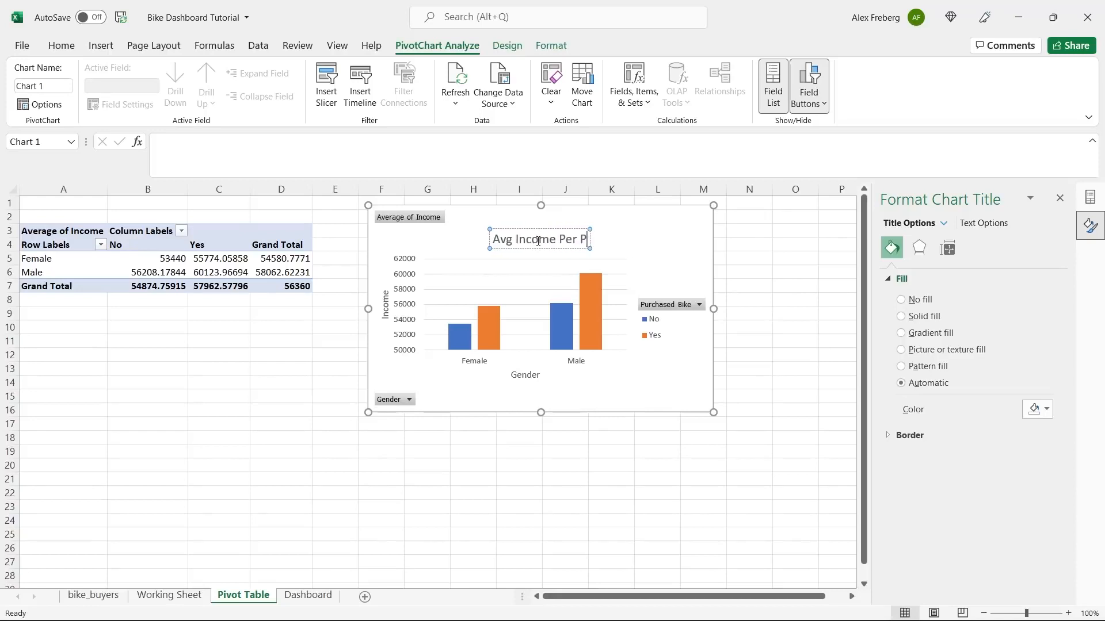
{"action": "type", "text": "urchase"}
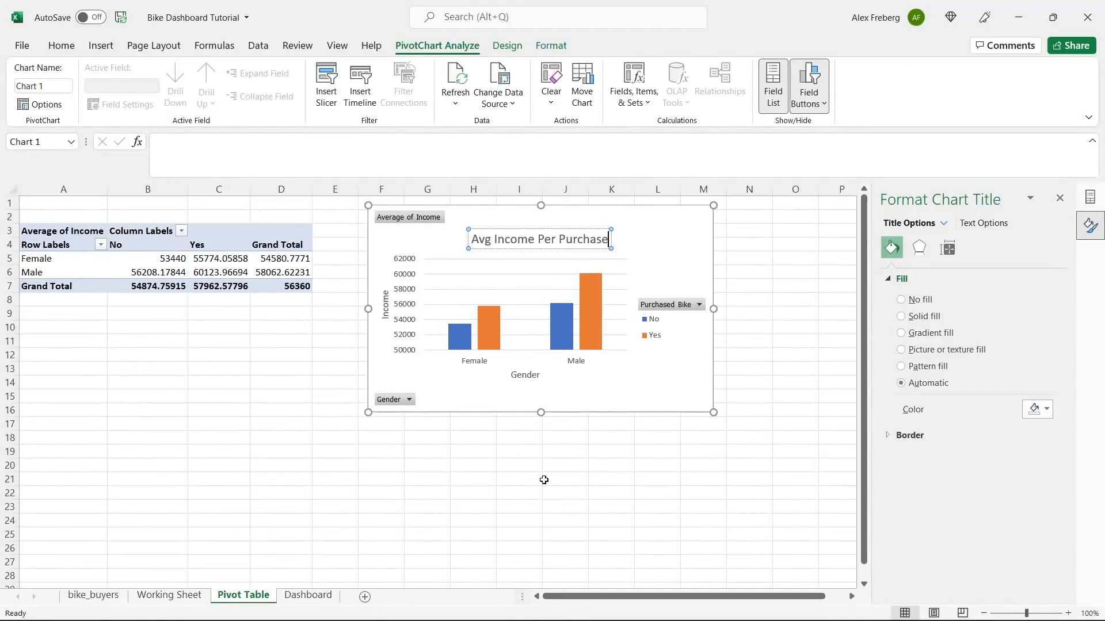
{"action": "left_click", "coordinate": [588, 387]}
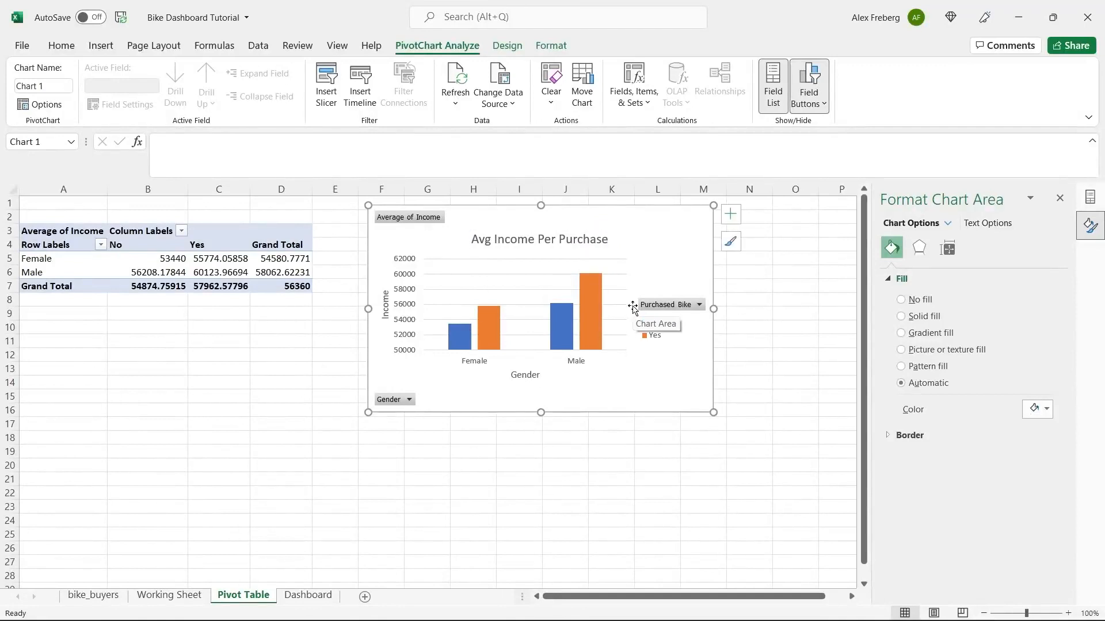
- Add a data table beneath the bars, leaving data labels off, and select the pivot's income values
{"action": "left_click", "coordinate": [730, 214]}
{"action": "left_click", "coordinate": [766, 277]}
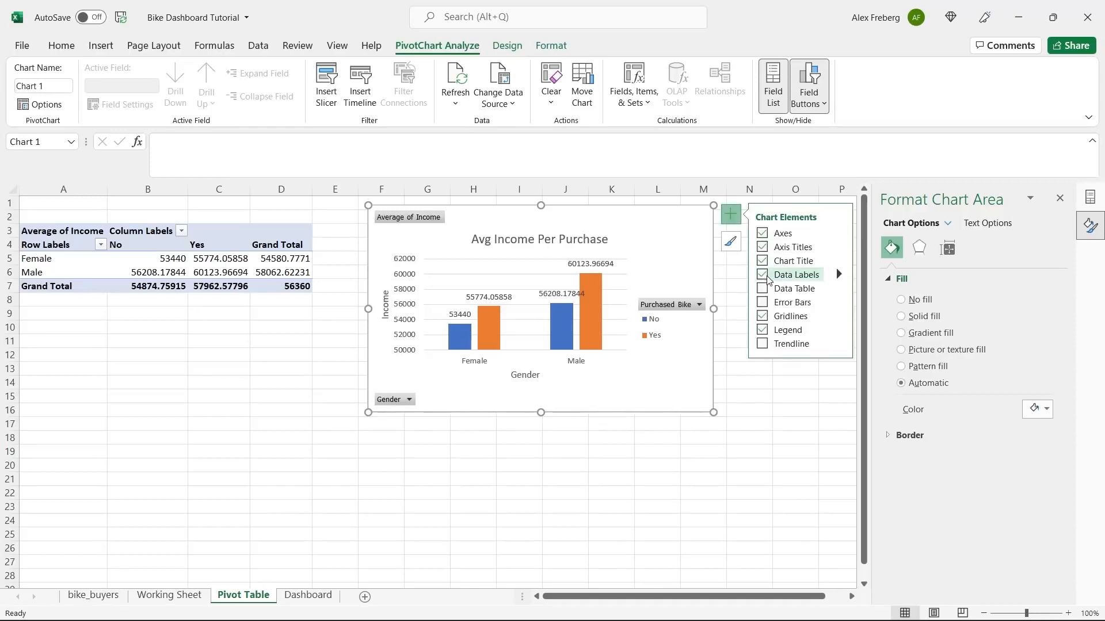
{"action": "left_click", "coordinate": [762, 276]}
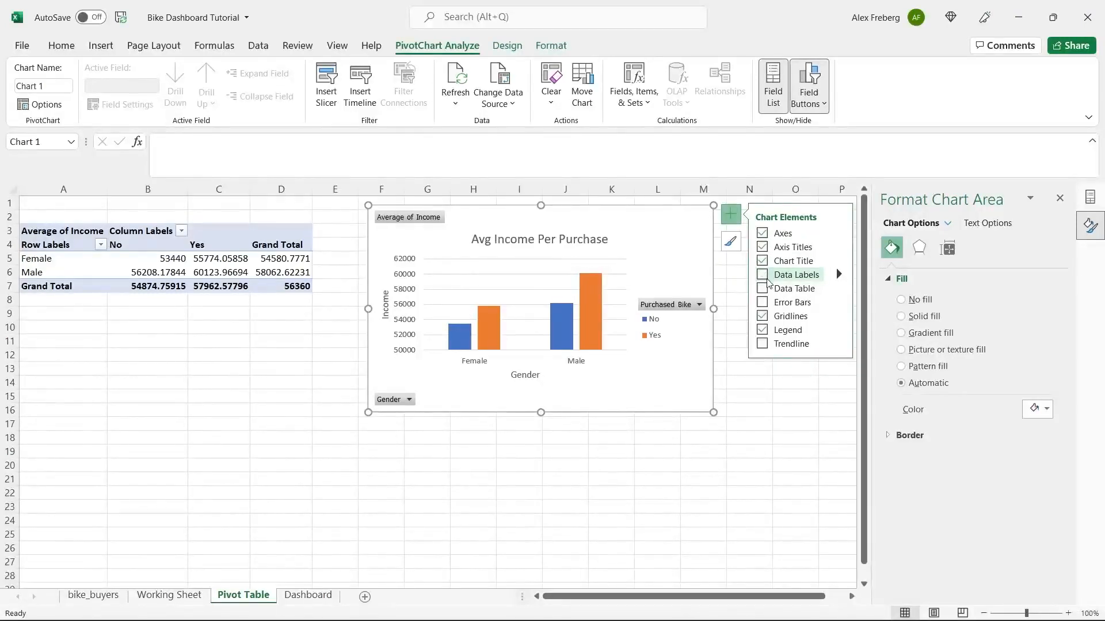
{"action": "left_click", "coordinate": [762, 289]}
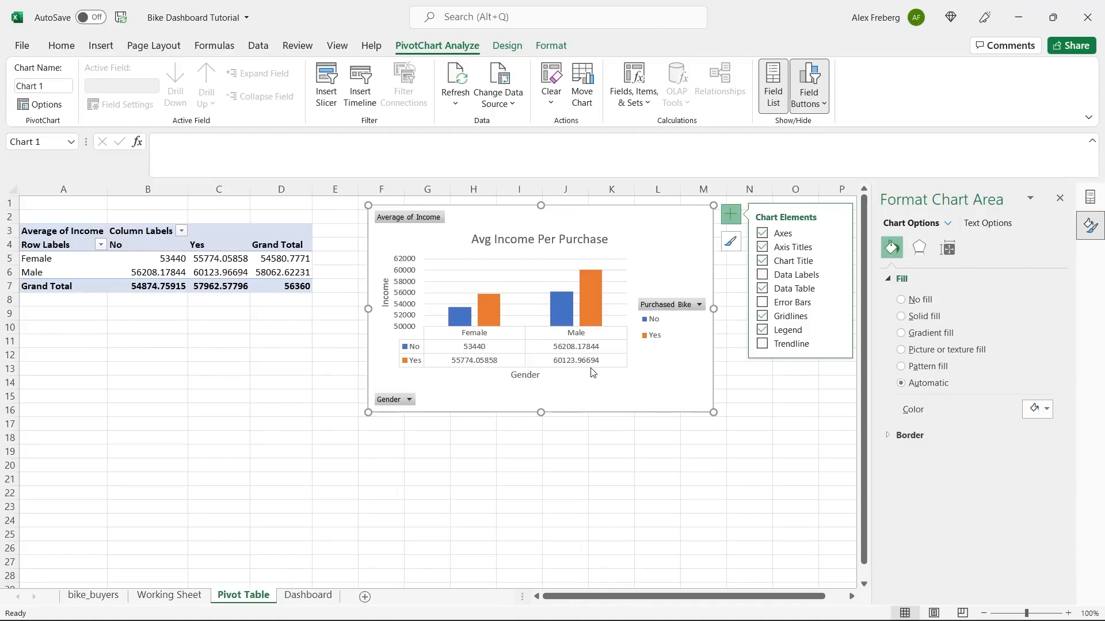
{"action": "left_click", "coordinate": [219, 259]}
{"action": "left_click_drag", "start_coordinate": [167, 259], "coordinate": [274, 286]}
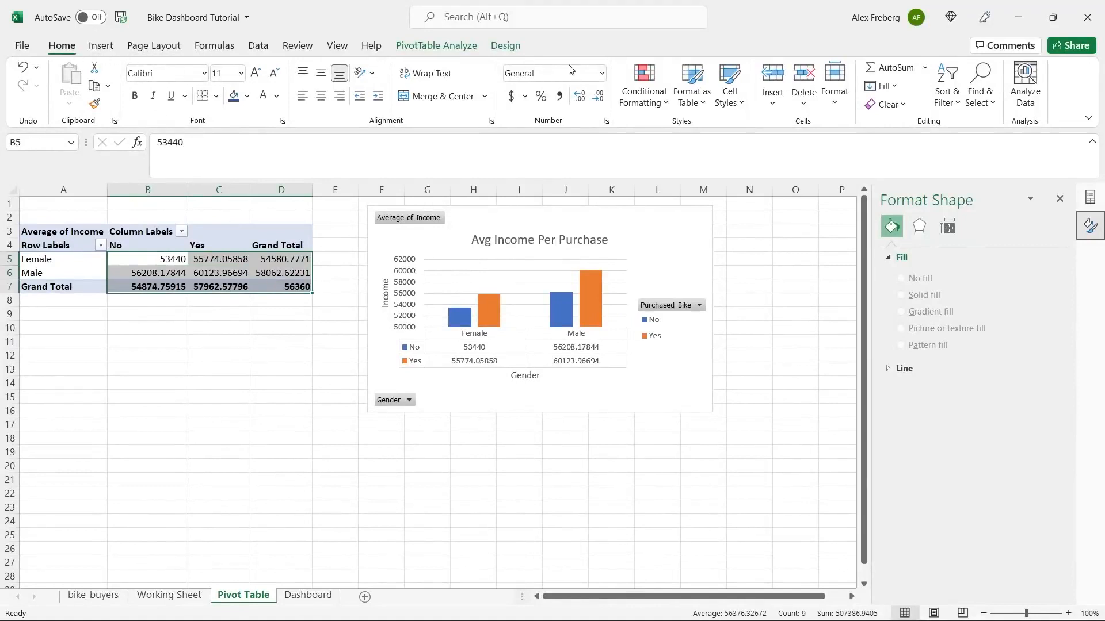
- Format the average incomes as Number with Comma Style and zero decimals, then check the chart
{"action": "left_click", "coordinate": [602, 74]}
{"action": "left_click", "coordinate": [588, 137]}
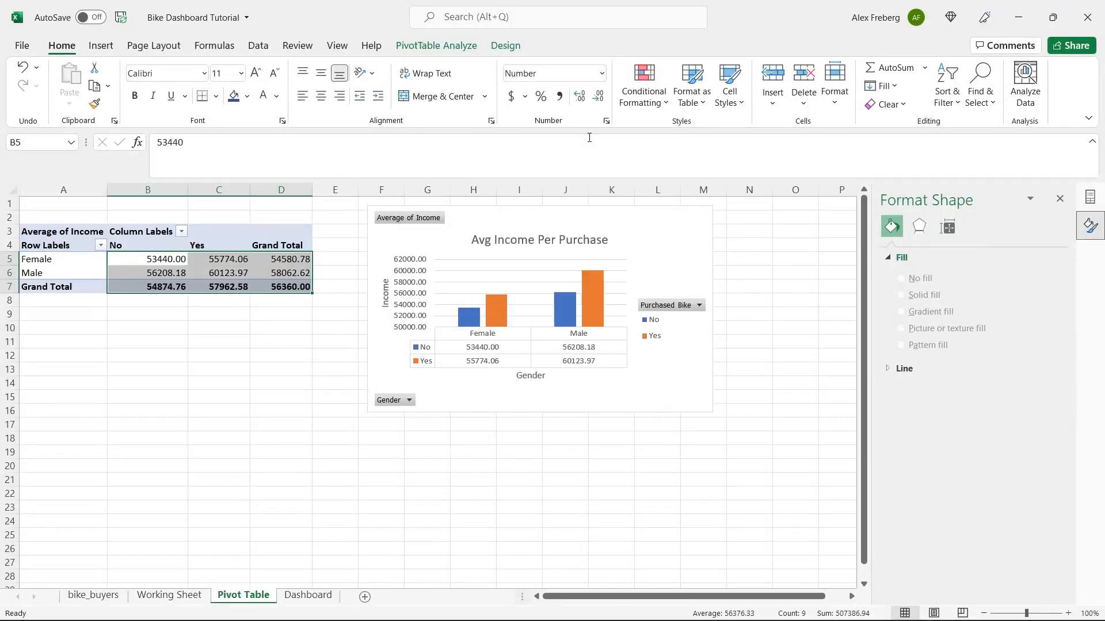
{"action": "left_click", "coordinate": [598, 100]}
{"action": "left_click", "coordinate": [598, 99]}
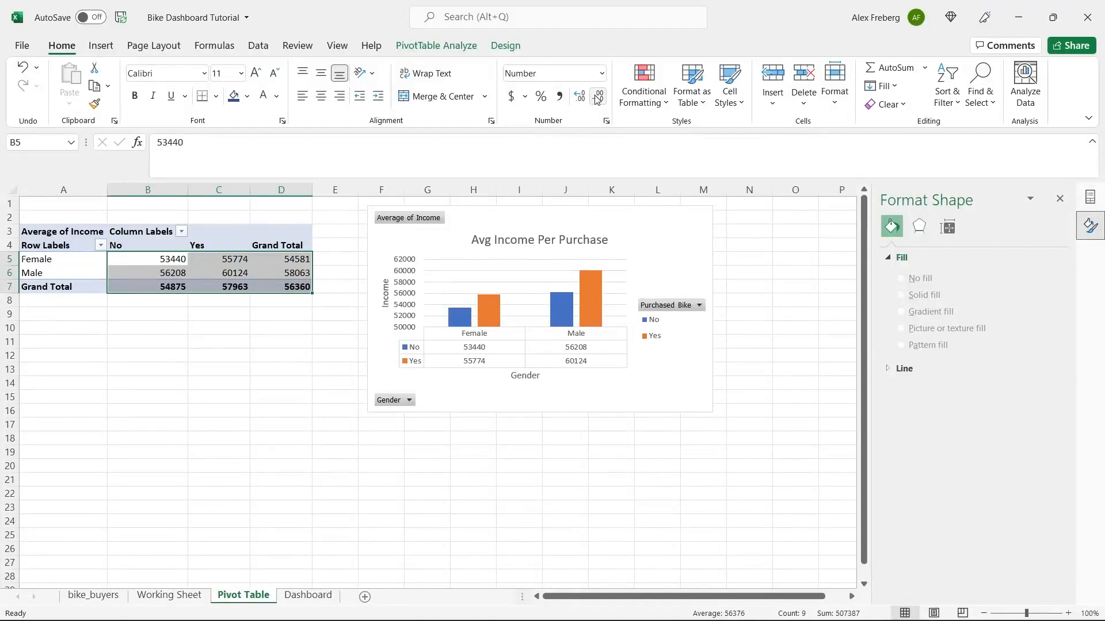
{"action": "left_click", "coordinate": [559, 96]}
{"action": "left_click", "coordinate": [598, 101]}
{"action": "left_click", "coordinate": [599, 100]}
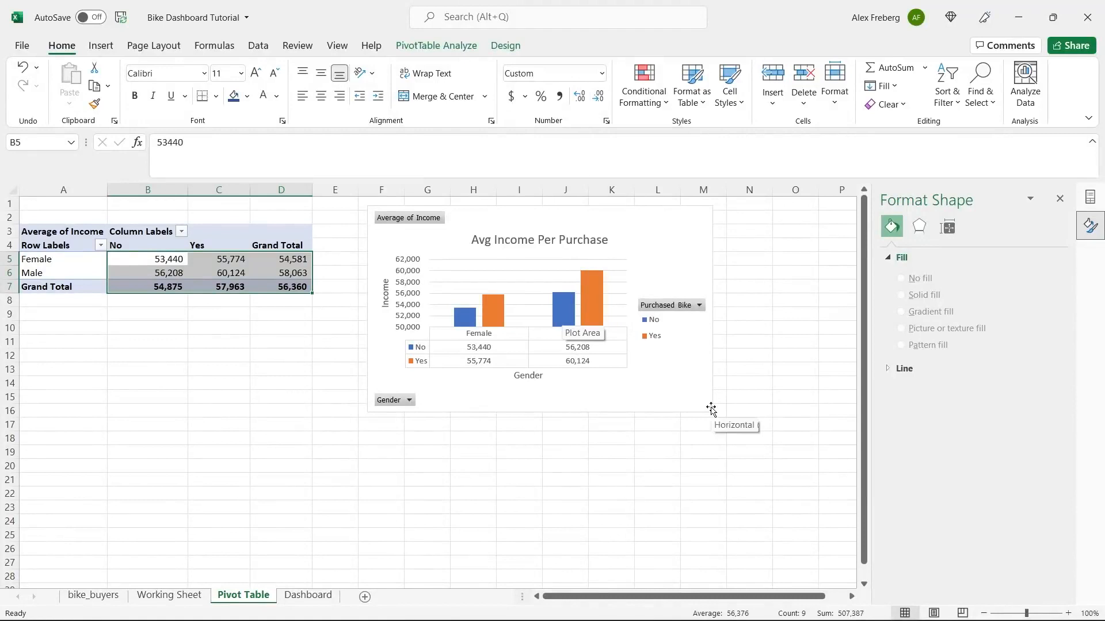
{"action": "left_click", "coordinate": [674, 390]}
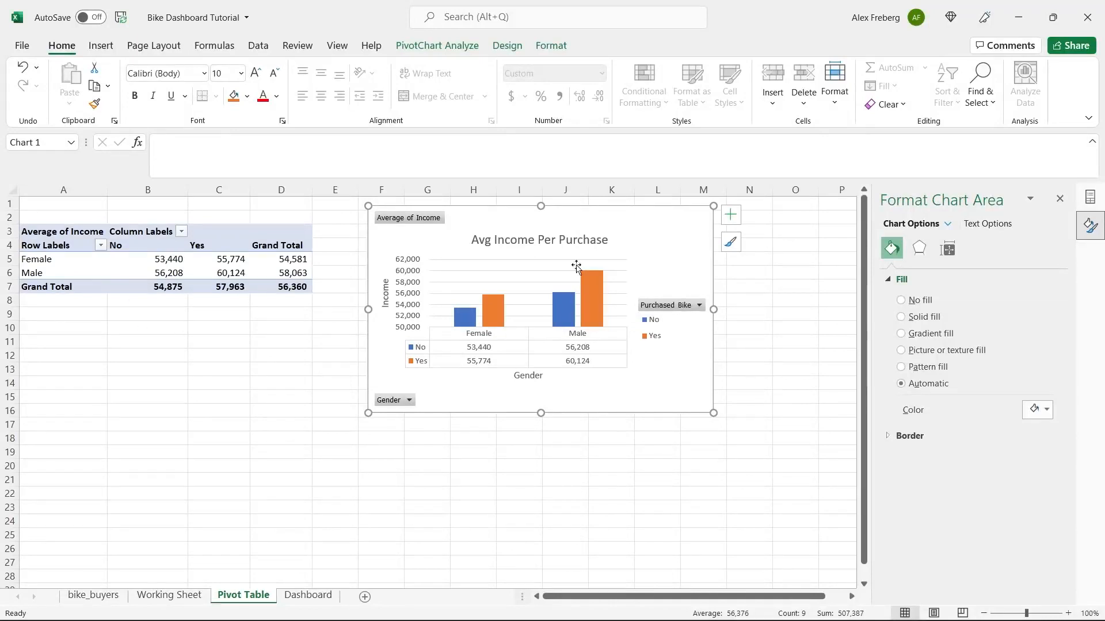
{"action": "mouse_move", "coordinate": [574, 306]}
- Create an empty PivotTable at 'Pivot Table'!A20 from the Working Sheet range A1:N1001
{"action": "left_click", "coordinate": [1060, 198]}
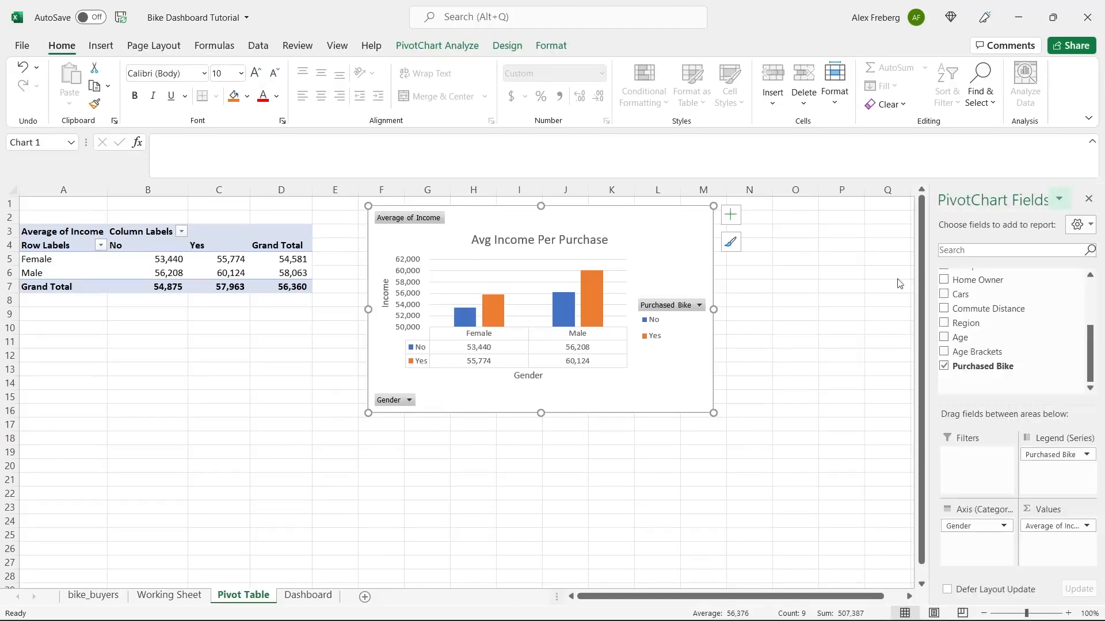
{"action": "left_click", "coordinate": [138, 348]}
{"action": "scroll", "coordinate": [139, 348], "scroll_direction": "down", "scroll_amount": 3}
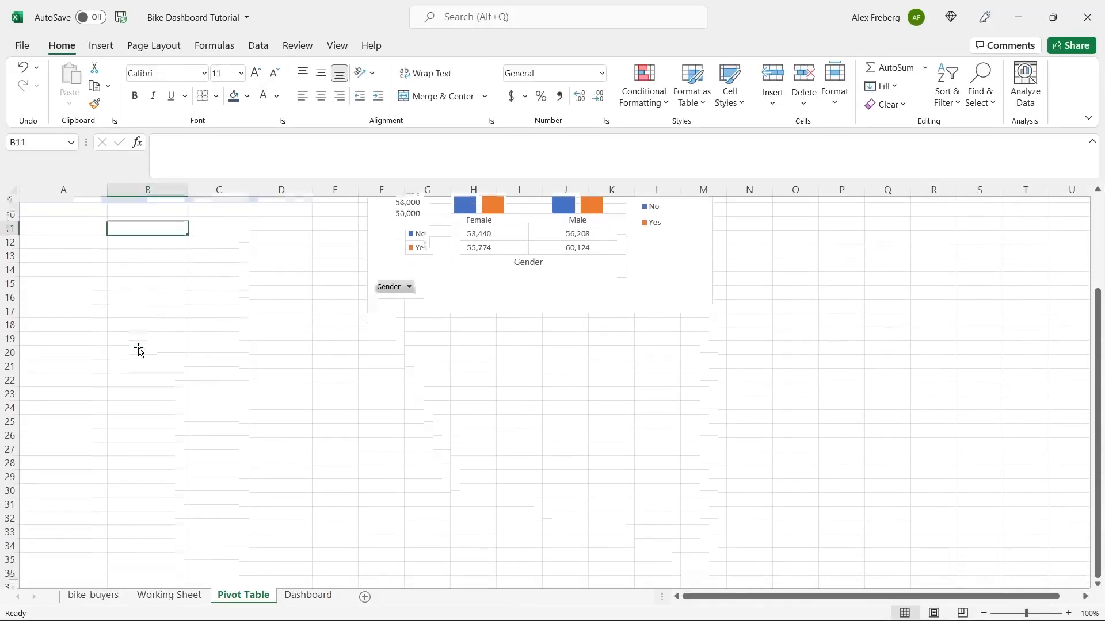
{"action": "left_click", "coordinate": [64, 343]}
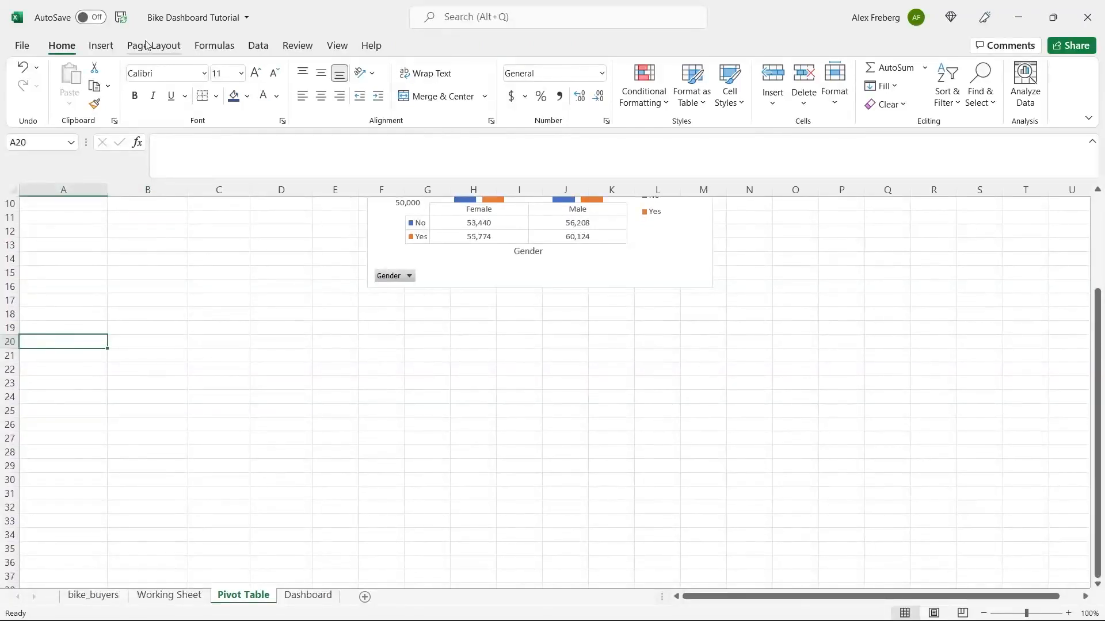
{"action": "left_click", "coordinate": [102, 49]}
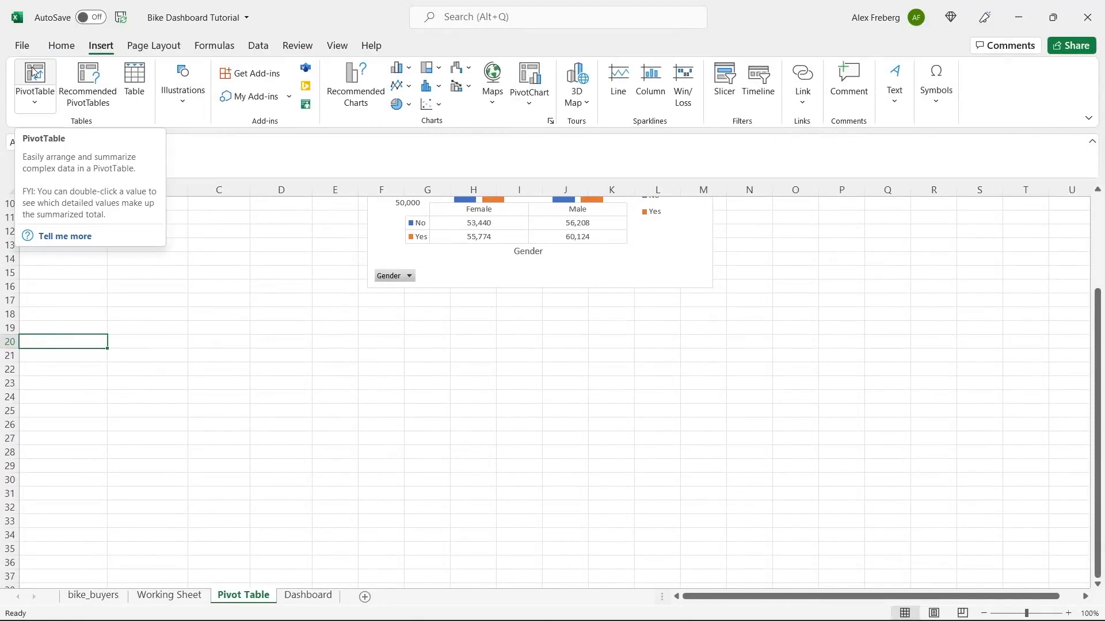
{"action": "left_click", "coordinate": [34, 72]}
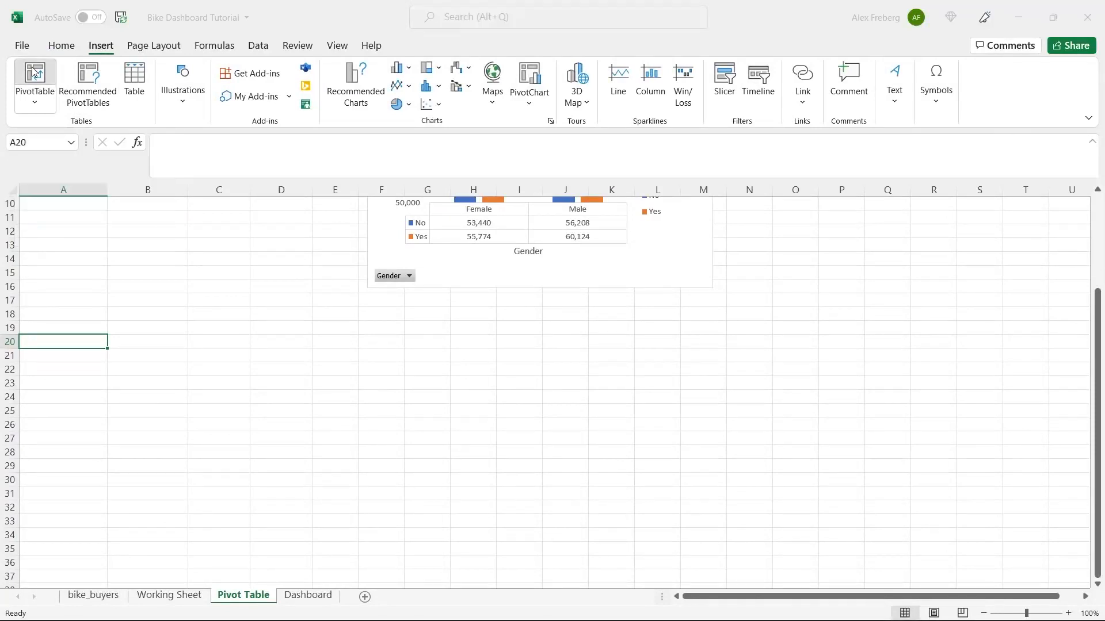
{"action": "left_click", "coordinate": [200, 601]}
{"action": "left_click", "coordinate": [139, 220]}
{"action": "key", "text": "ctrl+a"}
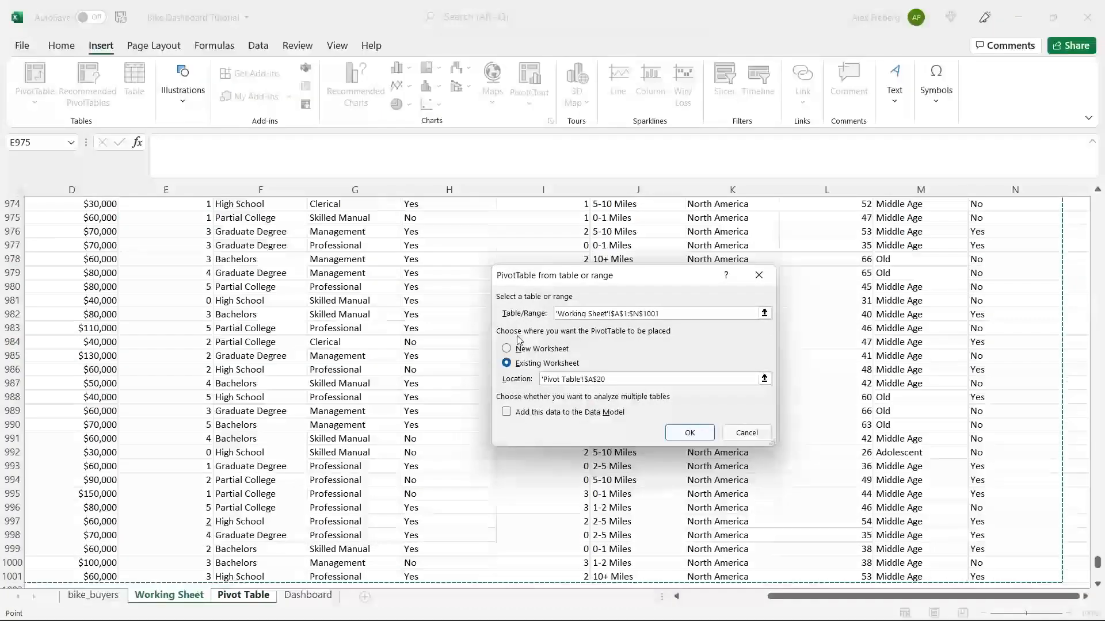
{"action": "left_click", "coordinate": [690, 432]}
{"action": "scroll", "coordinate": [421, 336], "scroll_direction": "down", "scroll_amount": 3}
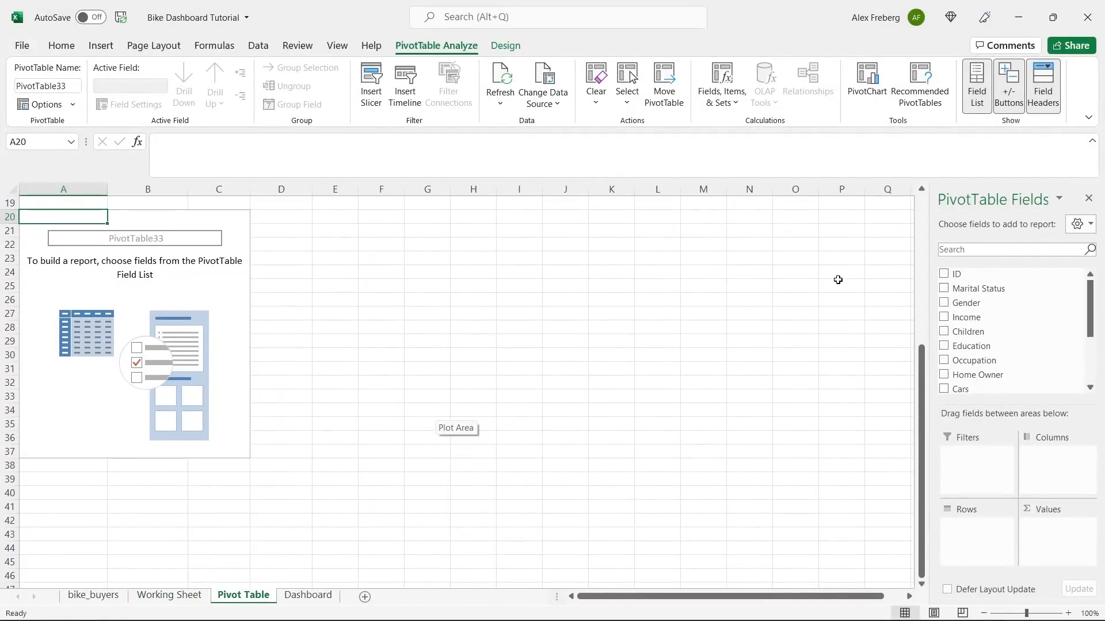
{"action": "scroll", "coordinate": [742, 353], "scroll_direction": "up", "scroll_amount": 6}
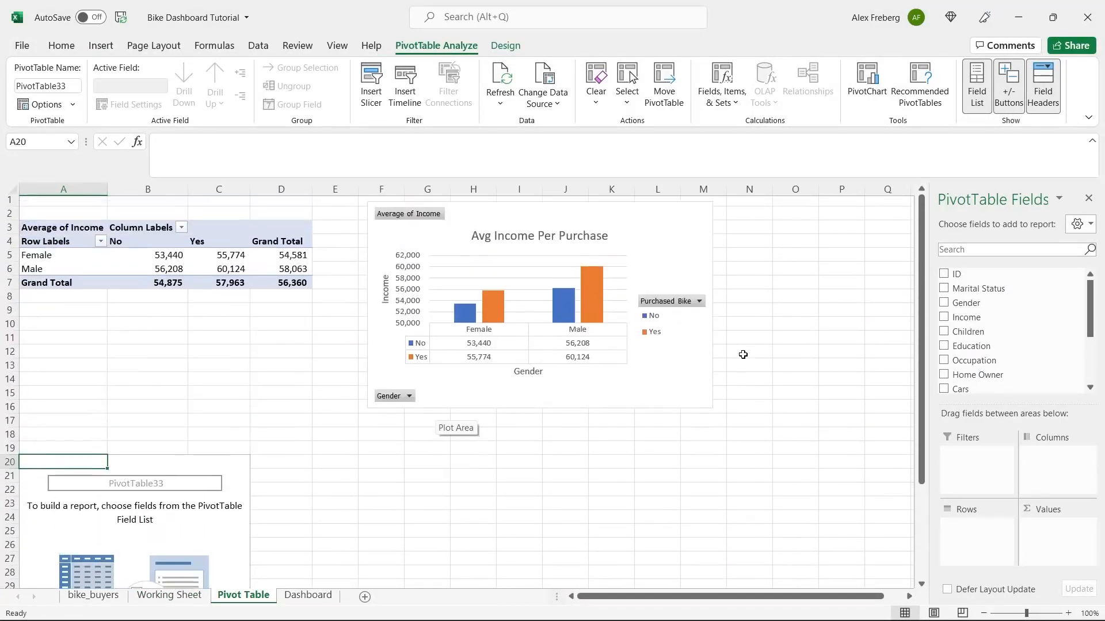
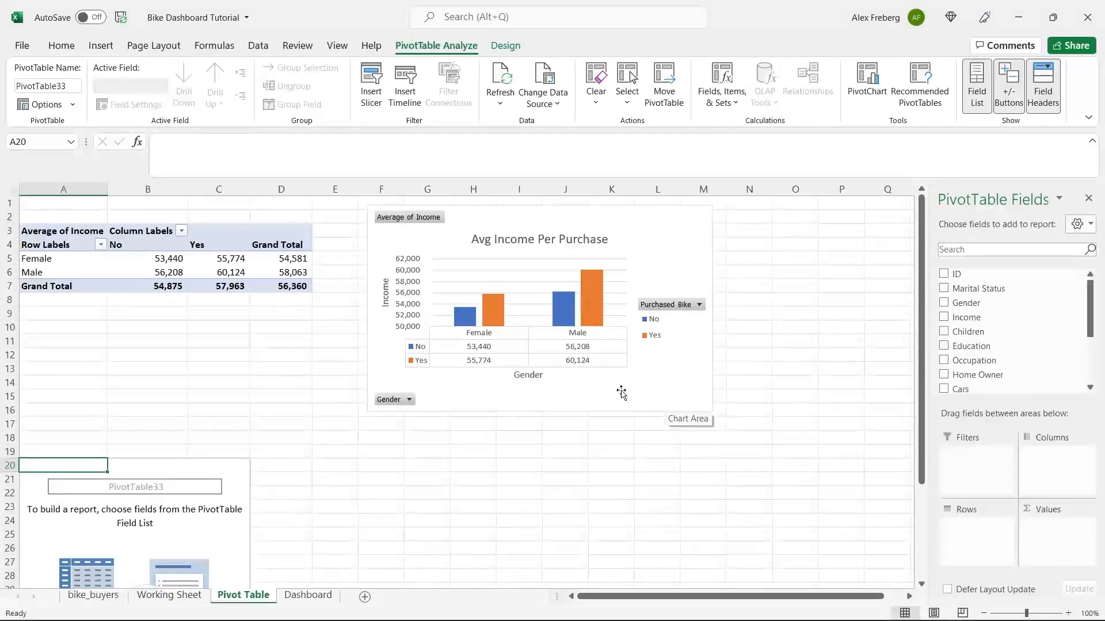
- Scroll the Pivot Table sheet so the empty PivotTable33 at A20 shows below the first chart
{"action": "scroll", "coordinate": [603, 391], "scroll_direction": "down", "scroll_amount": 5}
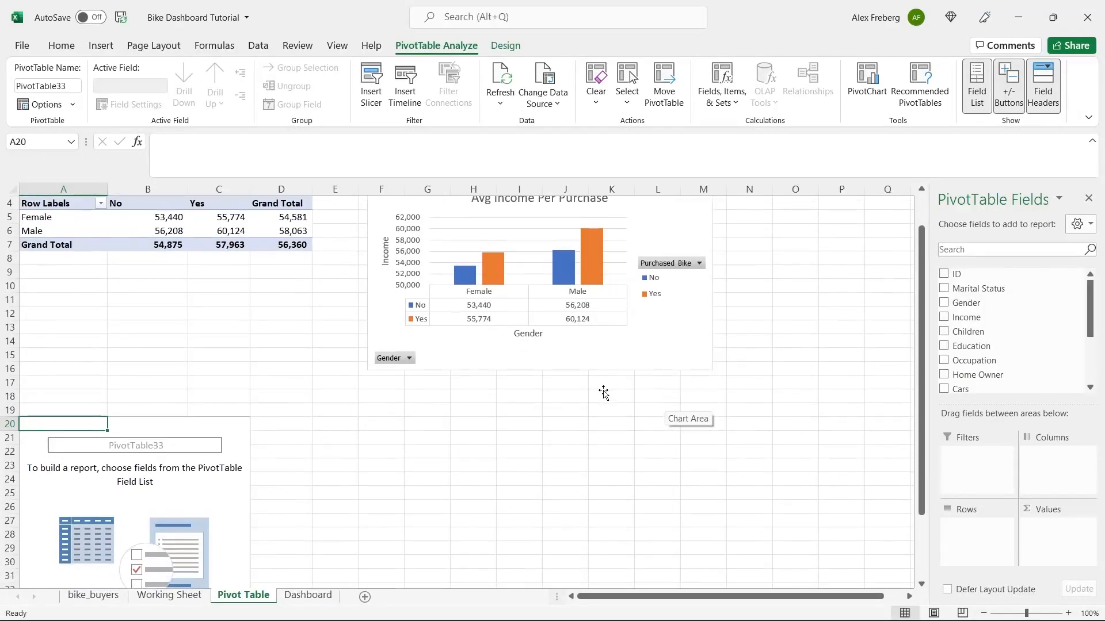
{"action": "scroll", "coordinate": [603, 390], "scroll_direction": "down", "scroll_amount": 2}
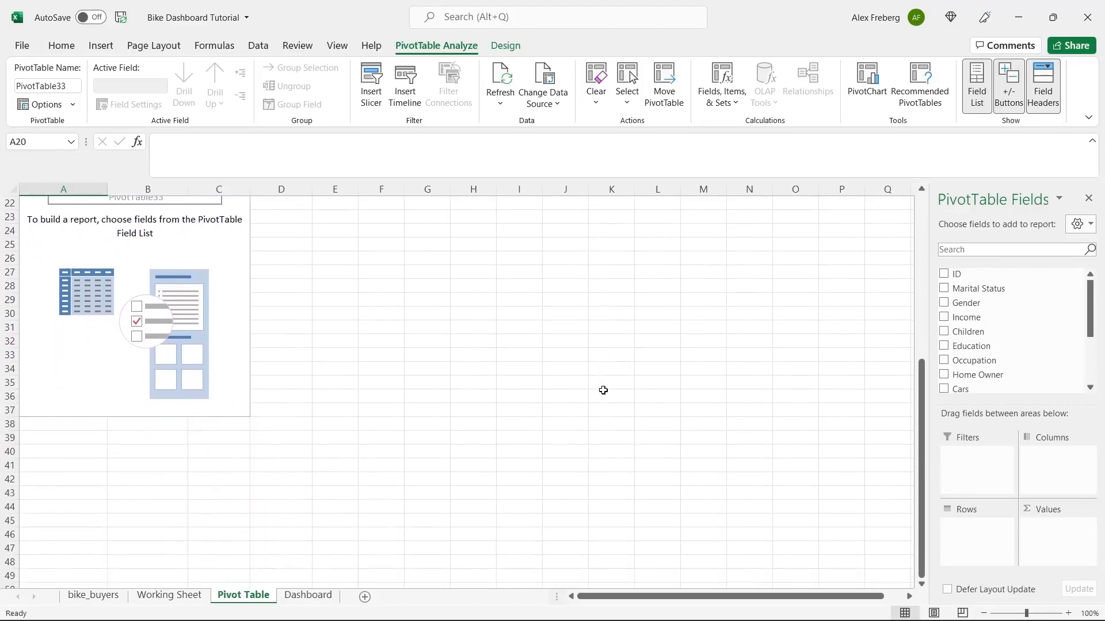
{"action": "scroll", "coordinate": [603, 390], "scroll_direction": "up", "scroll_amount": 1}
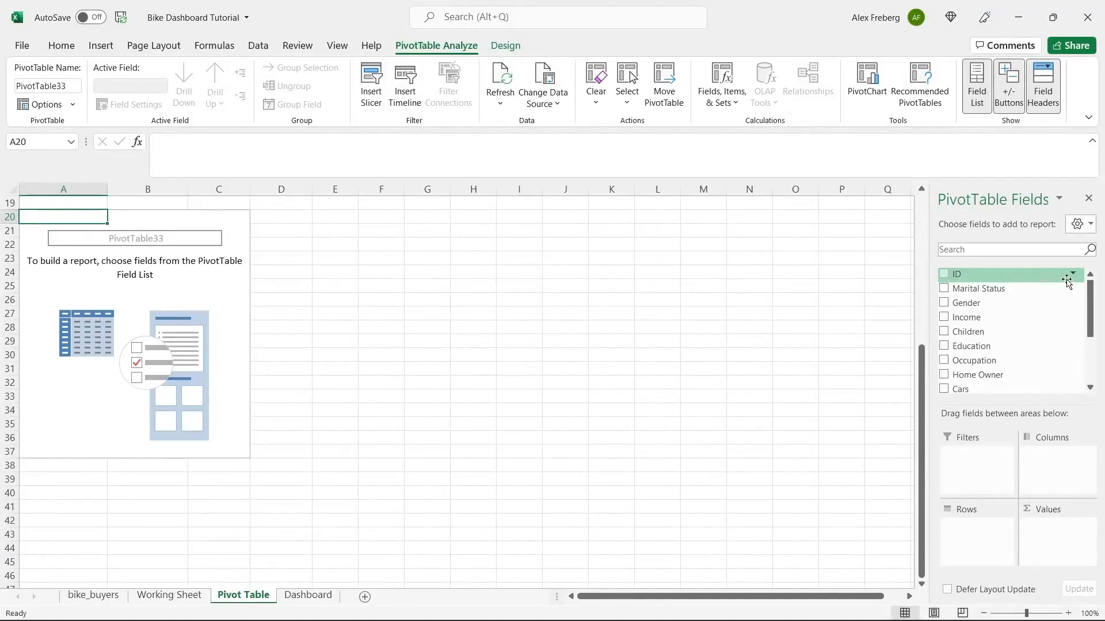
- Put Commute Distance in rows and Purchased Bike in values and columns to count No/Yes buyers
{"action": "left_click_drag", "start_coordinate": [1091, 306], "coordinate": [1091, 351]}
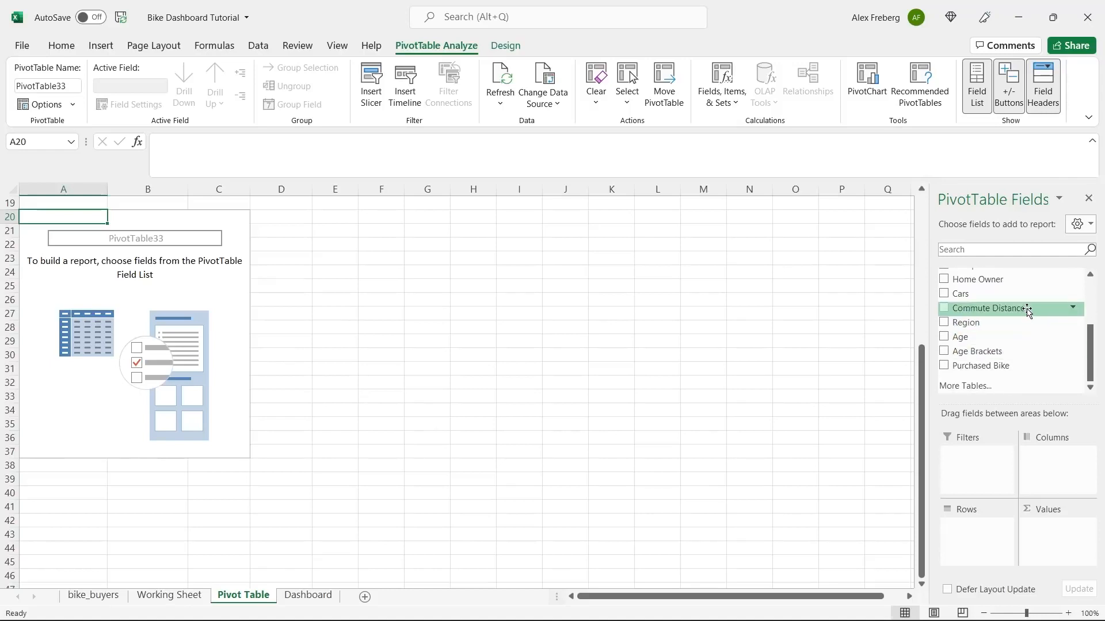
{"action": "left_click_drag", "start_coordinate": [1028, 310], "coordinate": [982, 532]}
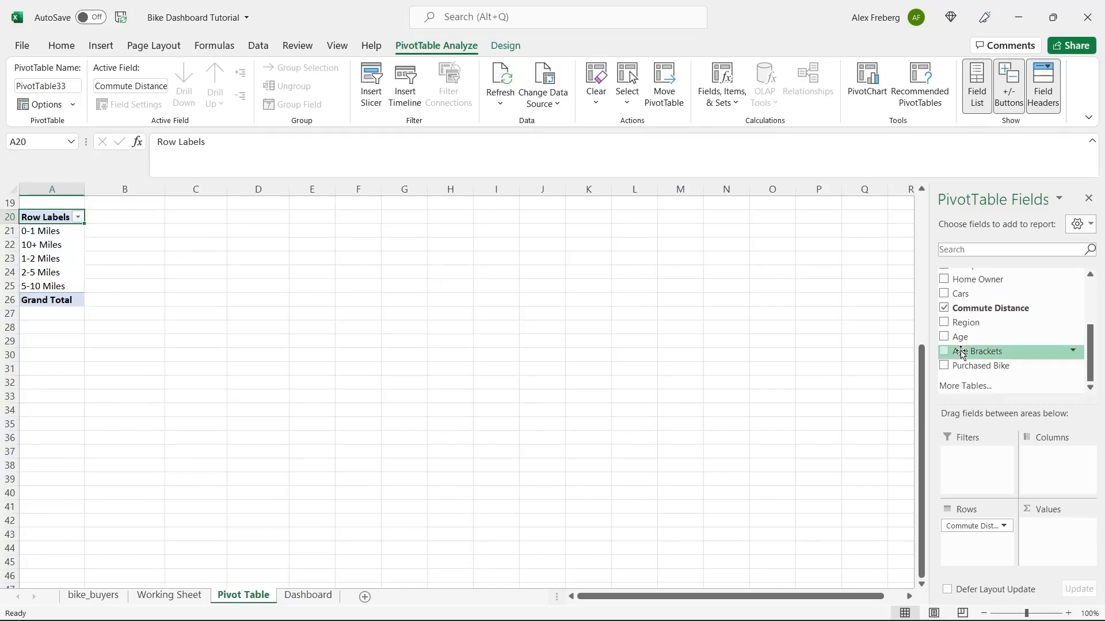
{"action": "left_click_drag", "start_coordinate": [984, 367], "coordinate": [1064, 552]}
{"action": "left_click_drag", "start_coordinate": [1003, 366], "coordinate": [1066, 472]}
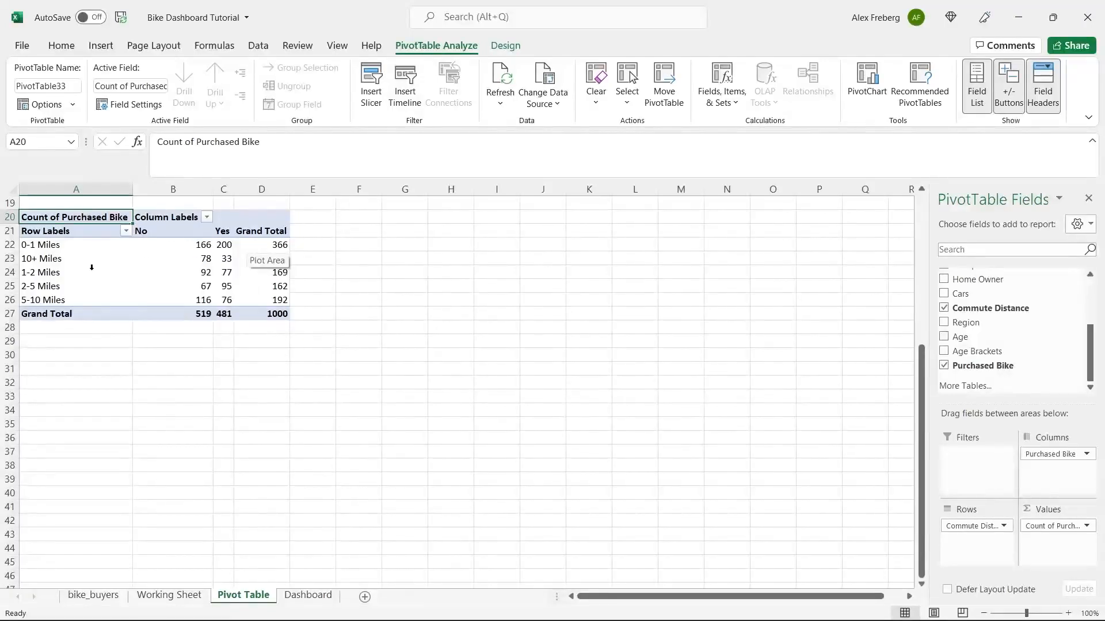
- Check the counts and current order of the five commute-distance row labels
{"action": "left_click", "coordinate": [202, 268]}
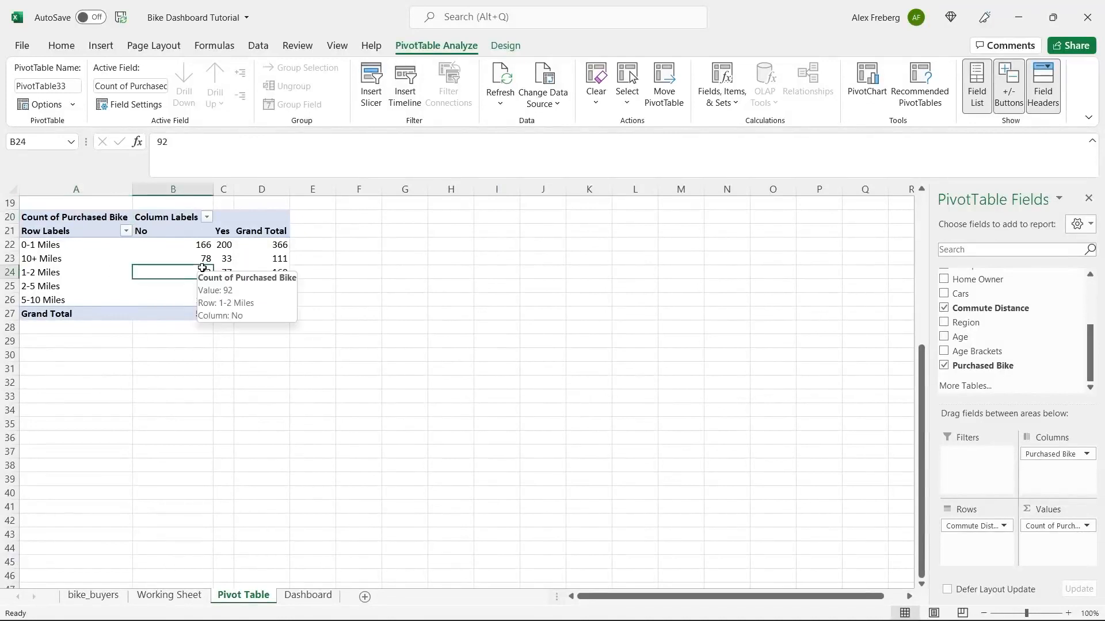
{"action": "left_click", "coordinate": [72, 257]}
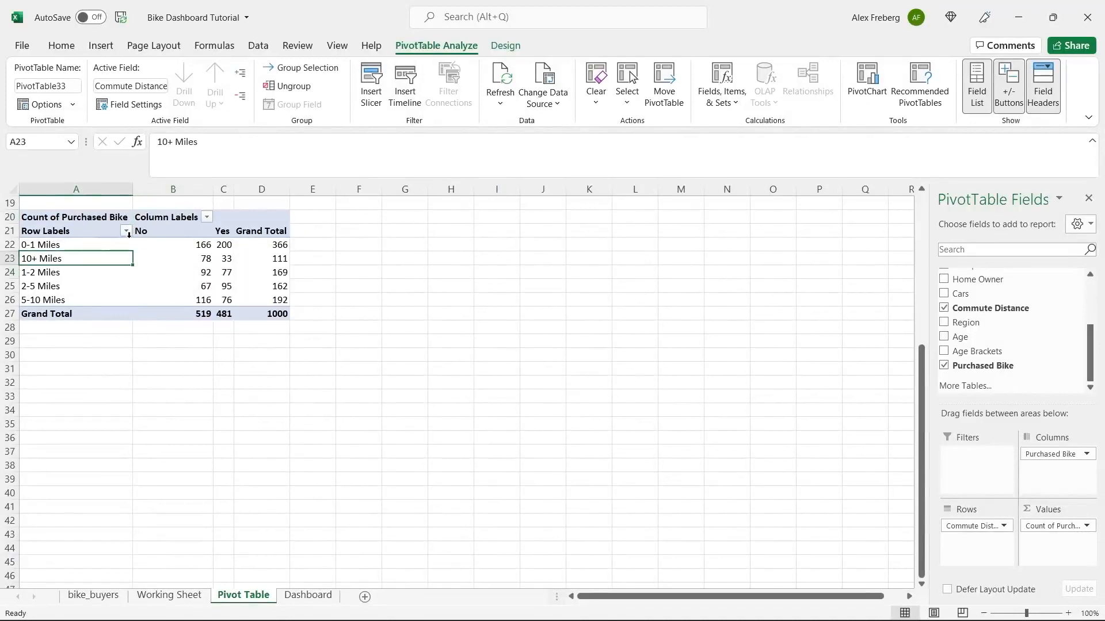
{"action": "left_click", "coordinate": [40, 244]}
{"action": "left_click", "coordinate": [38, 258]}
{"action": "left_click", "coordinate": [37, 272]}
{"action": "left_click", "coordinate": [36, 286]}
{"action": "left_click", "coordinate": [37, 299]}
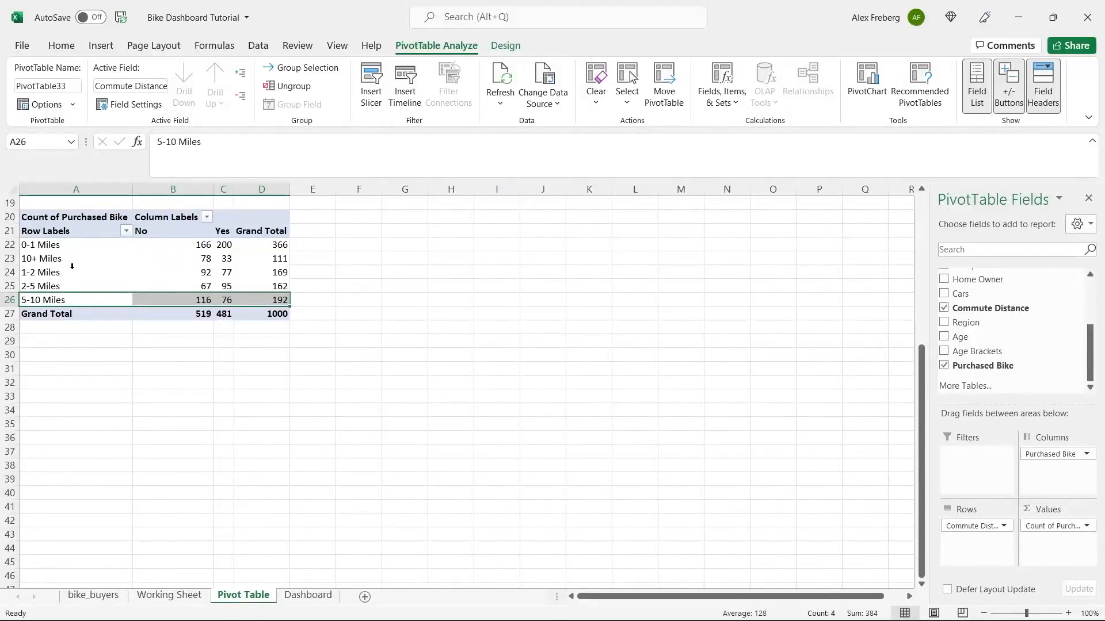
- Sort the distance rows A to Z so they run from 0-1 Miles to 5-10 Miles
{"action": "left_click", "coordinate": [125, 230]}
{"action": "left_click", "coordinate": [110, 249]}
{"action": "left_click", "coordinate": [117, 230]}
{"action": "left_click", "coordinate": [125, 231]}
{"action": "left_click", "coordinate": [115, 273]}
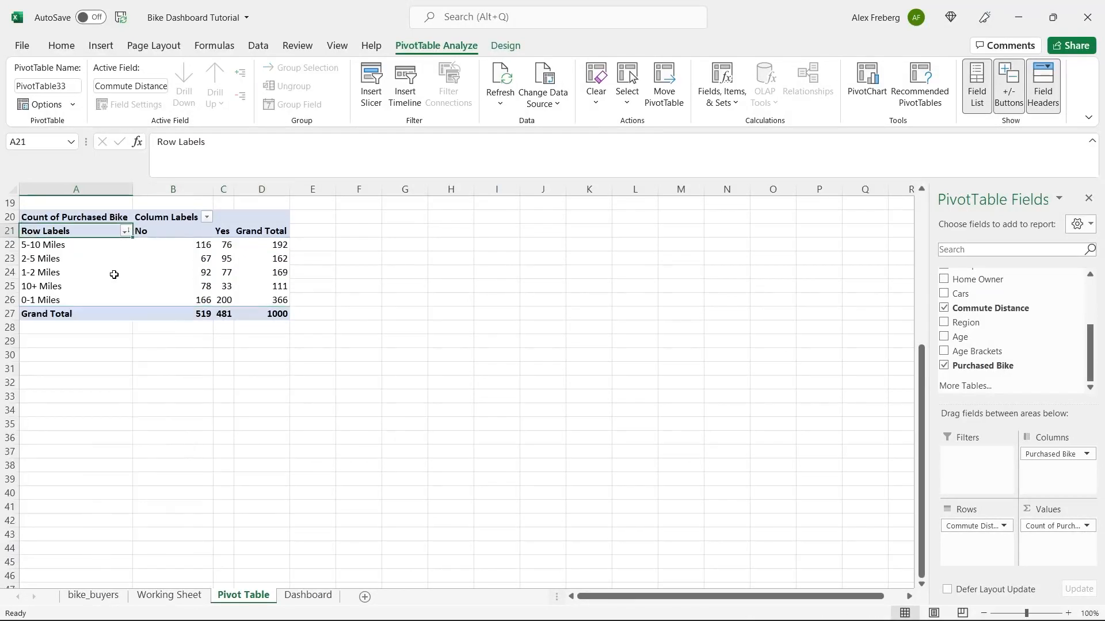
{"action": "left_click", "coordinate": [125, 231]}
{"action": "left_click", "coordinate": [107, 248]}
{"action": "left_click", "coordinate": [262, 273]}
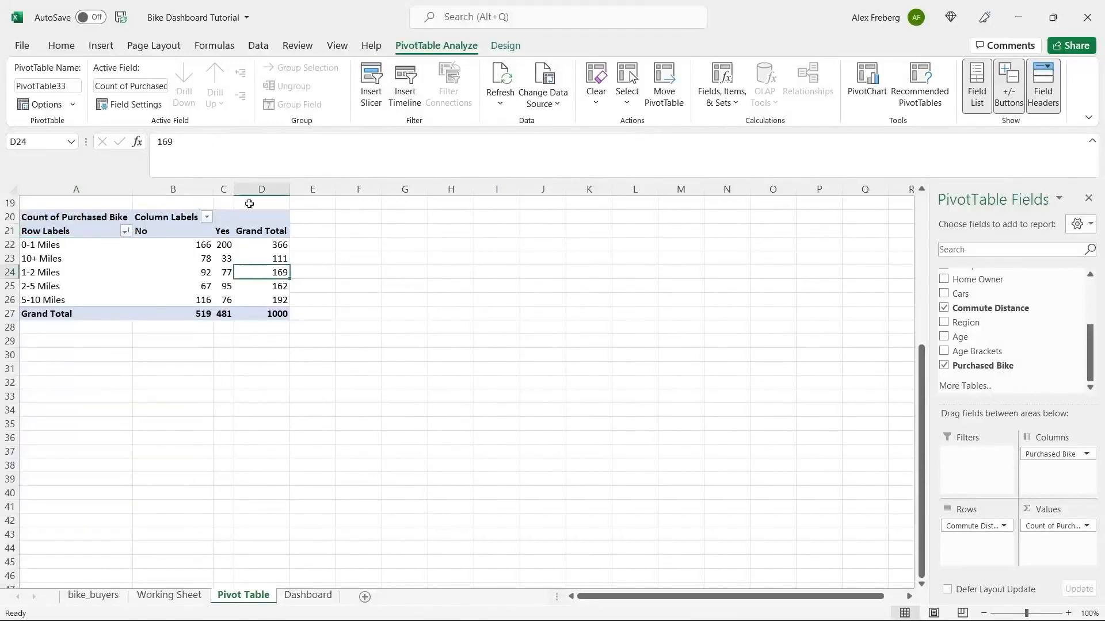
{"action": "left_click", "coordinate": [101, 46]}
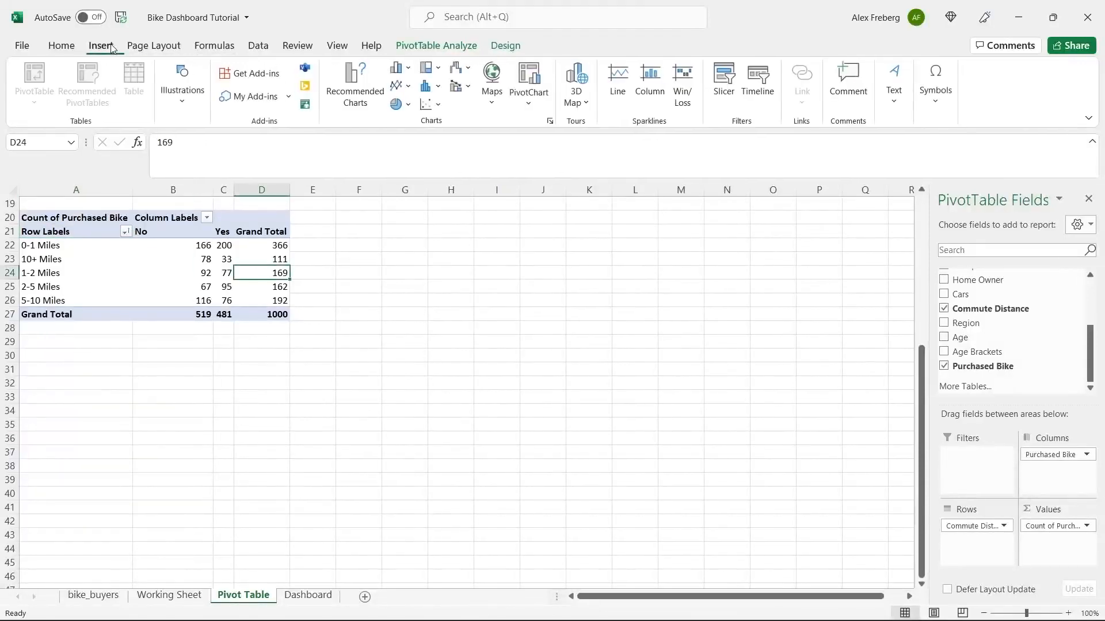
- Insert a Line pivot chart and position it beside the pivot table around F19:K33
{"action": "left_click", "coordinate": [356, 86]}
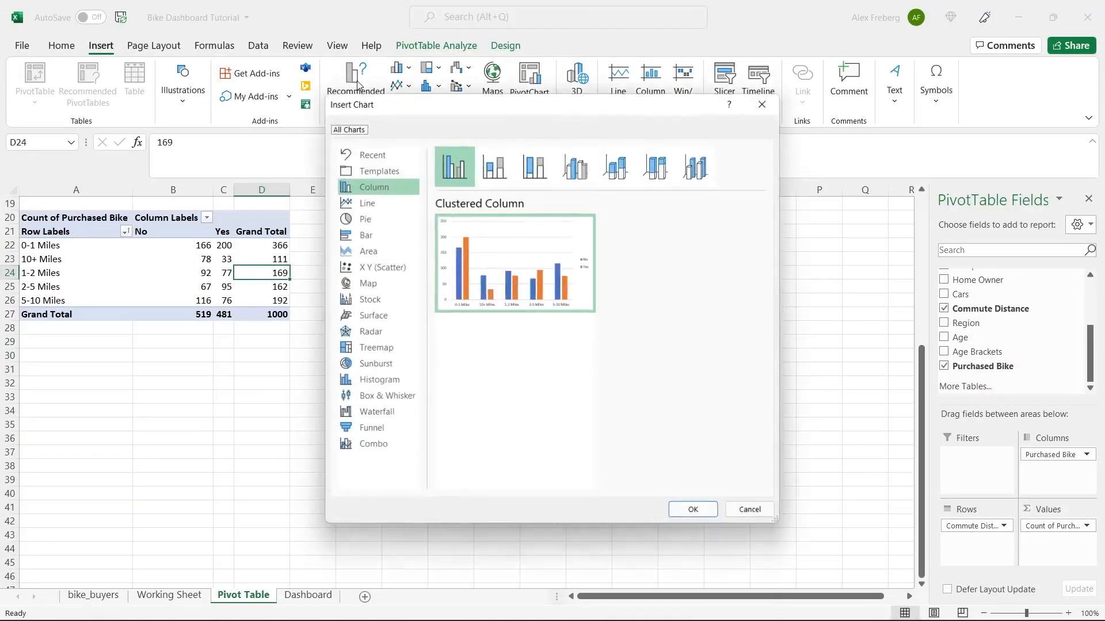
{"action": "left_click", "coordinate": [373, 205]}
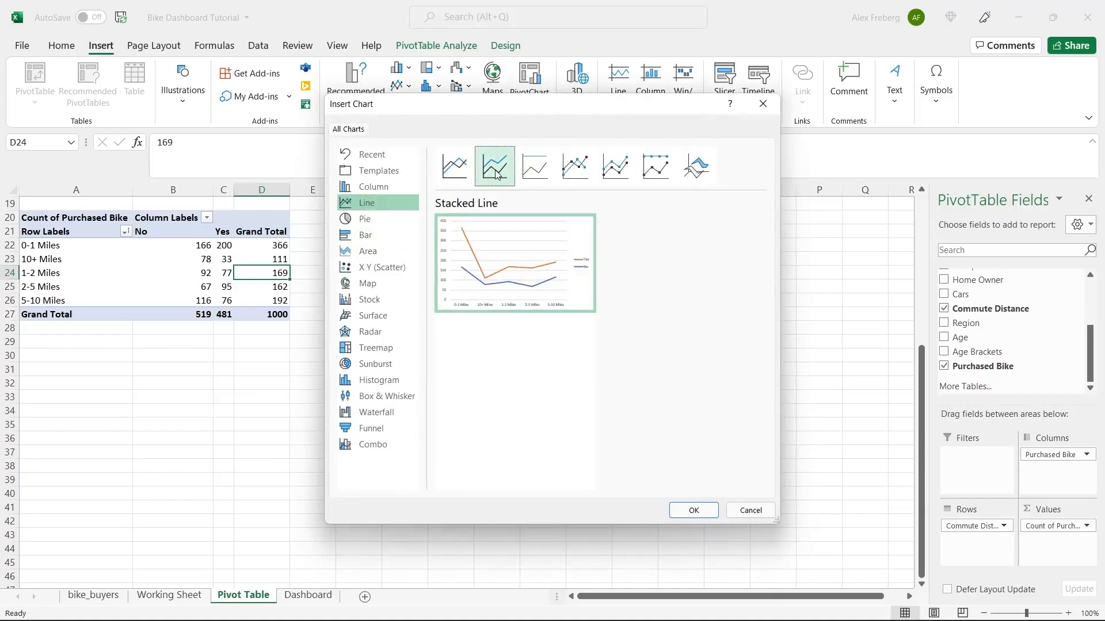
{"action": "left_click", "coordinate": [694, 510]}
{"action": "left_click_drag", "start_coordinate": [562, 328], "coordinate": [579, 220]}
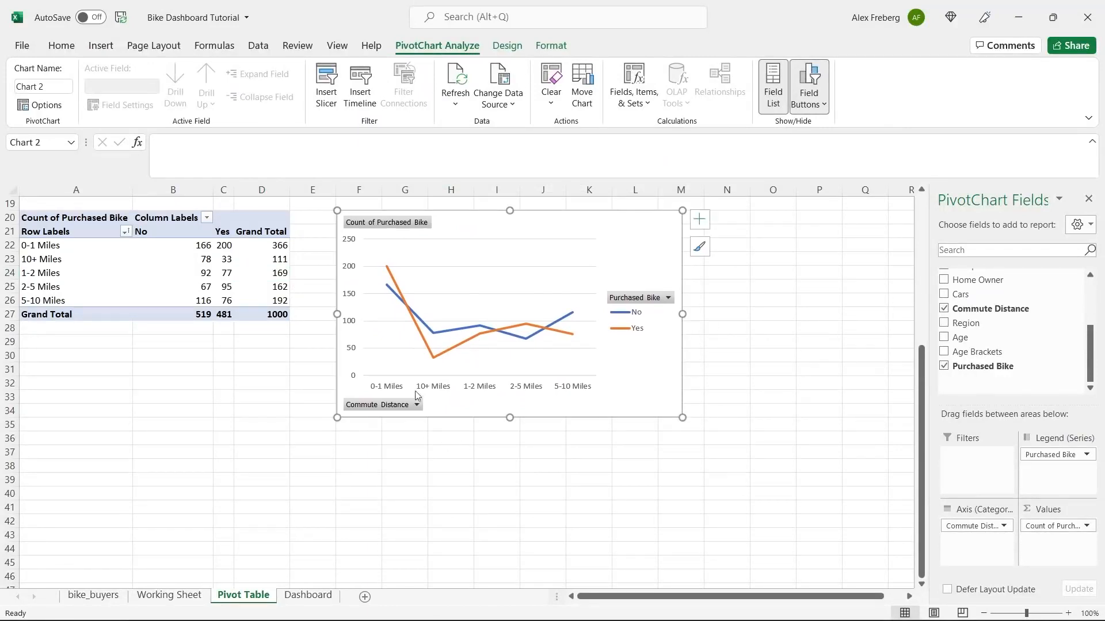
- Review the commute distance labels 0-1, 1-2, 2-5, 5-10 and 10+ Miles in the pivot
{"action": "left_click", "coordinate": [63, 245]}
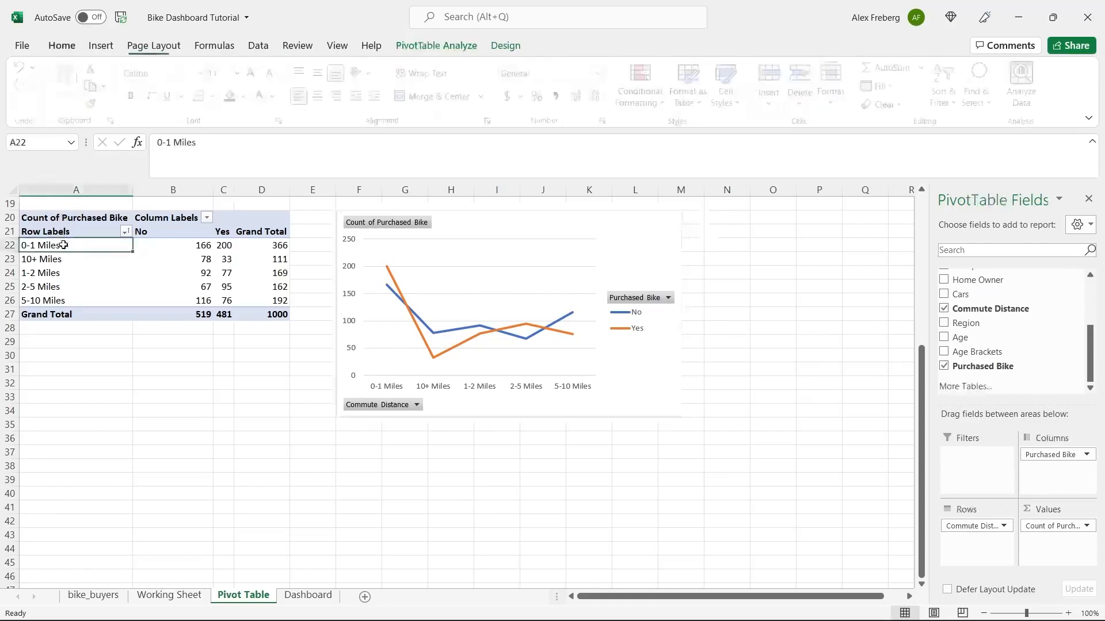
{"action": "left_click", "coordinate": [64, 274]}
{"action": "left_click", "coordinate": [63, 286]}
{"action": "left_click", "coordinate": [65, 300]}
{"action": "left_click", "coordinate": [84, 259]}
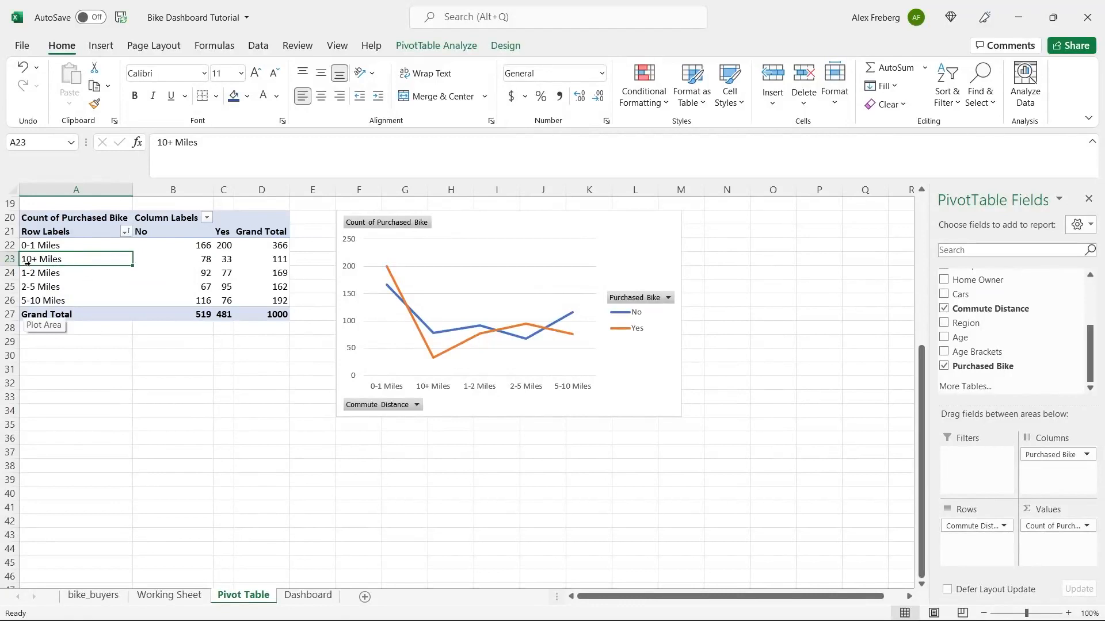
{"action": "left_click", "coordinate": [170, 596]}
{"action": "scroll", "coordinate": [547, 441], "scroll_direction": "down", "scroll_amount": 1}
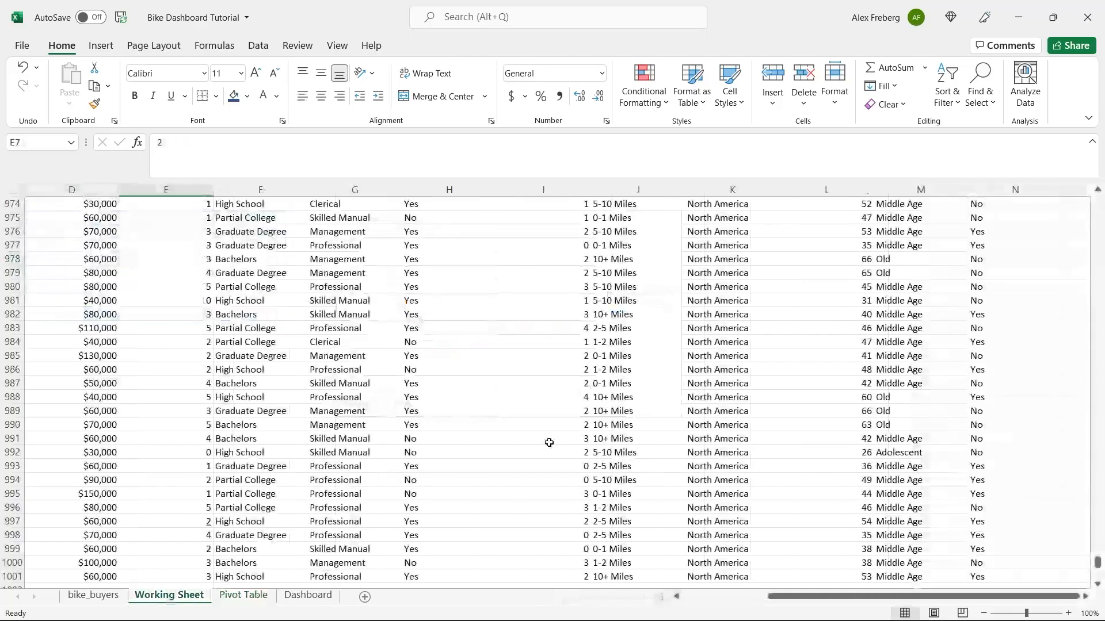
{"action": "left_click", "coordinate": [654, 325]}
{"action": "key", "text": "ctrl+Up"}
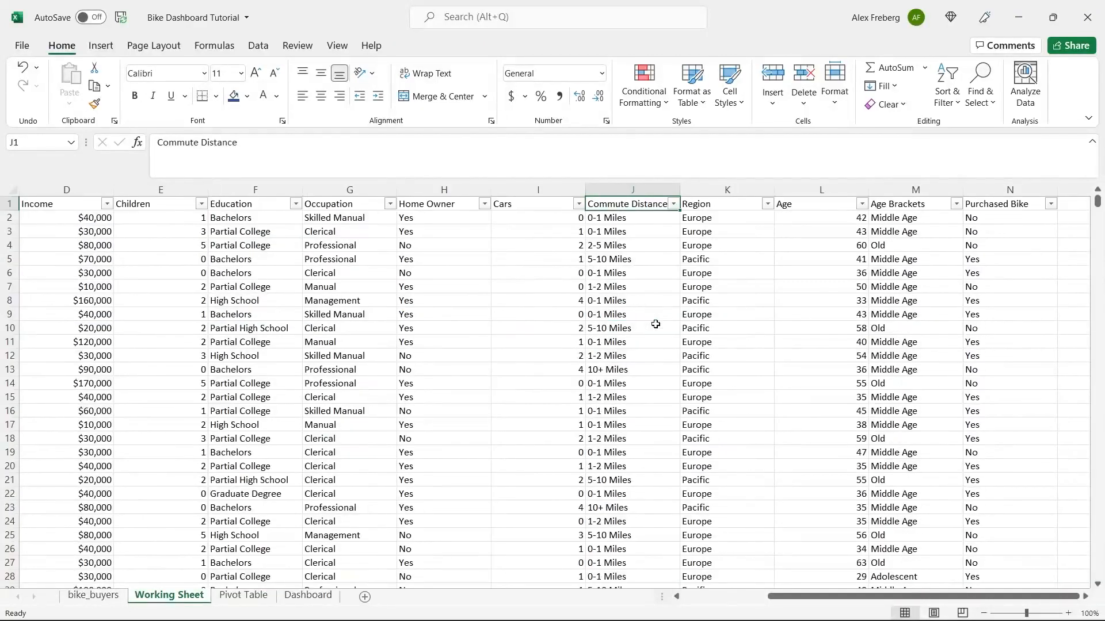
{"action": "left_click", "coordinate": [658, 187]}
{"action": "key", "text": "ctrl+h"}
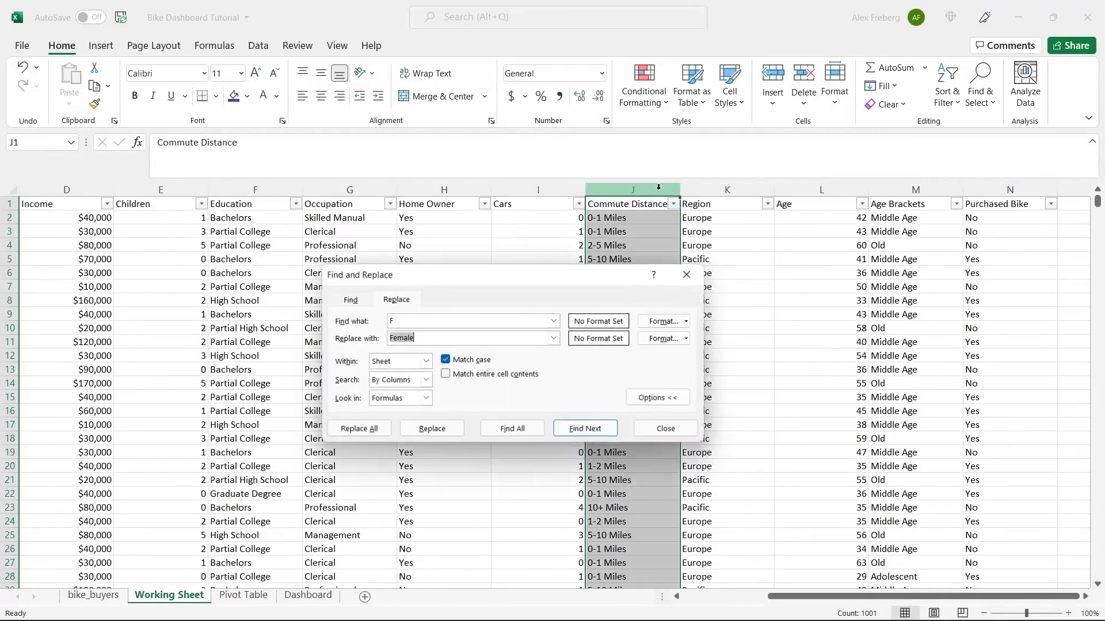
{"action": "left_click_drag", "start_coordinate": [539, 277], "coordinate": [475, 340]}
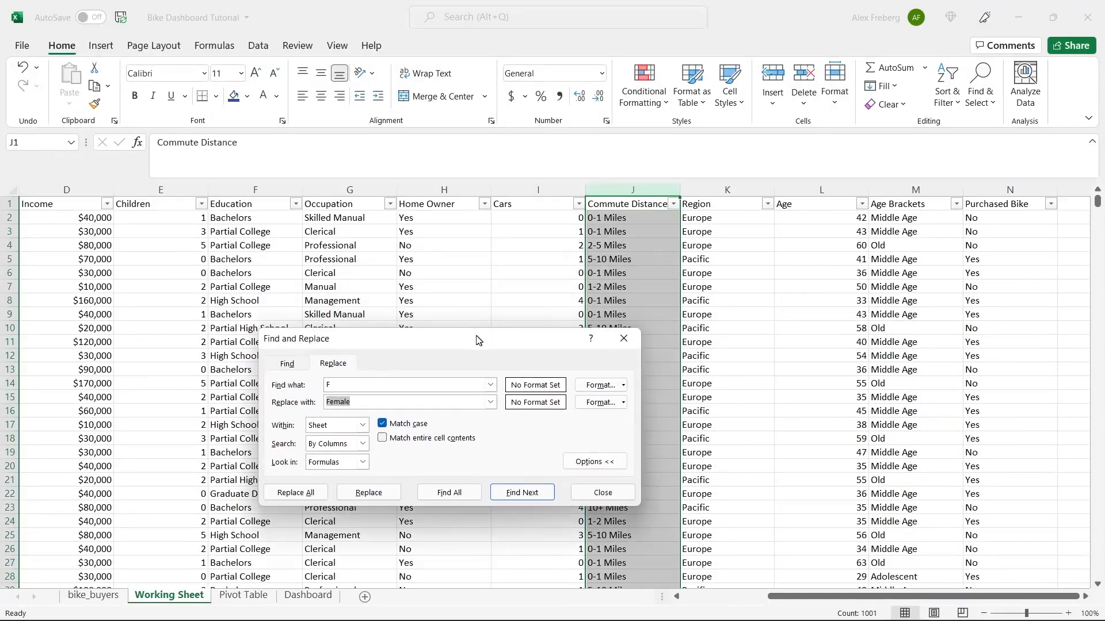
{"action": "left_click", "coordinate": [616, 259]}
{"action": "left_click_drag", "start_coordinate": [538, 338], "coordinate": [534, 397]}
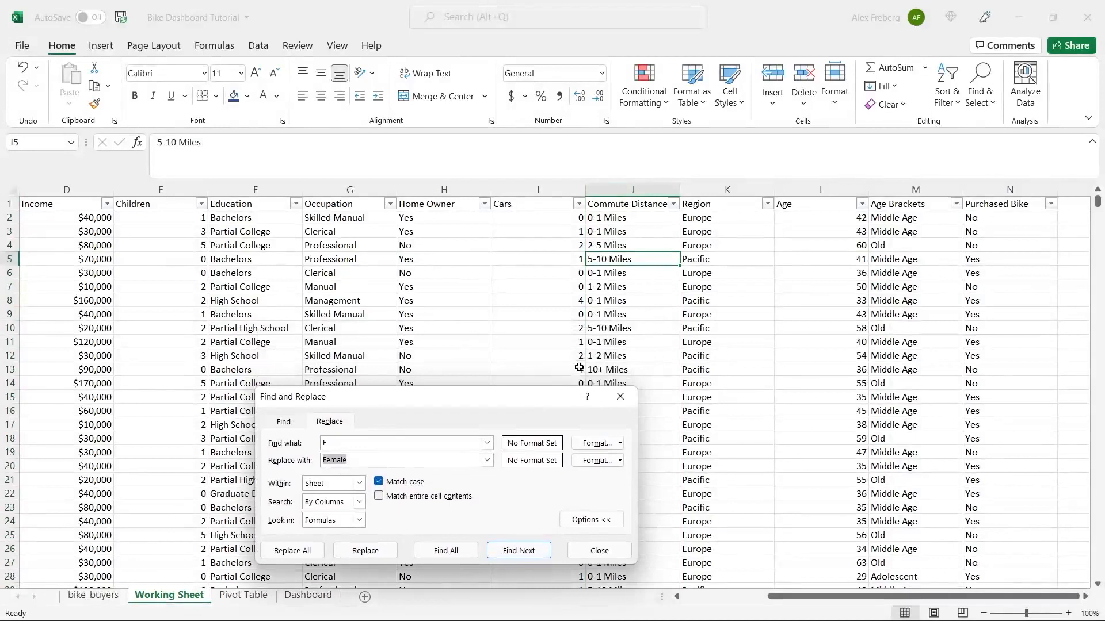
{"action": "left_click", "coordinate": [609, 369]}
{"action": "key", "text": "ctrl+c"}
{"action": "left_click", "coordinate": [407, 442]}
{"action": "key", "text": "ctrl+v"}
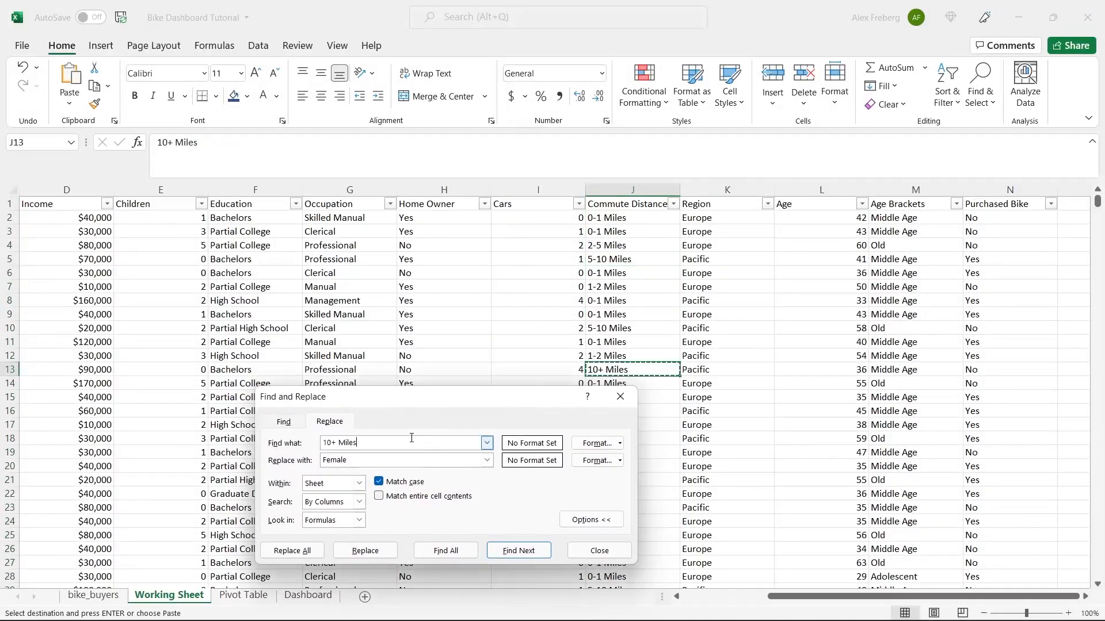
{"action": "double_click", "coordinate": [379, 461]}
{"action": "type", "text": "10 Miles +"}
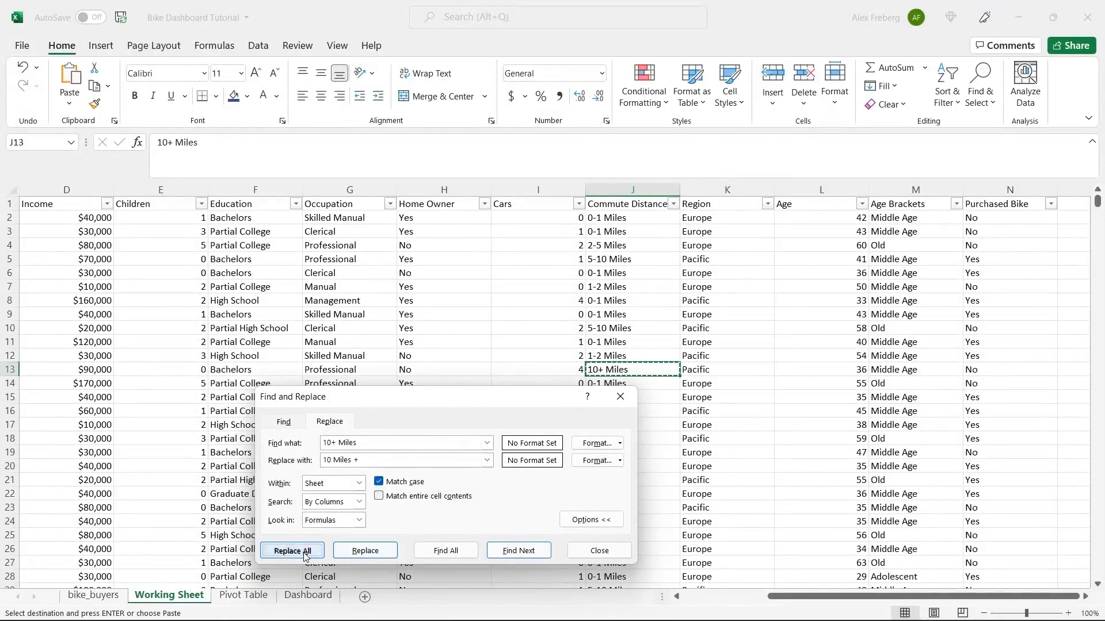
{"action": "left_click", "coordinate": [279, 550]}
{"action": "left_click", "coordinate": [555, 356]}
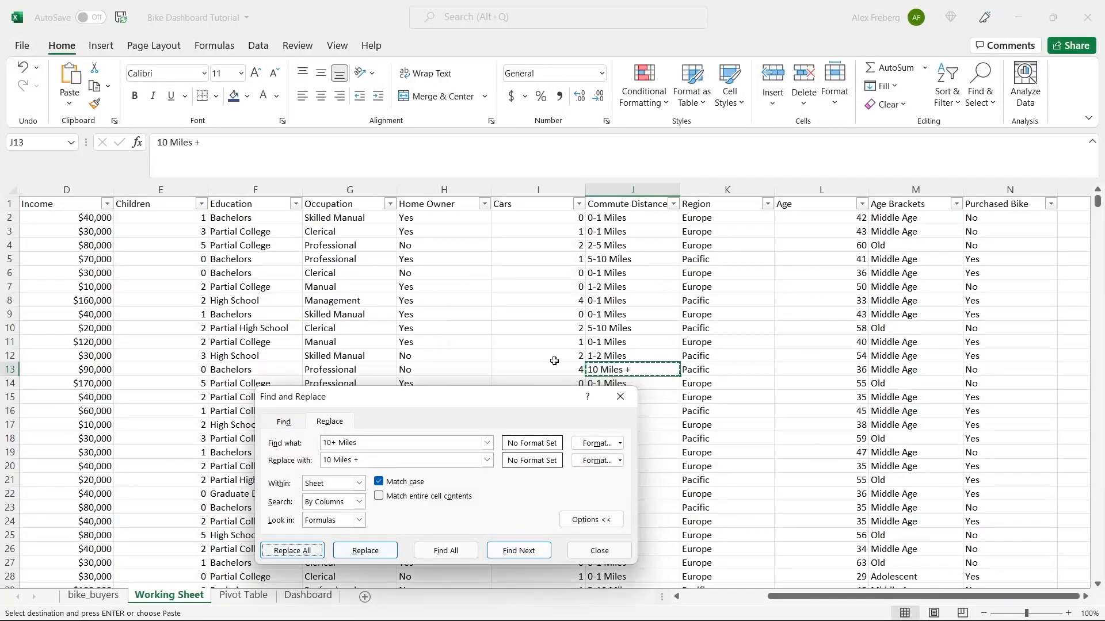
{"action": "left_click", "coordinate": [599, 550]}
{"action": "left_click", "coordinate": [262, 598]}
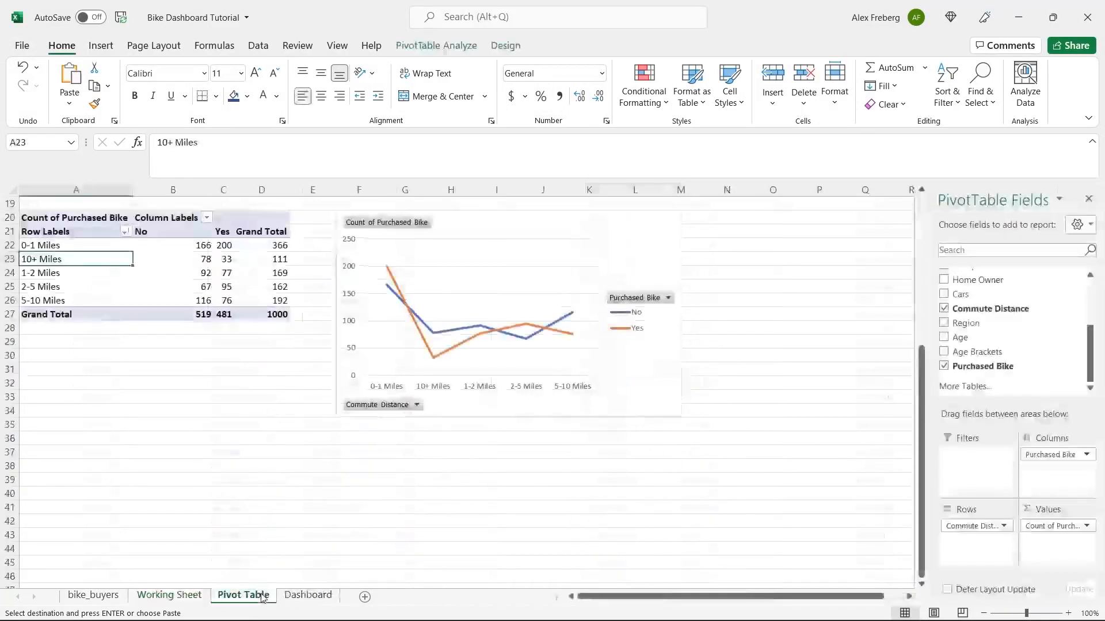
{"action": "left_click", "coordinate": [167, 286]}
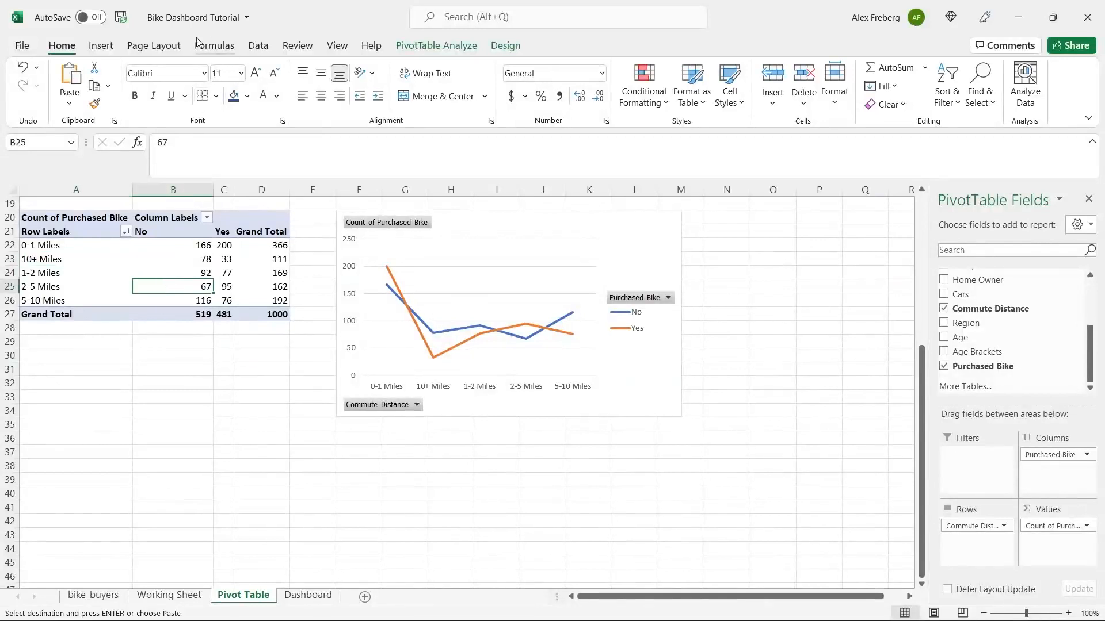
{"action": "left_click", "coordinate": [262, 46]}
{"action": "left_click", "coordinate": [268, 80]}
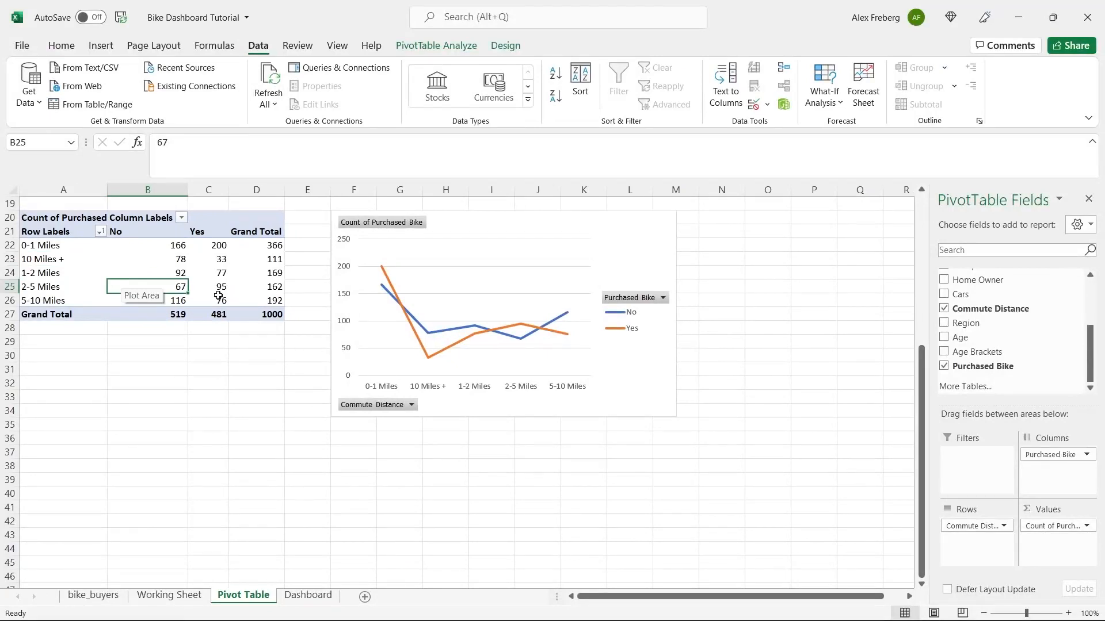
{"action": "key", "text": "ctrl+z"}
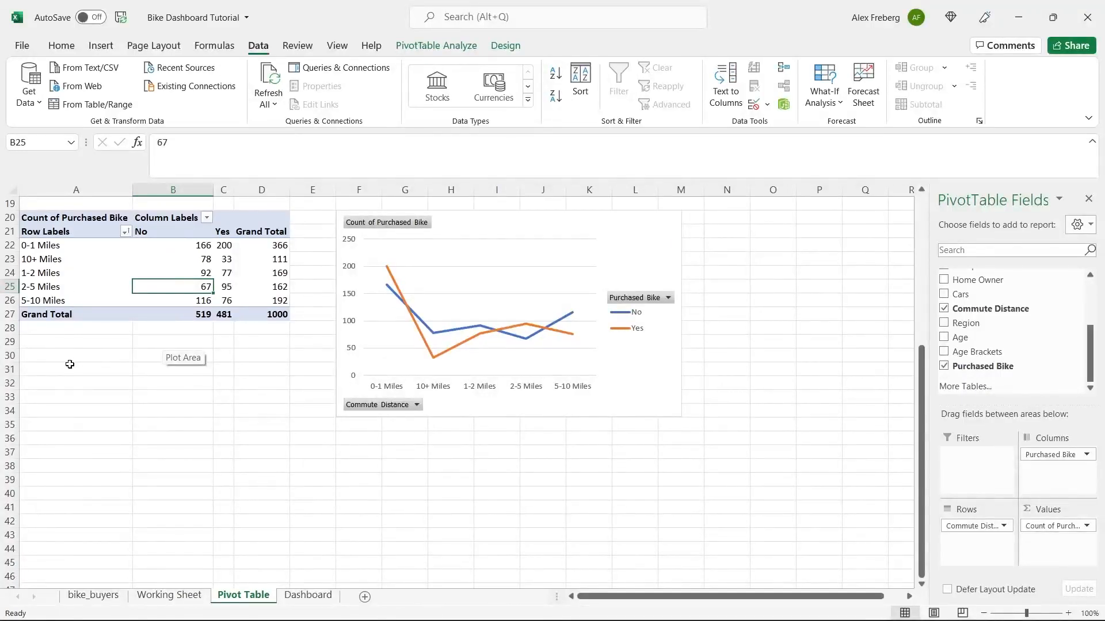
- On the Working Sheet, replace all 10+ Miles values with 'More than 10 Miles'
{"action": "left_click", "coordinate": [168, 589]}
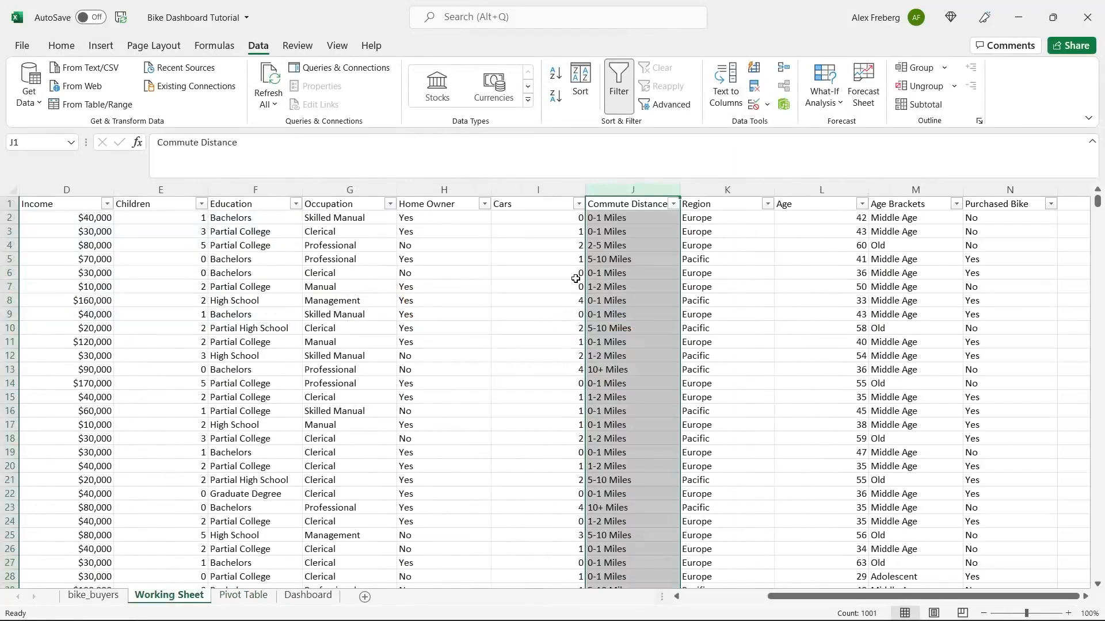
{"action": "key", "text": "ctrl+h"}
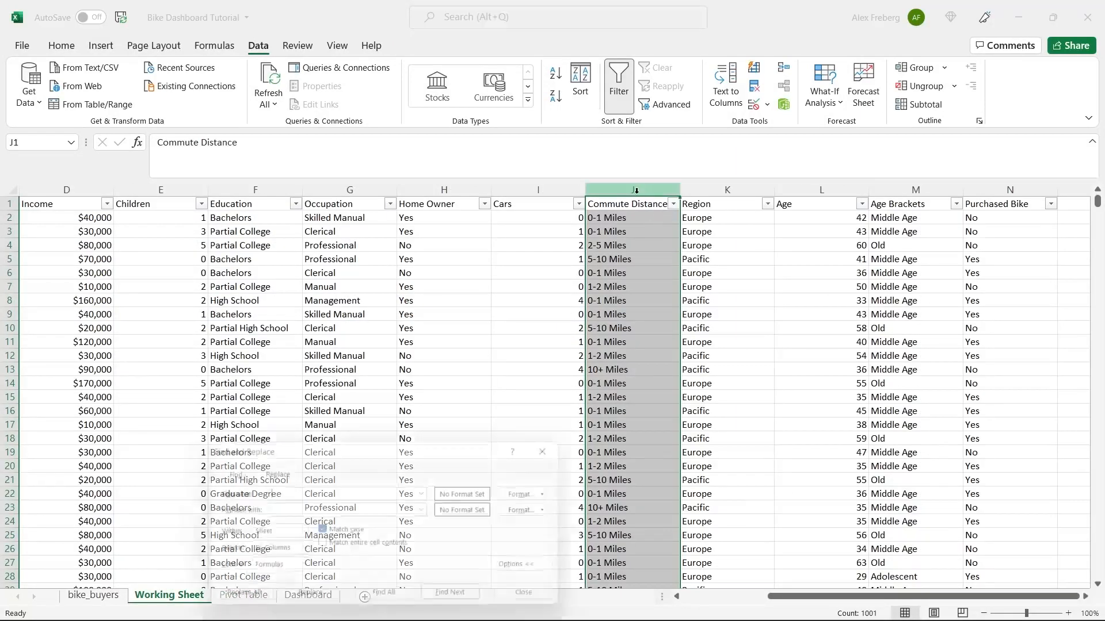
{"action": "left_click_drag", "start_coordinate": [379, 449], "coordinate": [372, 316]}
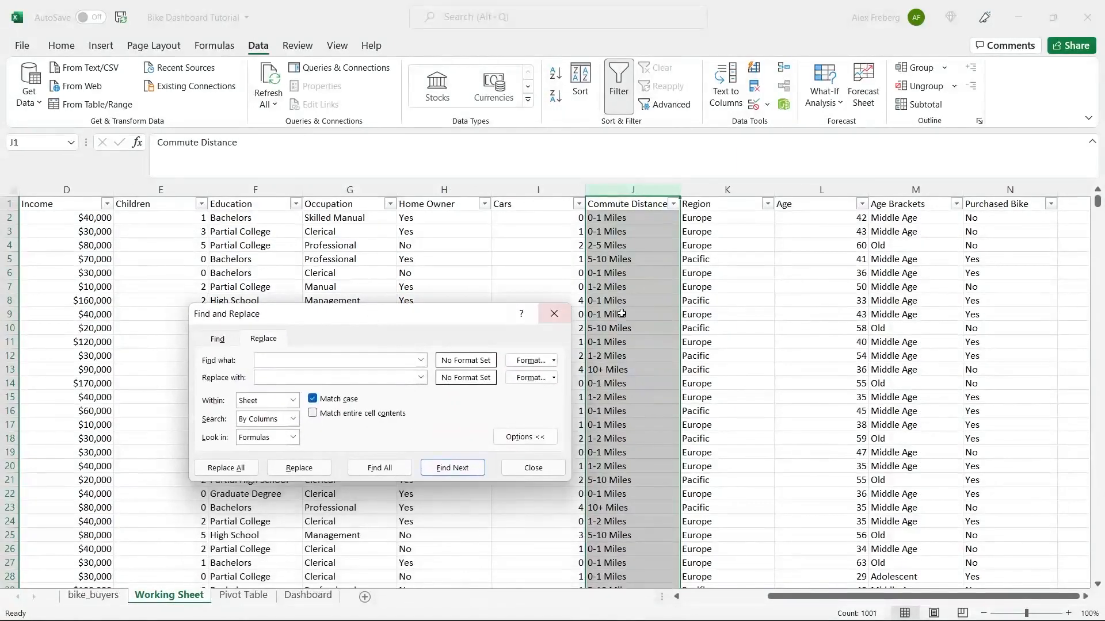
{"action": "left_click", "coordinate": [635, 315]}
{"action": "left_click", "coordinate": [630, 369]}
{"action": "key", "text": "ctrl+c"}
{"action": "left_click", "coordinate": [340, 360]}
{"action": "key", "text": "ctrl+v"}
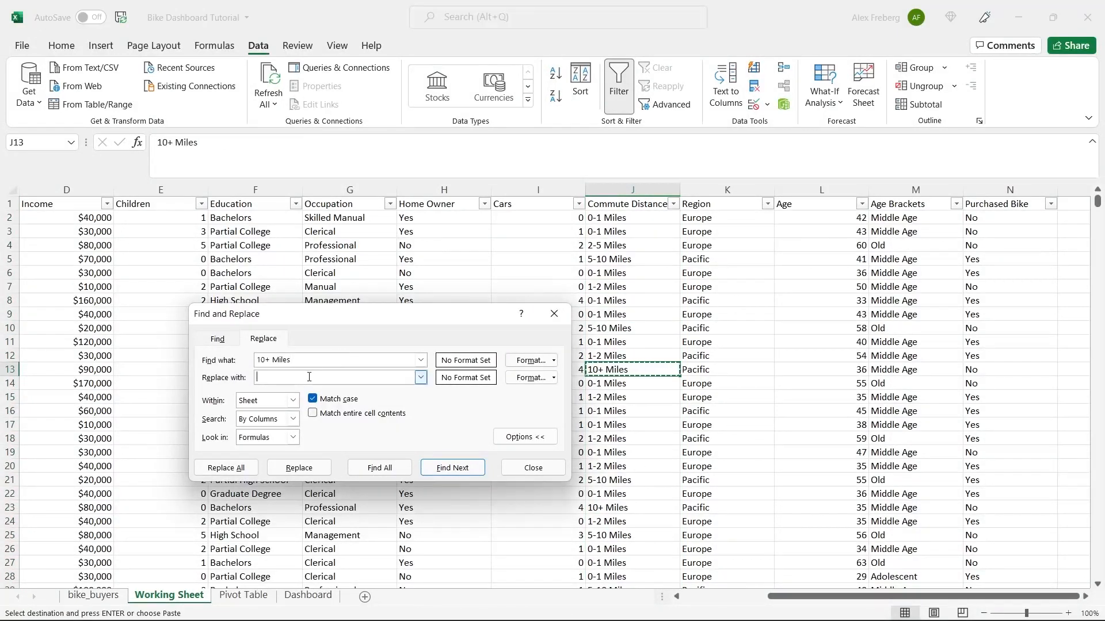
{"action": "left_click", "coordinate": [309, 377]}
{"action": "type", "text": "More than 10 Miles"}
{"action": "left_click", "coordinate": [249, 467]}
{"action": "left_click", "coordinate": [560, 356]}
{"action": "left_click", "coordinate": [553, 313]}
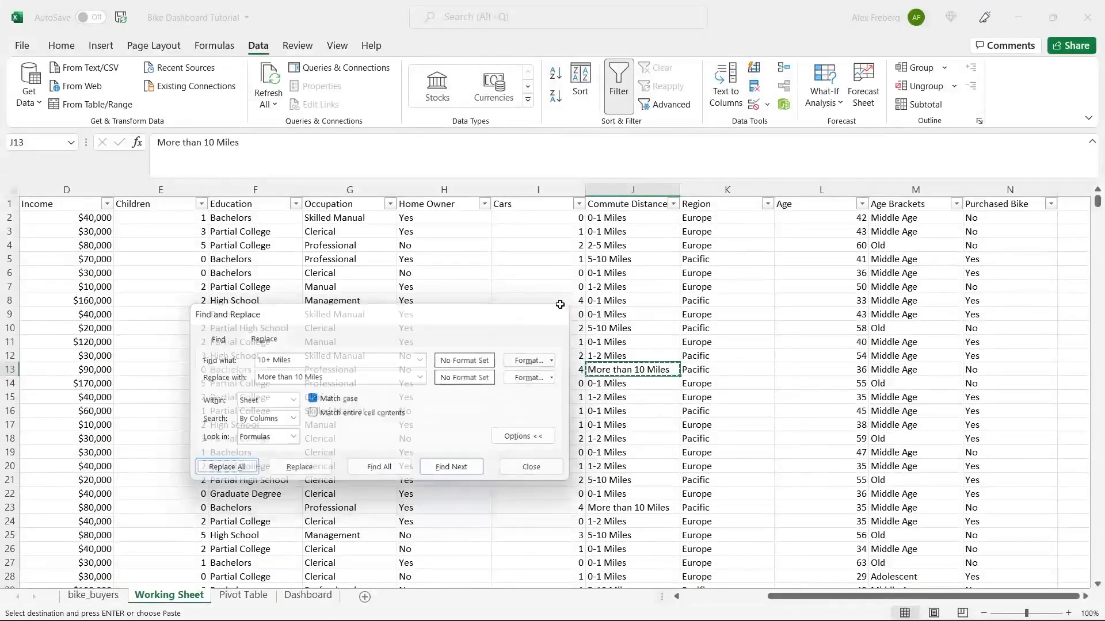
- Refresh all data on the Pivot Table sheet so More than 10 Miles sorts last
{"action": "double_click", "coordinate": [635, 287]}
{"action": "left_click", "coordinate": [643, 340]}
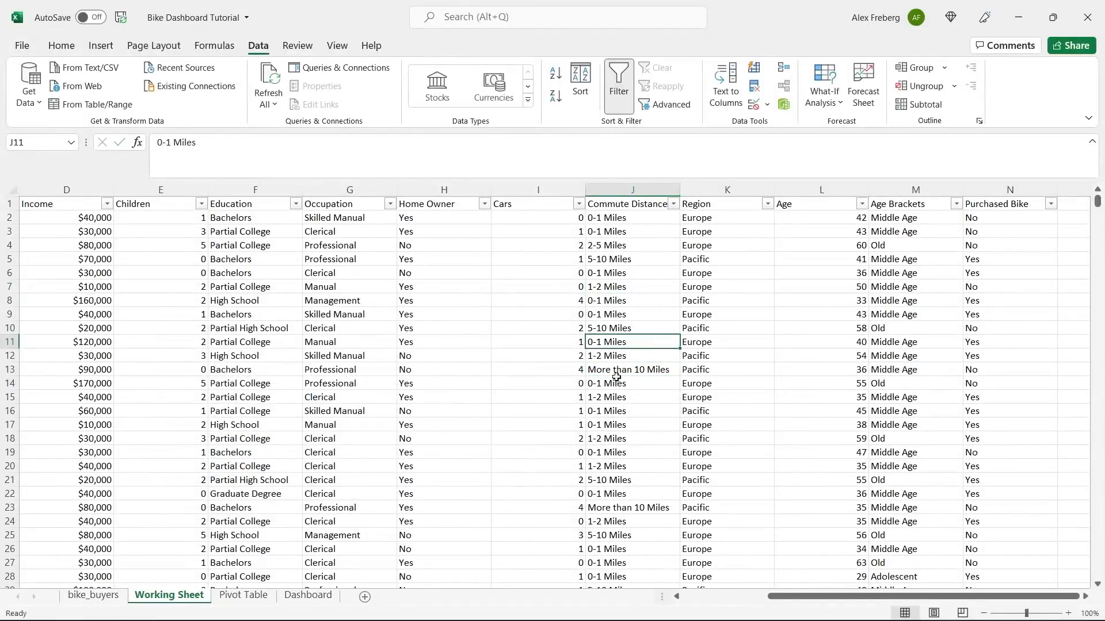
{"action": "left_click", "coordinate": [244, 596]}
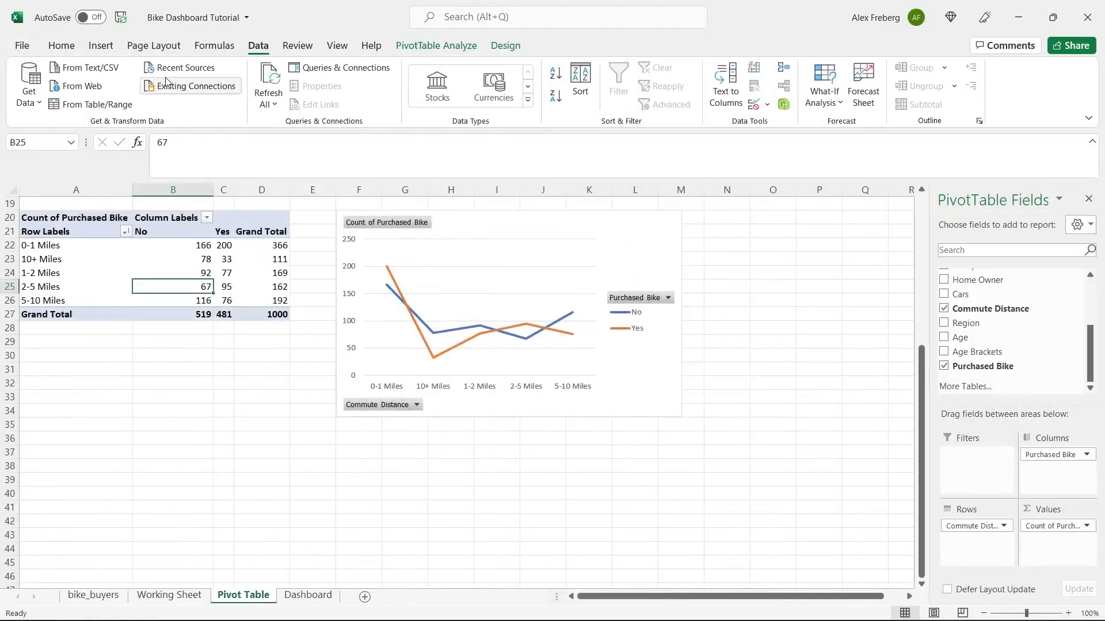
{"action": "left_click", "coordinate": [267, 78]}
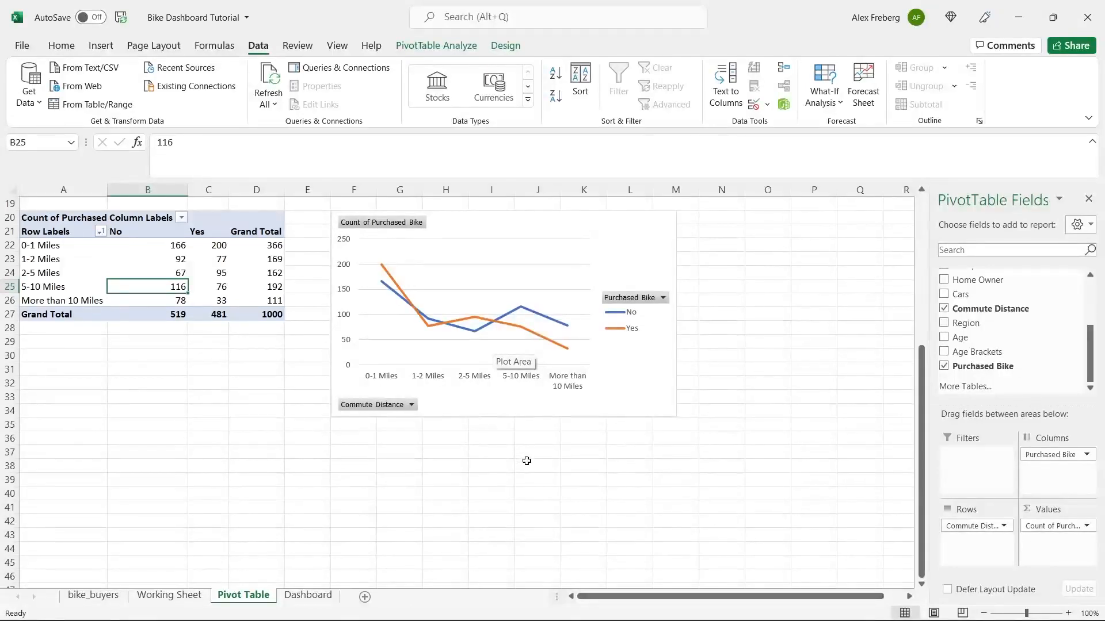
{"action": "left_click", "coordinate": [537, 438]}
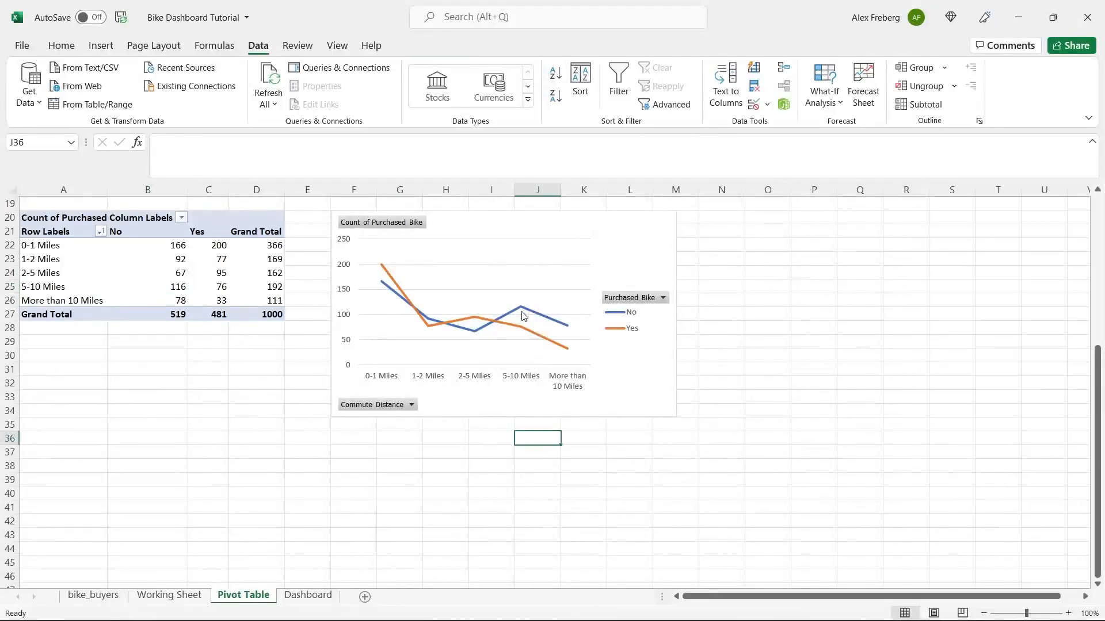
{"action": "mouse_move", "coordinate": [522, 315]}
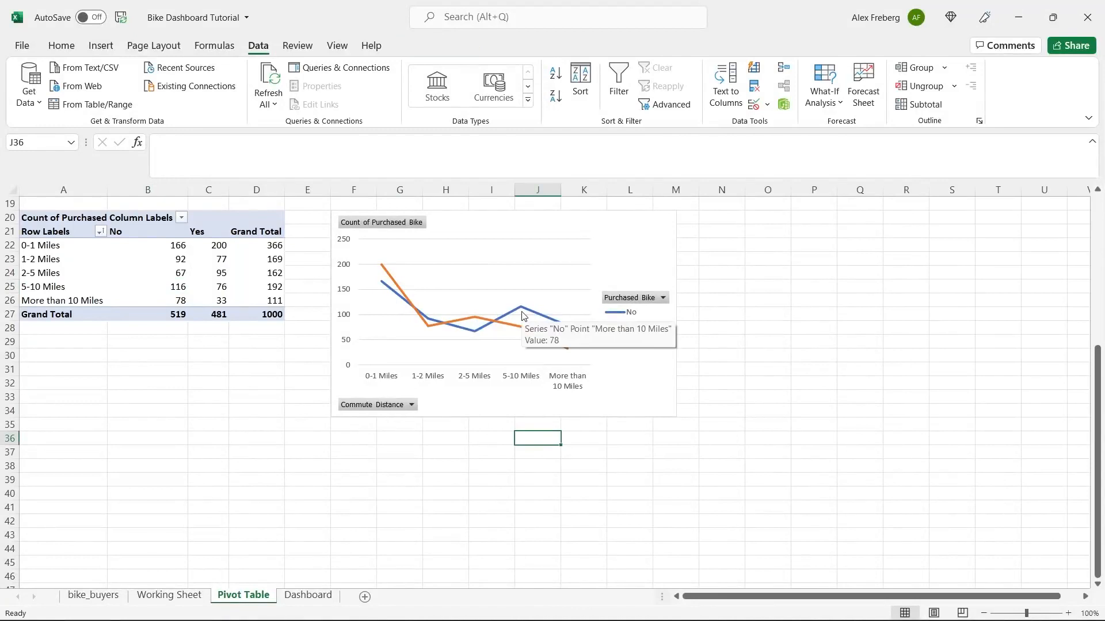
{"action": "left_click", "coordinate": [625, 239]}
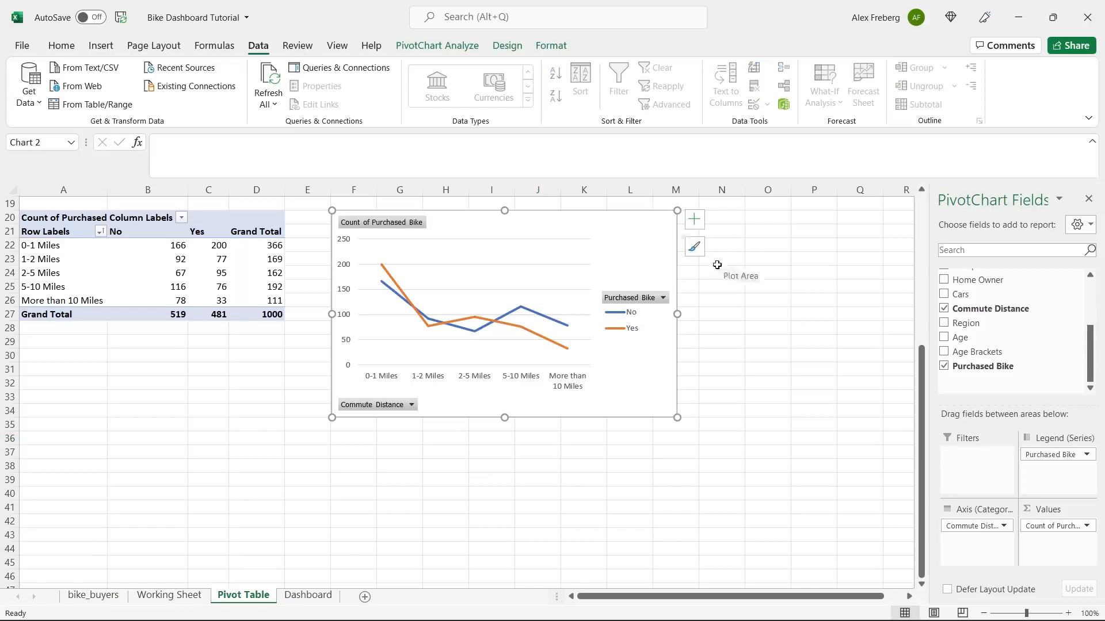
- Add axis titles to the line chart and enter 'Commute Distance' as the horizontal title
{"action": "left_click", "coordinate": [695, 223]}
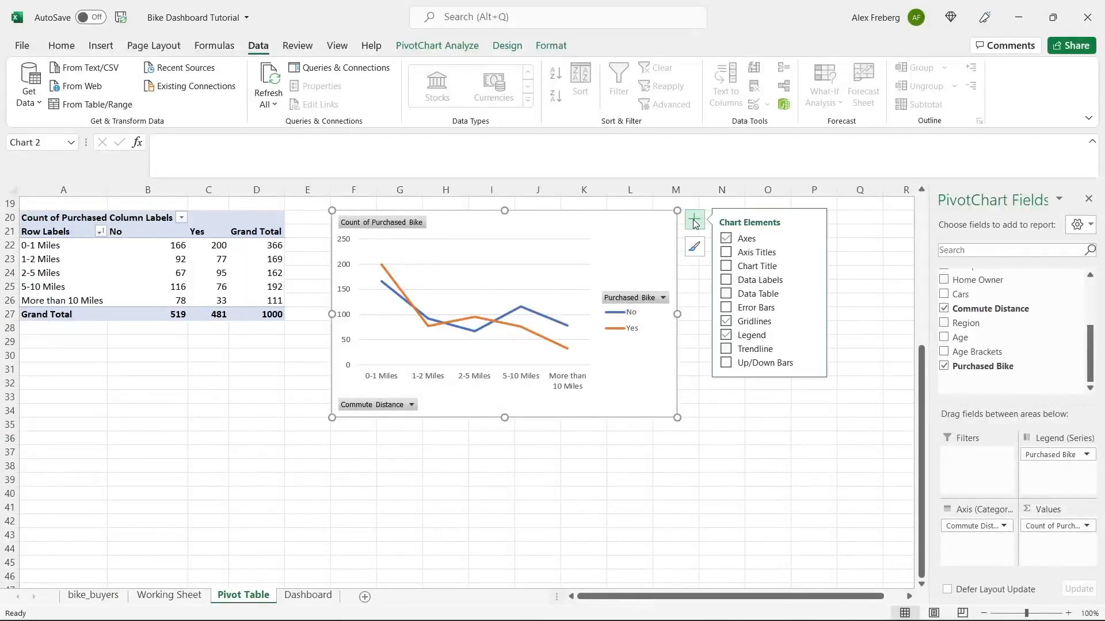
{"action": "left_click", "coordinate": [725, 253]}
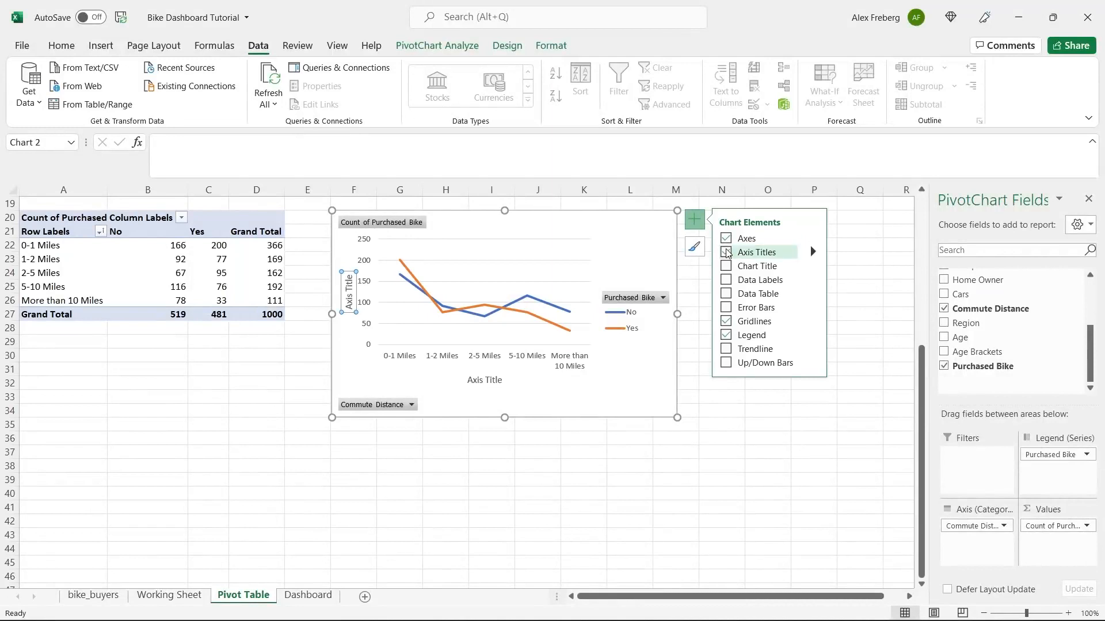
{"action": "double_click", "coordinate": [491, 381]}
{"action": "left_click", "coordinate": [492, 384]}
{"action": "type", "text": "Commut"}
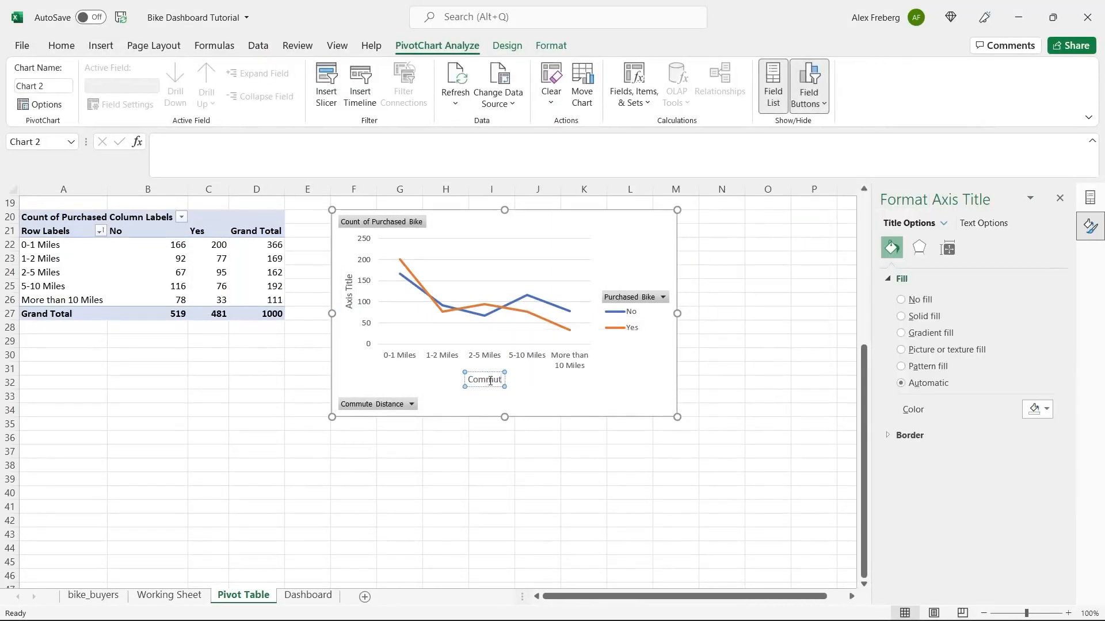
{"action": "type", "text": "e Distance"}
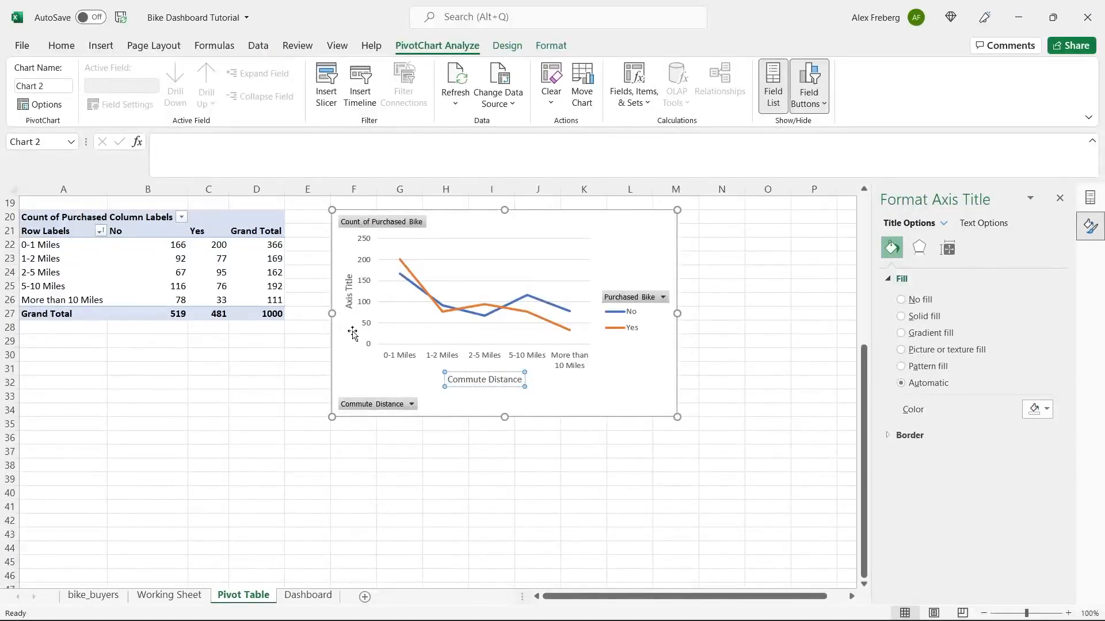
{"action": "left_click", "coordinate": [348, 298]}
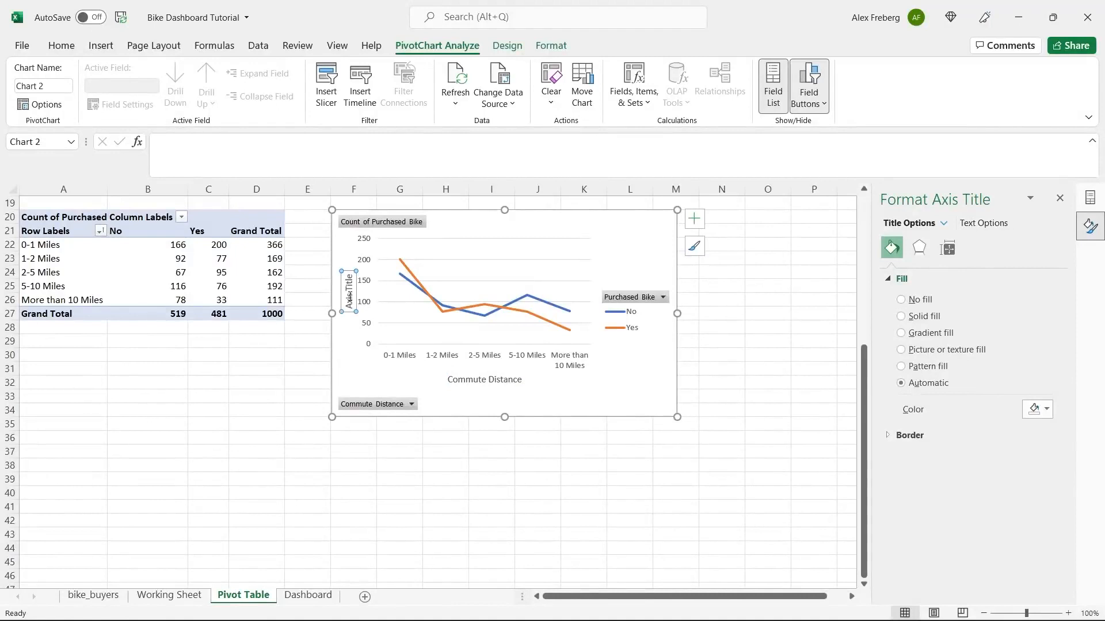
{"action": "triple_click", "coordinate": [349, 298]}
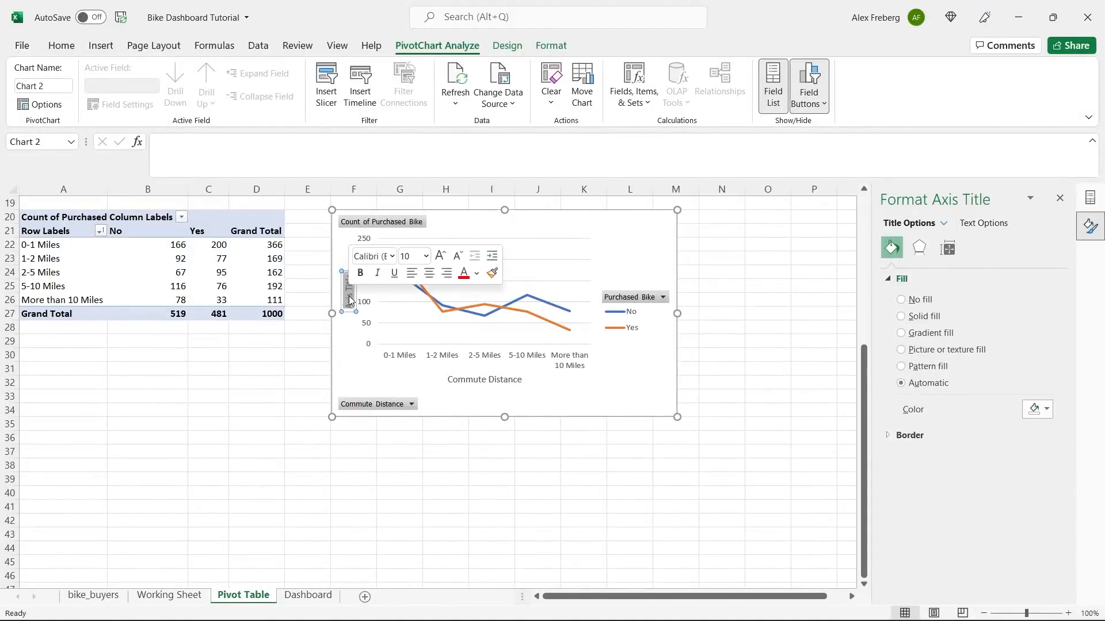
{"action": "left_click", "coordinate": [633, 264]}
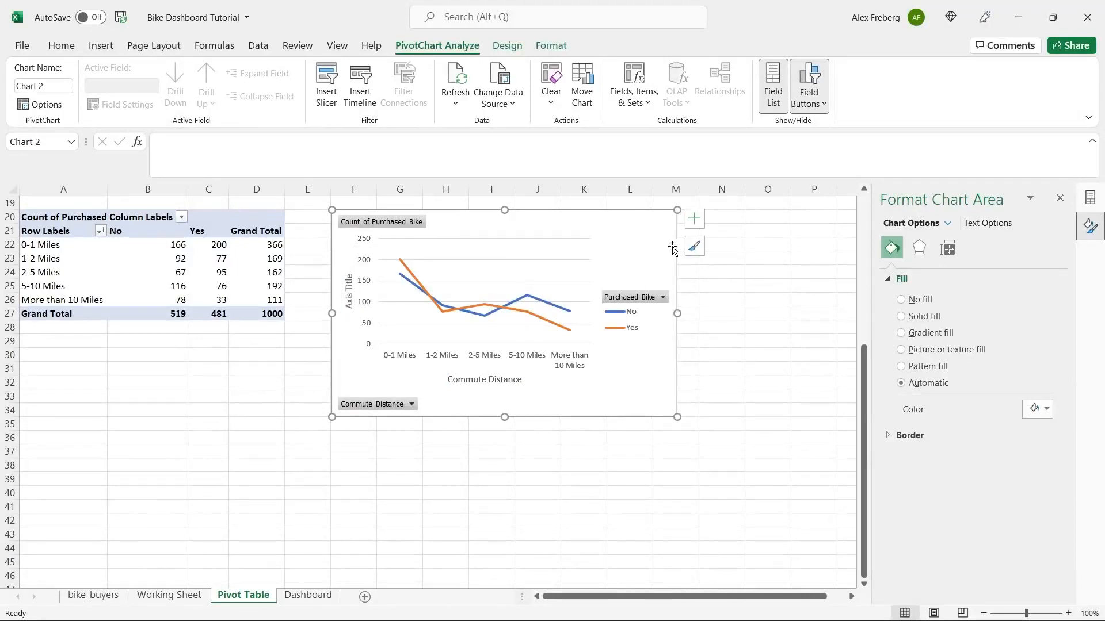
- Remove the vertical axis title and re-enter 'Commute Distance' on the horizontal axis
{"action": "left_click", "coordinate": [696, 215]}
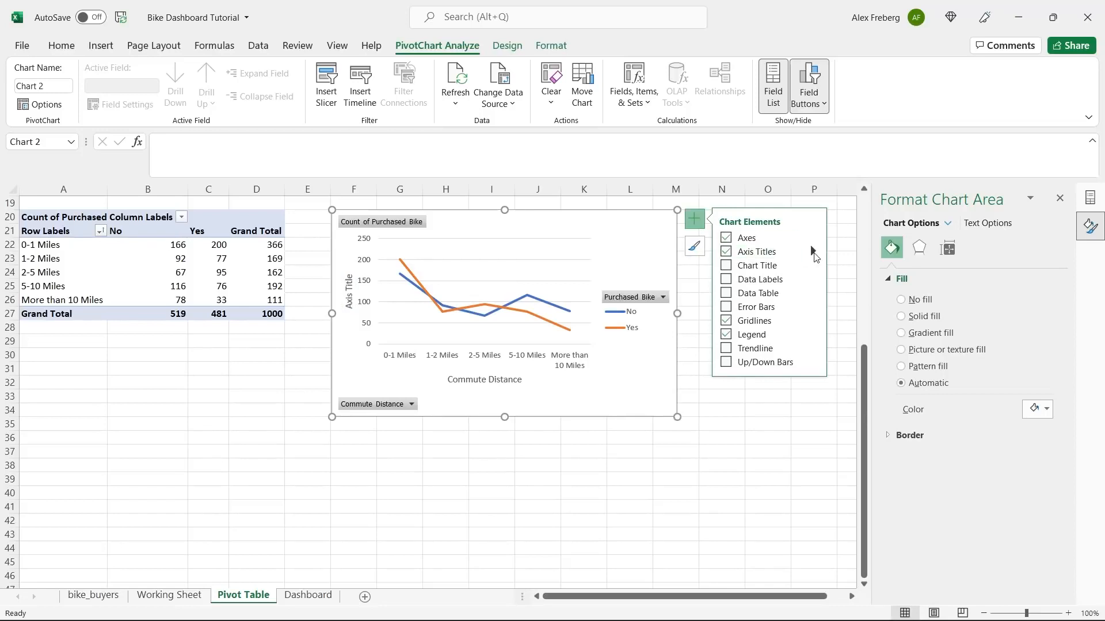
{"action": "left_click", "coordinate": [813, 251]}
{"action": "left_click", "coordinate": [846, 255]}
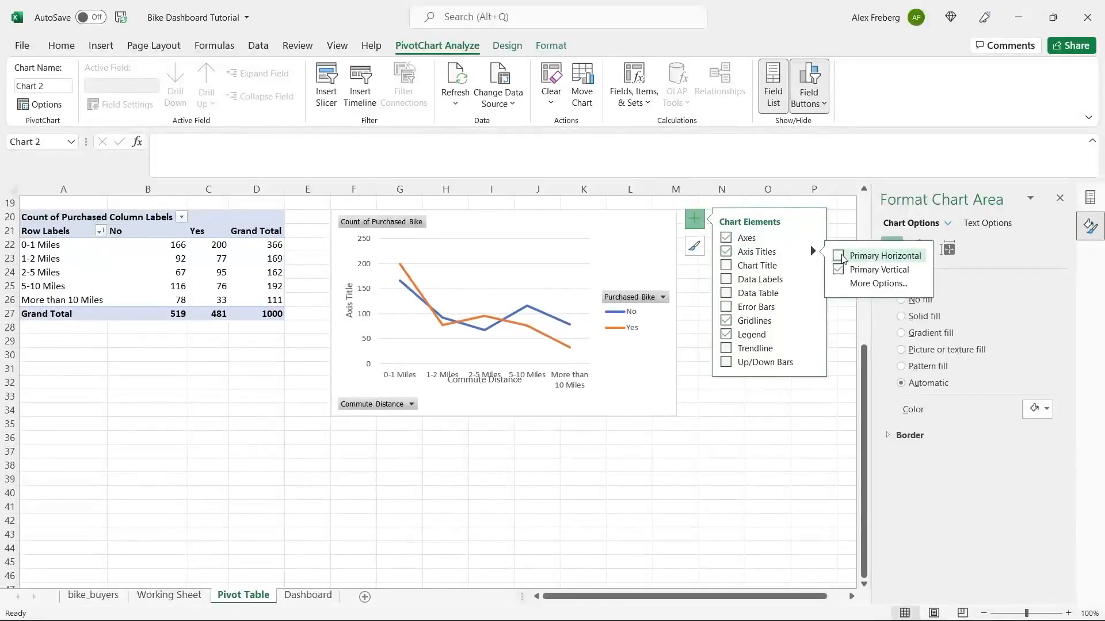
{"action": "left_click", "coordinate": [846, 256]}
{"action": "left_click", "coordinate": [844, 270]}
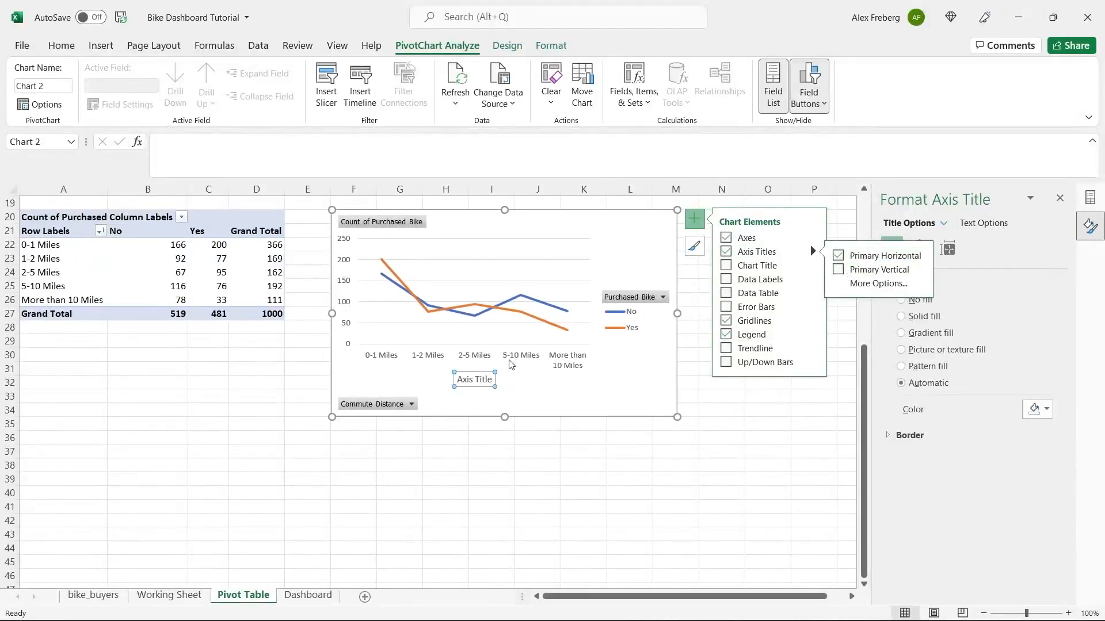
{"action": "left_click", "coordinate": [475, 380]}
{"action": "double_click", "coordinate": [475, 381]}
{"action": "left_click", "coordinate": [476, 381]}
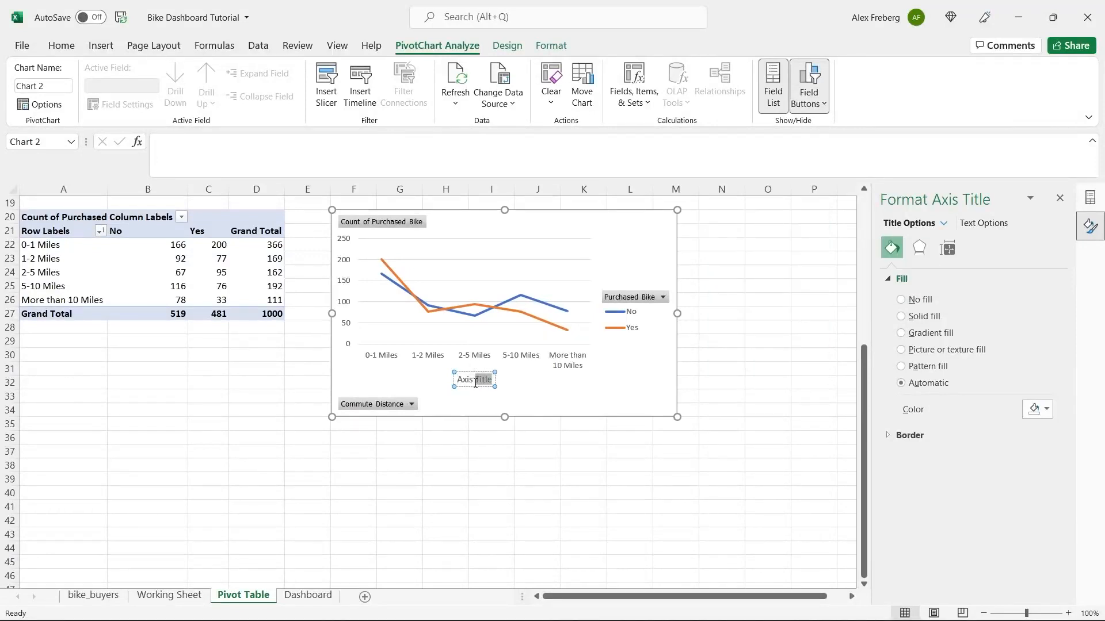
{"action": "triple_click", "coordinate": [476, 381]}
{"action": "type", "text": "Commute Distan"}
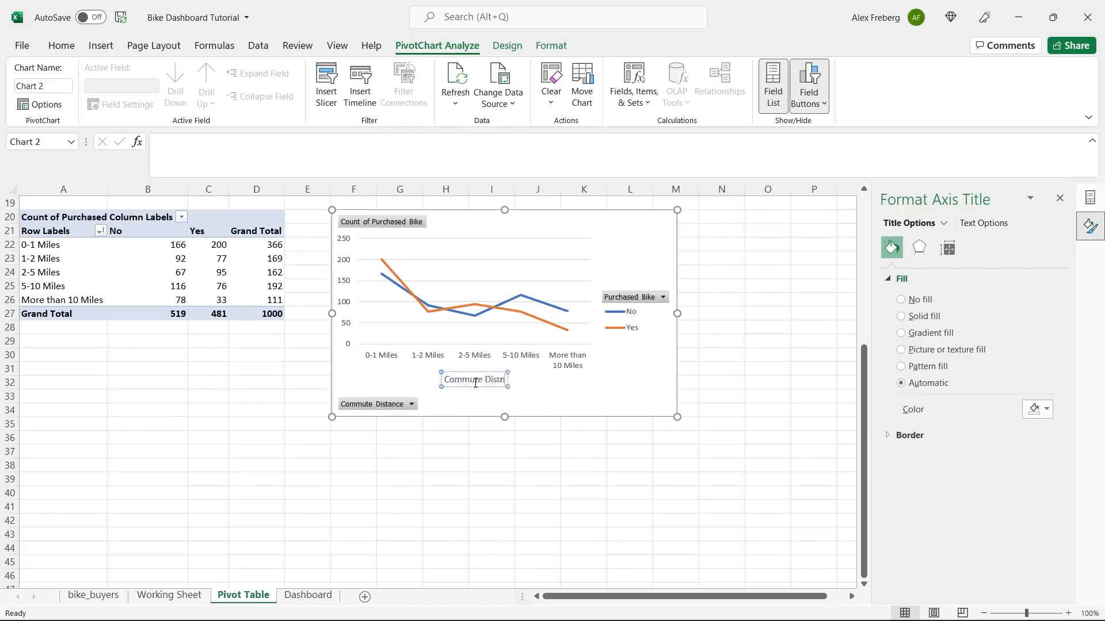
{"action": "type", "text": "ce"}
{"action": "left_click", "coordinate": [565, 402]}
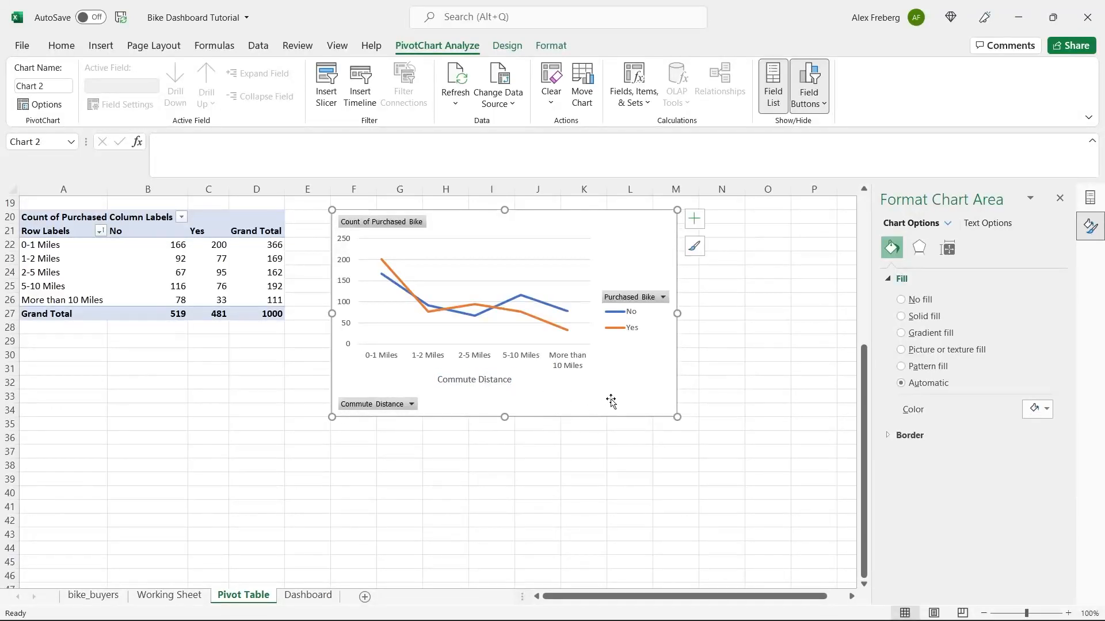
{"action": "left_click", "coordinate": [695, 219]}
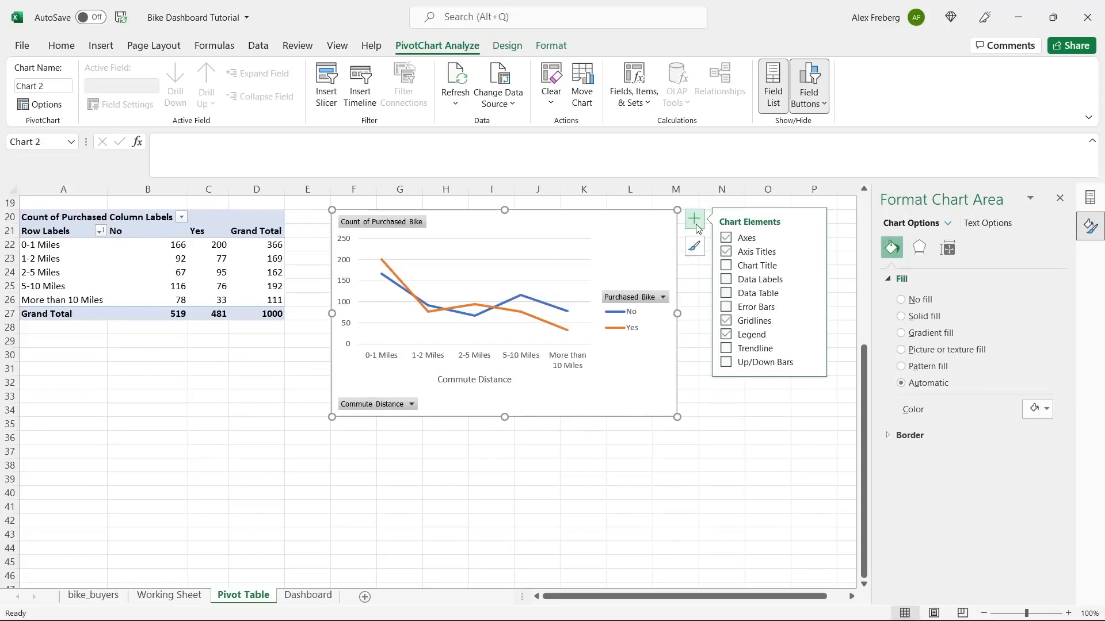
- Title the line chart 'Customer Commute', then select cell A41 below it
{"action": "left_click", "coordinate": [726, 266]}
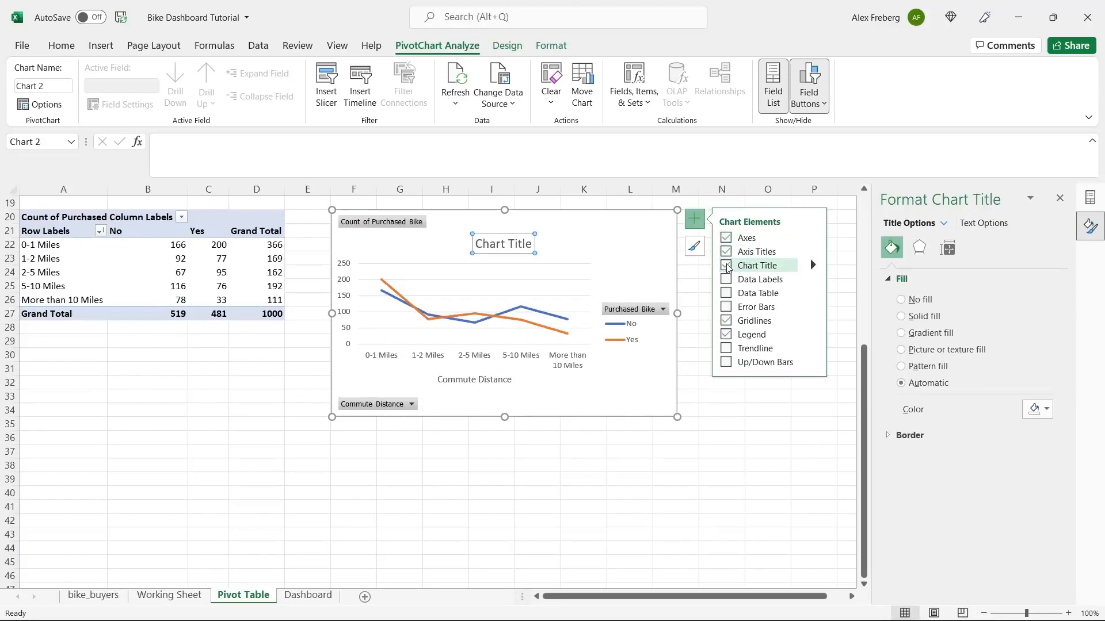
{"action": "triple_click", "coordinate": [506, 246]}
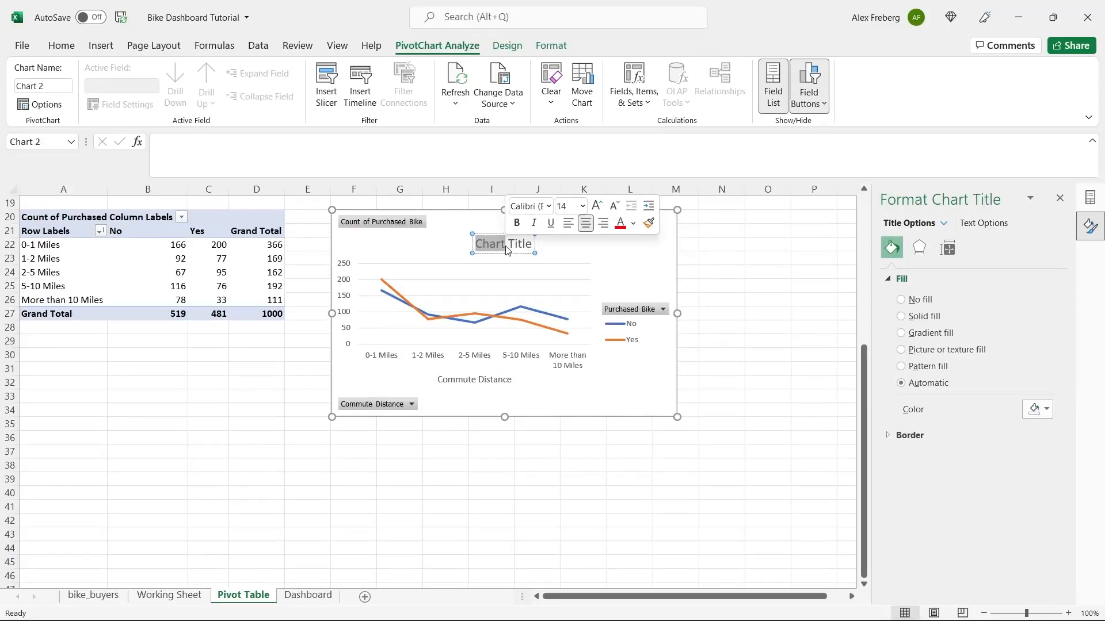
{"action": "type", "text": "Distance"}
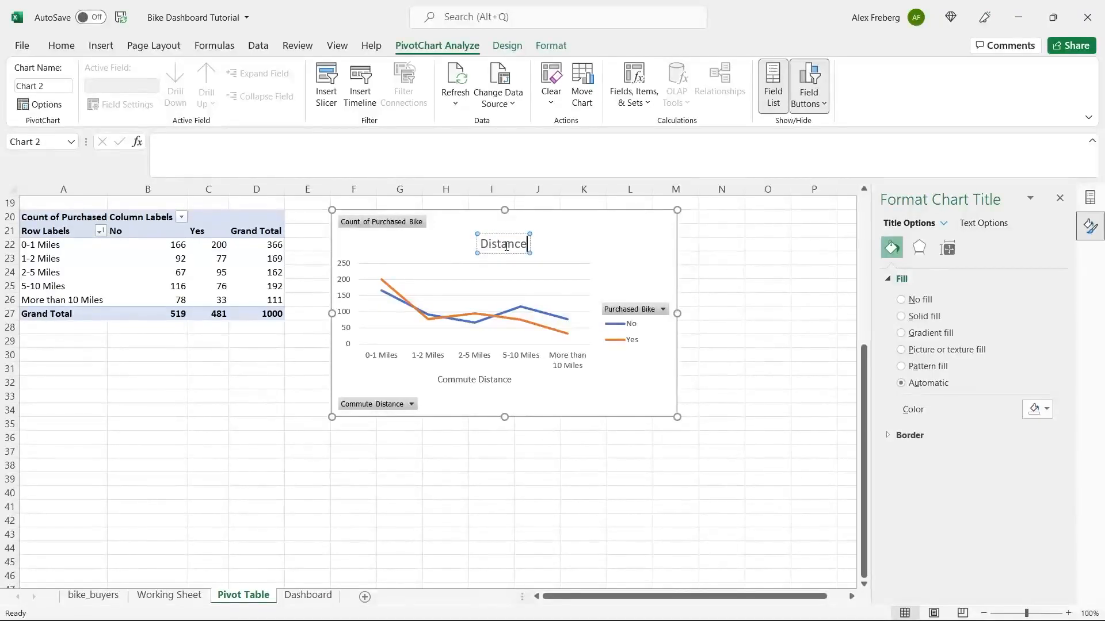
{"action": "type", "text": " Per Customer"}
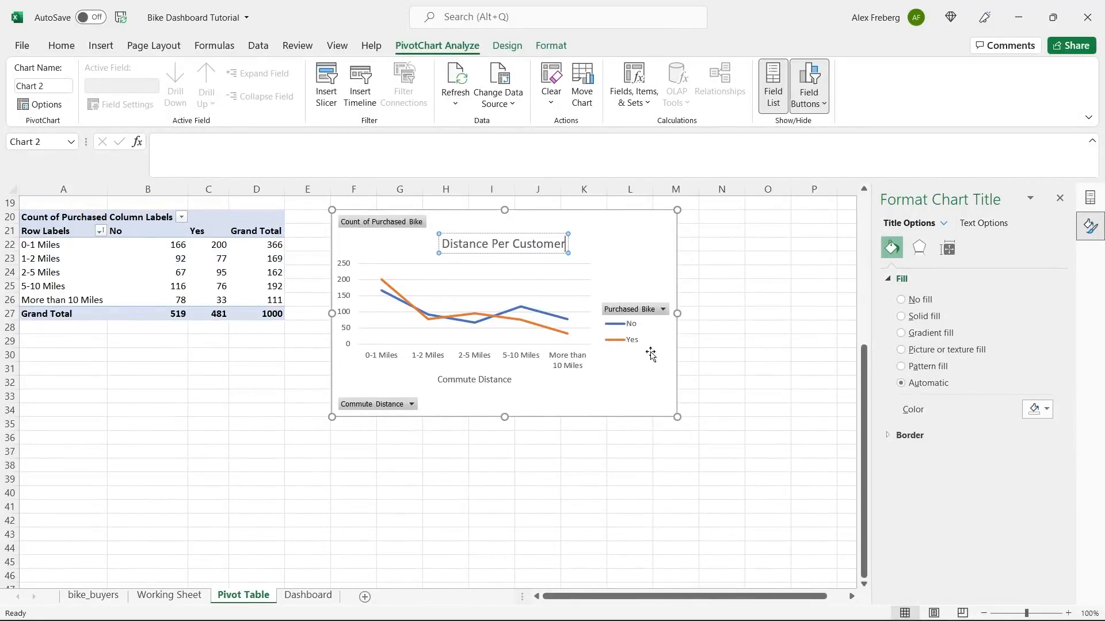
{"action": "double_click", "coordinate": [536, 246]}
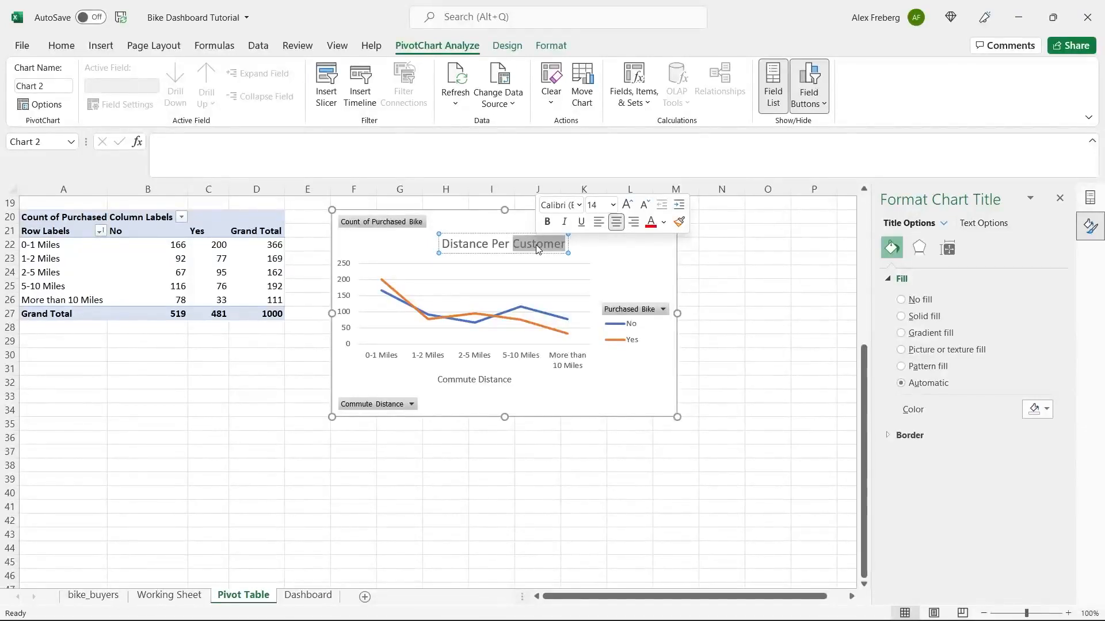
{"action": "key", "text": "BackSpace"}
{"action": "key", "text": "BackSpace"}
{"action": "key", "text": "BackSpace"}
{"action": "key", "text": "BackSpace"}
{"action": "key", "text": "BackSpace"}
{"action": "key", "text": "BackSpace"}
{"action": "key", "text": "BackSpace"}
{"action": "key", "text": "BackSpace"}
{"action": "key", "text": "BackSpace"}
{"action": "key", "text": "BackSpace"}
{"action": "key", "text": "BackSpace"}
{"action": "key", "text": "BackSpace"}
{"action": "key", "text": "BackSpace"}
{"action": "key", "text": "BackSpace"}
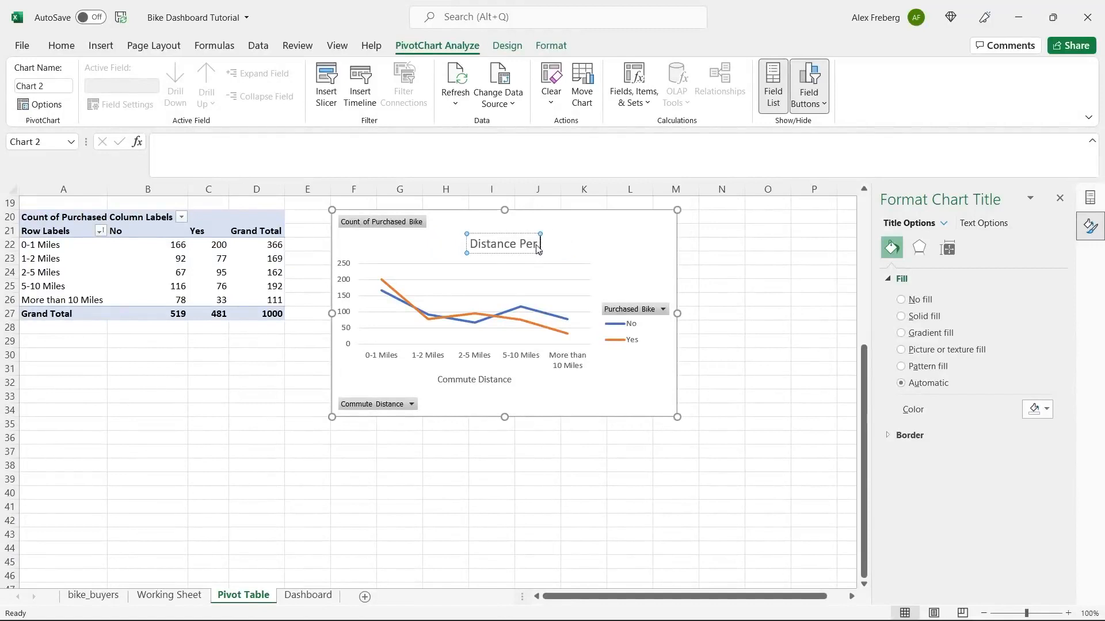
{"action": "type", "text": "Cu"}
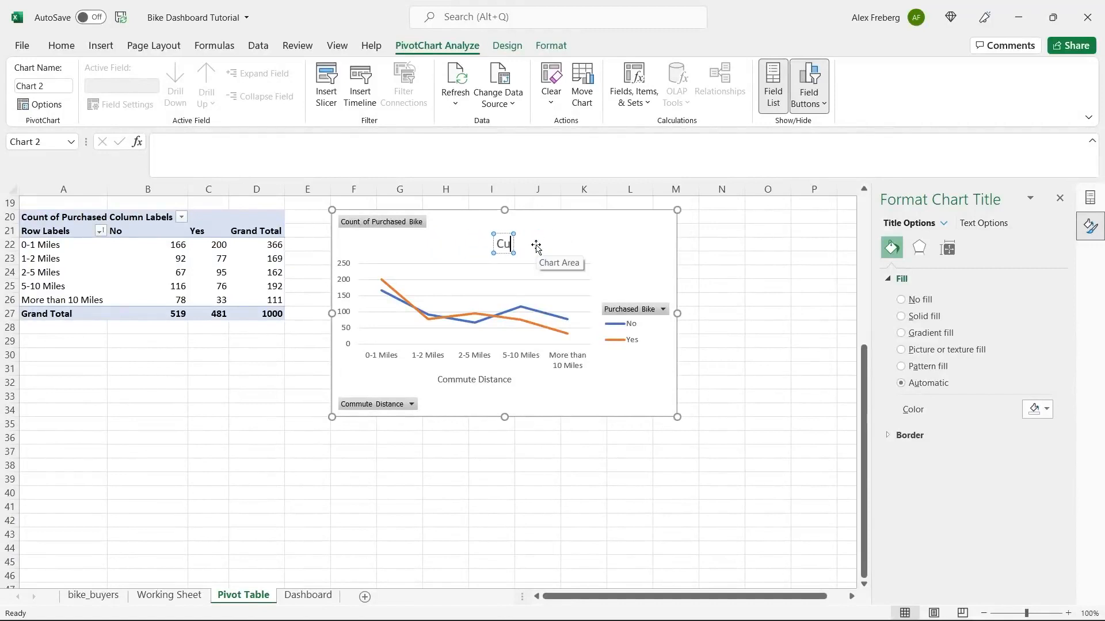
{"action": "type", "text": "stomer Commute"}
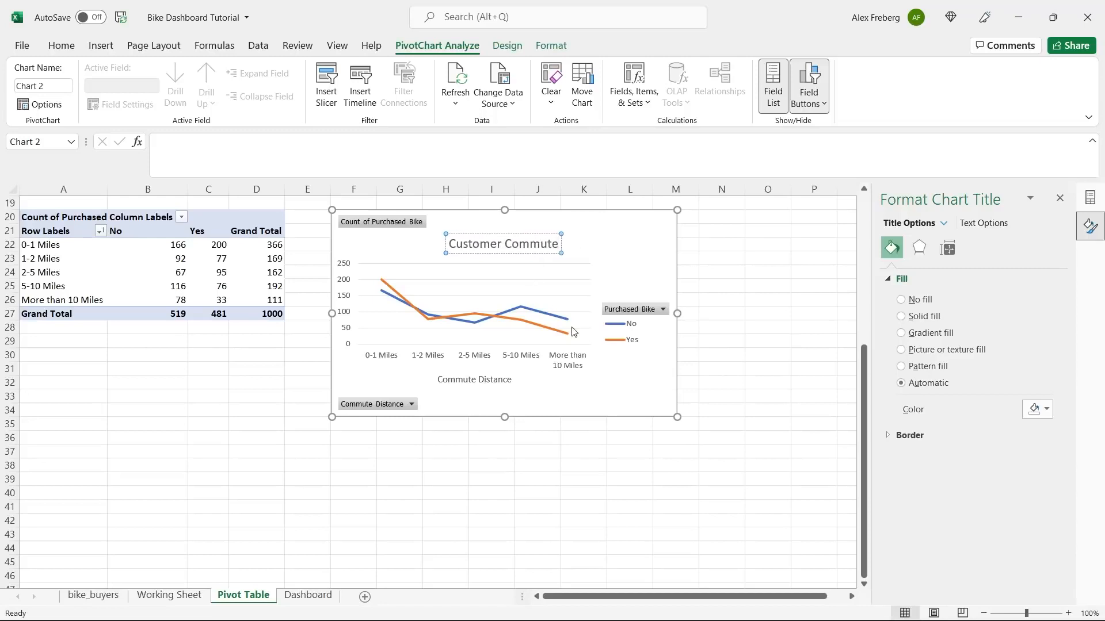
{"action": "left_click", "coordinate": [621, 374]}
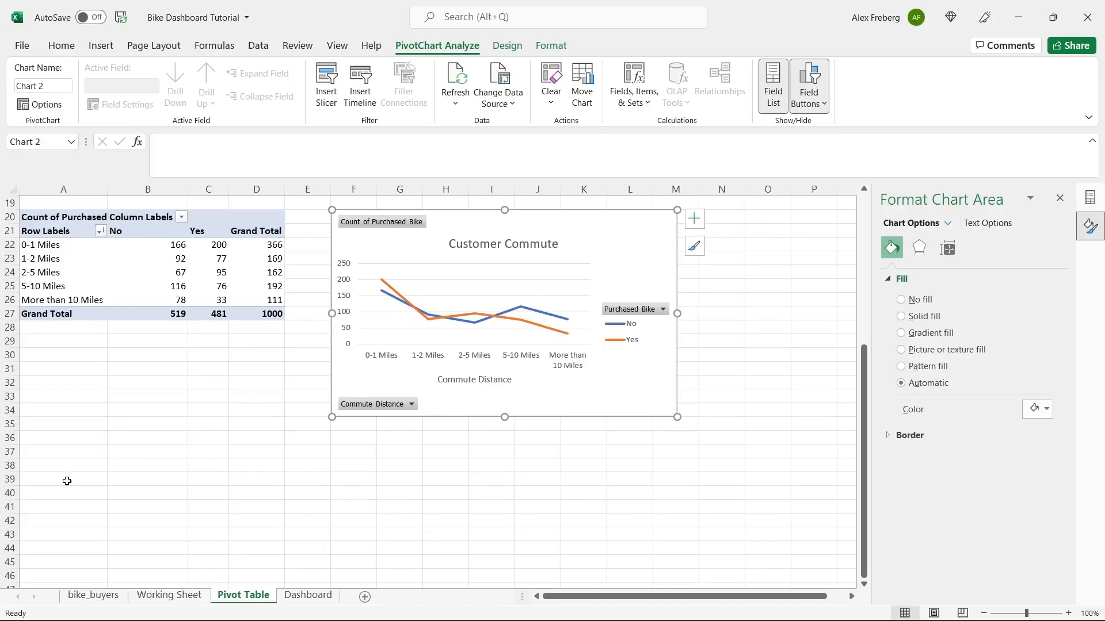
{"action": "left_click", "coordinate": [65, 499]}
{"action": "scroll", "coordinate": [65, 499], "scroll_direction": "down", "scroll_amount": 5}
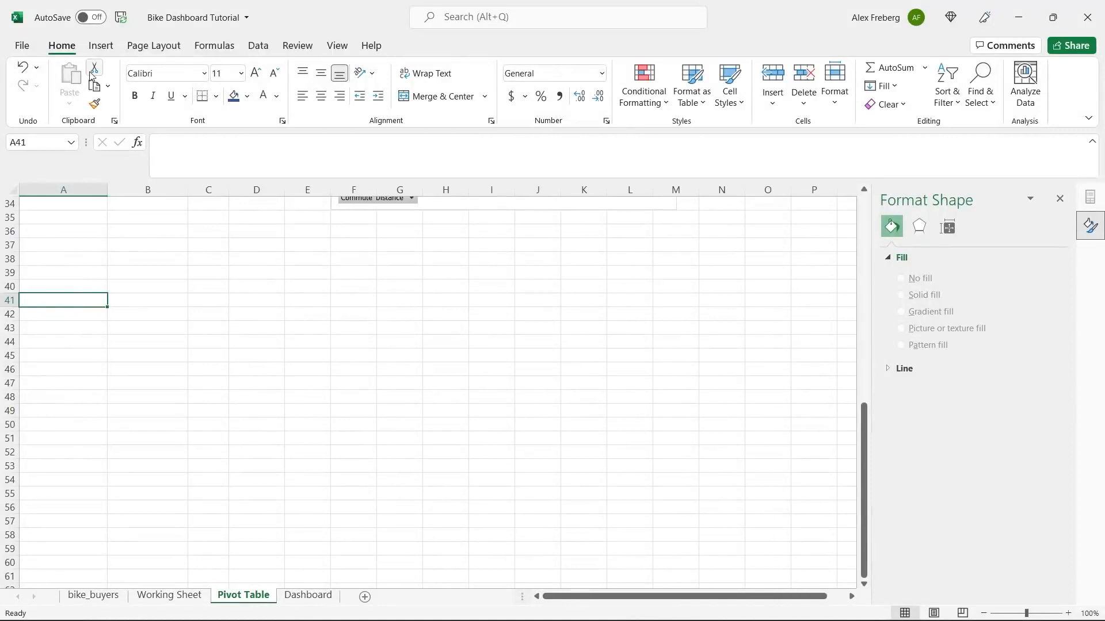
- Insert a PivotTable from Working Sheet A1:N1001 at A41 on the existing Pivot Table sheet
{"action": "left_click", "coordinate": [100, 46]}
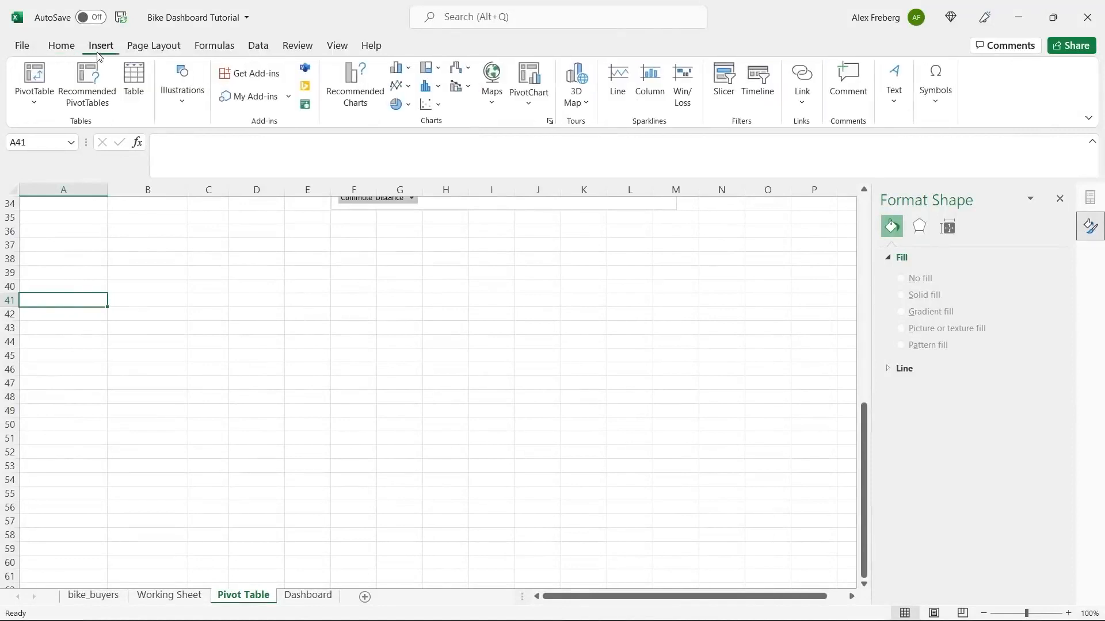
{"action": "left_click", "coordinate": [35, 72]}
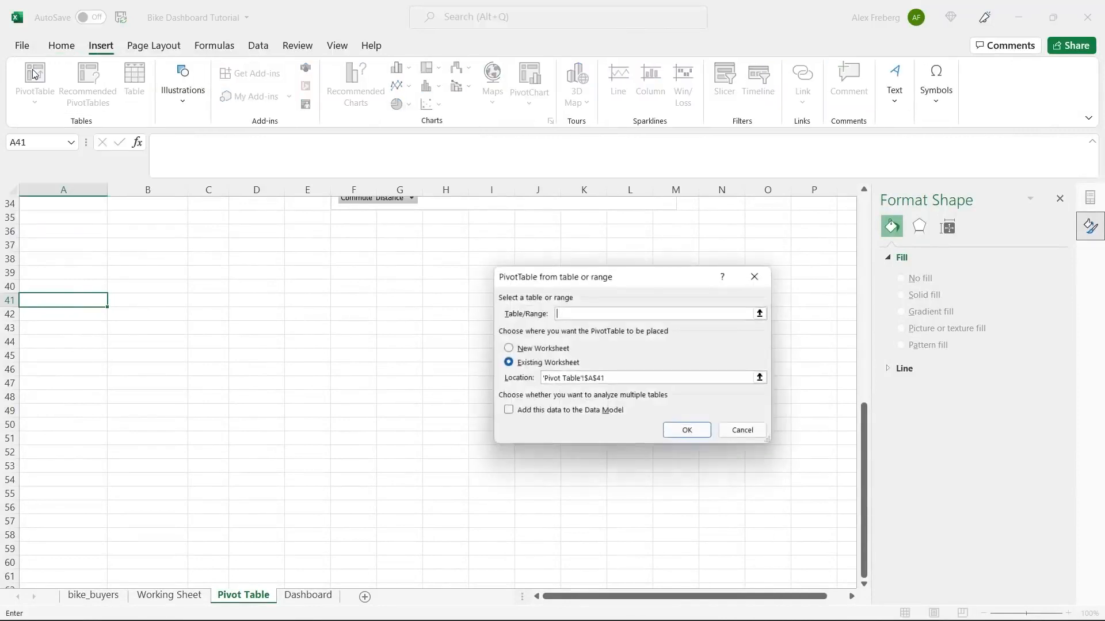
{"action": "left_click", "coordinate": [172, 596]}
{"action": "left_click", "coordinate": [184, 437]}
{"action": "key", "text": "ctrl+a"}
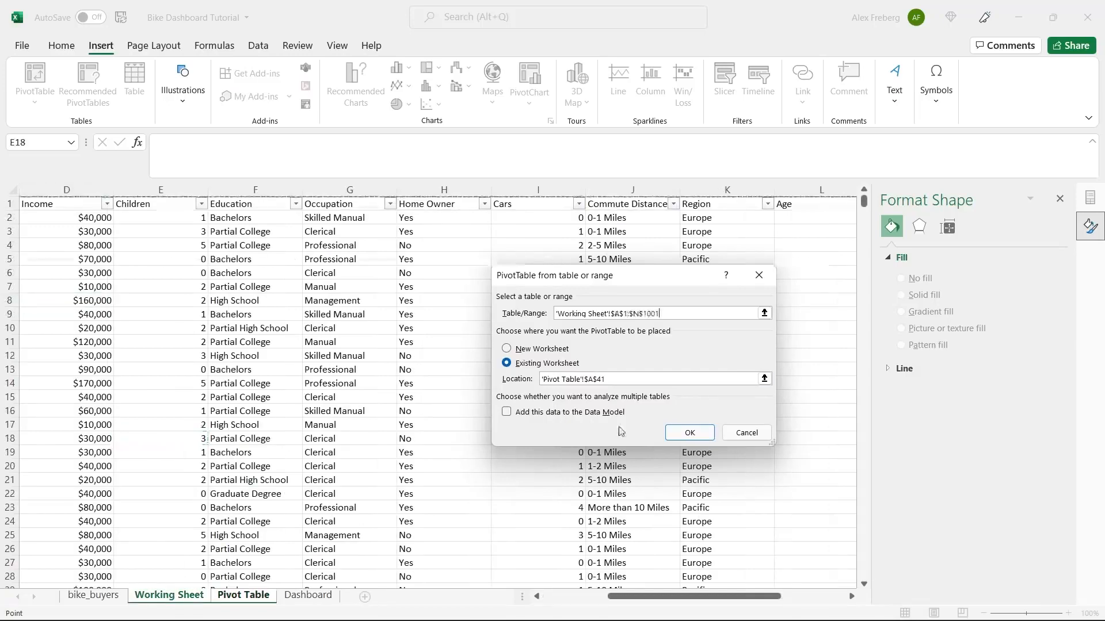
{"action": "left_click", "coordinate": [689, 433]}
{"action": "left_click", "coordinate": [174, 382]}
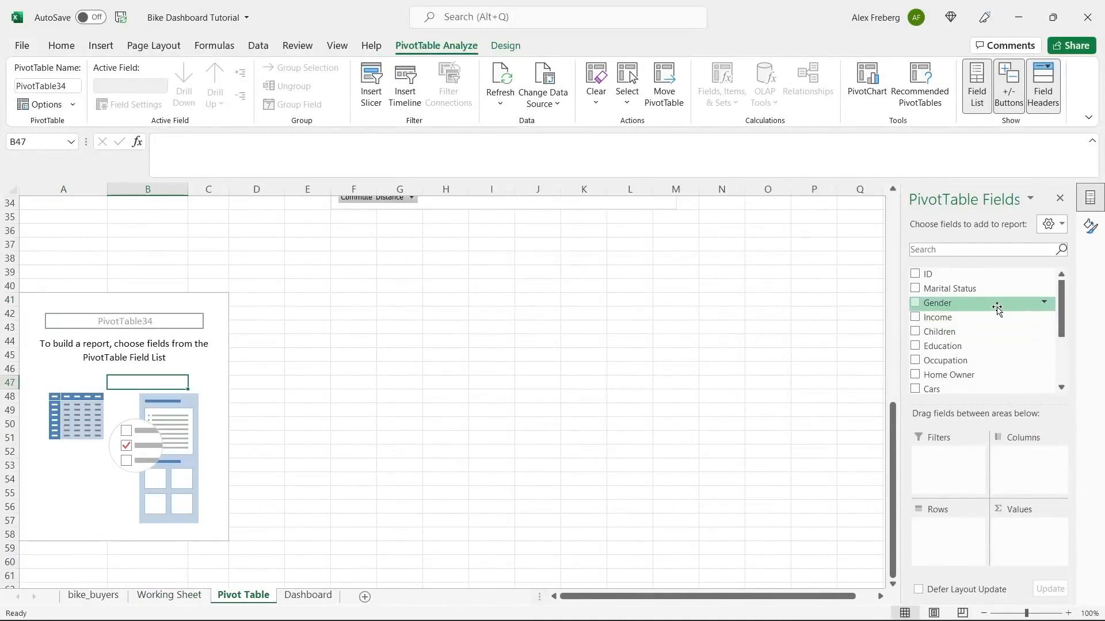
- Place Age Brackets in rows and Purchased Bike in columns and values, totalling 1000
{"action": "left_click_drag", "start_coordinate": [1061, 295], "coordinate": [1070, 364]}
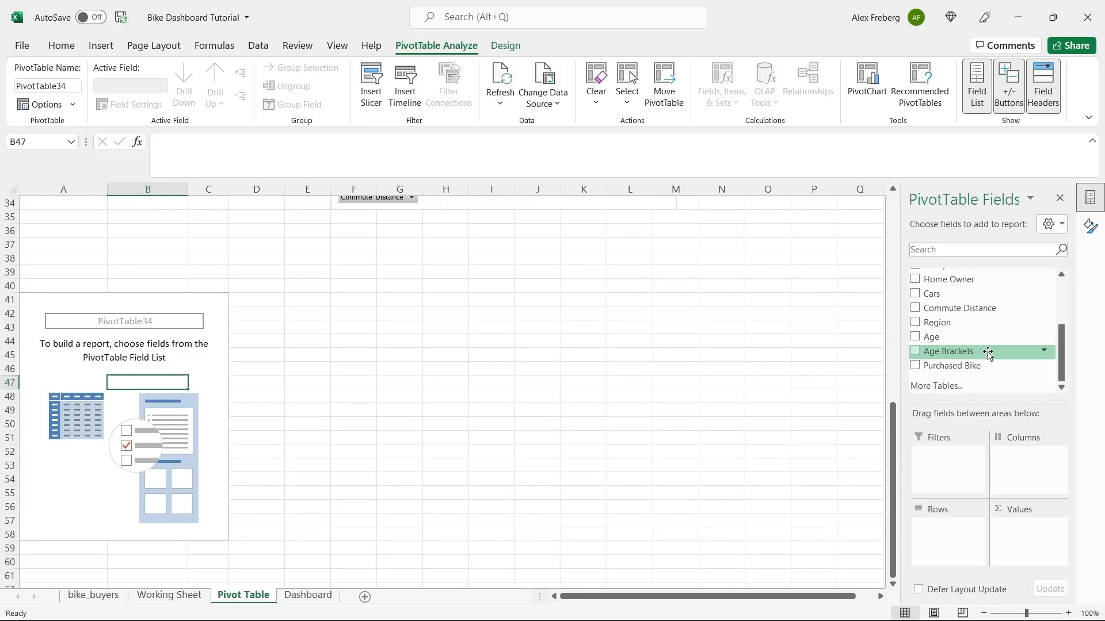
{"action": "left_click_drag", "start_coordinate": [987, 354], "coordinate": [956, 530]}
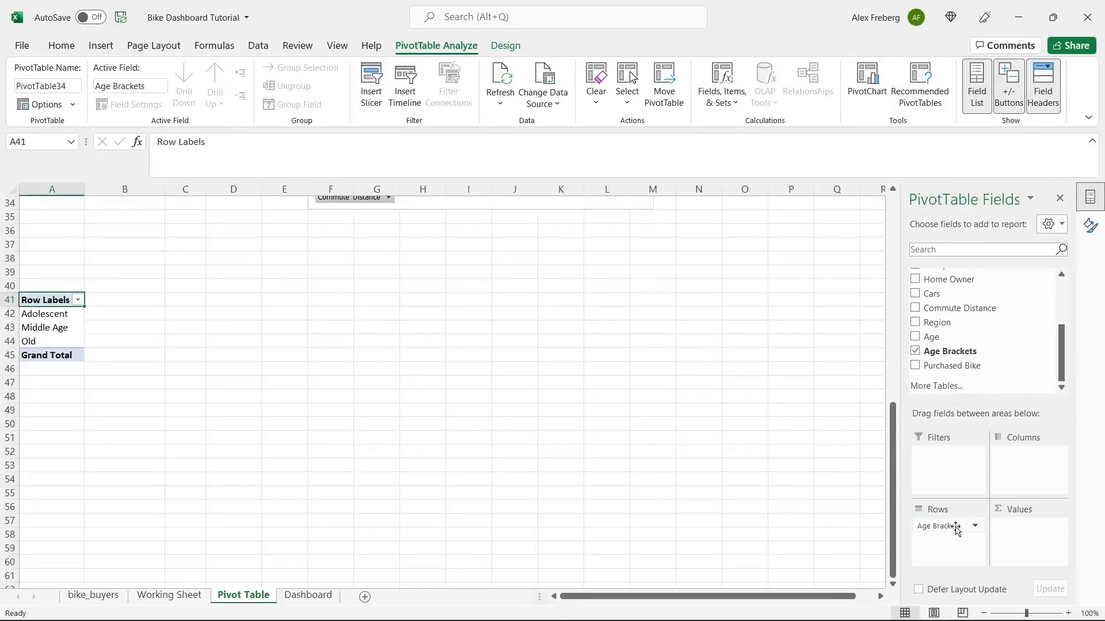
{"action": "left_click_drag", "start_coordinate": [1007, 365], "coordinate": [1018, 538]}
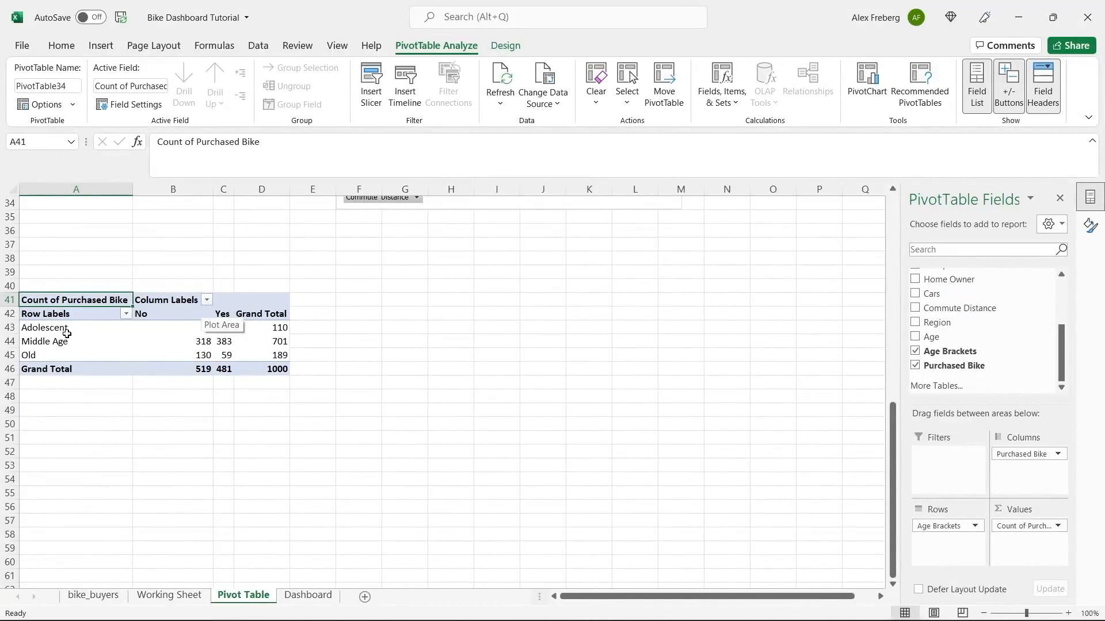
{"action": "left_click", "coordinate": [178, 347]}
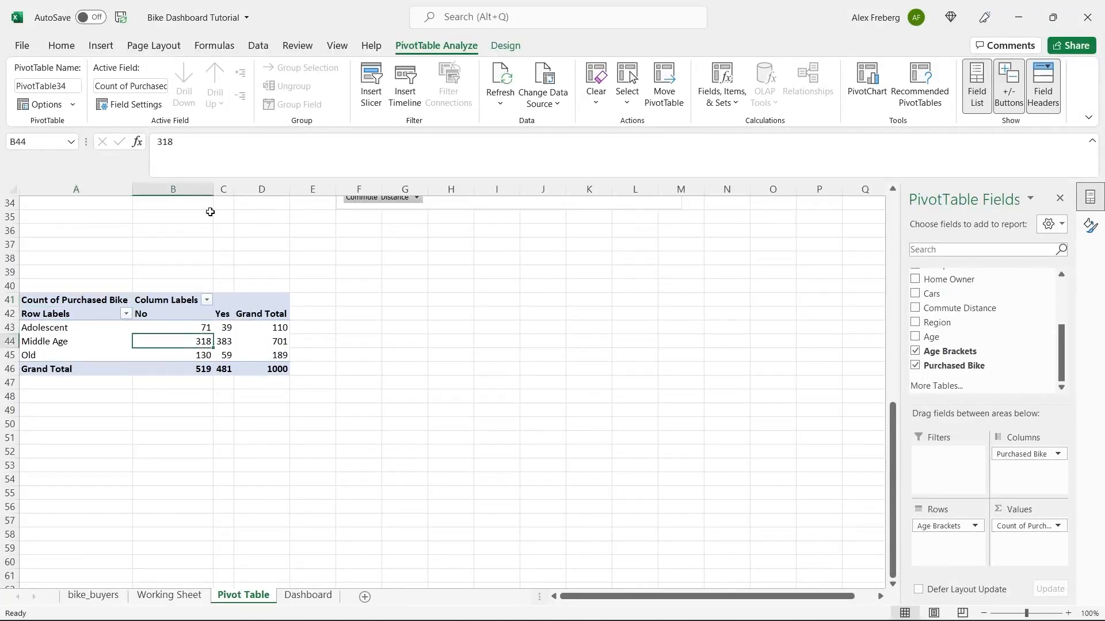
{"action": "left_click", "coordinate": [101, 46]}
- Insert a Line with Markers pivot chart of age-bracket purchases and place it beside PivotTable34
{"action": "left_click", "coordinate": [365, 81]}
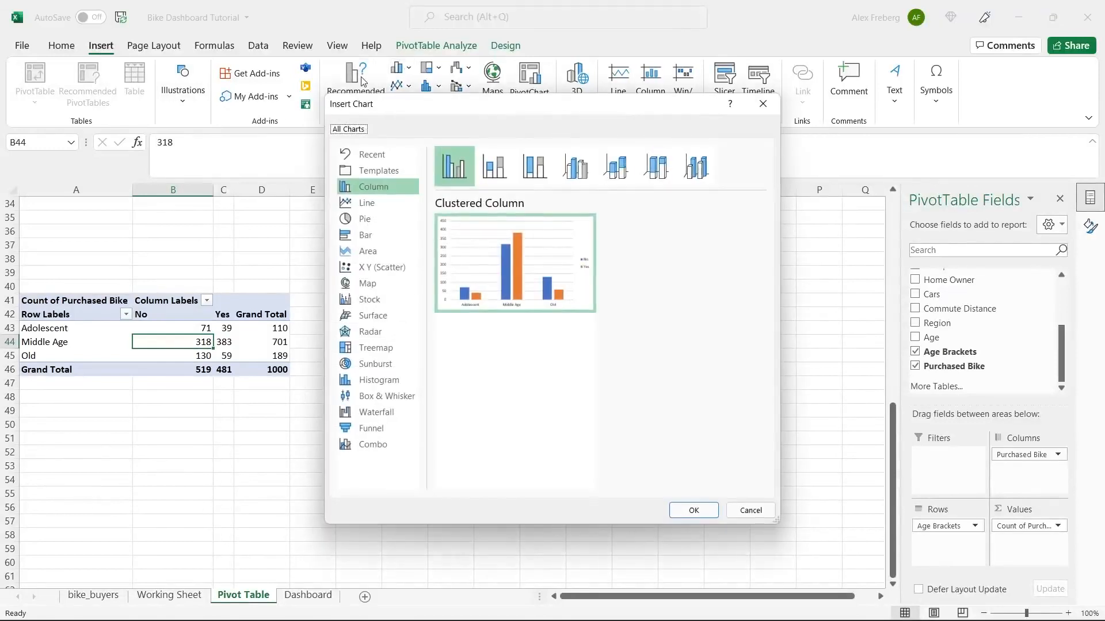
{"action": "left_click", "coordinate": [384, 206]}
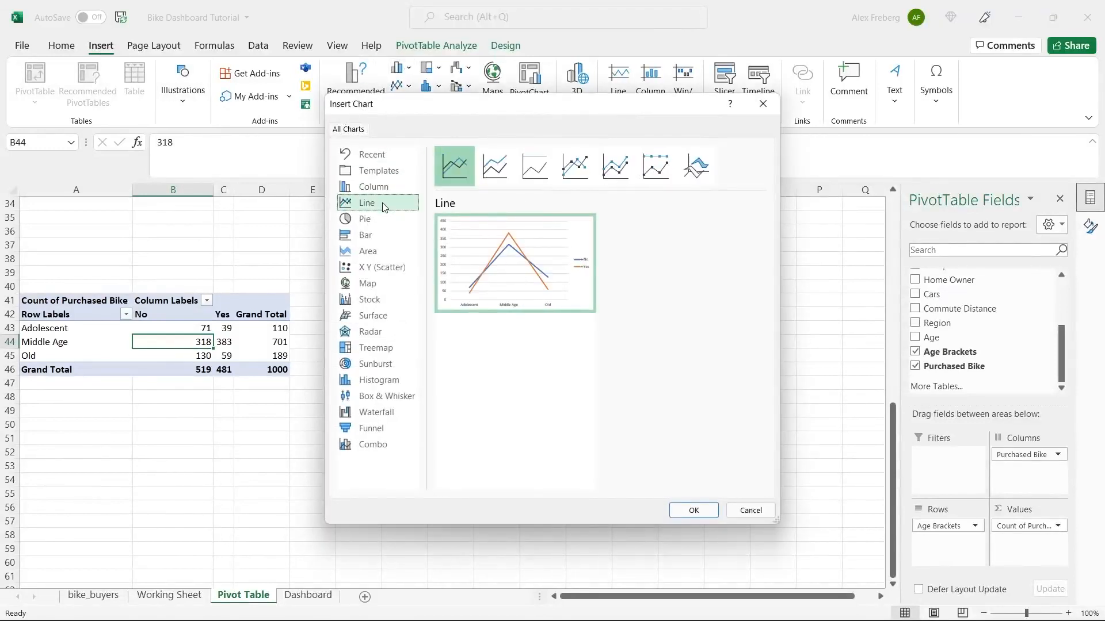
{"action": "mouse_move", "coordinate": [462, 240]}
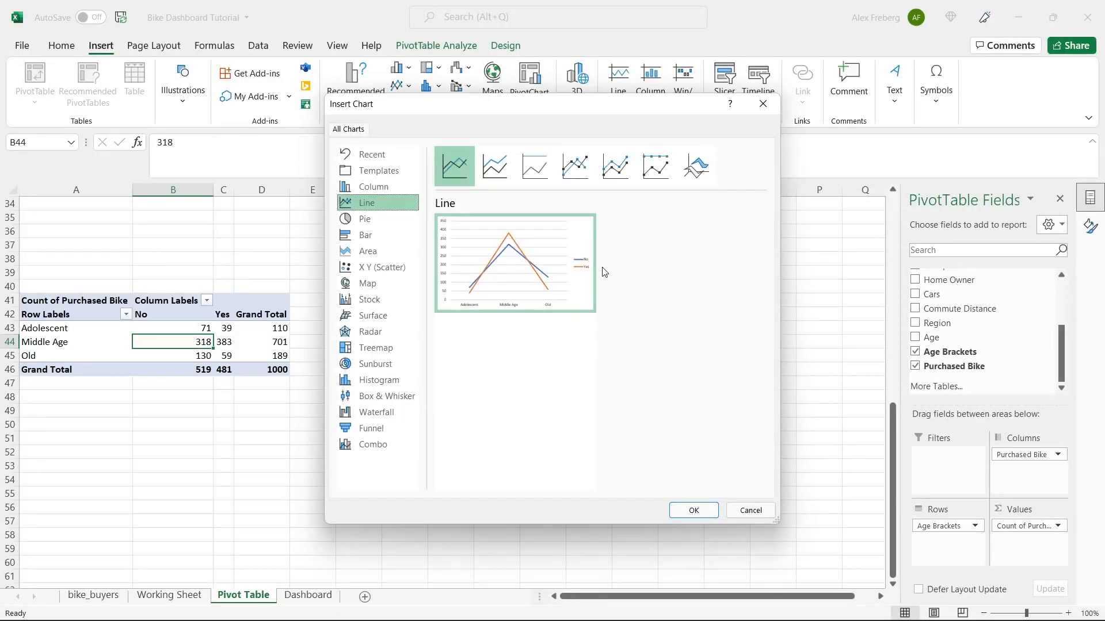
{"action": "left_click", "coordinate": [615, 167]}
{"action": "left_click", "coordinate": [661, 168]}
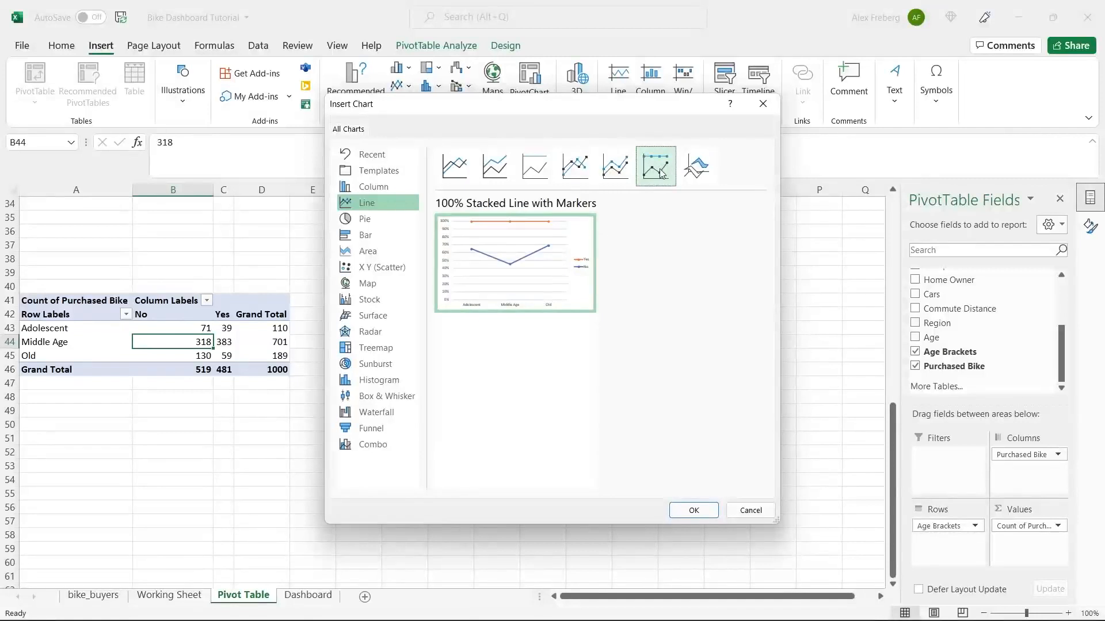
{"action": "left_click", "coordinate": [616, 170]}
{"action": "left_click", "coordinate": [589, 168]}
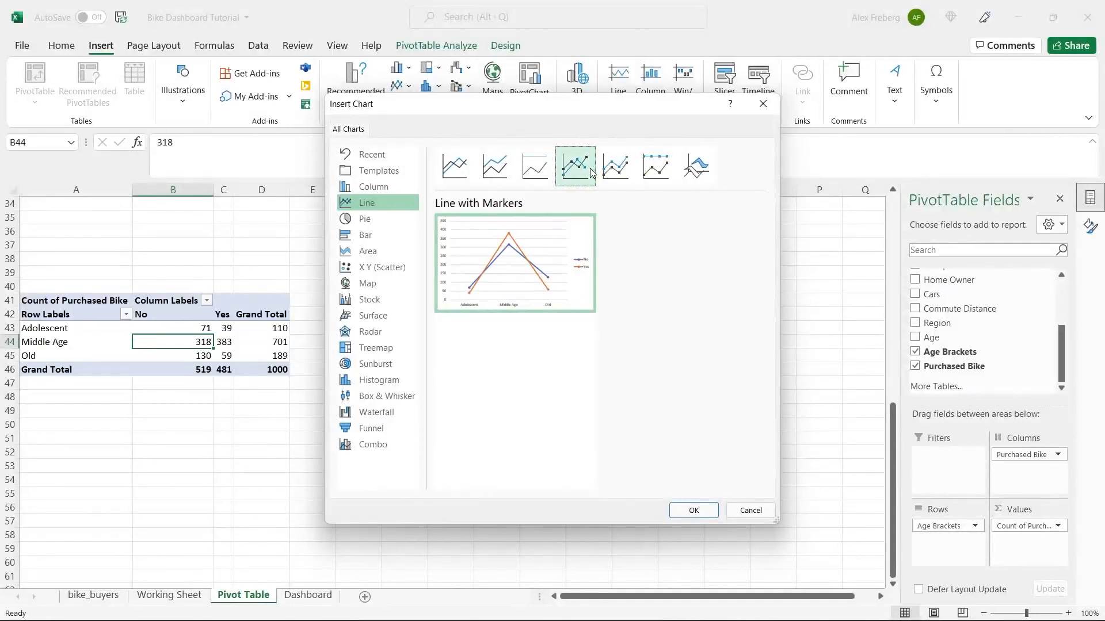
{"action": "left_click", "coordinate": [454, 166]}
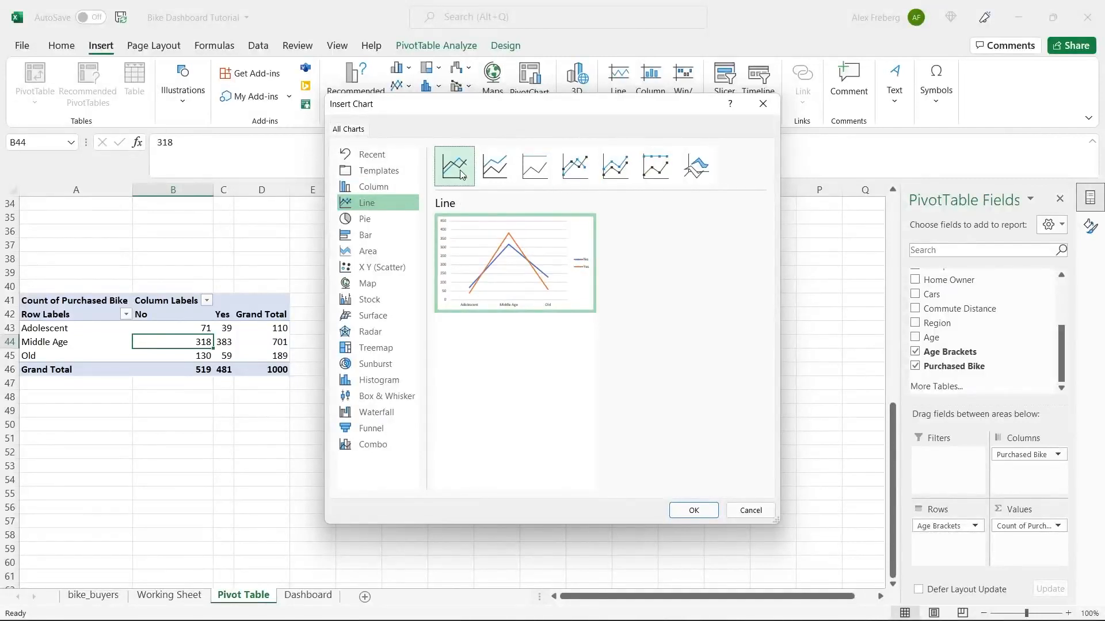
{"action": "left_click", "coordinate": [585, 170]}
{"action": "left_click", "coordinate": [474, 169]}
{"action": "left_click", "coordinate": [563, 171]}
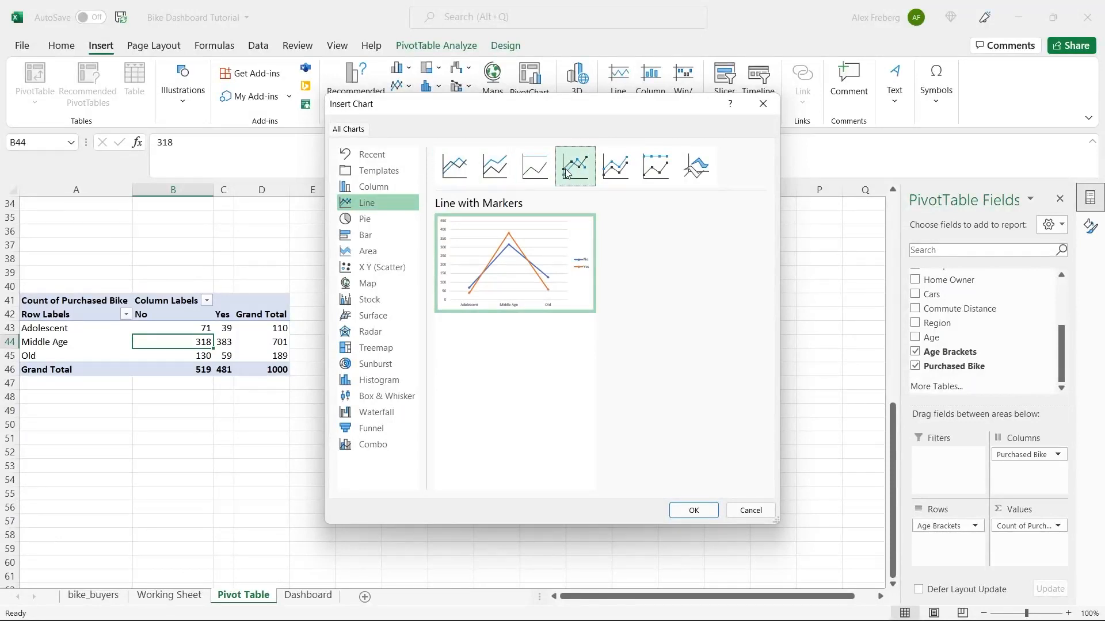
{"action": "left_click", "coordinate": [698, 512]}
{"action": "left_click_drag", "start_coordinate": [510, 296], "coordinate": [558, 299]}
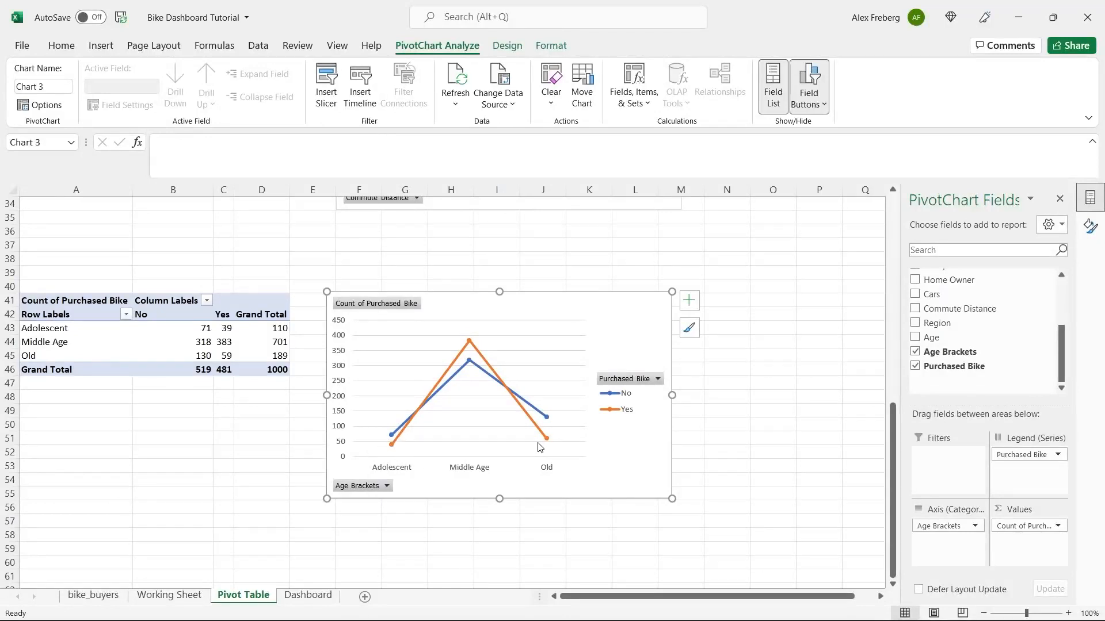
- Add a primary horizontal axis title to the age chart and enter 'Age Bracker' as its text
{"action": "mouse_move", "coordinate": [546, 447]}
{"action": "left_click", "coordinate": [690, 301]}
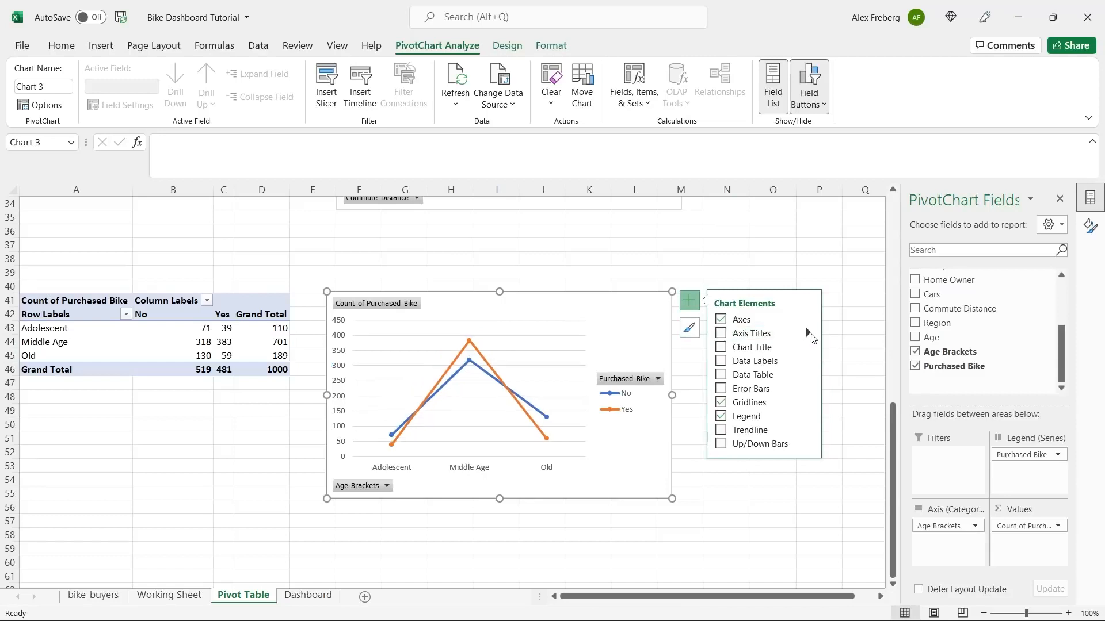
{"action": "mouse_move", "coordinate": [812, 336]}
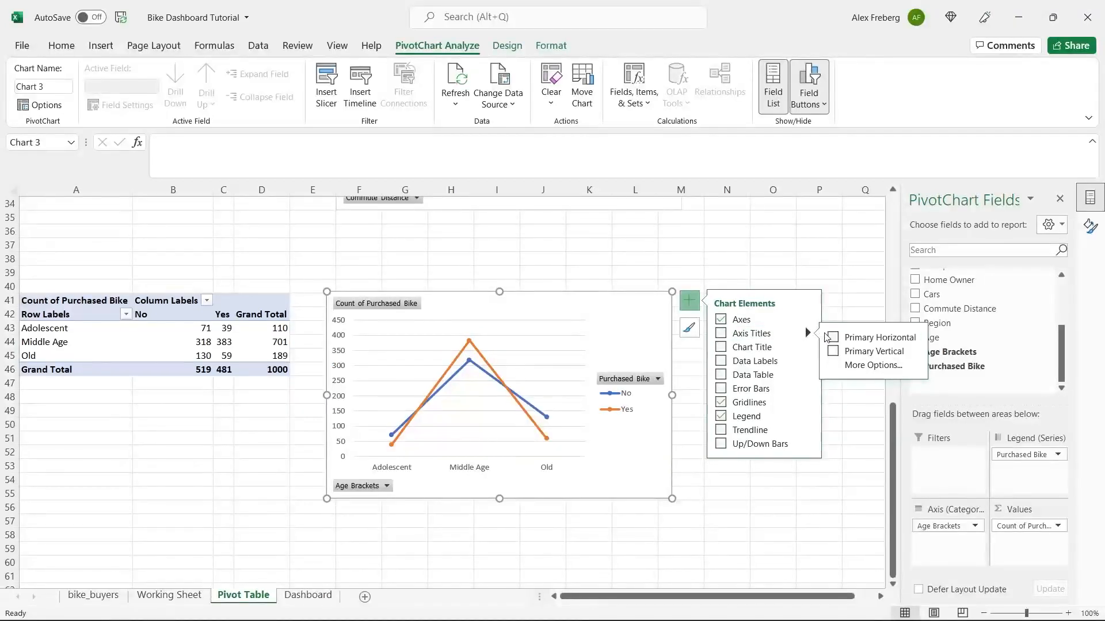
{"action": "left_click", "coordinate": [833, 352]}
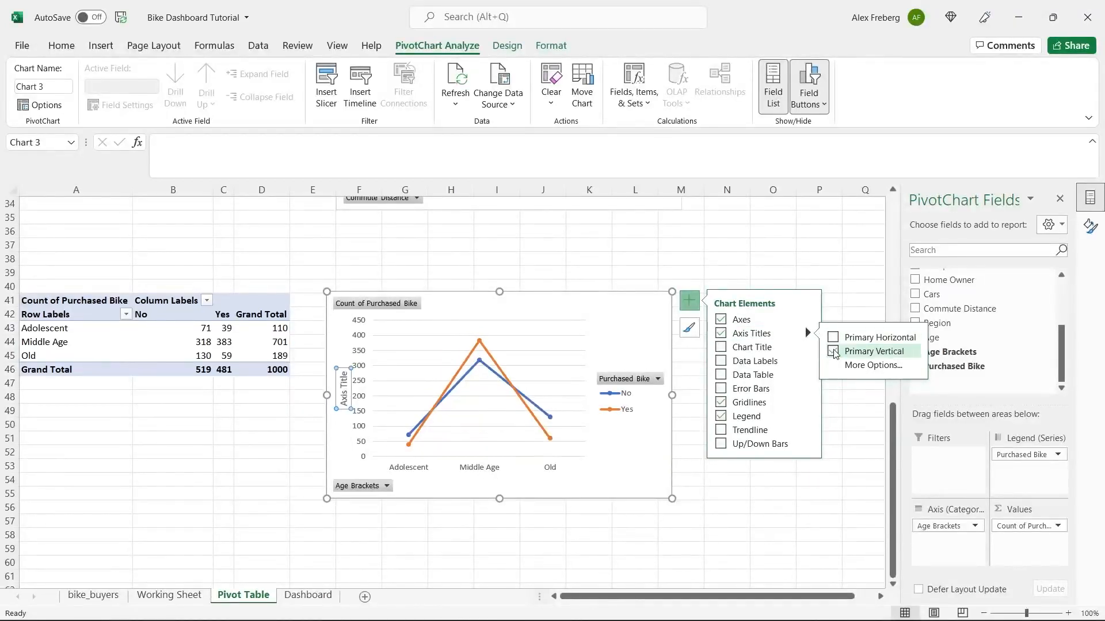
{"action": "left_click", "coordinate": [834, 338]}
{"action": "double_click", "coordinate": [478, 463]}
{"action": "triple_click", "coordinate": [476, 465]}
{"action": "triple_click", "coordinate": [476, 464]}
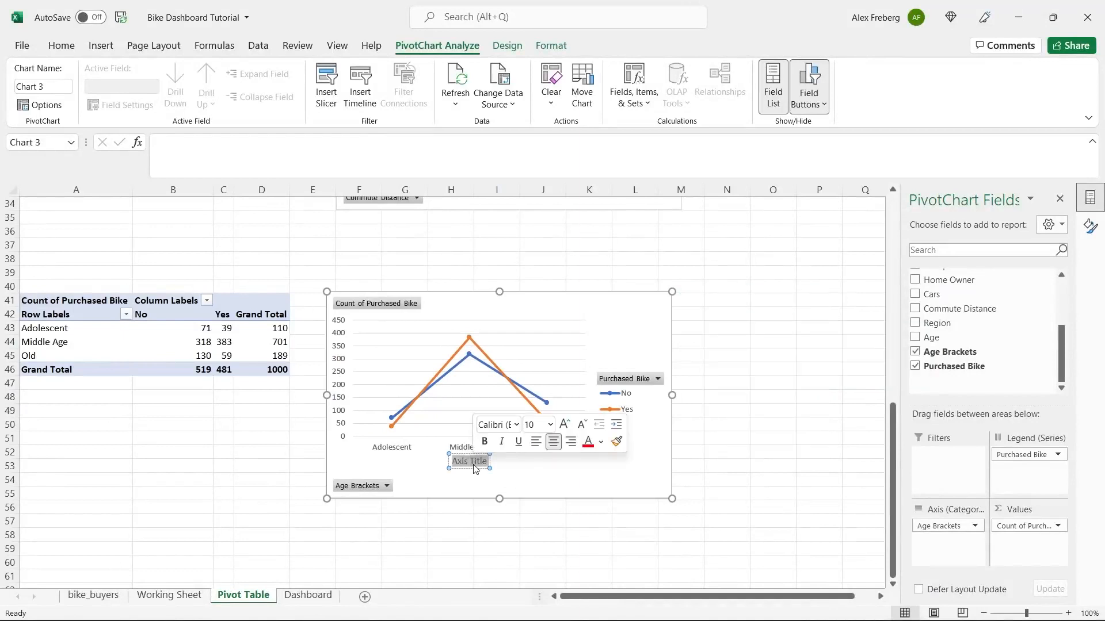
{"action": "type", "text": "Age Bracke"}
{"action": "type", "text": "r"}
{"action": "left_click", "coordinate": [528, 480]}
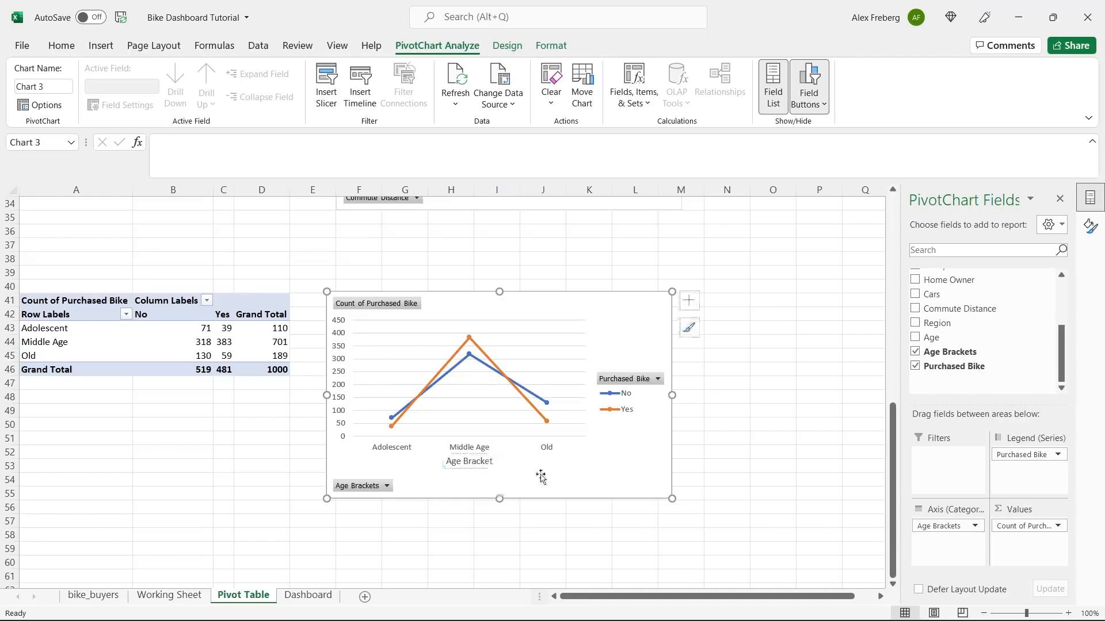
{"action": "left_click", "coordinate": [689, 300]}
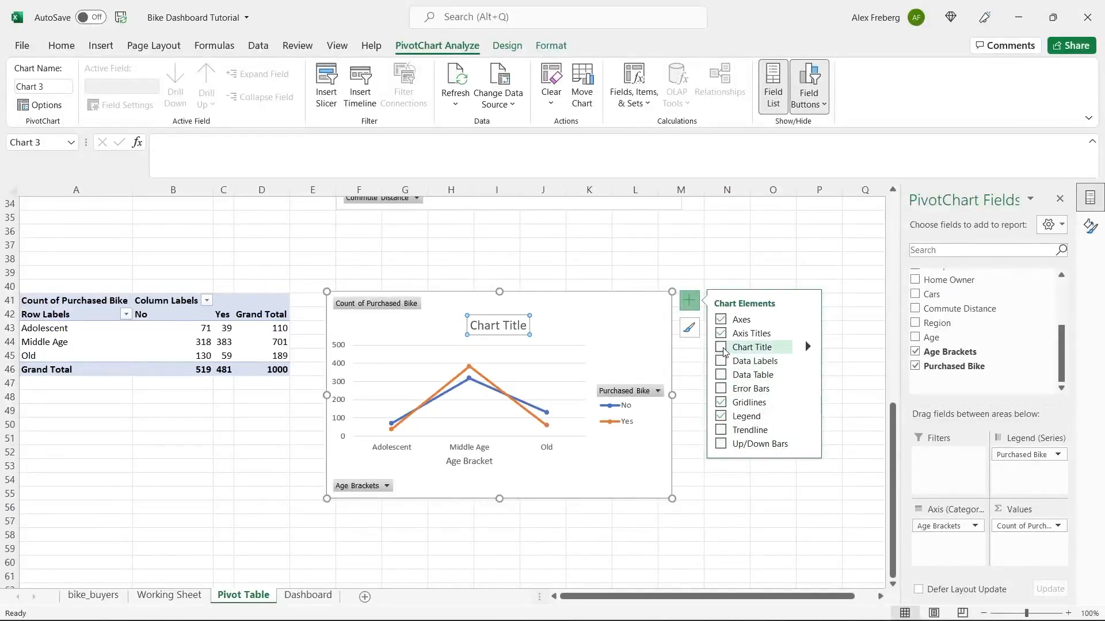
- Replace the age line chart's placeholder title with 'Customer Age Brackets'
{"action": "double_click", "coordinate": [485, 326]}
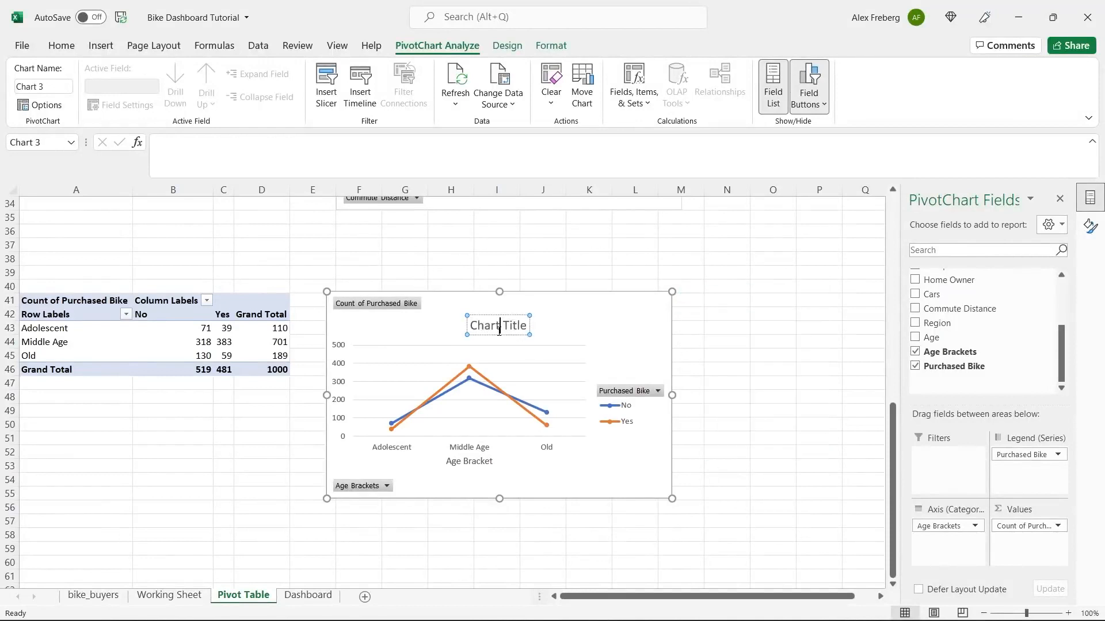
{"action": "triple_click", "coordinate": [499, 333]}
{"action": "type", "text": "Cus"}
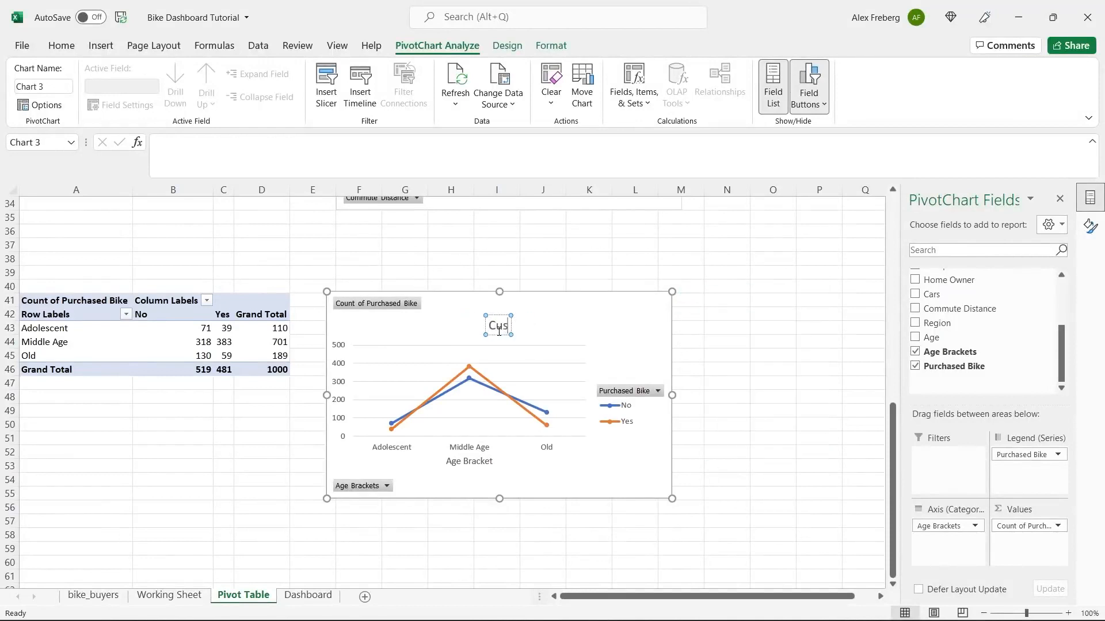
{"action": "type", "text": "tomer Age Brackets"}
{"action": "left_click", "coordinate": [644, 321]}
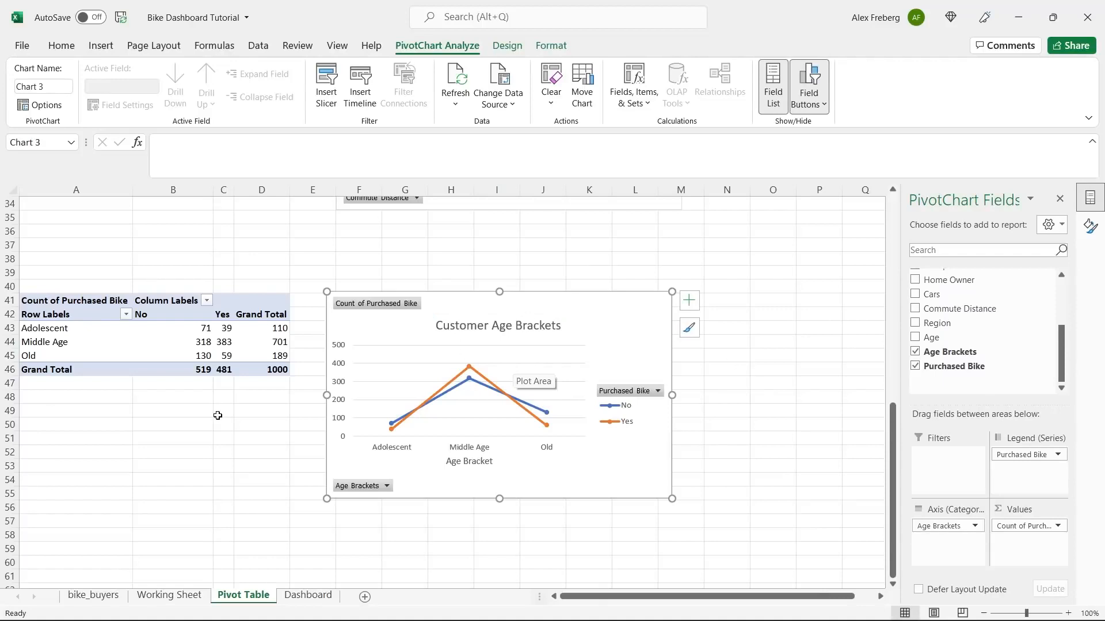
{"action": "scroll", "coordinate": [217, 415], "scroll_direction": "down", "scroll_amount": 1}
- Copy the age-bracket pivot table A41:D46
{"action": "left_click", "coordinate": [150, 290]}
{"action": "key", "text": "ctrl+c"}
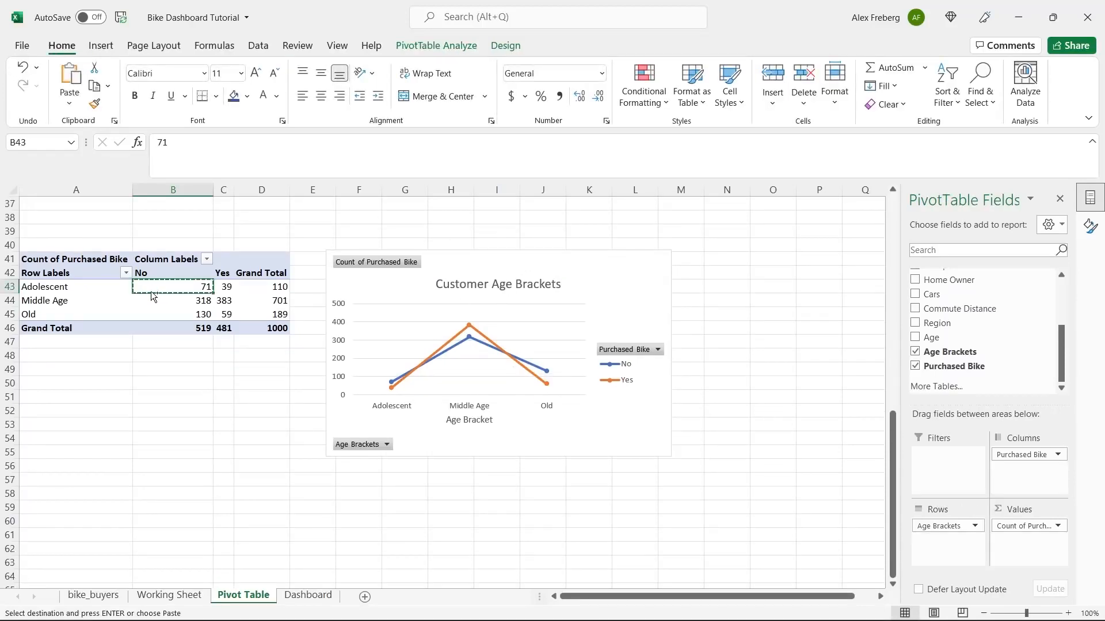
{"action": "left_click", "coordinate": [61, 261]}
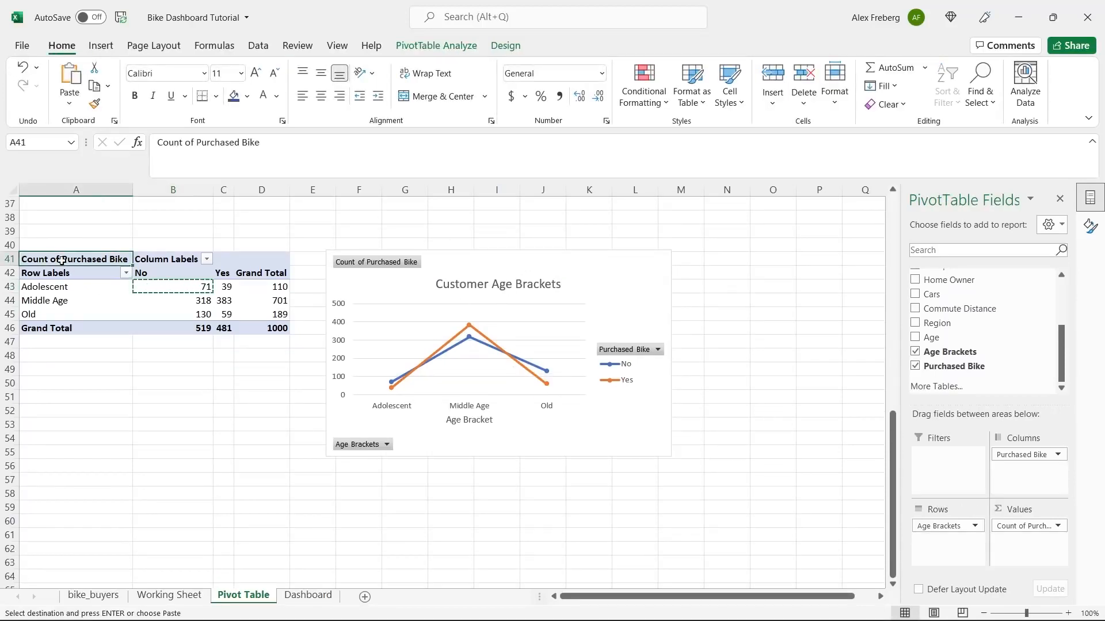
{"action": "left_click", "coordinate": [281, 325], "text": "shift"}
{"action": "key", "text": "ctrl+c"}
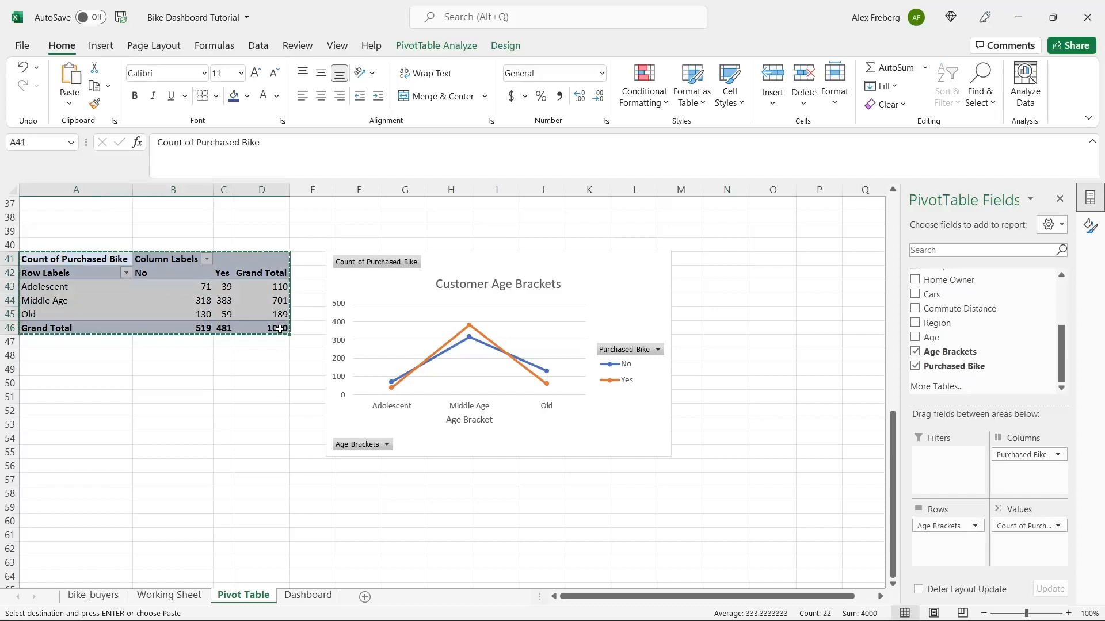
- Paste the pivot at A58 and drag Age Brackets out of the copy's Rows
{"action": "left_click", "coordinate": [80, 492]}
{"action": "key", "text": "ctrl+v"}
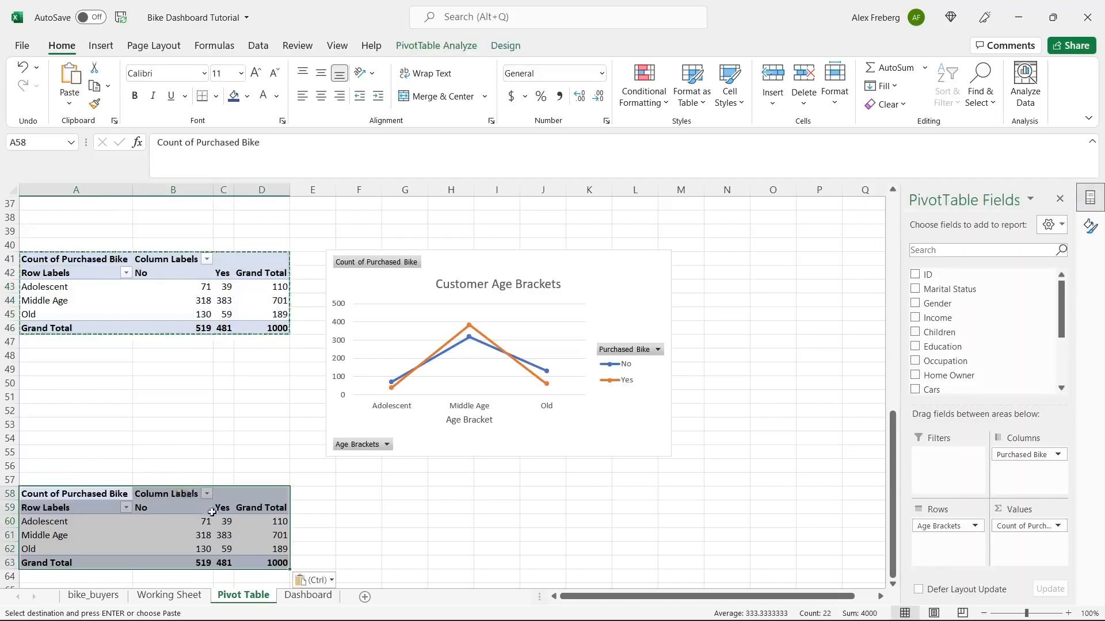
{"action": "left_click", "coordinate": [219, 520]}
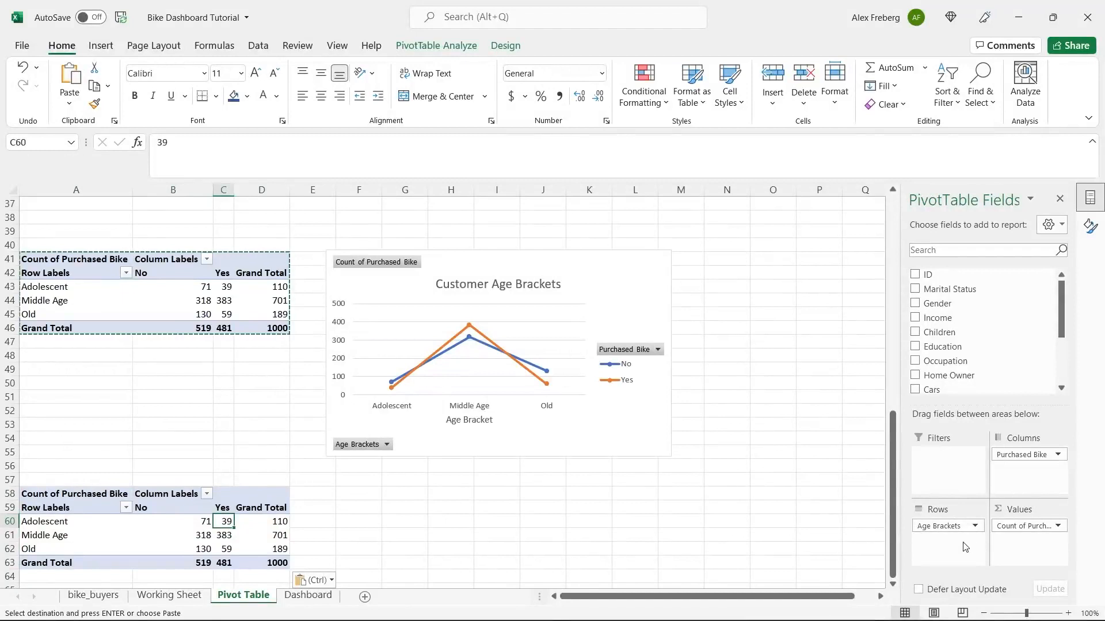
{"action": "left_click_drag", "start_coordinate": [952, 530], "coordinate": [1062, 357]}
- Insert a Line with Markers pivot chart from the by-age pivot and place it below the first chart
{"action": "left_click_drag", "start_coordinate": [931, 337], "coordinate": [931, 543]}
{"action": "scroll", "coordinate": [305, 478], "scroll_direction": "down", "scroll_amount": 3}
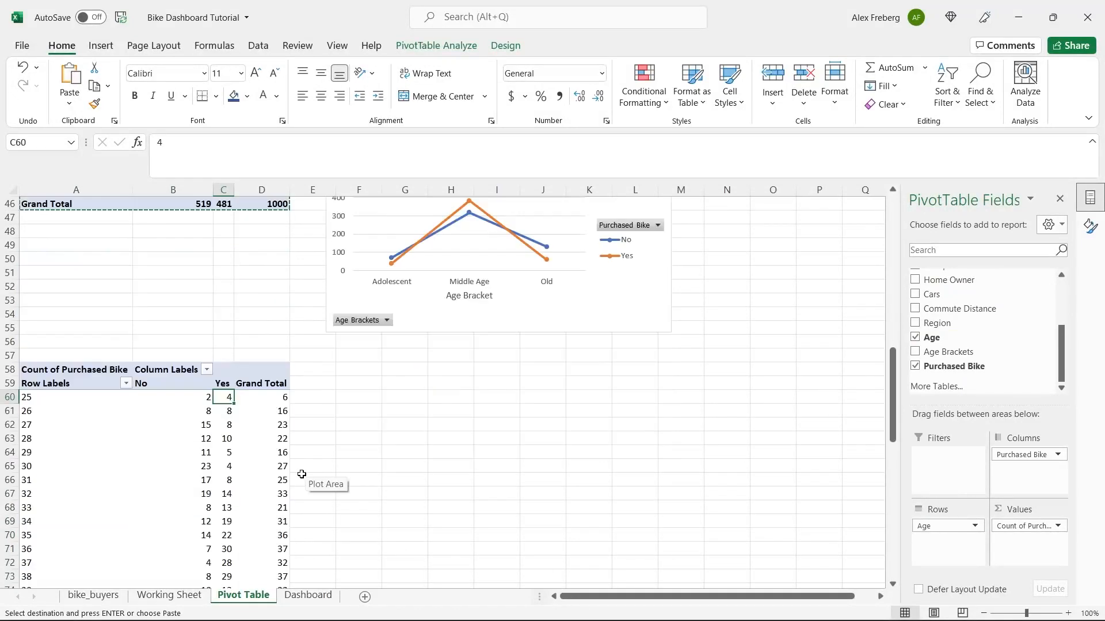
{"action": "left_click", "coordinate": [242, 455]}
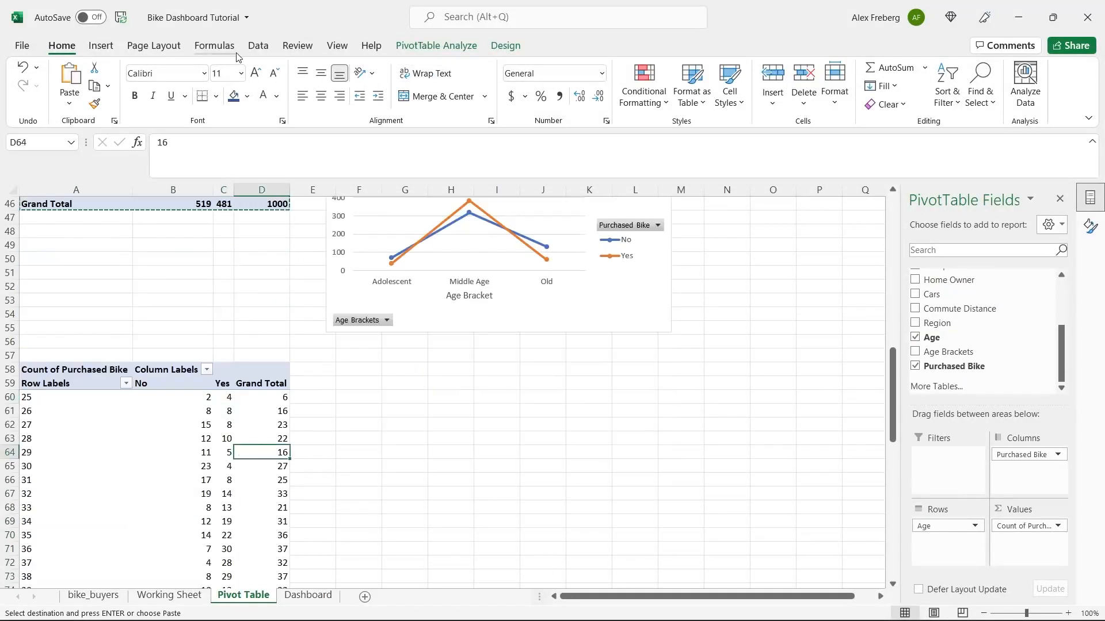
{"action": "left_click", "coordinate": [101, 46]}
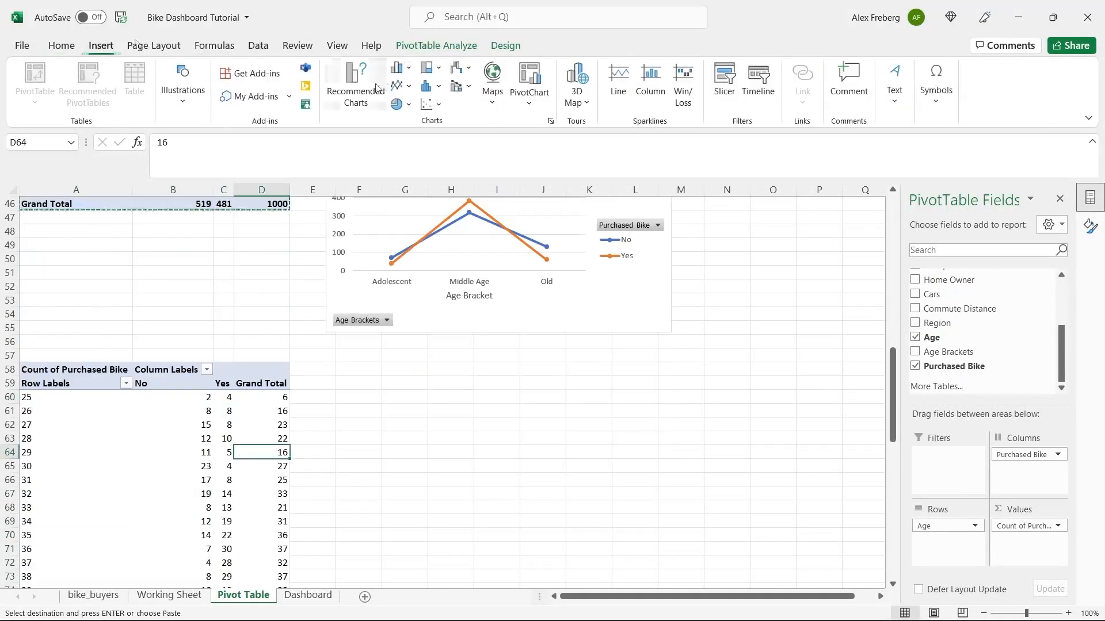
{"action": "left_click", "coordinate": [355, 77]}
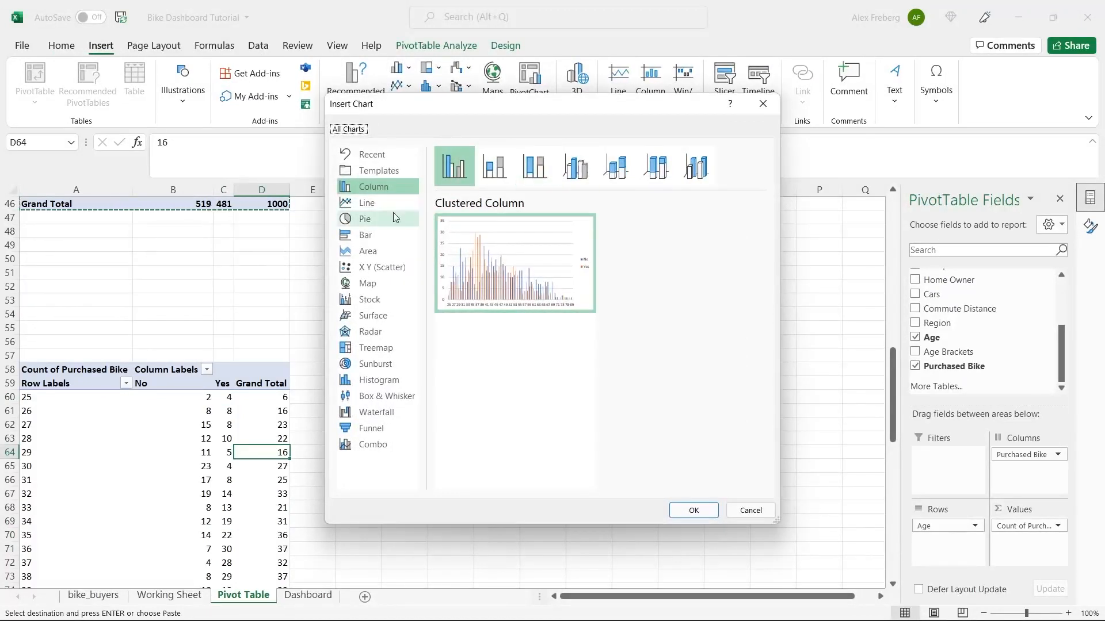
{"action": "left_click", "coordinate": [366, 202]}
{"action": "left_click", "coordinate": [575, 166]}
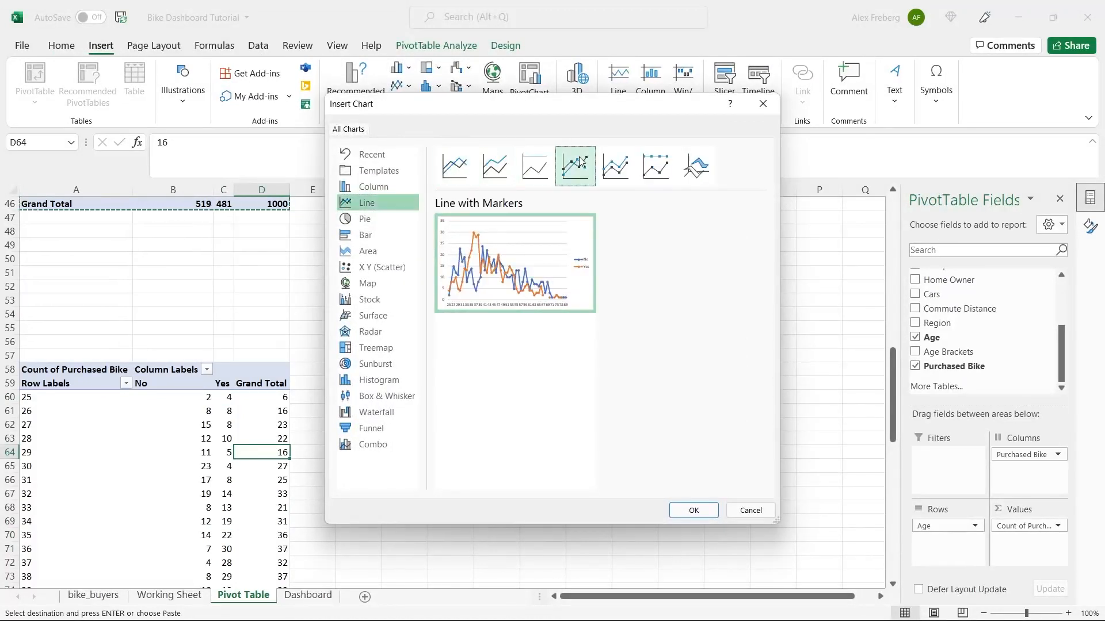
{"action": "left_click", "coordinate": [695, 509]}
{"action": "left_click_drag", "start_coordinate": [486, 303], "coordinate": [529, 355]}
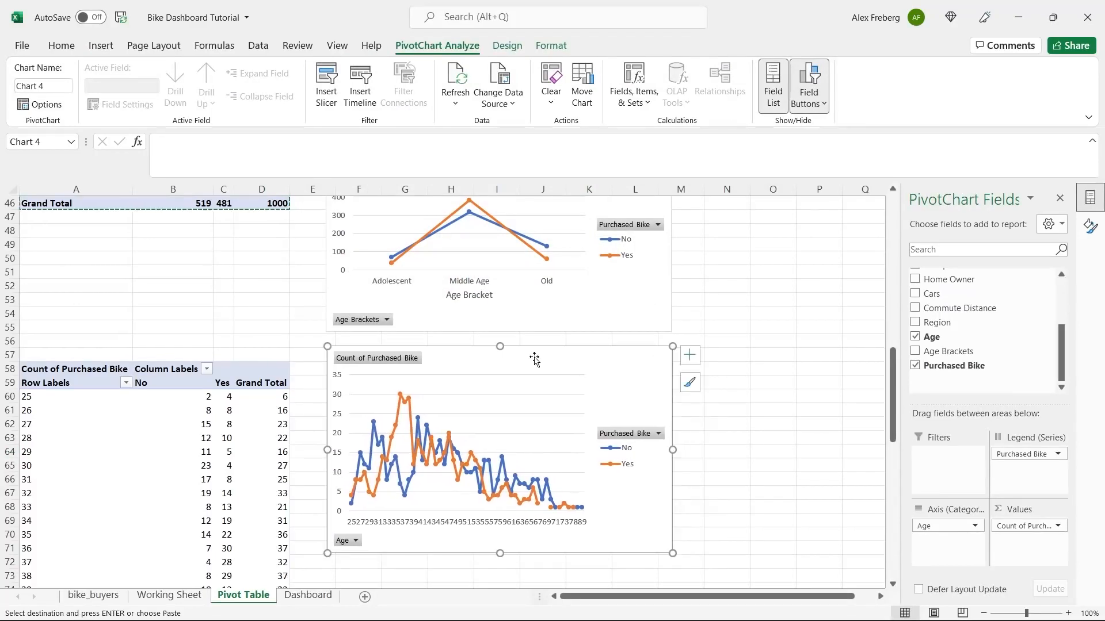
{"action": "scroll", "coordinate": [677, 320], "scroll_direction": "up", "scroll_amount": 1}
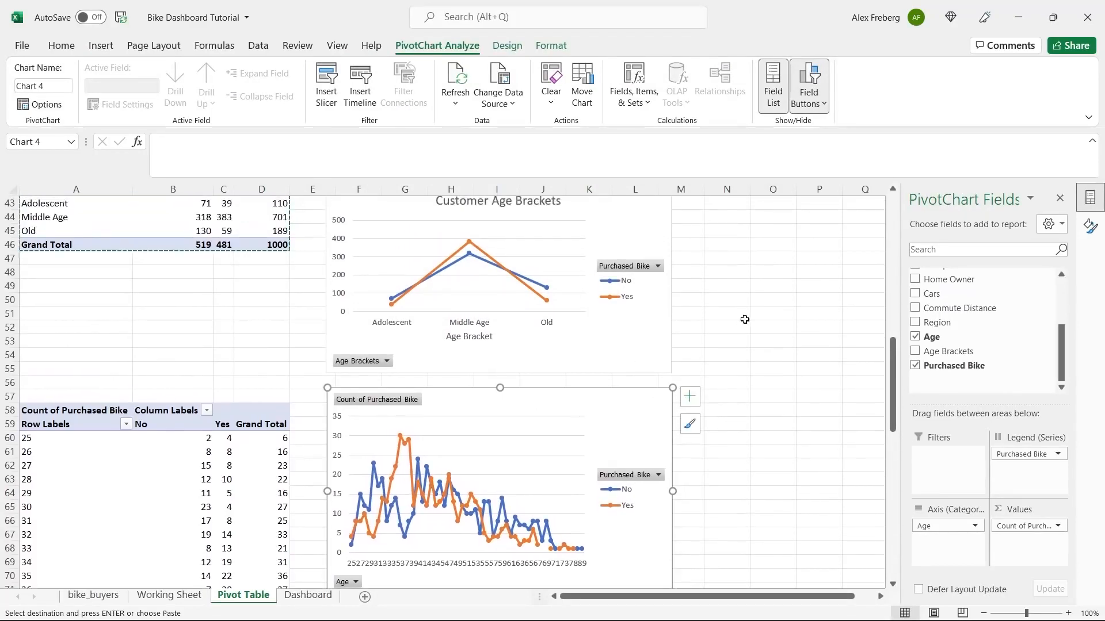
- Zoom the sheet to 90% and delete the by-age line chart
{"action": "left_click", "coordinate": [983, 614]}
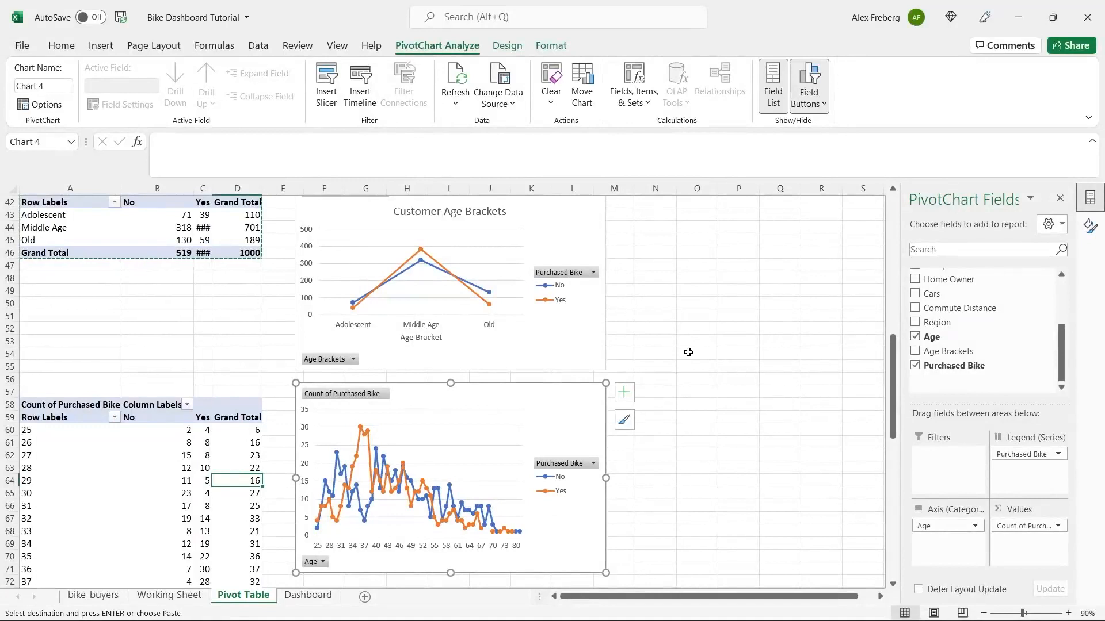
{"action": "scroll", "coordinate": [688, 353], "scroll_direction": "up", "scroll_amount": 1}
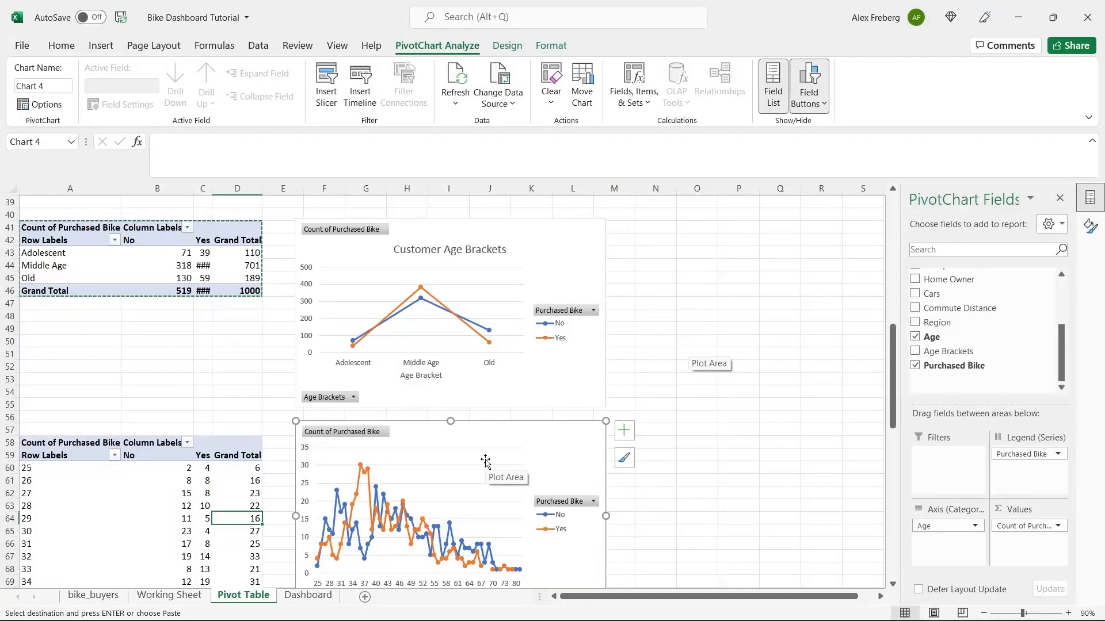
{"action": "key", "text": "Delete"}
- Attempt to clear the by-age pivot values and dismiss the PivotTable warning
{"action": "left_click", "coordinate": [197, 506]}
{"action": "key", "text": "Delete"}
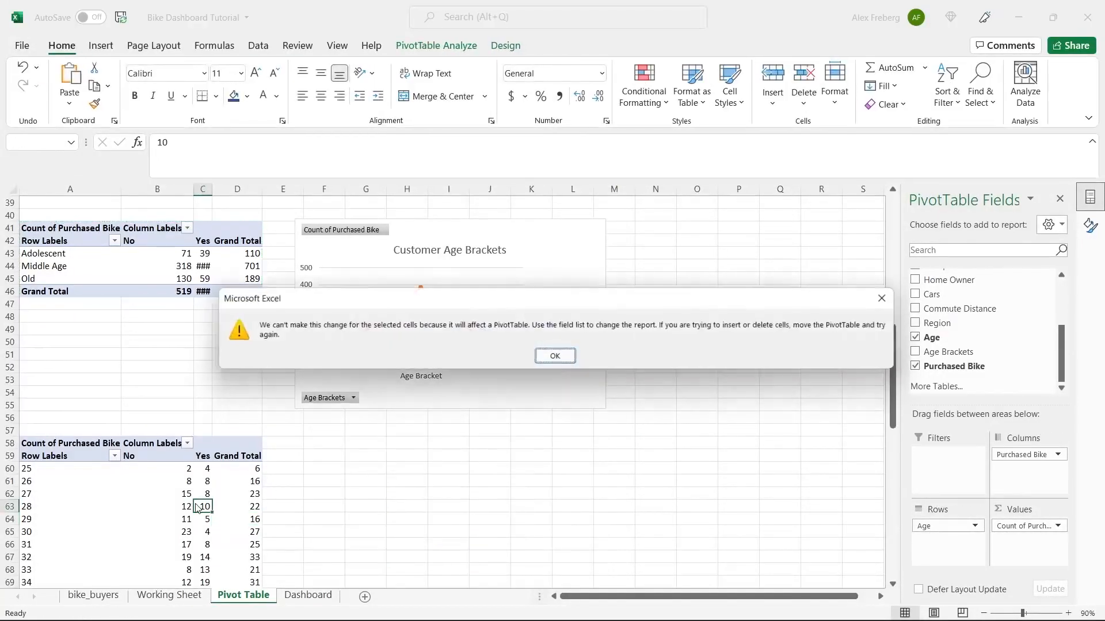
{"action": "left_click", "coordinate": [554, 356]}
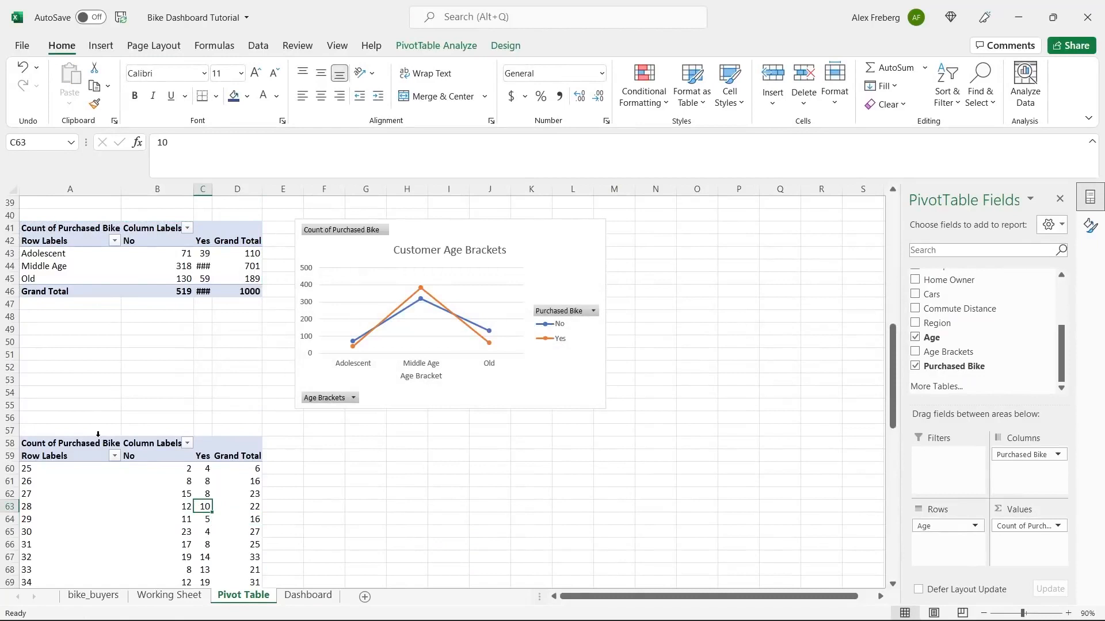
{"action": "left_click", "coordinate": [91, 456]}
{"action": "left_click", "coordinate": [128, 379]}
{"action": "scroll", "coordinate": [133, 376], "scroll_direction": "up", "scroll_amount": 2}
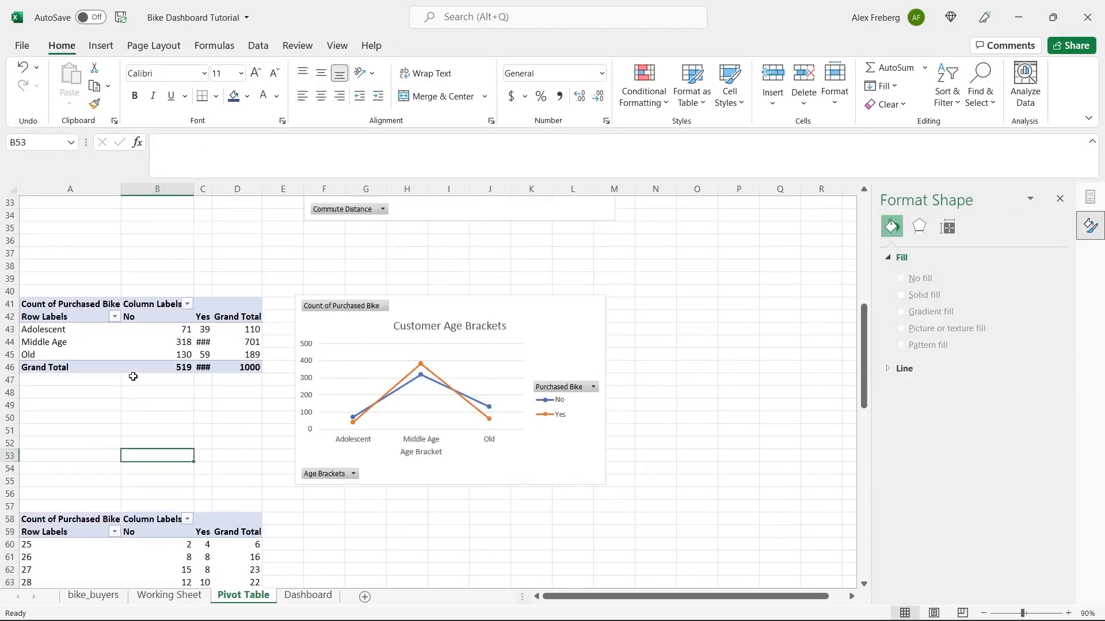
- On Working Sheet, edit M2's IF formula to append 0-30, 31-54 and 55+ to the bracket labels
{"action": "left_click", "coordinate": [168, 595]}
{"action": "scroll", "coordinate": [529, 342], "scroll_direction": "right", "scroll_amount": 6}
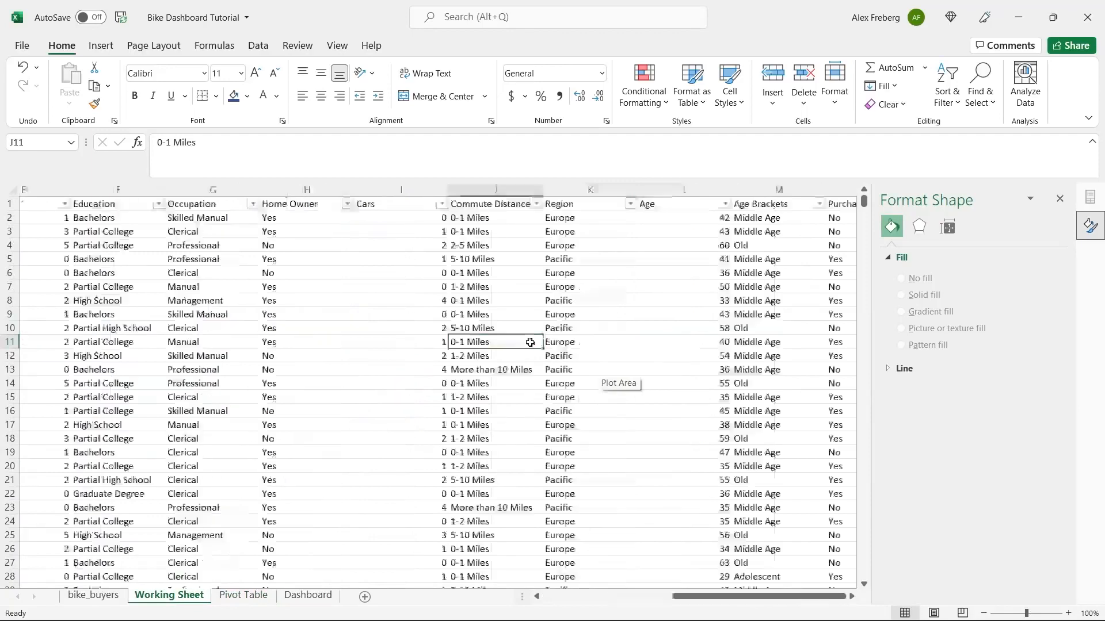
{"action": "scroll", "coordinate": [529, 342], "scroll_direction": "left", "scroll_amount": 2}
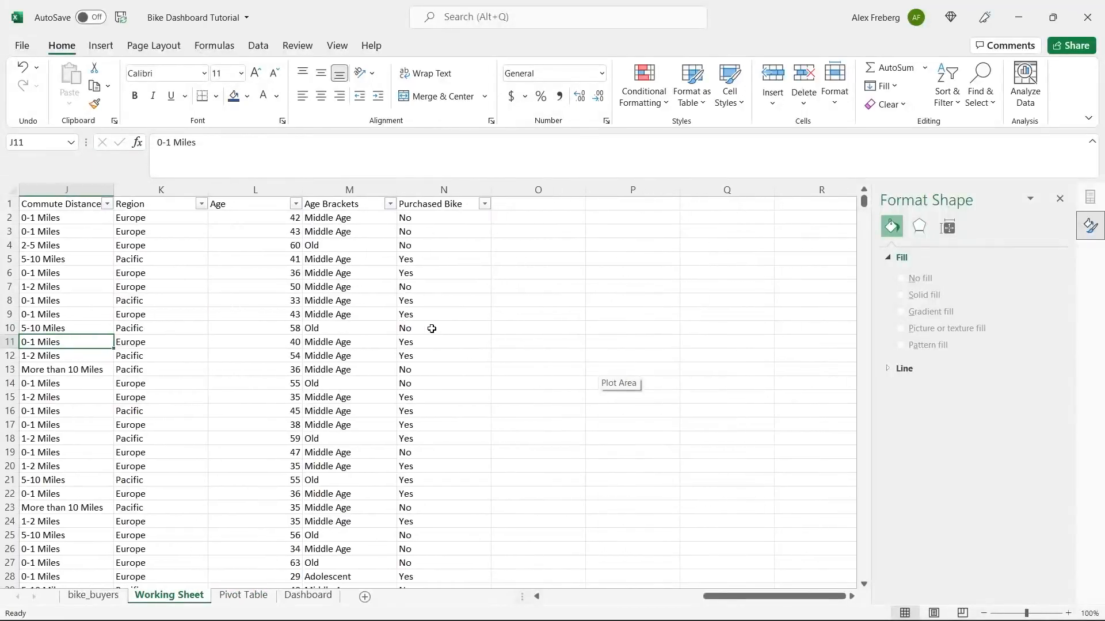
{"action": "left_click", "coordinate": [366, 219]}
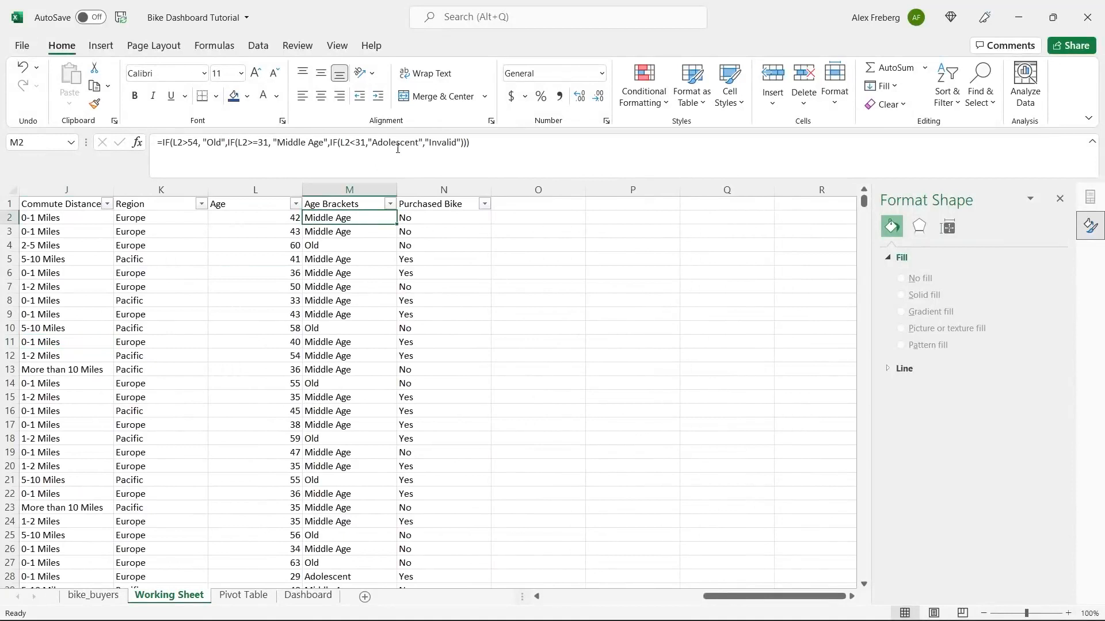
{"action": "left_click", "coordinate": [421, 143]}
{"action": "type", "text": "0-"}
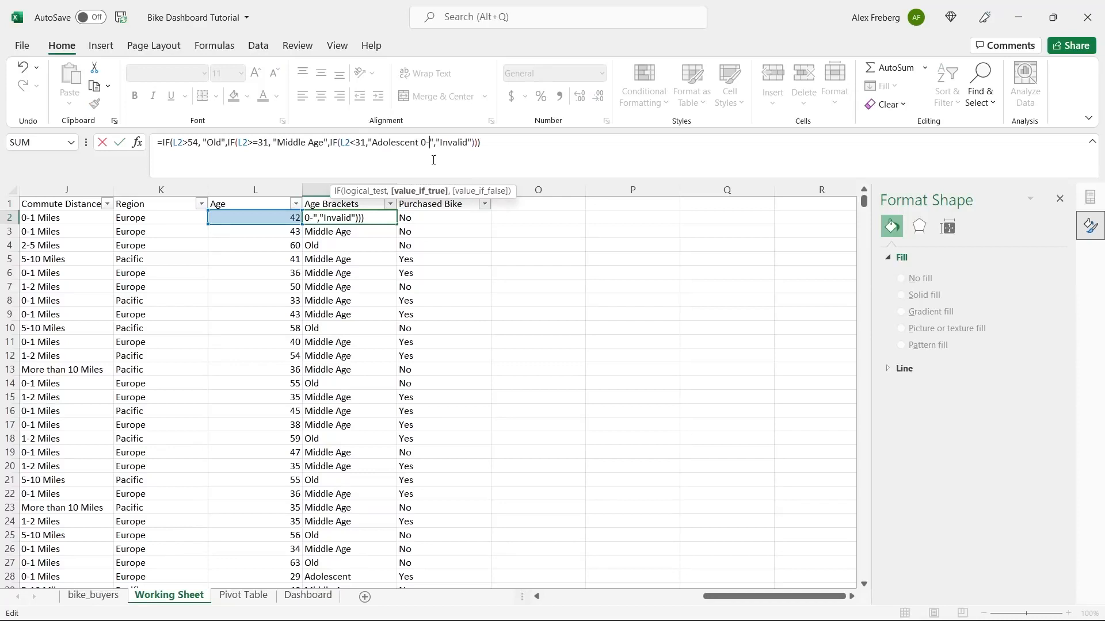
{"action": "type", "text": "30"}
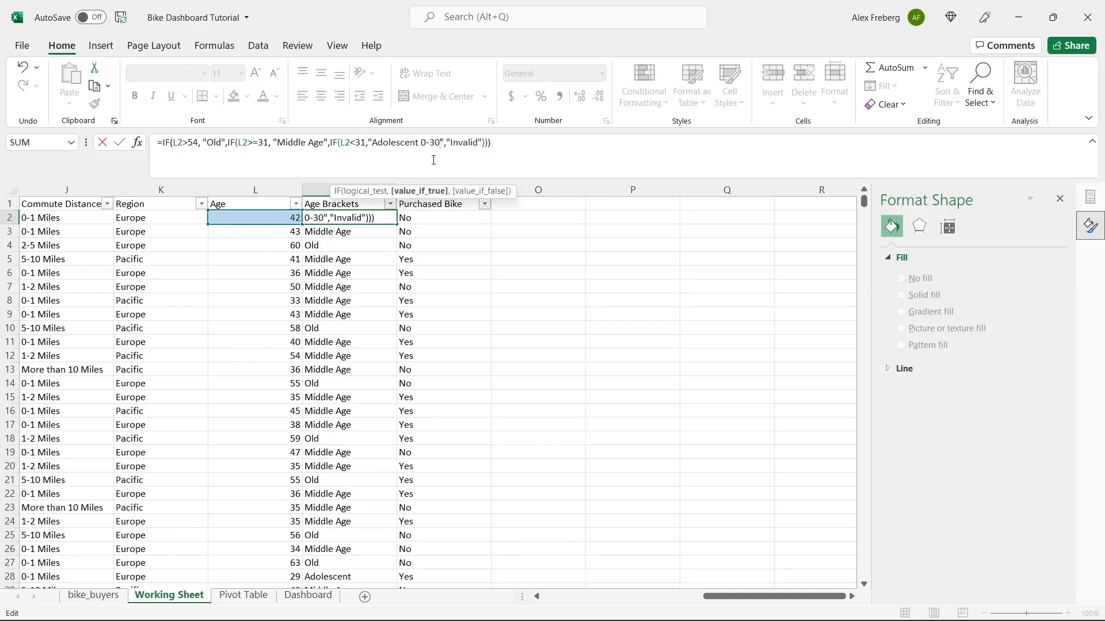
{"action": "left_click", "coordinate": [324, 143]}
{"action": "type", "text": "31-"}
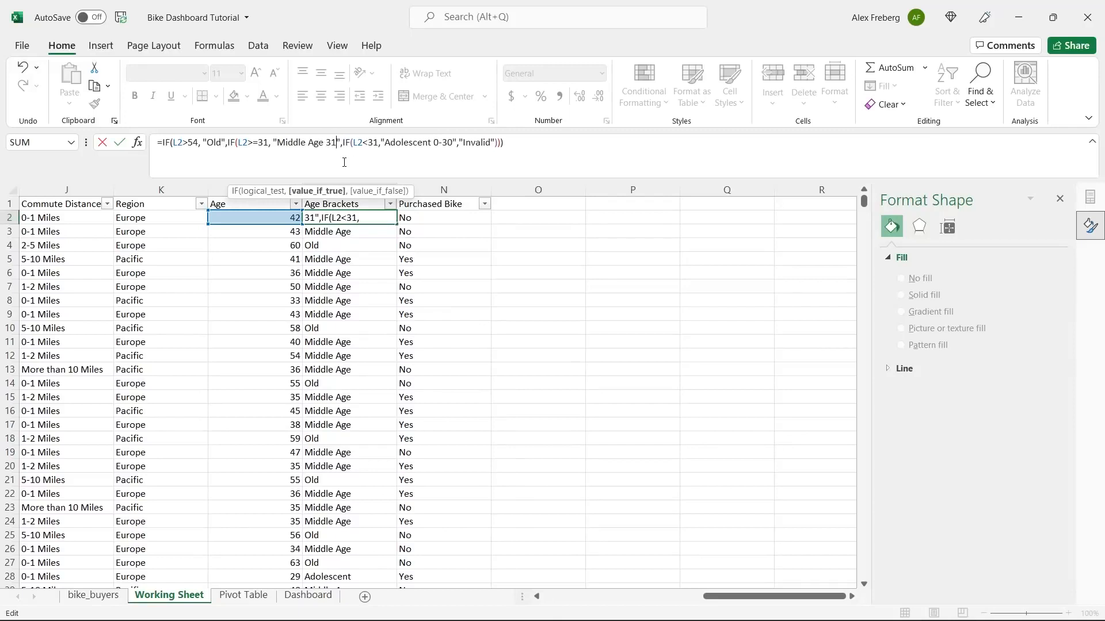
{"action": "type", "text": "54"}
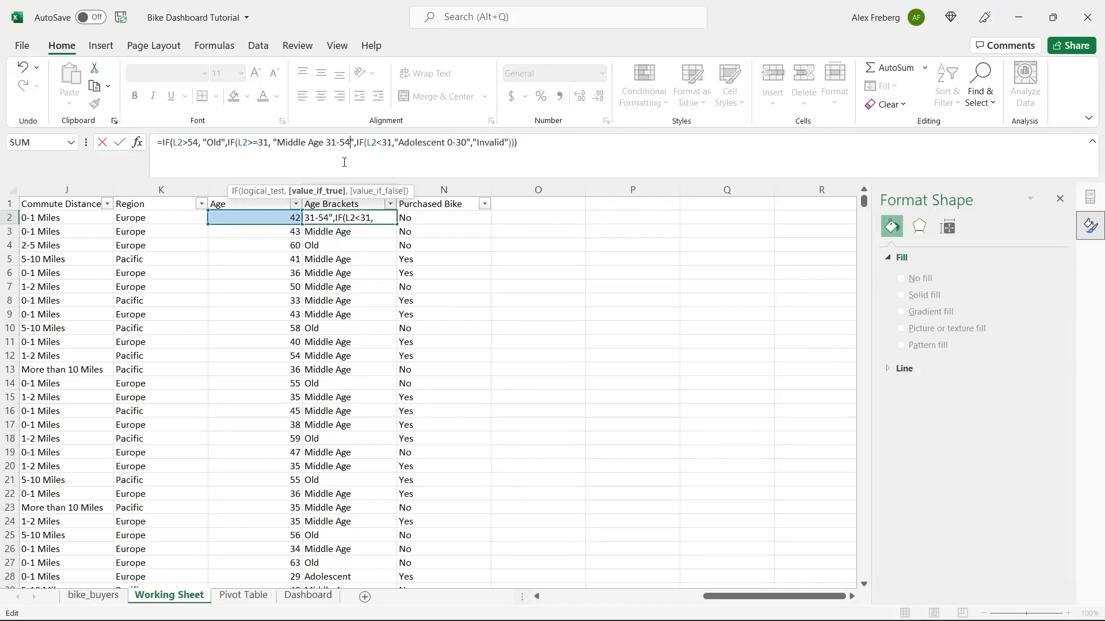
{"action": "left_click", "coordinate": [224, 143]}
{"action": "type", "text": "55+"}
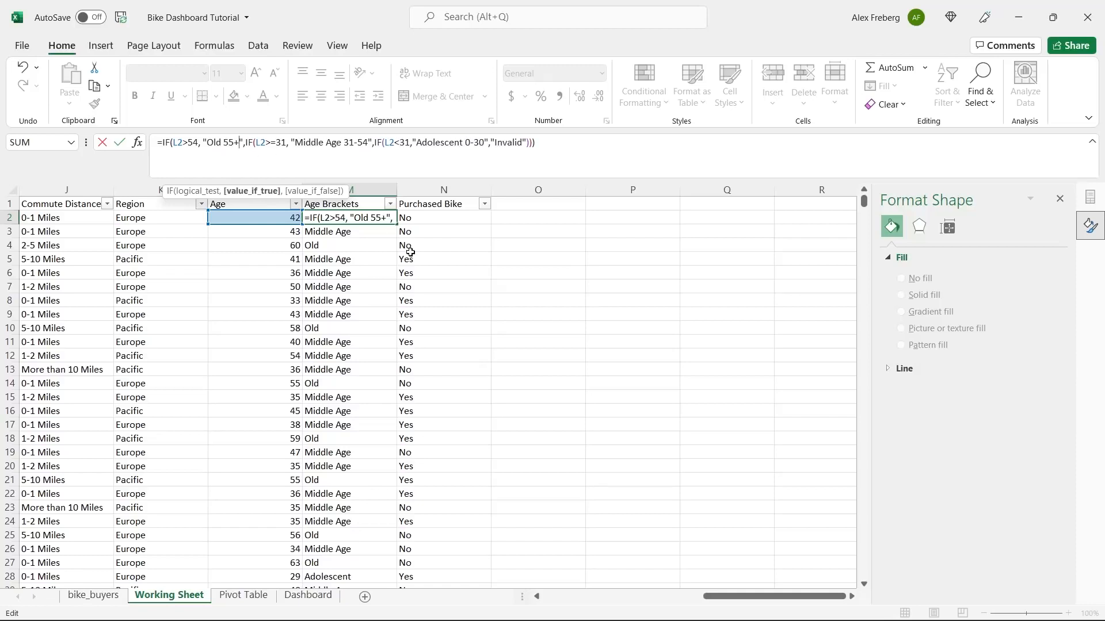
{"action": "key", "text": "Return"}
- Fill the edited M2 formula down column M and return to the Pivot Table sheet
{"action": "left_click", "coordinate": [386, 219]}
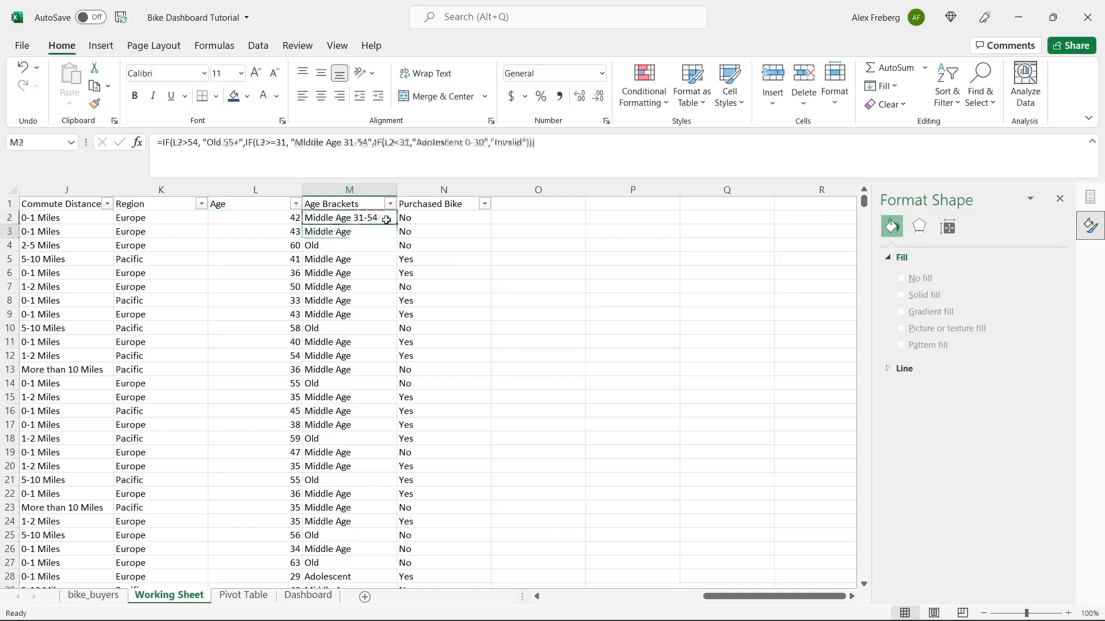
{"action": "double_click", "coordinate": [396, 224]}
{"action": "left_click", "coordinate": [459, 245]}
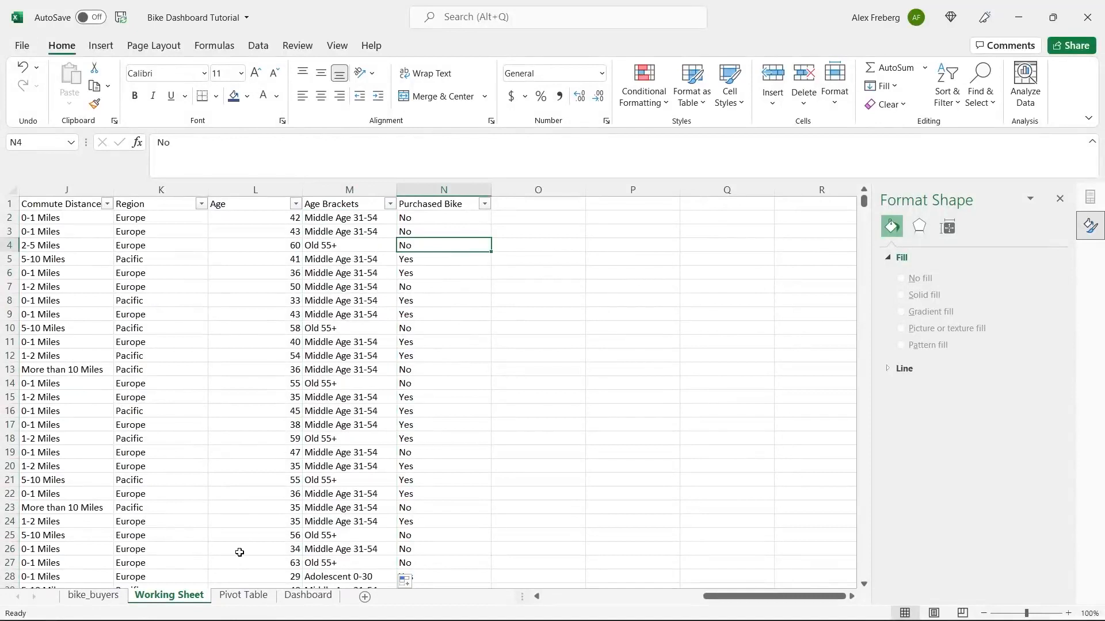
{"action": "left_click", "coordinate": [243, 596]}
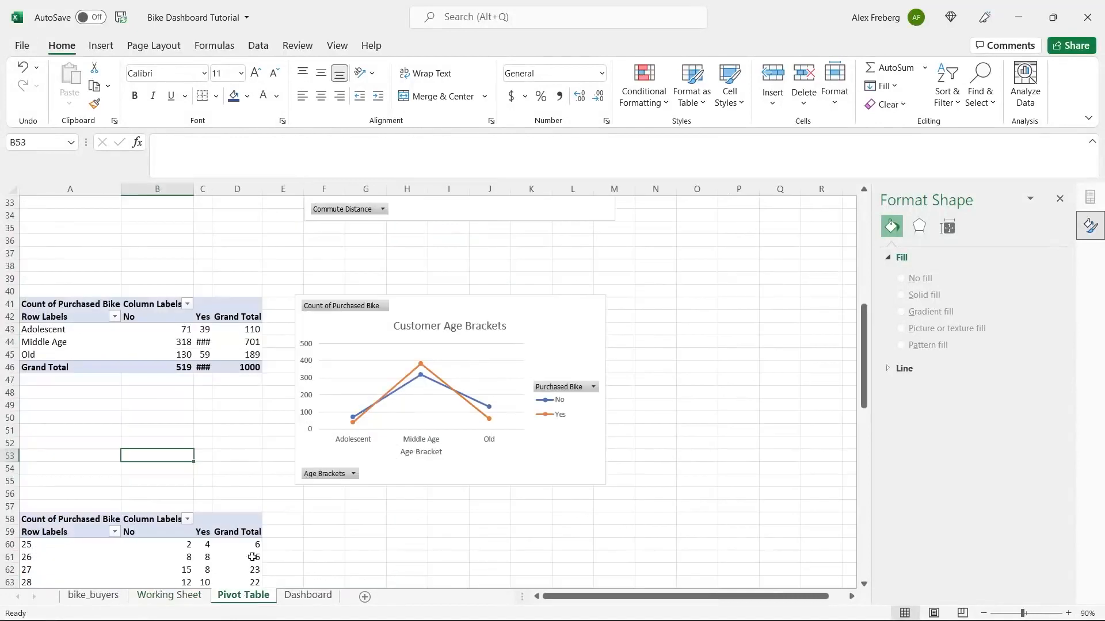
- Refresh all data so the age pivot picks up the new bracket labels
{"action": "left_click", "coordinate": [237, 354]}
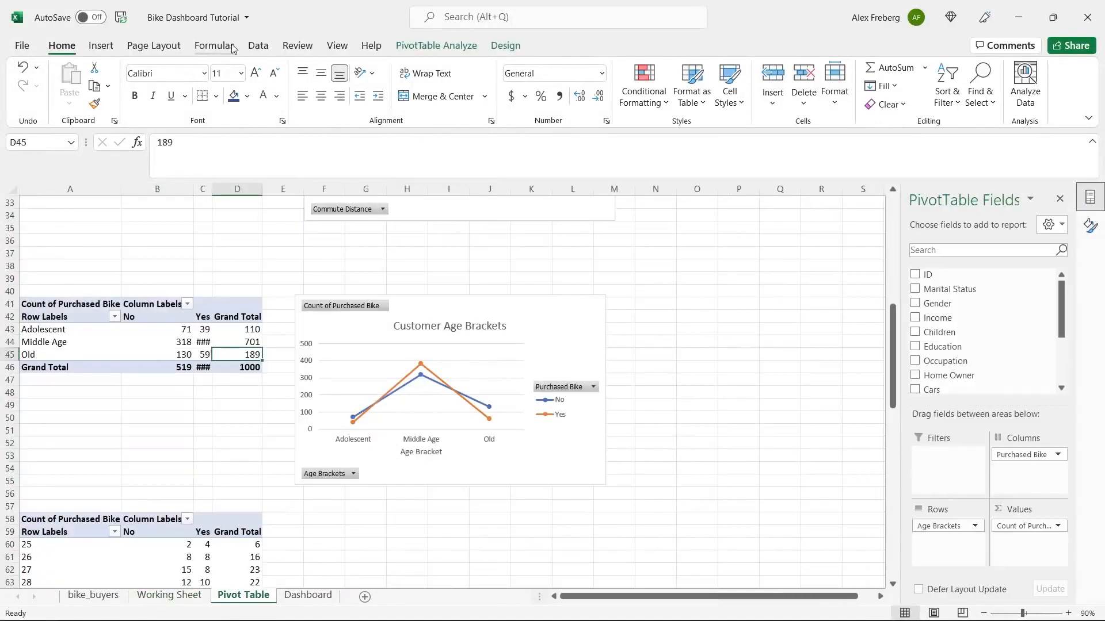
{"action": "left_click", "coordinate": [256, 46]}
{"action": "left_click", "coordinate": [269, 83]}
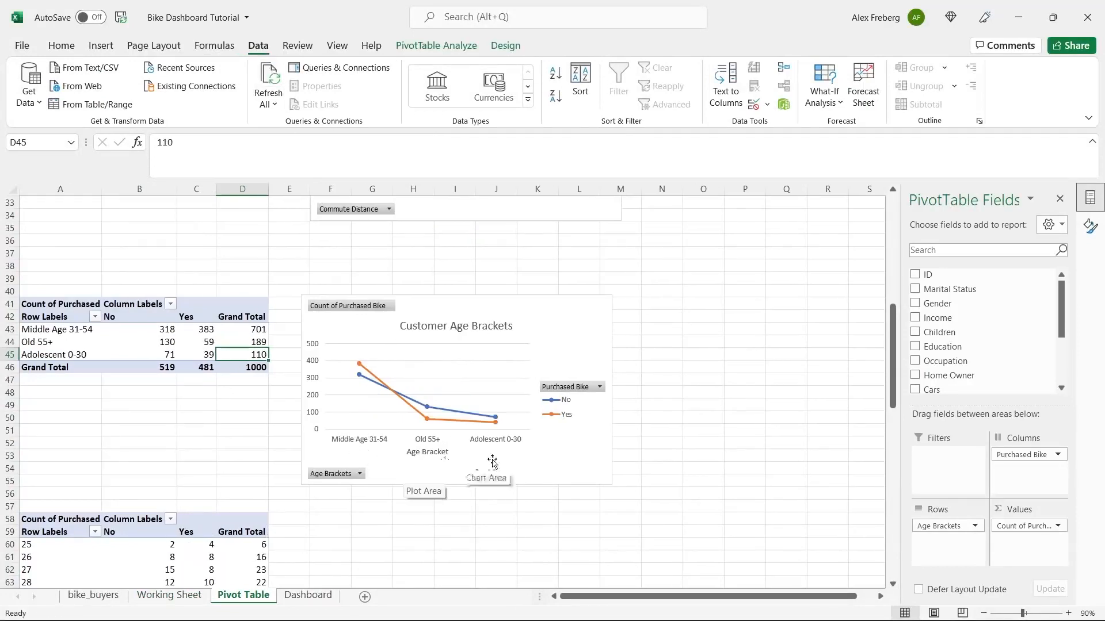
- Undo the bracket label edit on Working Sheet, restoring Adolescent, Middle Age and Old
{"action": "left_click", "coordinate": [181, 600]}
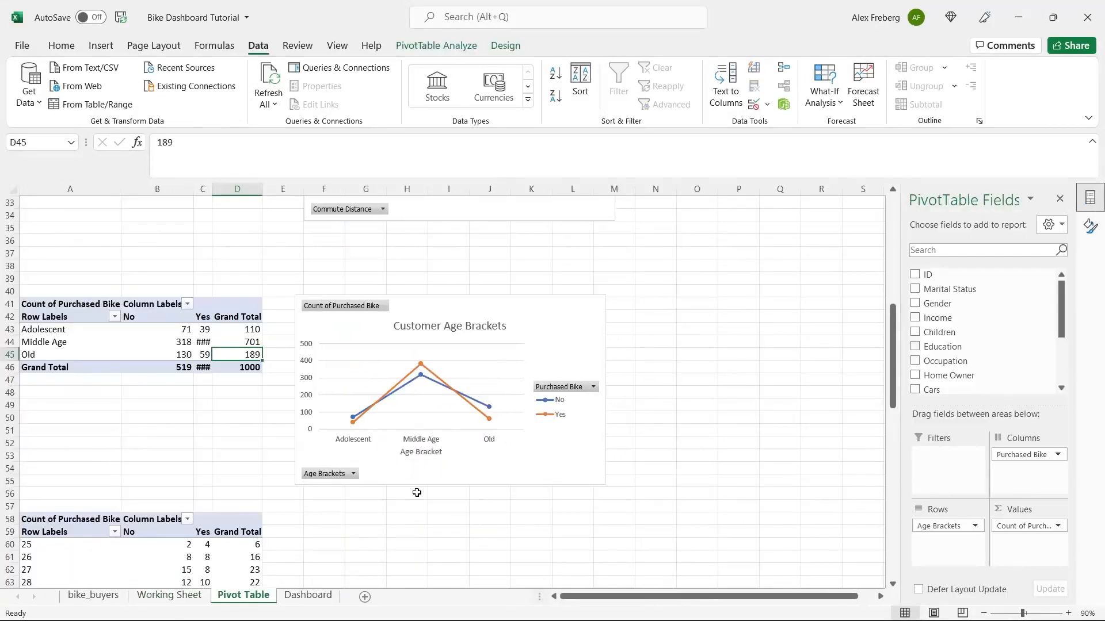
{"action": "left_click", "coordinate": [181, 600]}
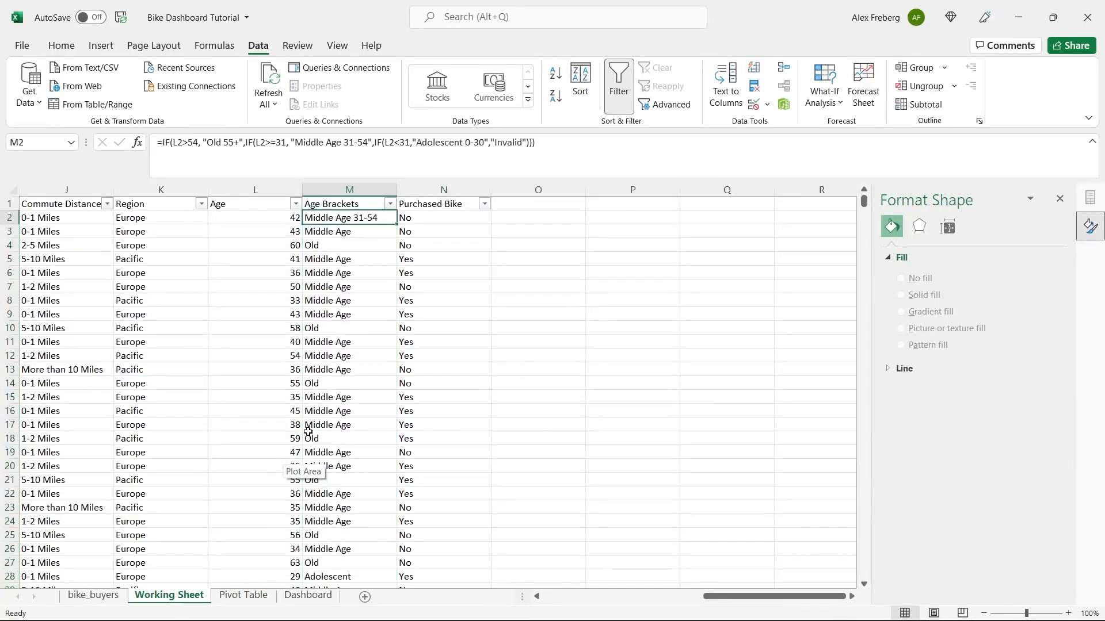
{"action": "key", "text": "ctrl+z"}
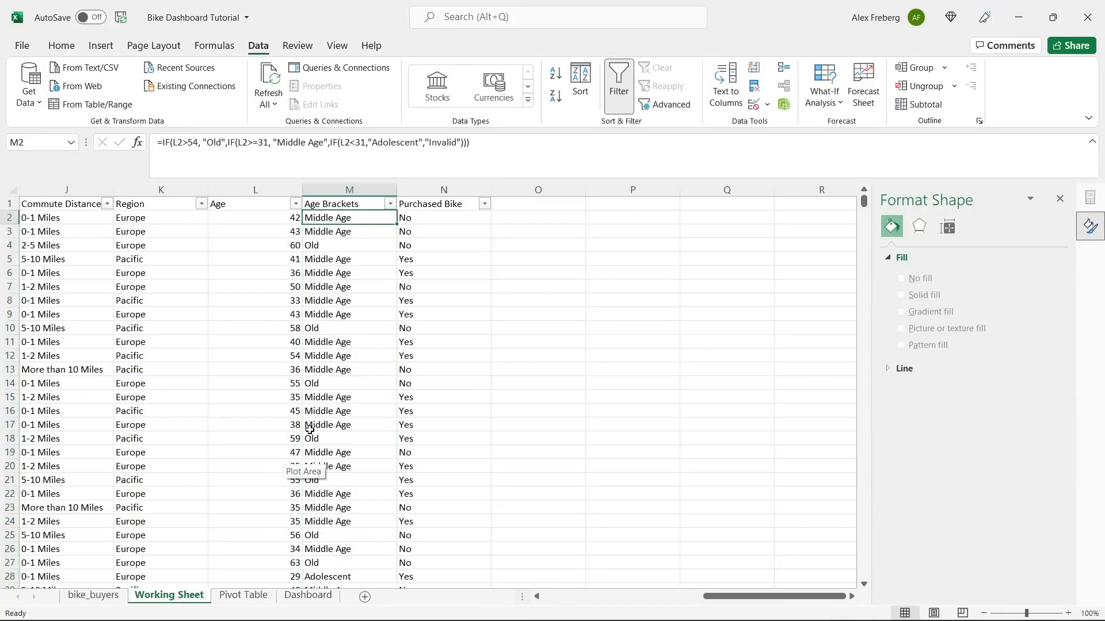
{"action": "left_click", "coordinate": [509, 304]}
{"action": "left_click", "coordinate": [236, 595]}
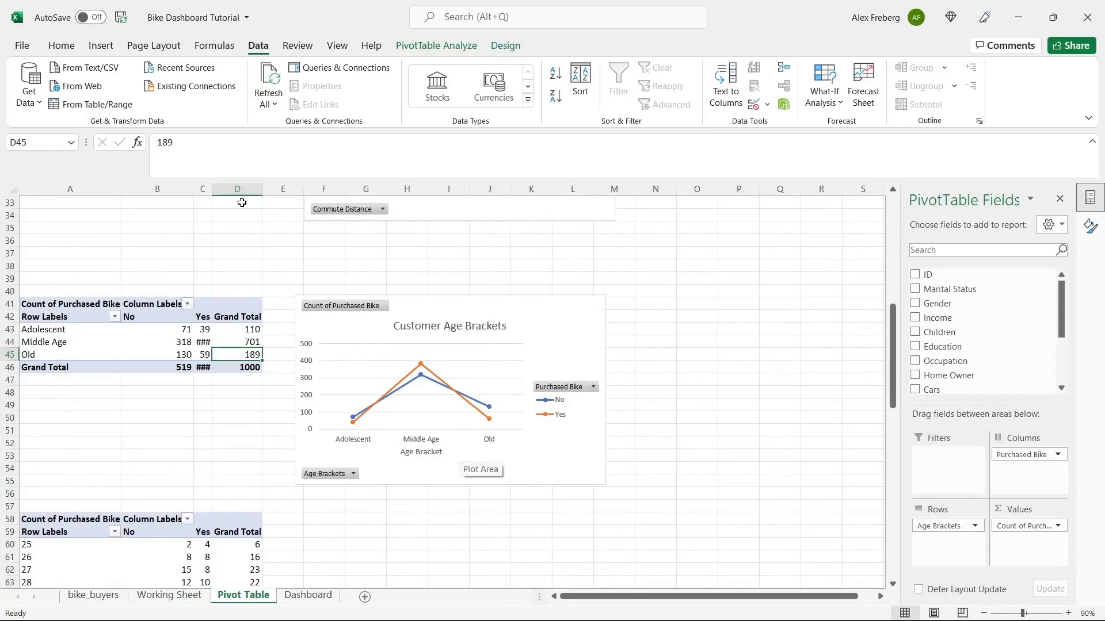
- Widen column C so Yes counts 383 and 481 show, and close the Format Shape pane
{"action": "left_click_drag", "start_coordinate": [214, 189], "coordinate": [229, 189]}
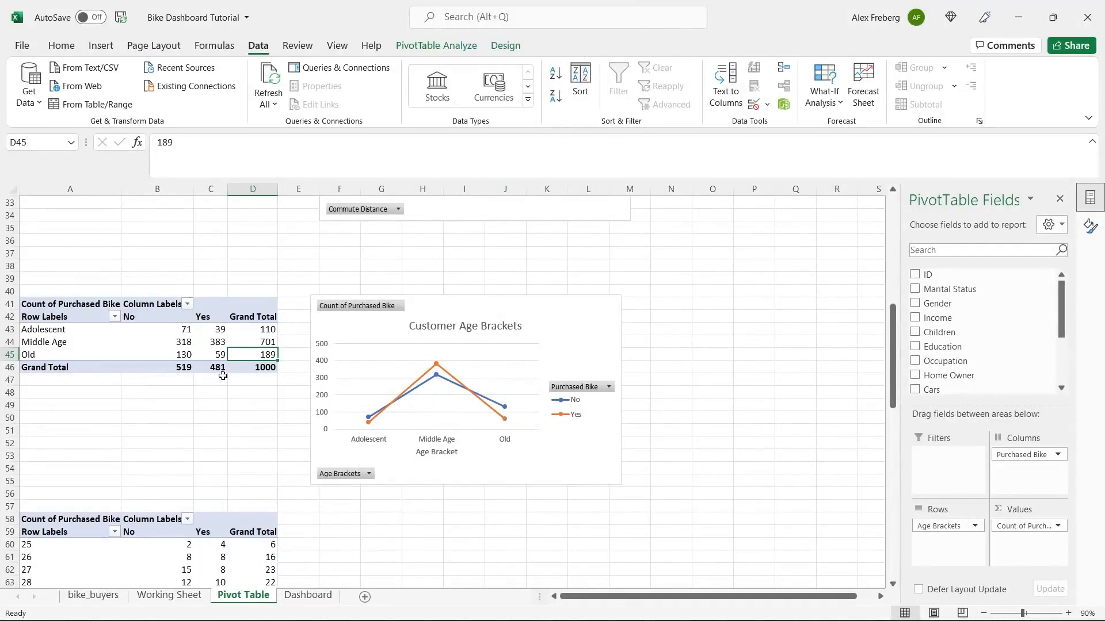
{"action": "left_click_drag", "start_coordinate": [73, 331], "coordinate": [77, 349]}
{"action": "left_click", "coordinate": [79, 355]}
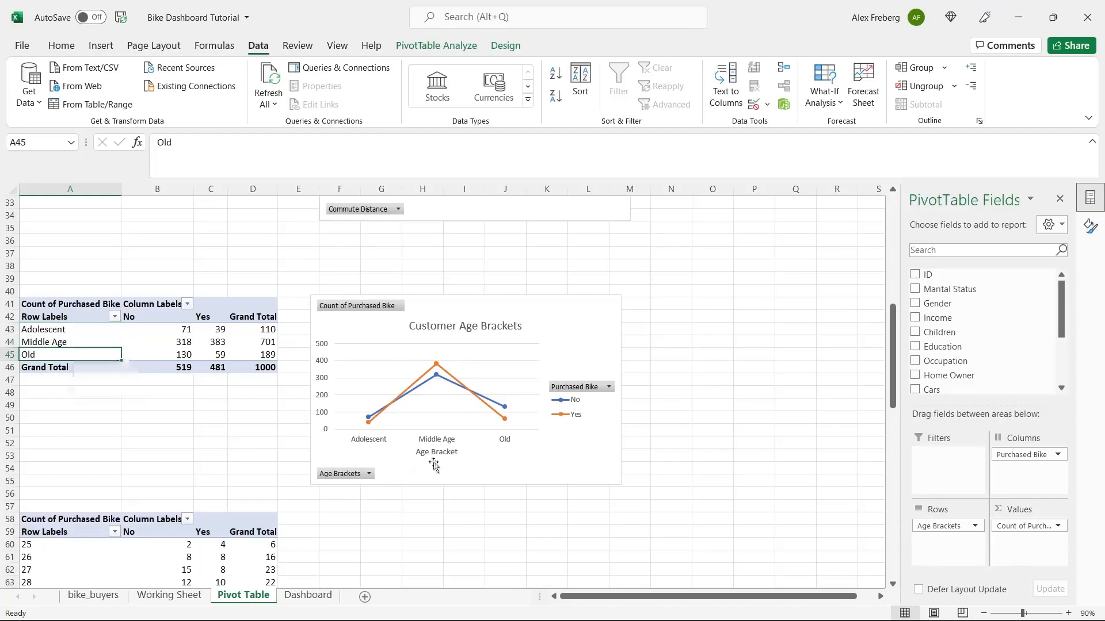
{"action": "left_click", "coordinate": [486, 522]}
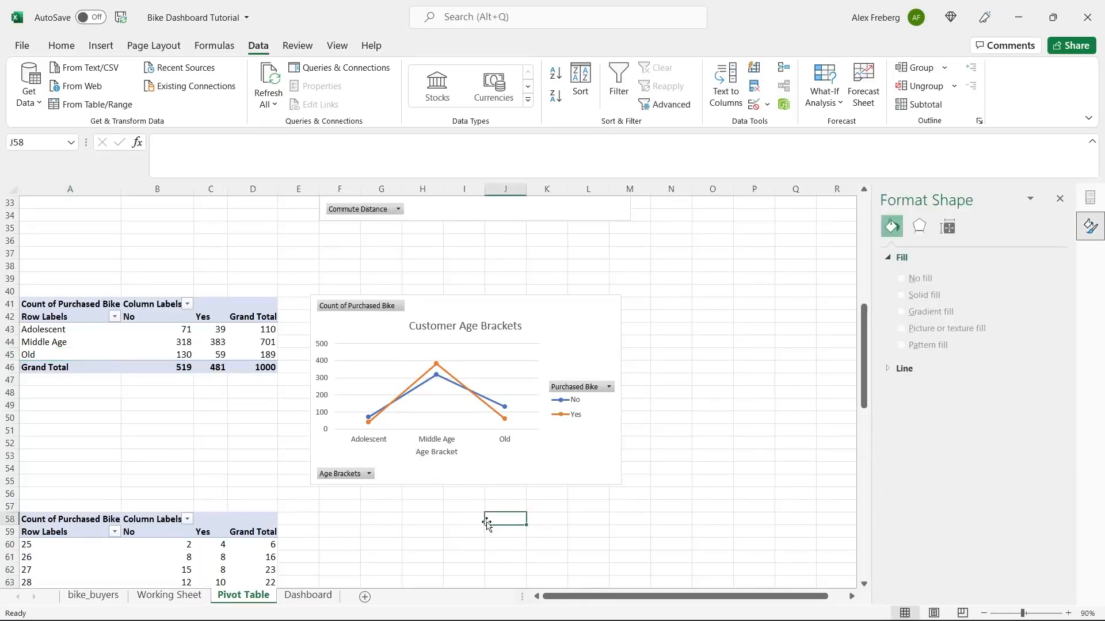
{"action": "left_click", "coordinate": [1061, 199]}
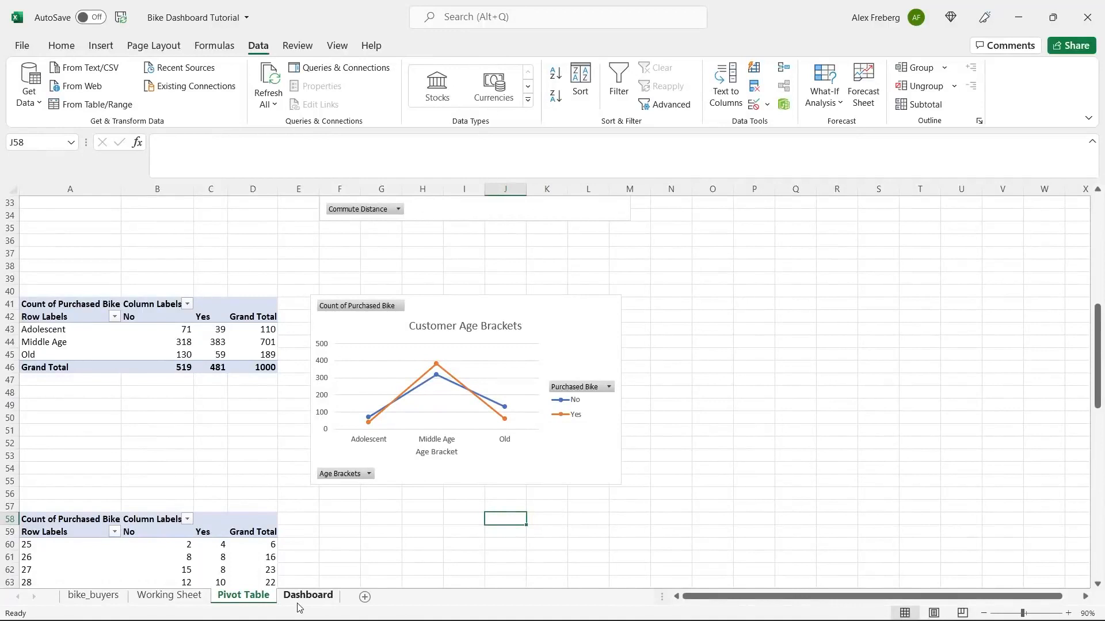
- Copy the Avg Income Per Purchase chart and paste it onto the Dashboard sheet
{"action": "scroll", "coordinate": [391, 467], "scroll_direction": "up", "scroll_amount": 10}
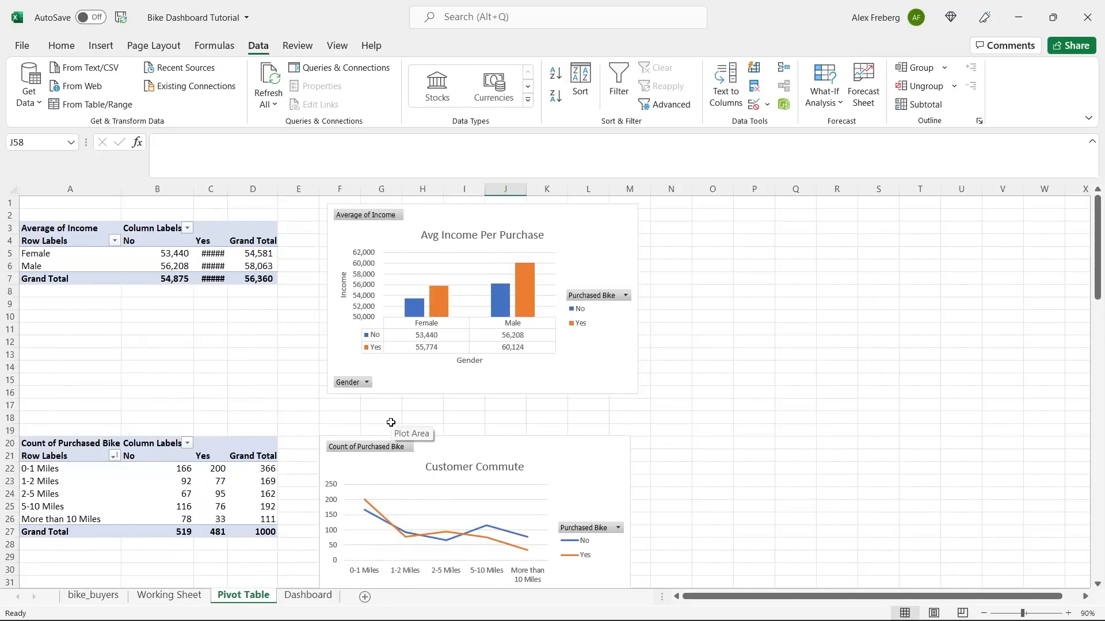
{"action": "left_click", "coordinate": [531, 380]}
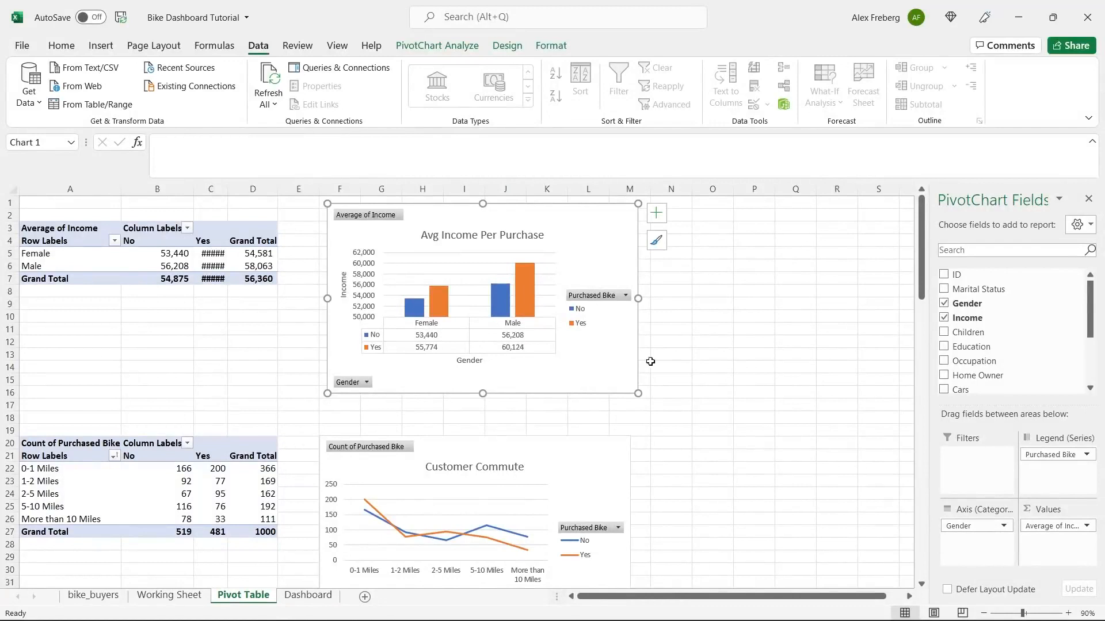
{"action": "key", "text": "ctrl+c"}
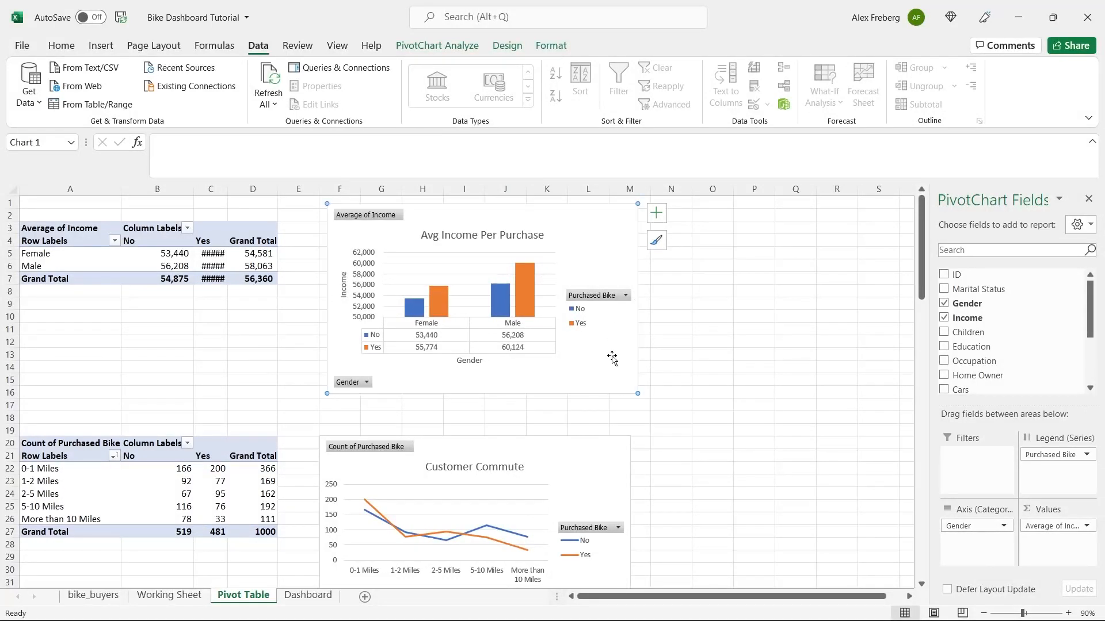
{"action": "left_click", "coordinate": [320, 602]}
{"action": "left_click", "coordinate": [259, 256]}
{"action": "key", "text": "ctrl+v"}
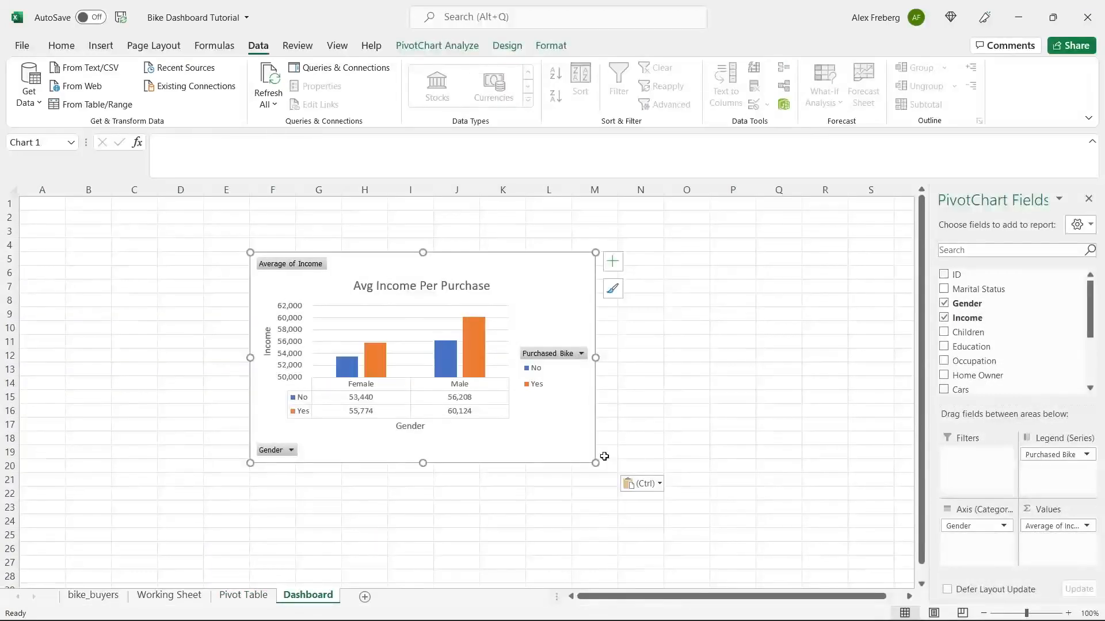
- Shrink the pasted chart, zoom to 80%, and move it toward the Dashboard's middle
{"action": "mouse_move", "coordinate": [595, 462]}
{"action": "left_mouse_down"}
{"action": "mouse_move", "coordinate": [518, 380]}
{"action": "mouse_move", "coordinate": [577, 424]}
{"action": "mouse_move", "coordinate": [578, 456]}
{"action": "left_mouse_up"}
{"action": "left_click_drag", "start_coordinate": [520, 293], "coordinate": [717, 249]}
{"action": "left_click", "coordinate": [983, 613]}
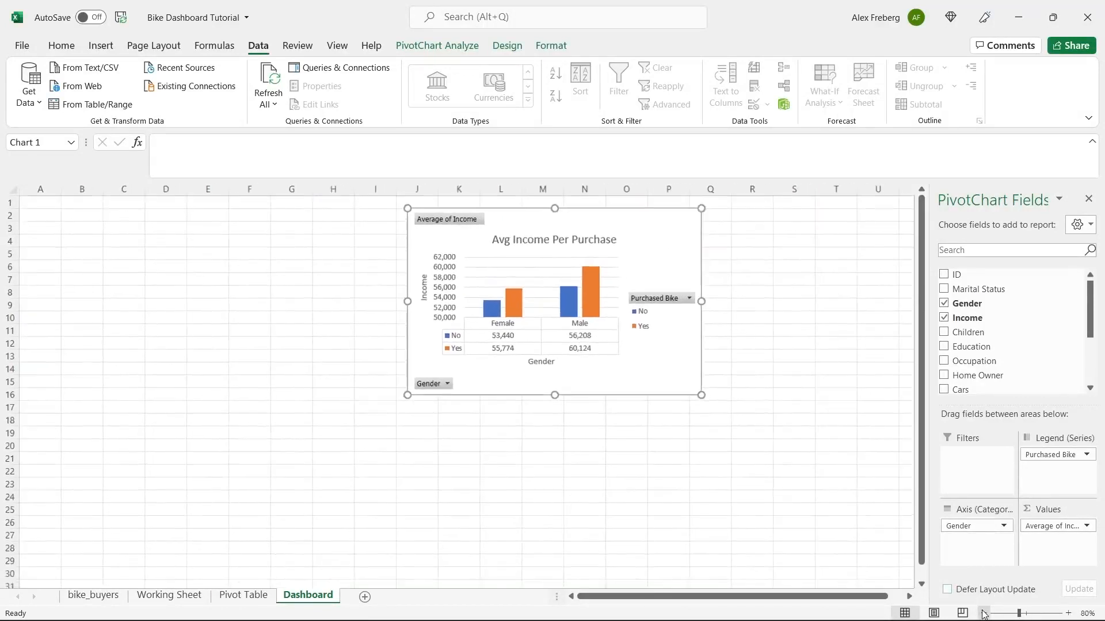
{"action": "left_click", "coordinate": [984, 613]}
{"action": "left_click", "coordinate": [247, 596]}
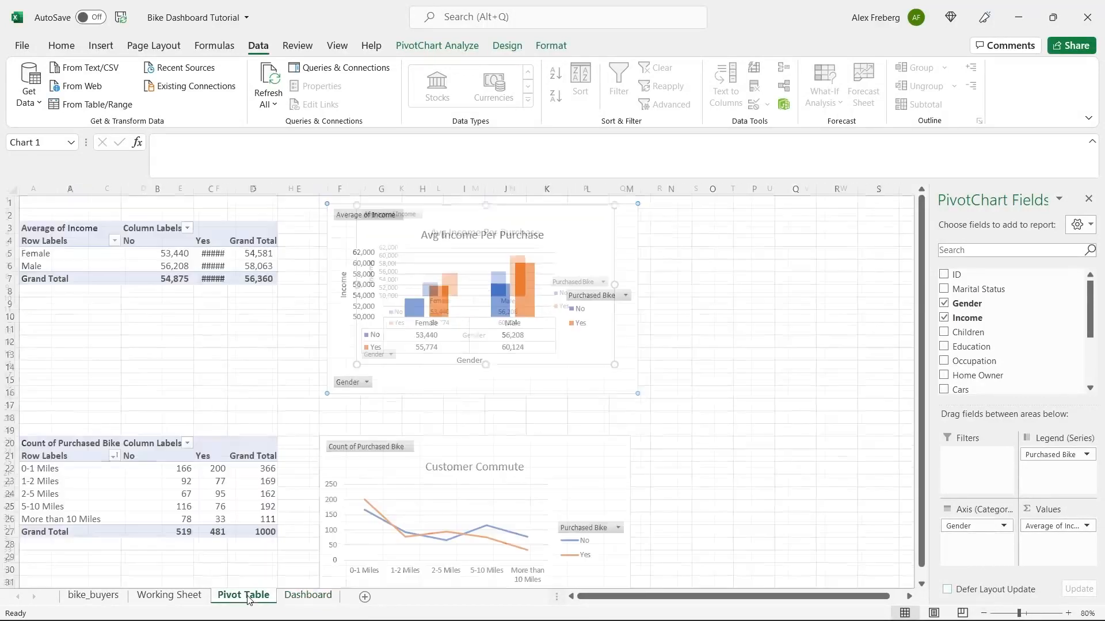
{"action": "left_click", "coordinate": [458, 444]}
{"action": "left_click", "coordinate": [308, 595]}
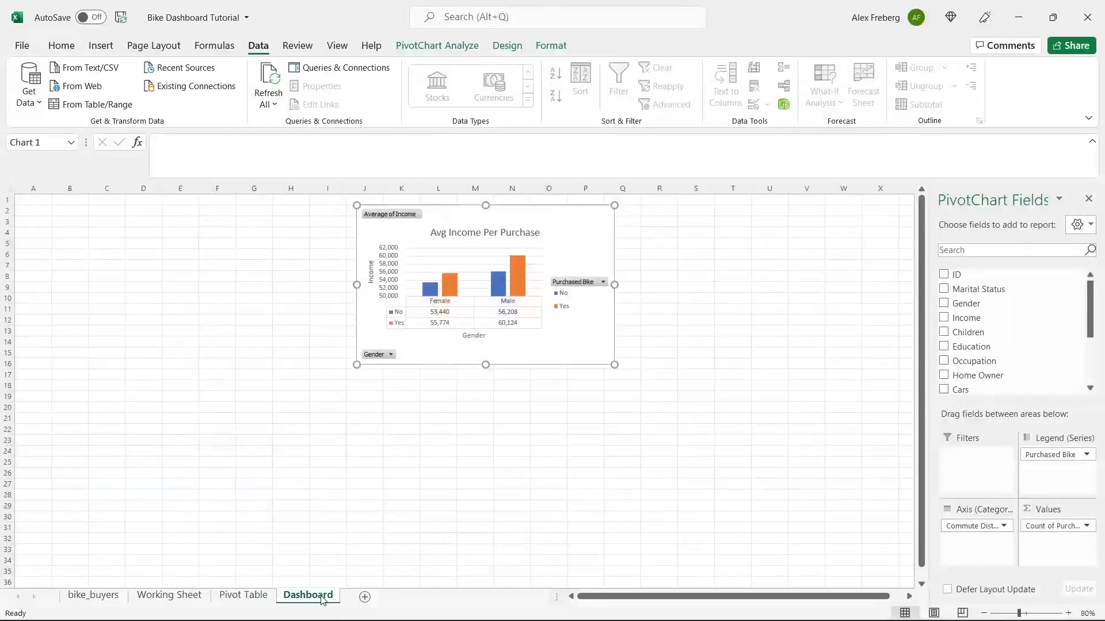
{"action": "left_click_drag", "start_coordinate": [458, 219], "coordinate": [395, 303]}
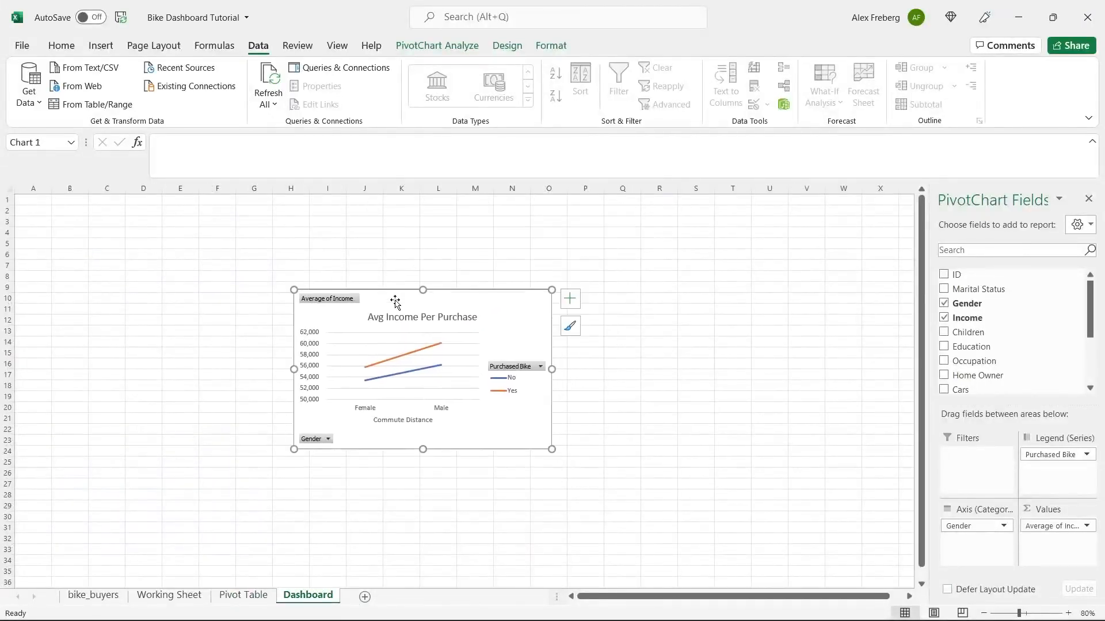
- Copy the Customer Commute chart and paste it onto the Dashboard at G17
{"action": "left_click", "coordinate": [235, 592]}
{"action": "left_click", "coordinate": [573, 224]}
{"action": "left_click", "coordinate": [552, 465]}
{"action": "left_click", "coordinate": [308, 595]}
{"action": "left_click", "coordinate": [245, 598]}
{"action": "right_click", "coordinate": [545, 466]}
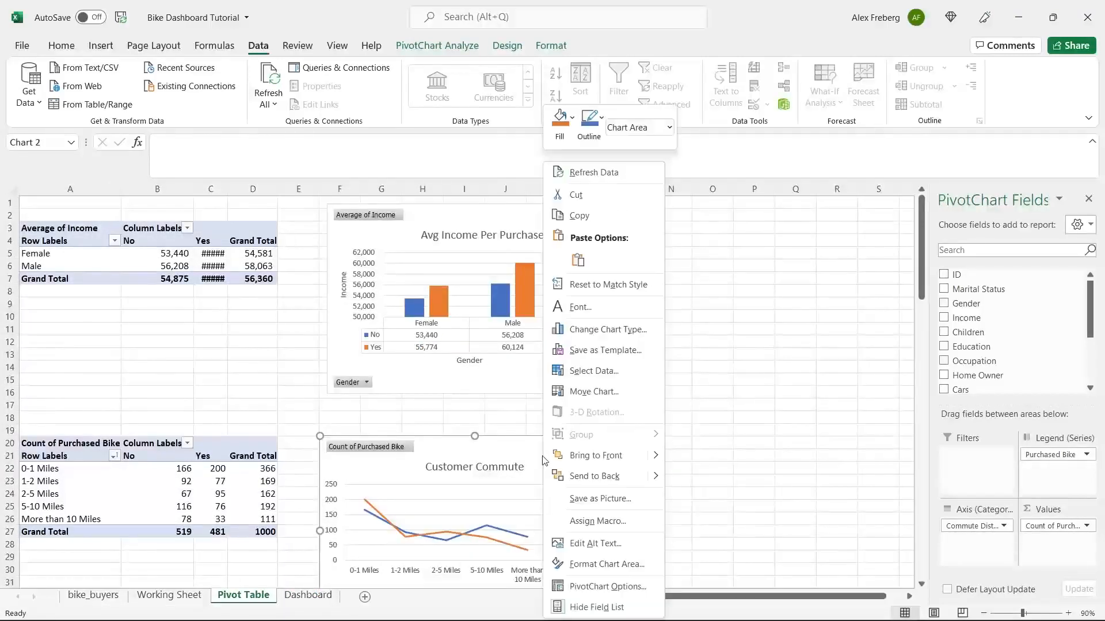
{"action": "left_click", "coordinate": [601, 217]}
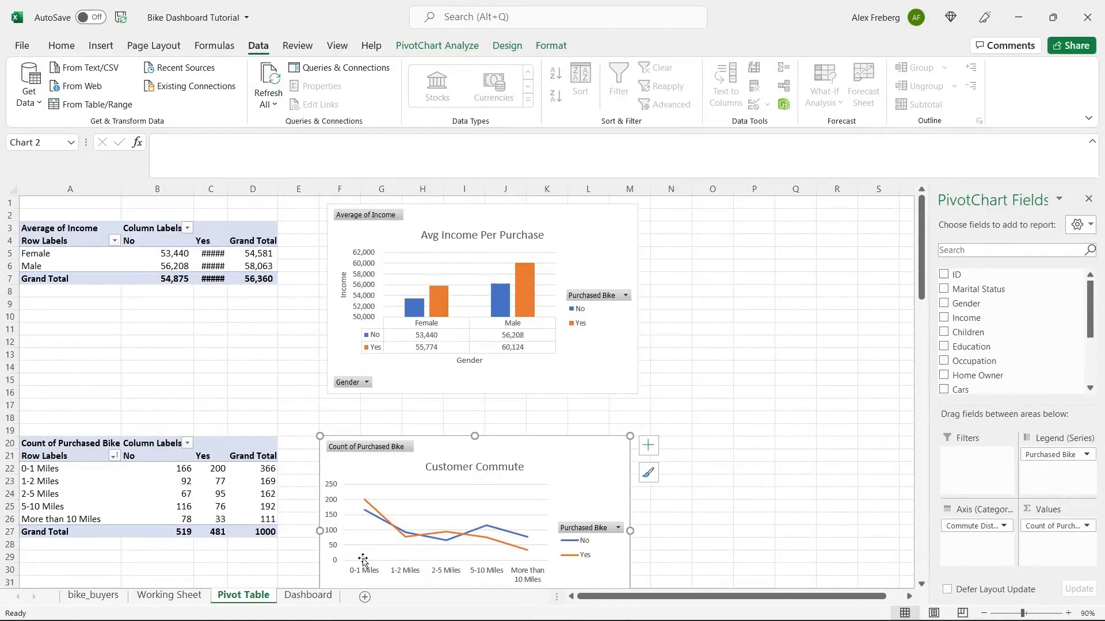
{"action": "left_click", "coordinate": [308, 595]}
{"action": "left_click", "coordinate": [251, 374]}
{"action": "right_click", "coordinate": [253, 377]}
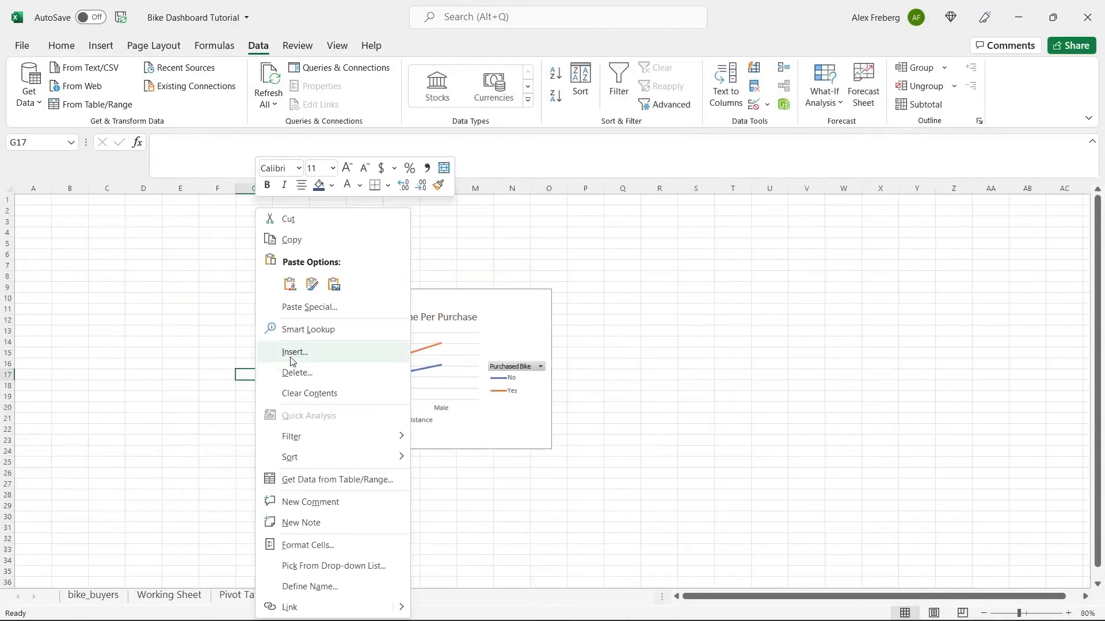
{"action": "left_click", "coordinate": [291, 286]}
{"action": "left_click", "coordinate": [352, 395]}
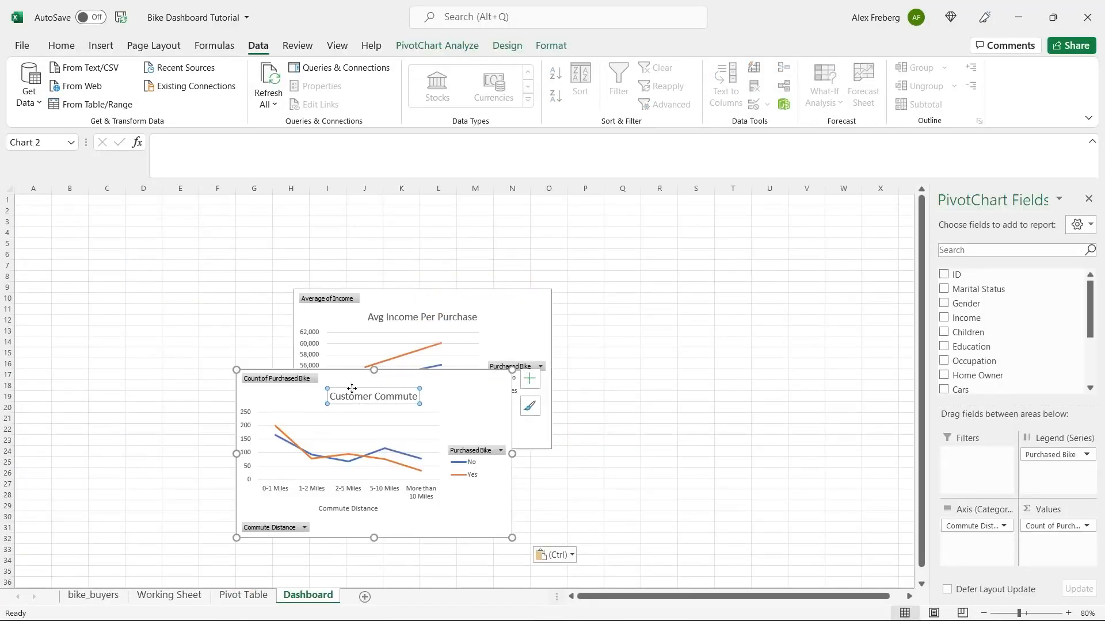
{"action": "left_click_drag", "start_coordinate": [713, 311], "coordinate": [668, 299]}
{"action": "key", "text": "ctrl+z"}
{"action": "left_click", "coordinate": [476, 525]}
- Copy the Customer Age Brackets chart and paste it onto the Dashboard
{"action": "left_click", "coordinate": [254, 601]}
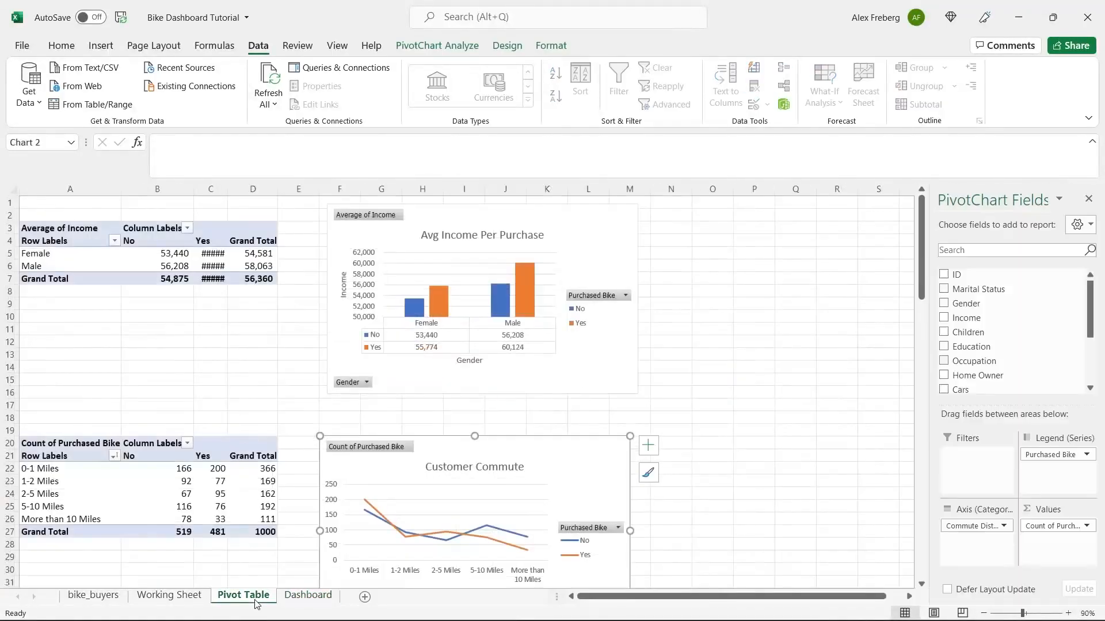
{"action": "left_click", "coordinate": [656, 435]}
{"action": "scroll", "coordinate": [656, 434], "scroll_direction": "down", "scroll_amount": 10}
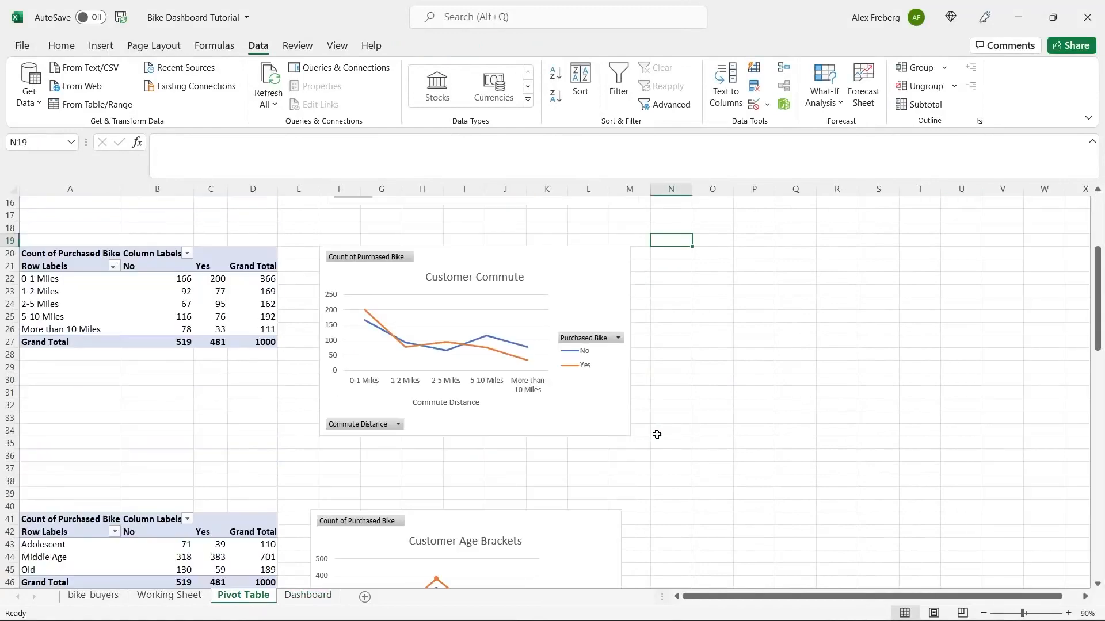
{"action": "scroll", "coordinate": [656, 434], "scroll_direction": "down", "scroll_amount": 2}
{"action": "left_click", "coordinate": [543, 271]}
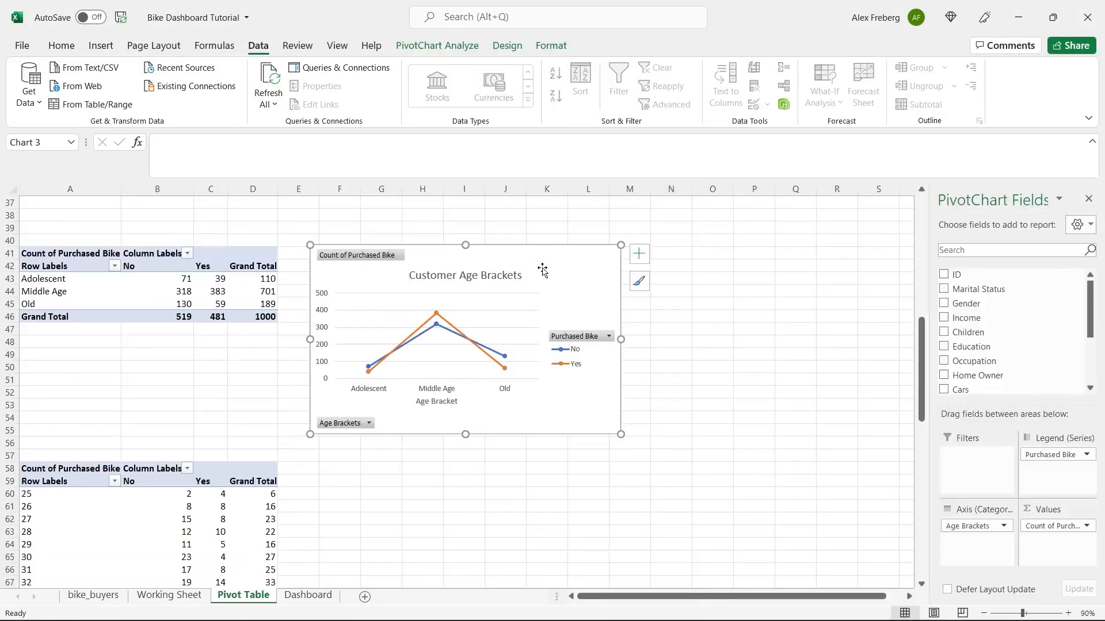
{"action": "key", "text": "ctrl+c"}
{"action": "left_click", "coordinate": [307, 596]}
{"action": "left_click", "coordinate": [321, 504]}
{"action": "key", "text": "ctrl+v"}
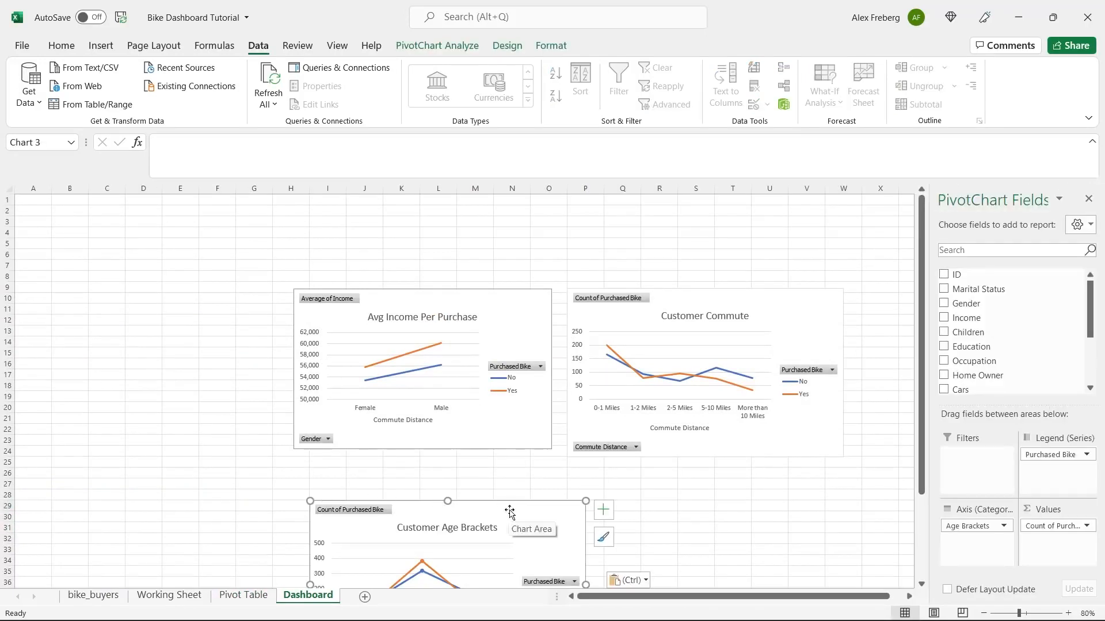
- Arrange Avg Income top-left, Customer Commute beside it, and Customer Age Brackets below
{"action": "left_click_drag", "start_coordinate": [411, 296], "coordinate": [371, 237]}
{"action": "left_click_drag", "start_coordinate": [476, 504], "coordinate": [376, 416]}
{"action": "left_click", "coordinate": [714, 298]}
{"action": "left_click_drag", "start_coordinate": [714, 298], "coordinate": [675, 247]}
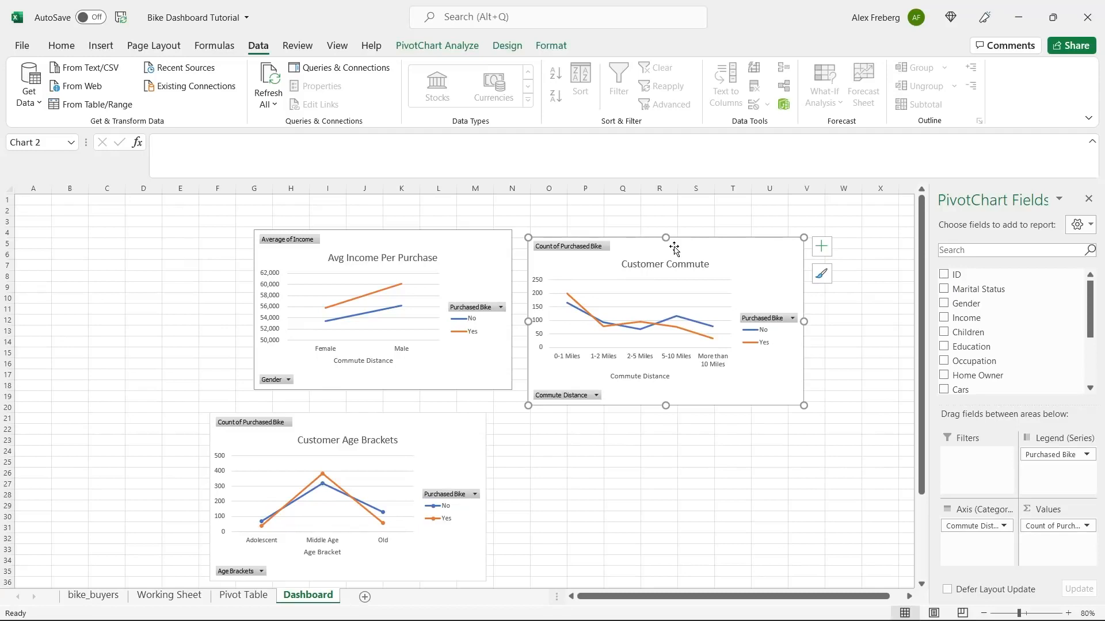
{"action": "left_click_drag", "start_coordinate": [448, 428], "coordinate": [615, 477]}
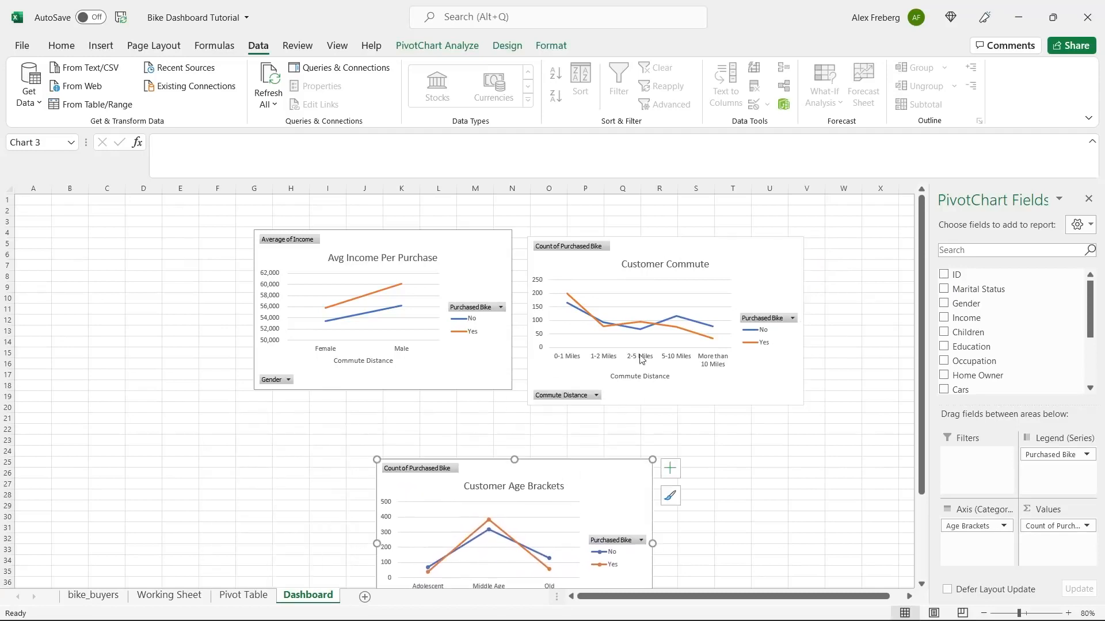
{"action": "left_click_drag", "start_coordinate": [688, 252], "coordinate": [771, 302]}
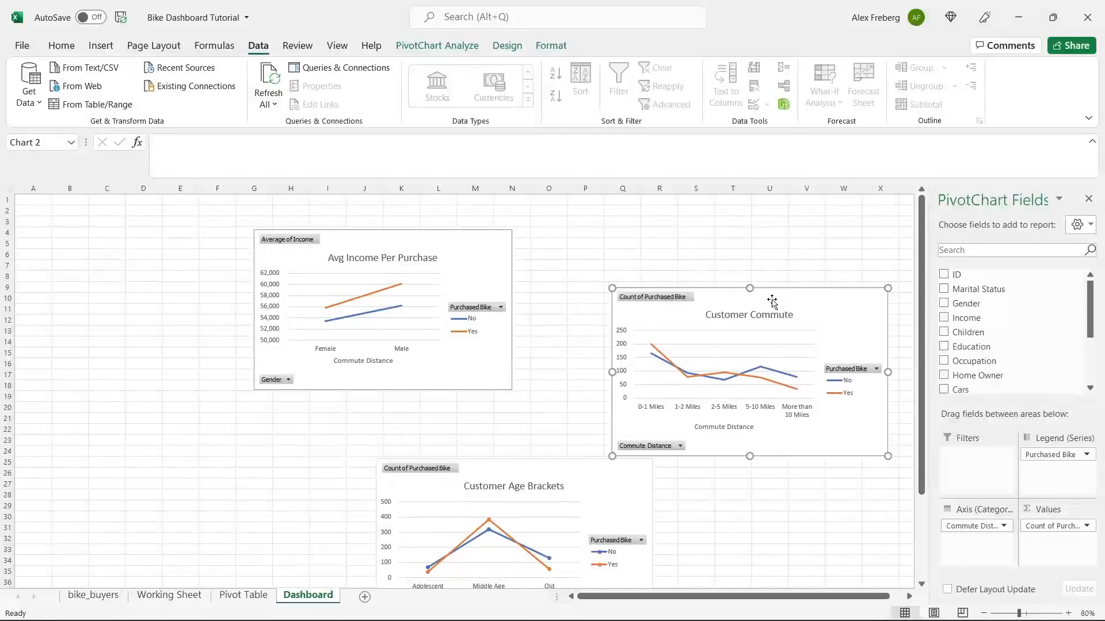
{"action": "left_click", "coordinate": [459, 259]}
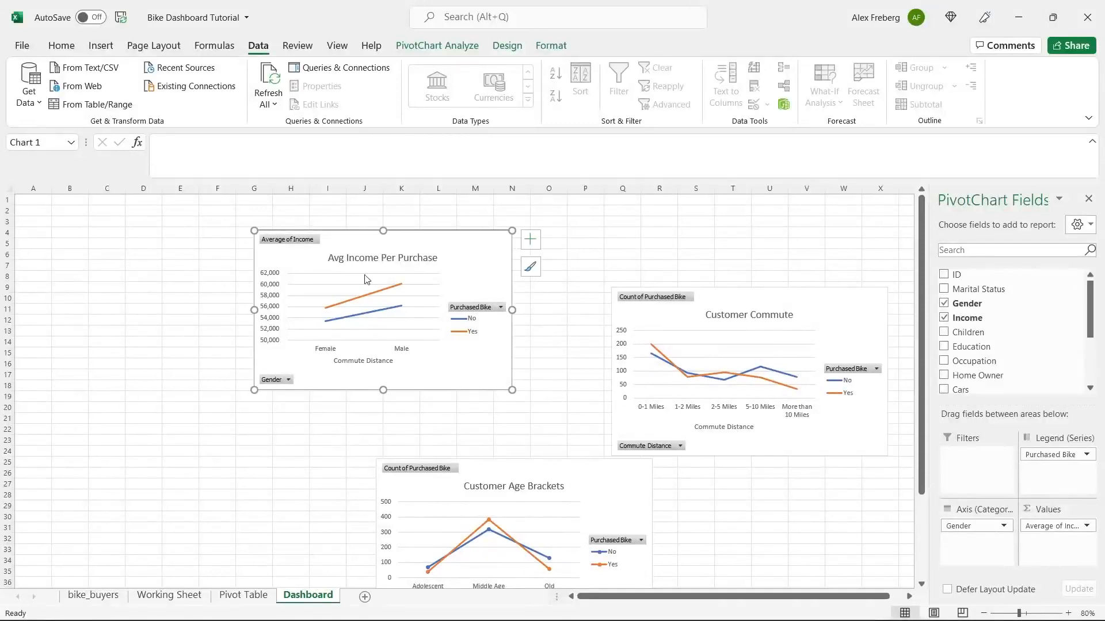
{"action": "left_click", "coordinate": [237, 596]}
{"action": "scroll", "coordinate": [321, 418], "scroll_direction": "up", "scroll_amount": 12}
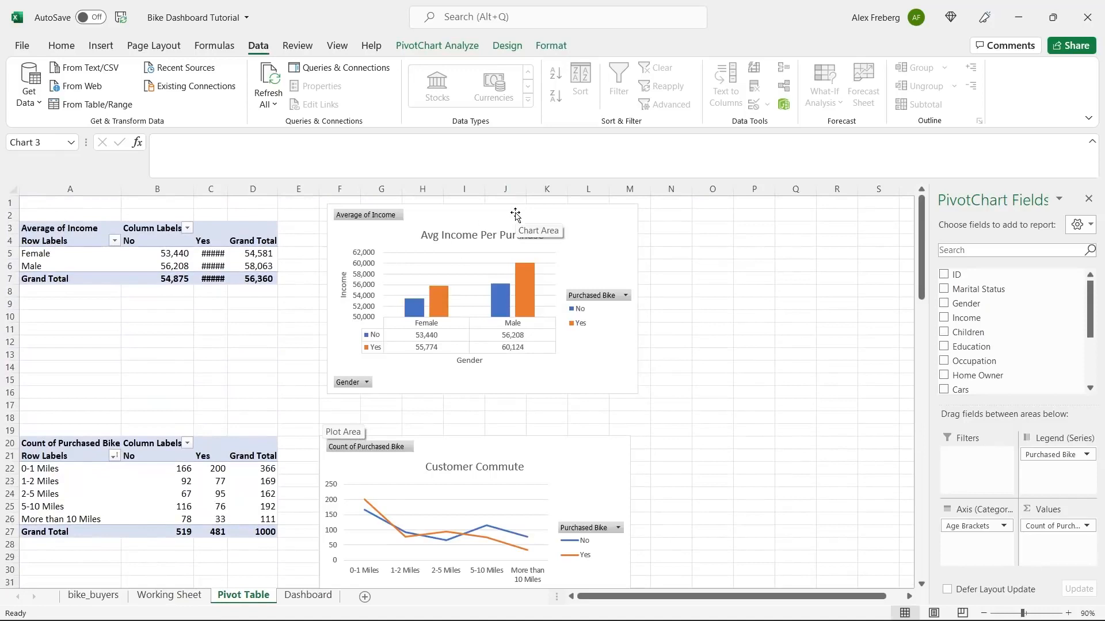
- Copy the Avg Income column chart and paste it on the Dashboard at D19
{"action": "left_click", "coordinate": [580, 214]}
{"action": "right_click", "coordinate": [582, 215]}
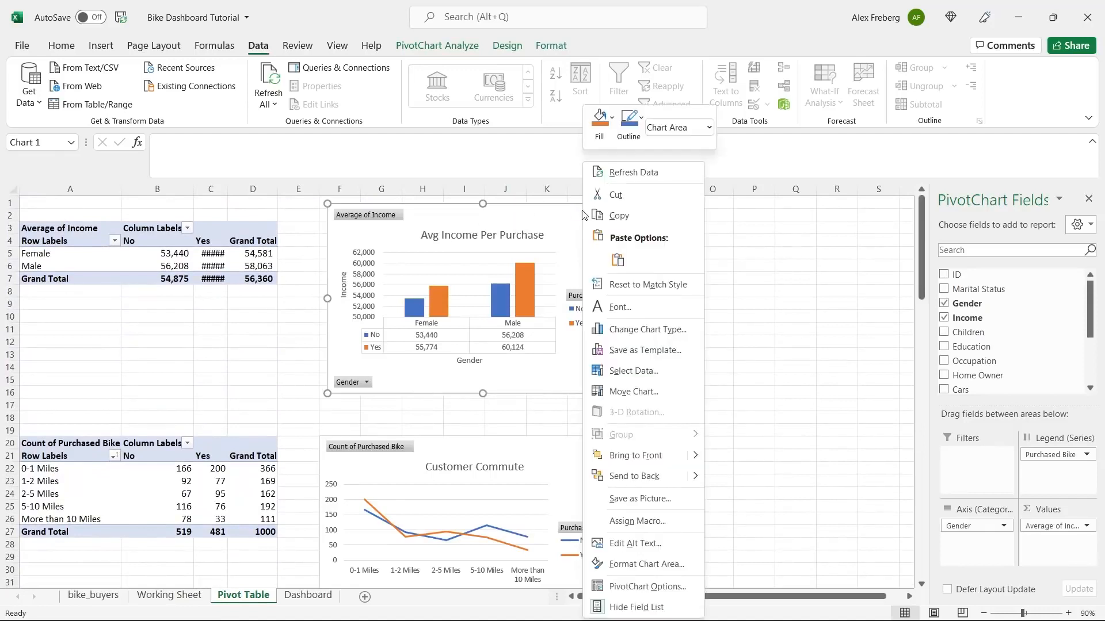
{"action": "left_click", "coordinate": [619, 215]}
{"action": "left_click", "coordinate": [307, 596]}
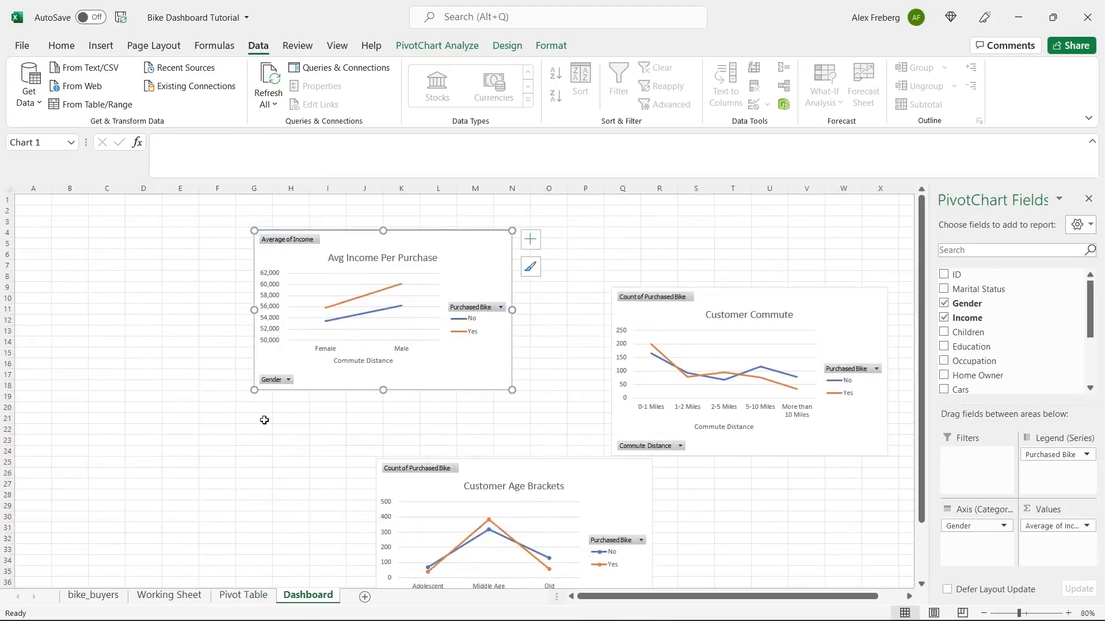
{"action": "left_click", "coordinate": [153, 398]}
{"action": "right_click", "coordinate": [153, 398]}
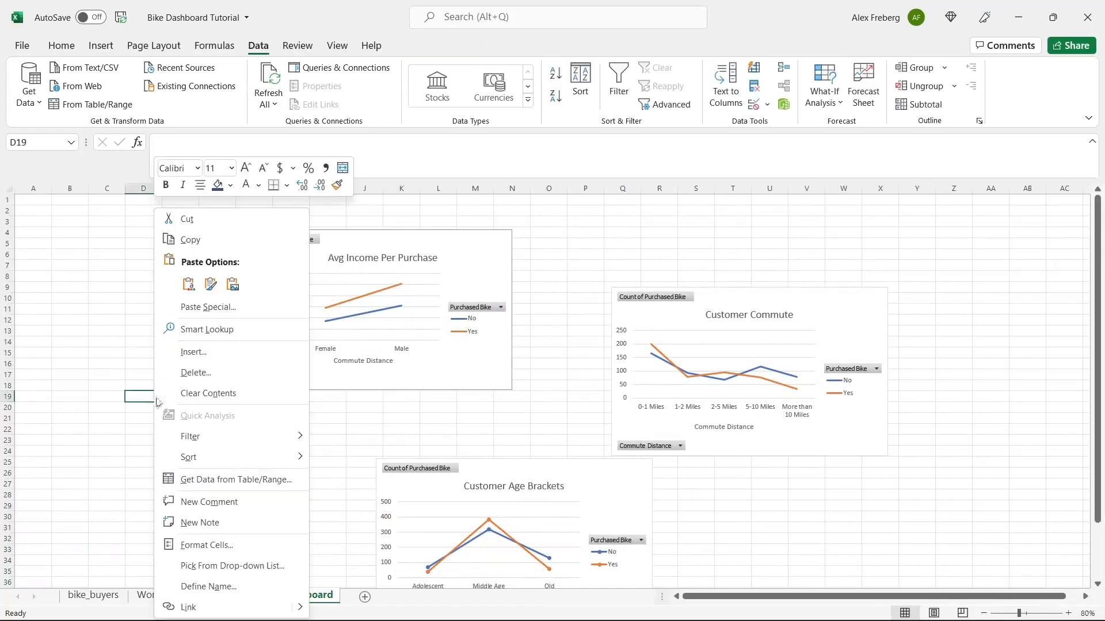
{"action": "left_click", "coordinate": [192, 288]}
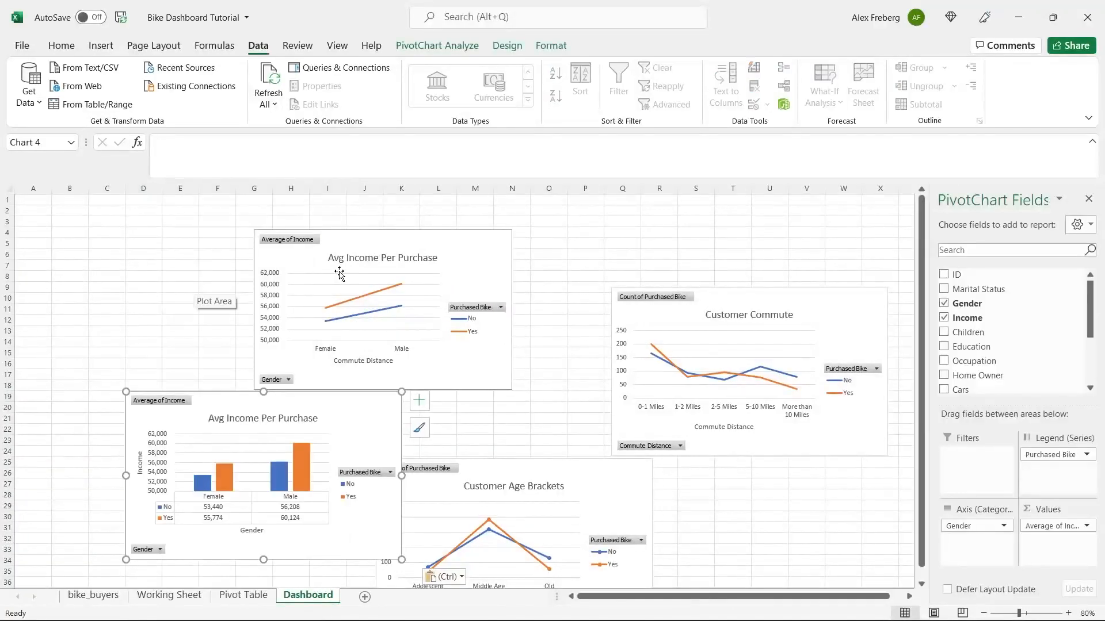
- Delete the old line-style Avg Income chart and move the column chart beside Customer Commute
{"action": "left_click", "coordinate": [347, 255]}
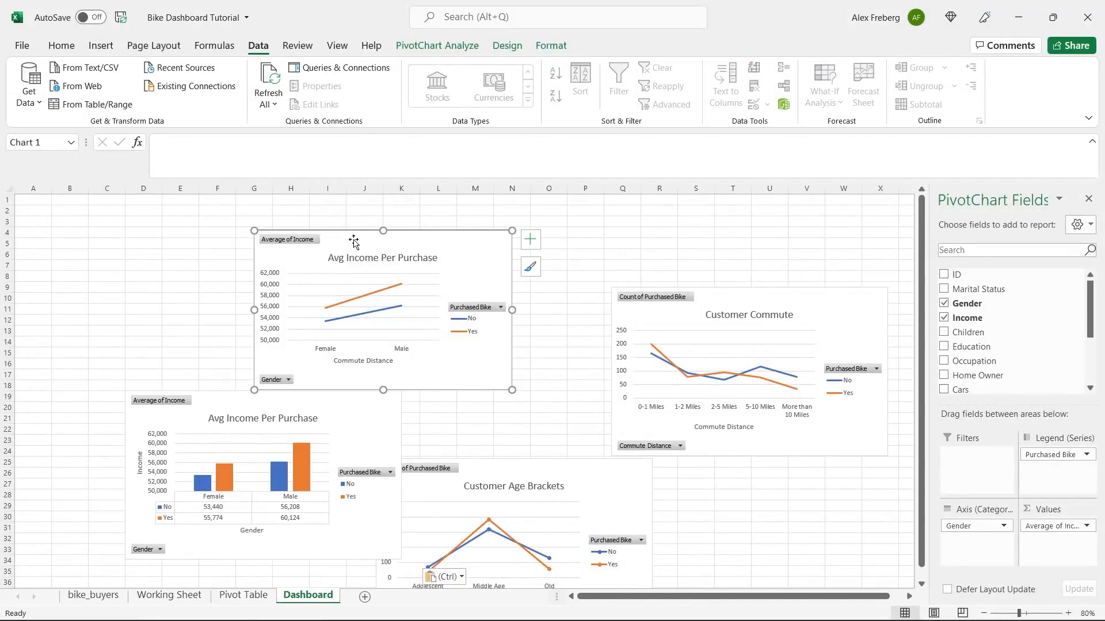
{"action": "key", "text": "Delete"}
{"action": "left_click_drag", "start_coordinate": [329, 408], "coordinate": [514, 297]}
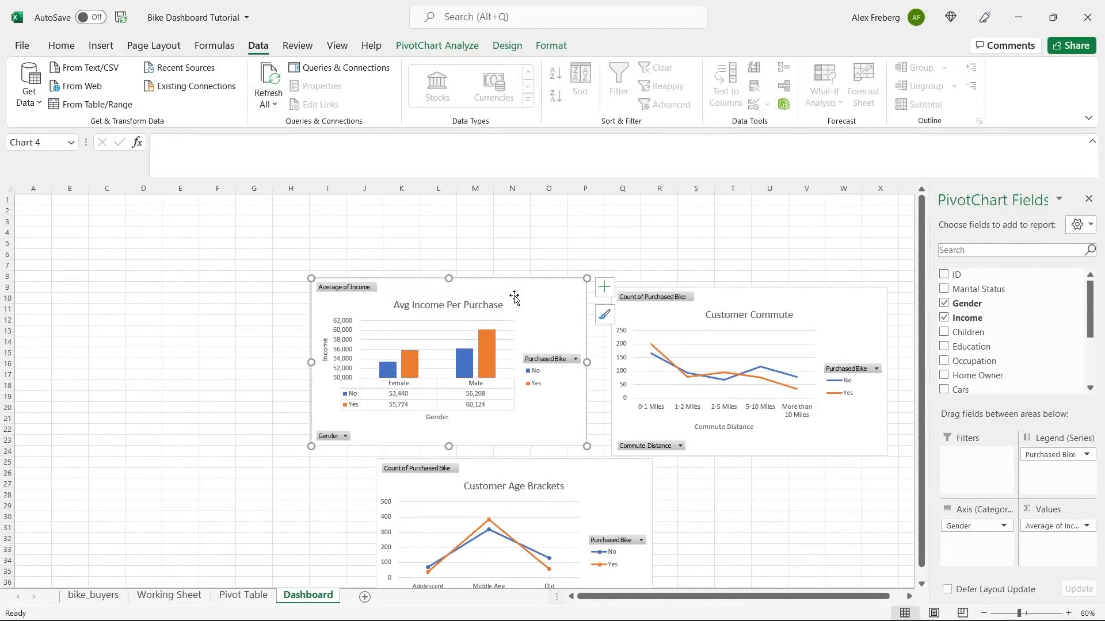
{"action": "left_click", "coordinate": [235, 323]}
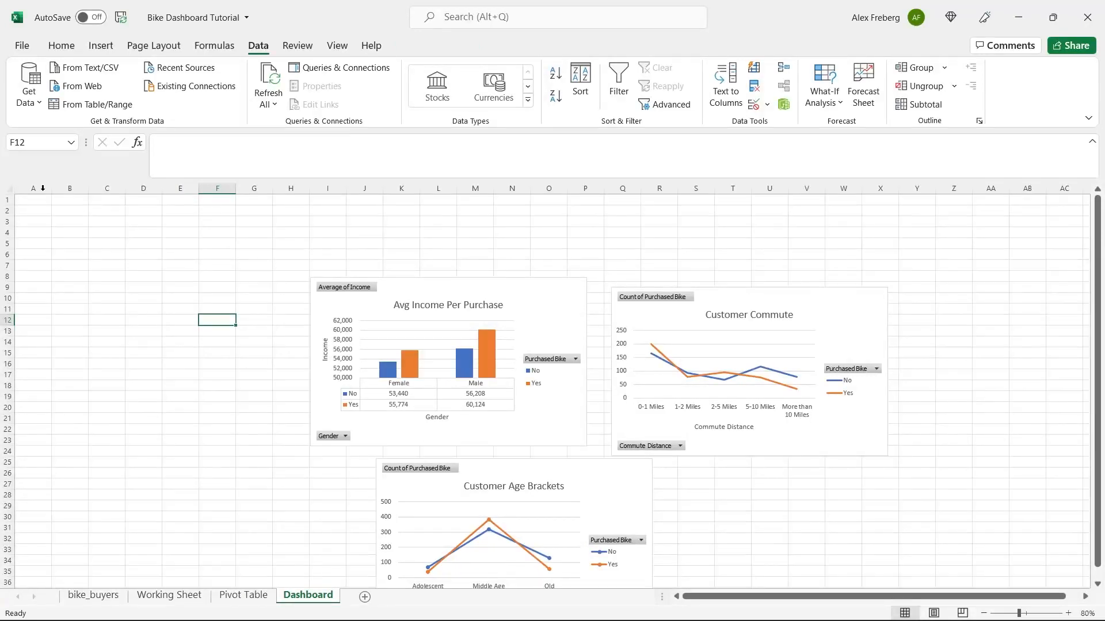
- Hide the gridlines on the Dashboard sheet
{"action": "left_click", "coordinate": [11, 189]}
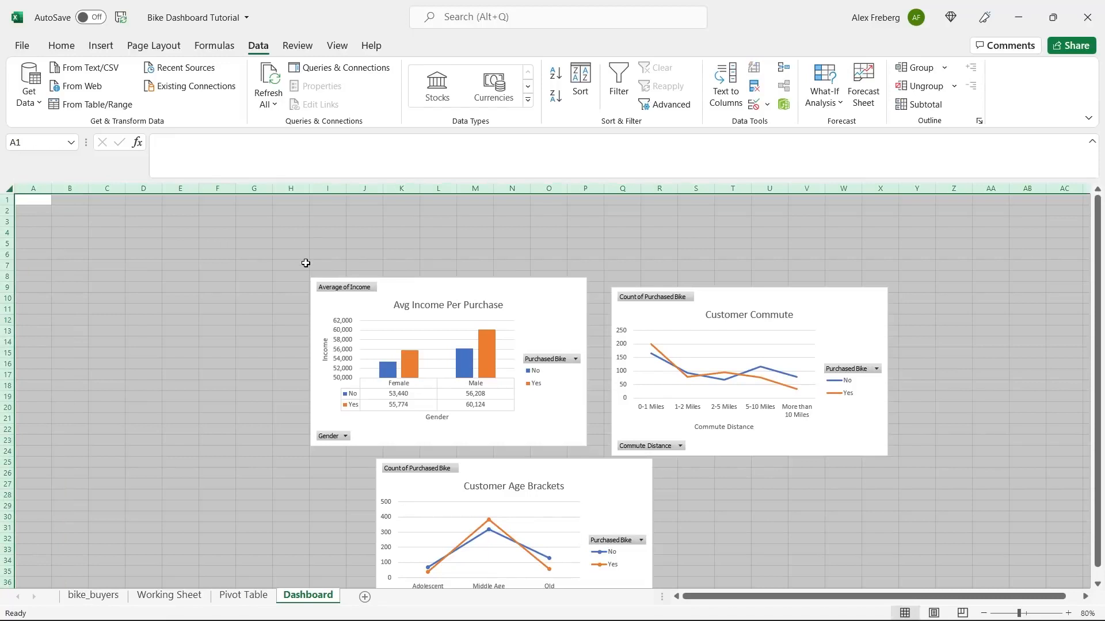
{"action": "left_click", "coordinate": [337, 47]}
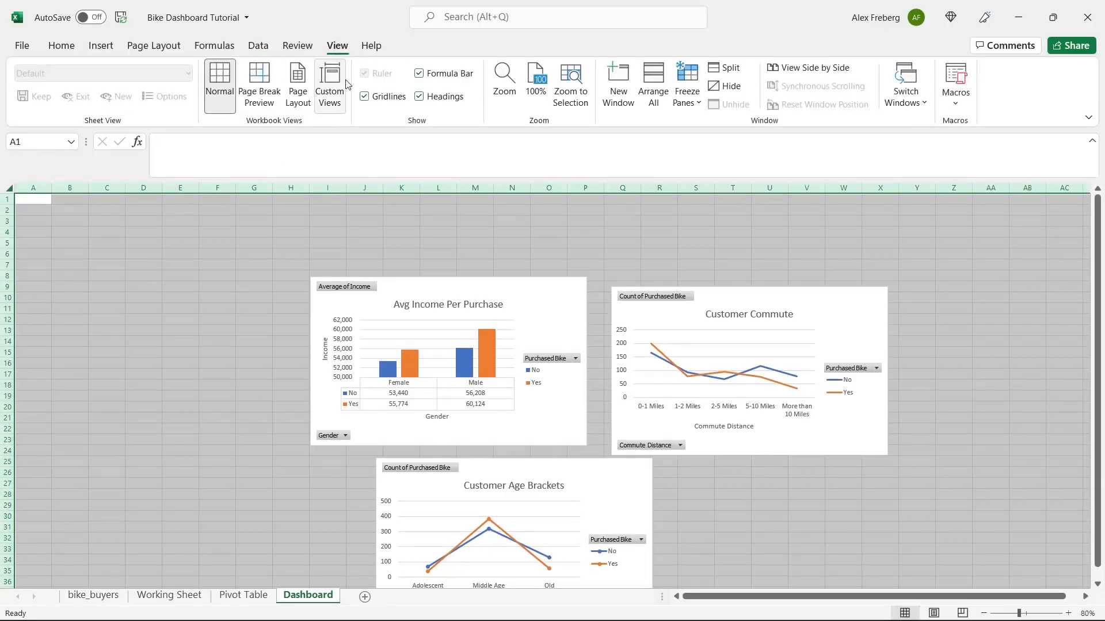
{"action": "left_click", "coordinate": [364, 96]}
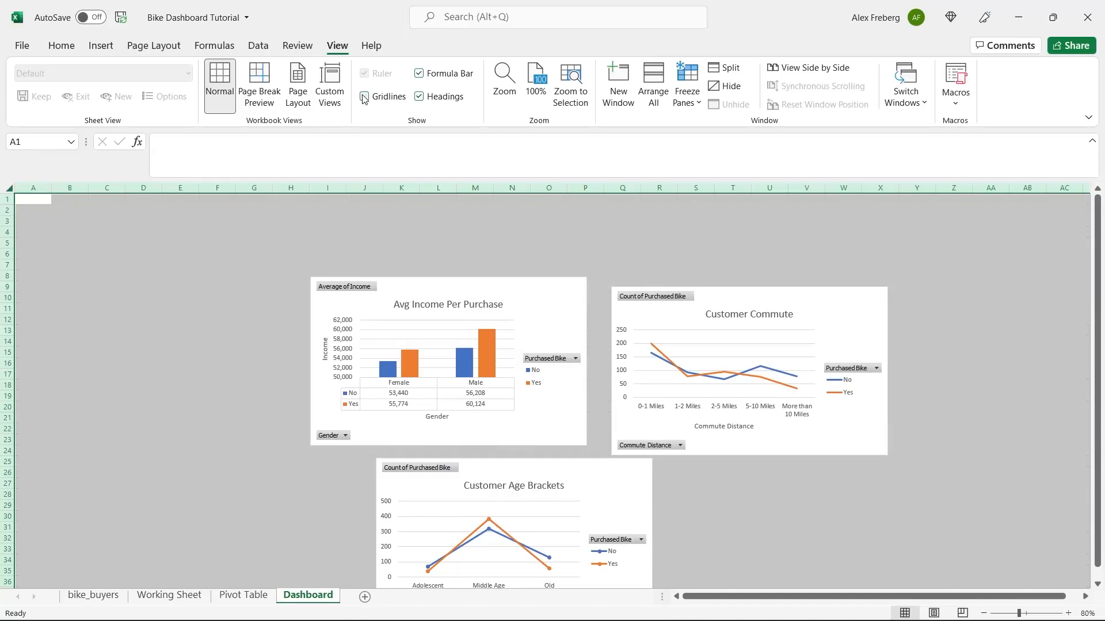
{"action": "left_click", "coordinate": [345, 237]}
- Fill the banner range A1:O6 with blue
{"action": "left_click_drag", "start_coordinate": [30, 197], "coordinate": [550, 249]}
{"action": "left_click", "coordinate": [61, 46]}
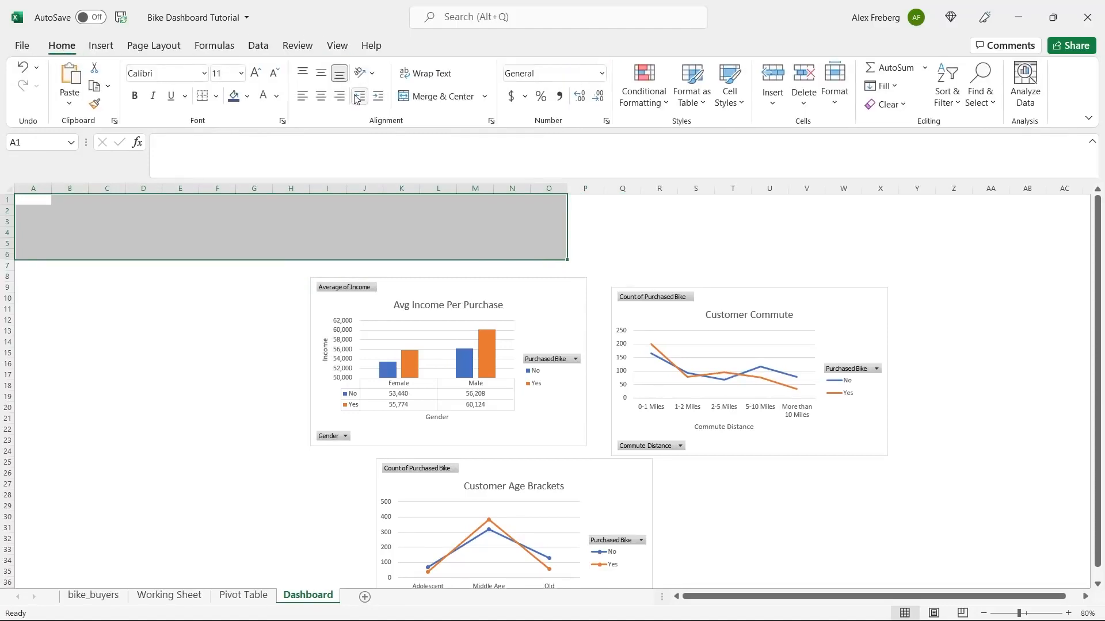
{"action": "left_click", "coordinate": [247, 97]}
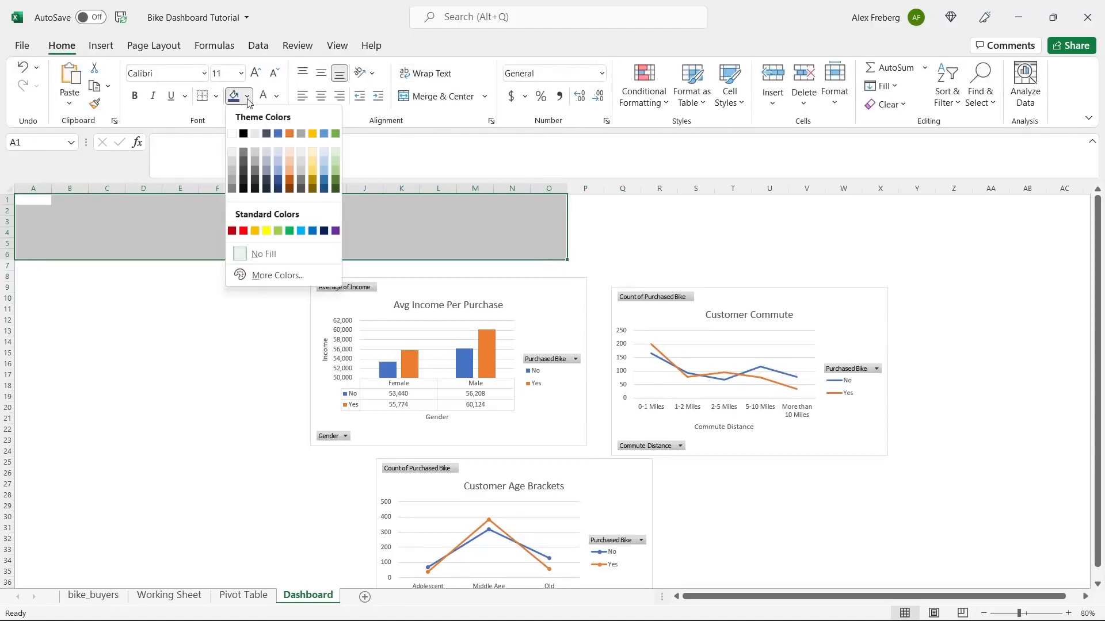
{"action": "left_click", "coordinate": [313, 231]}
{"action": "left_click", "coordinate": [271, 227]}
- Merge A1:O6 into one centred cell and type 'Bike Sales Dashboard'
{"action": "left_click_drag", "start_coordinate": [46, 205], "coordinate": [544, 255]}
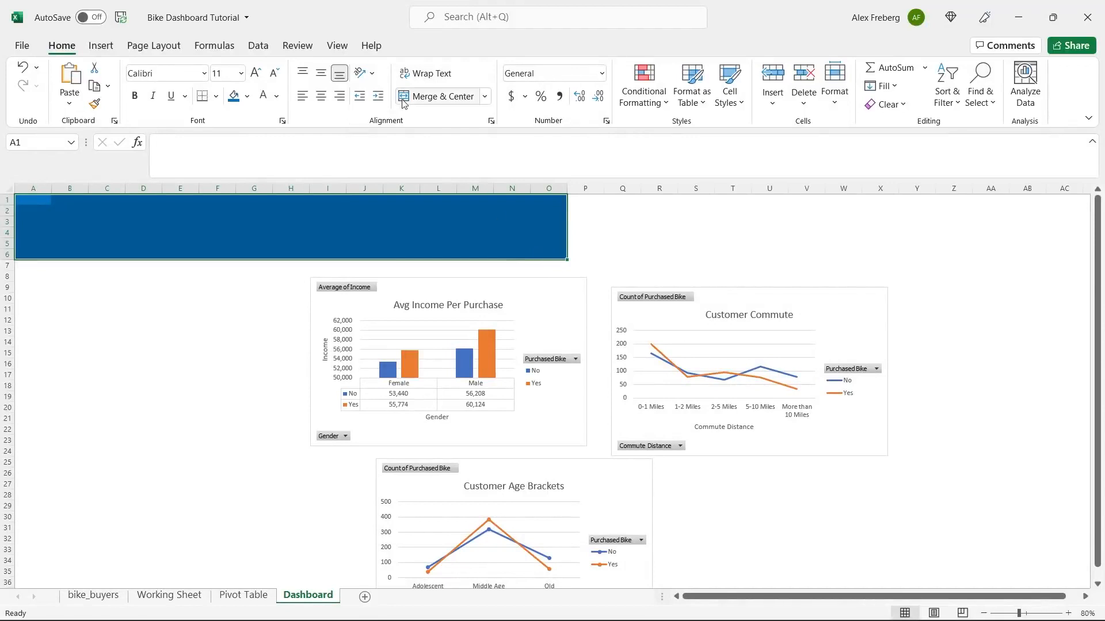
{"action": "left_click", "coordinate": [420, 98]}
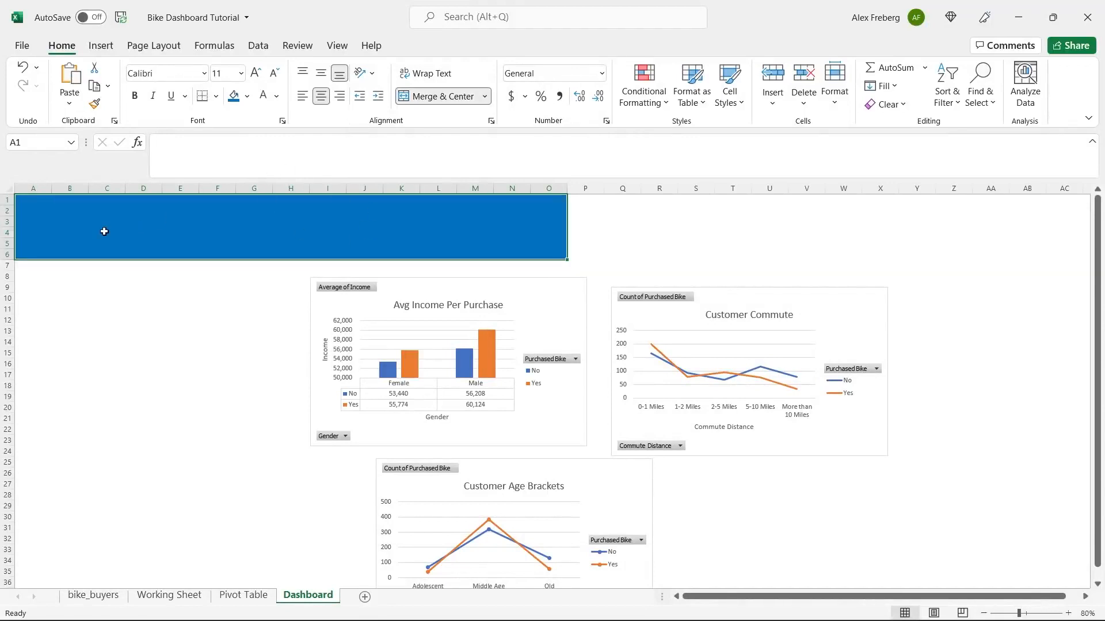
{"action": "double_click", "coordinate": [269, 221]}
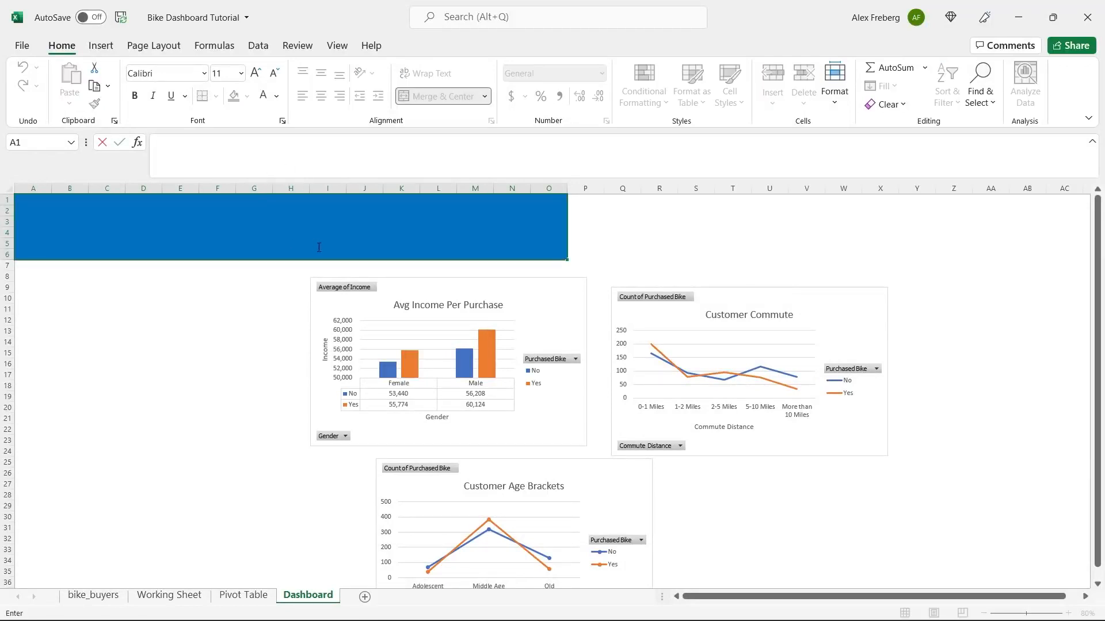
{"action": "type", "text": "Bike Sales Dashboard"}
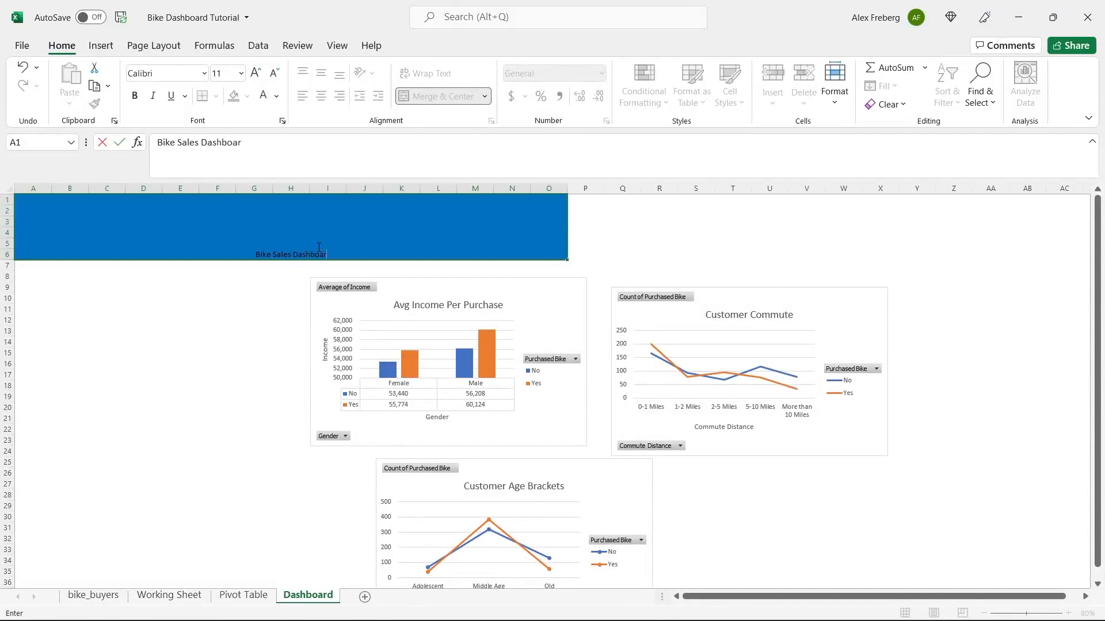
- Make the Bike Sales Dashboard title text white, size 48 and bold
{"action": "left_click", "coordinate": [312, 261]}
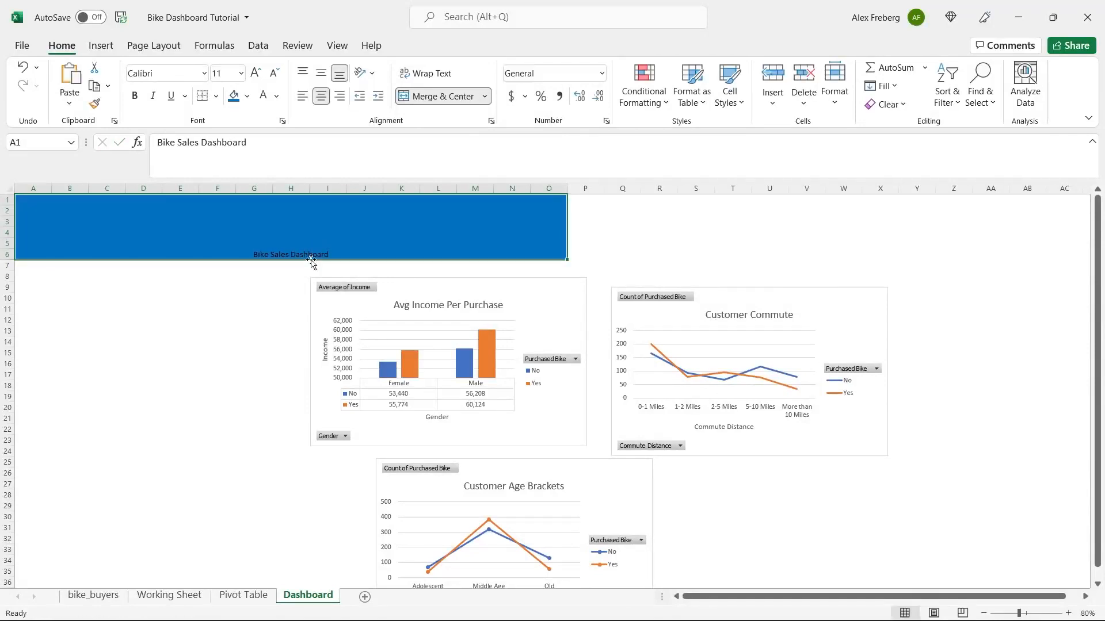
{"action": "double_click", "coordinate": [318, 254]}
{"action": "triple_click", "coordinate": [318, 254]}
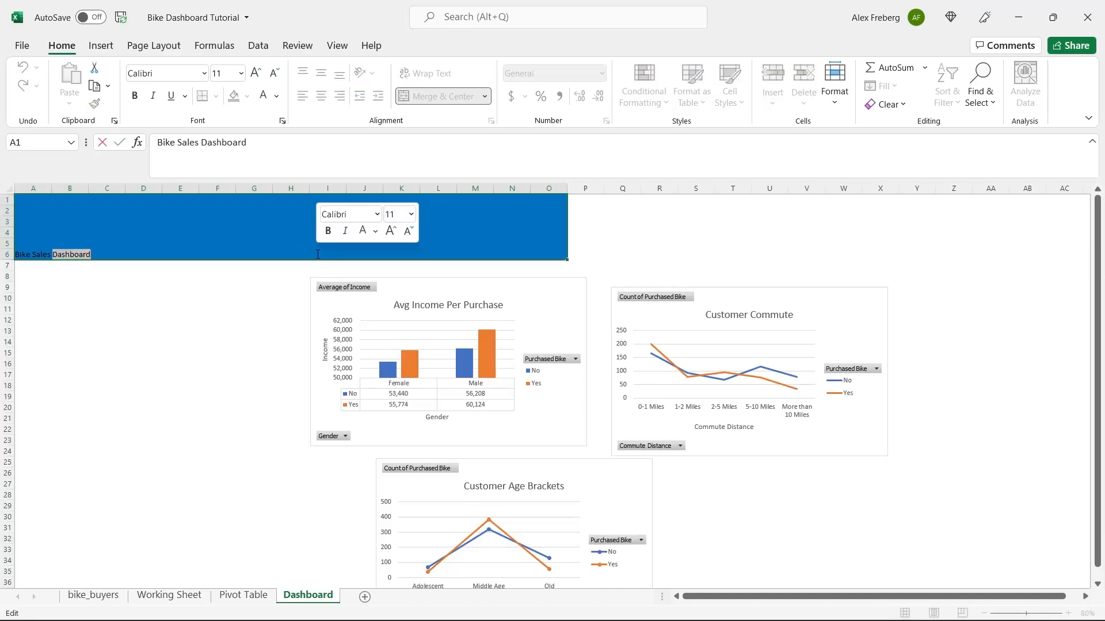
{"action": "left_click", "coordinate": [277, 96]}
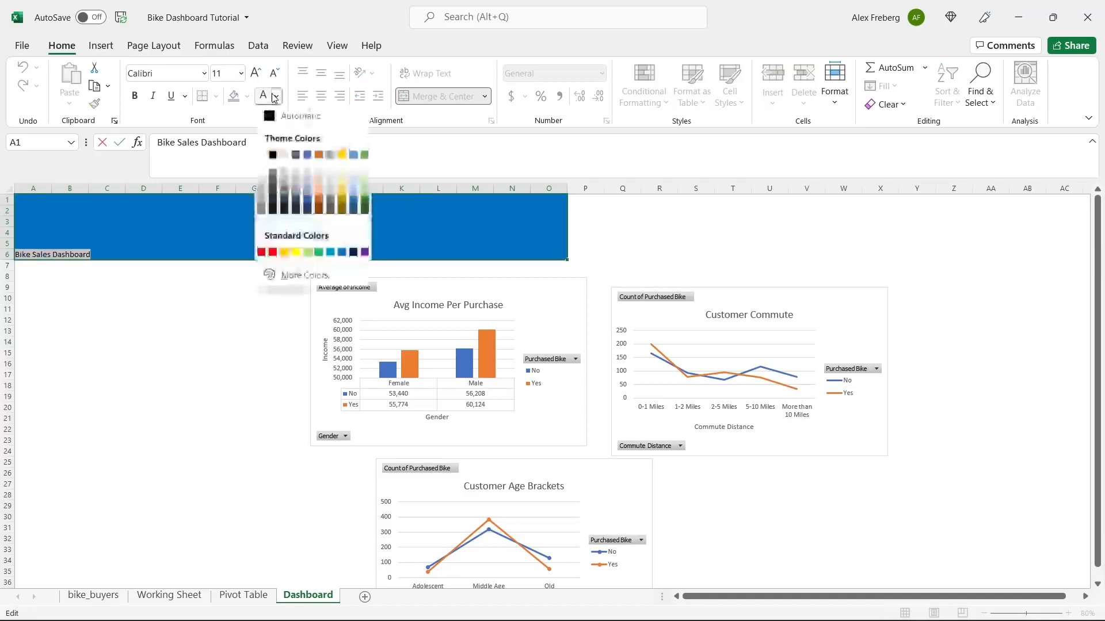
{"action": "left_click", "coordinate": [264, 153]}
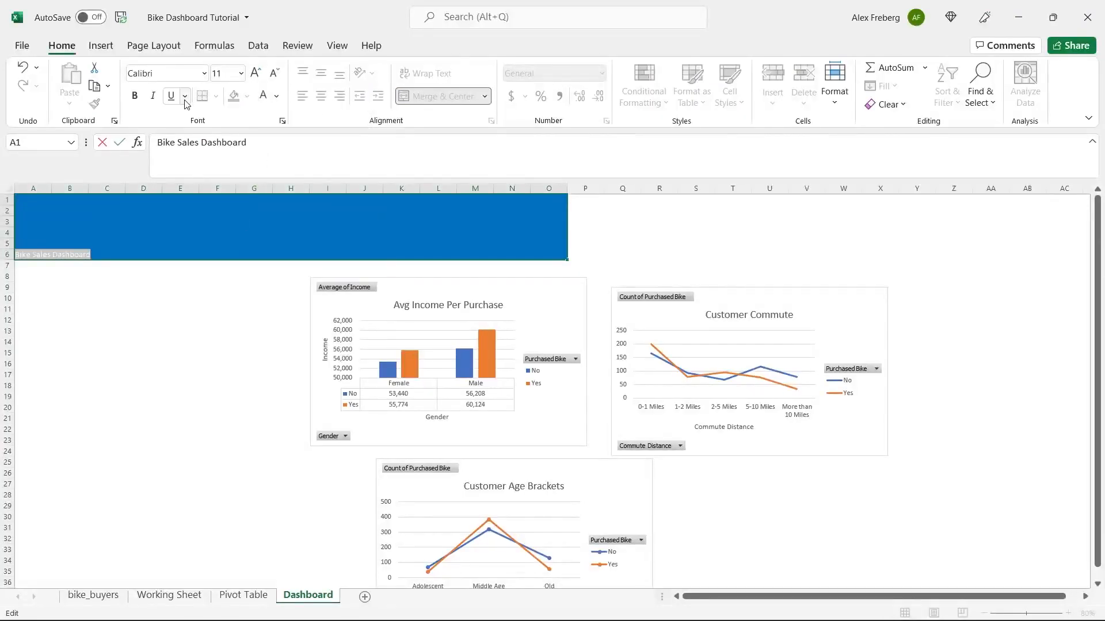
{"action": "left_click", "coordinate": [243, 74]}
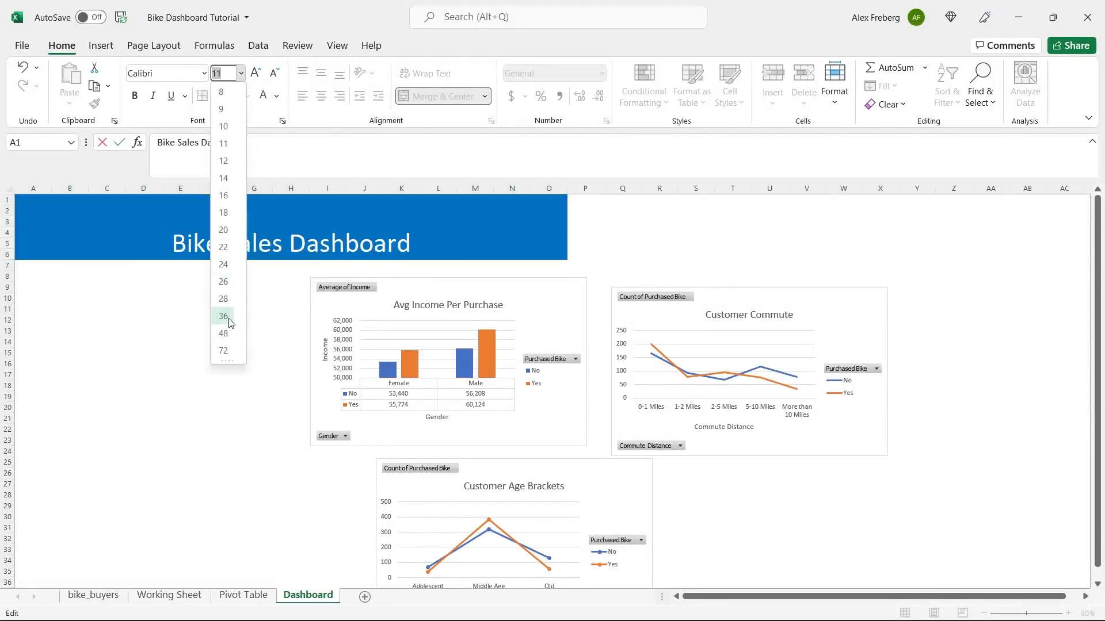
{"action": "left_click", "coordinate": [227, 335]}
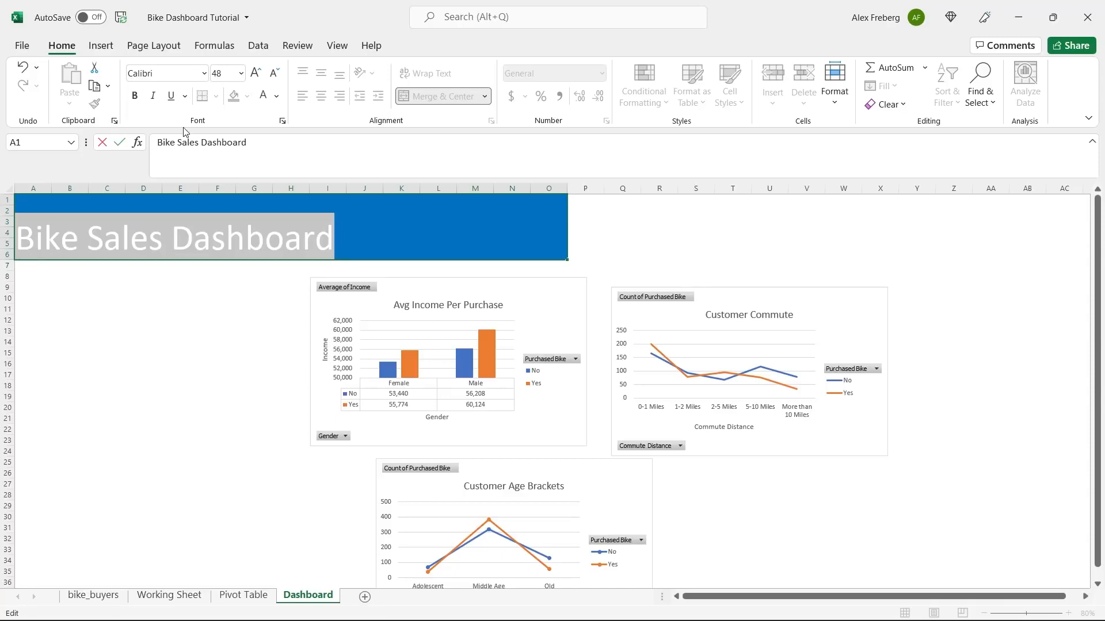
{"action": "left_click", "coordinate": [136, 97]}
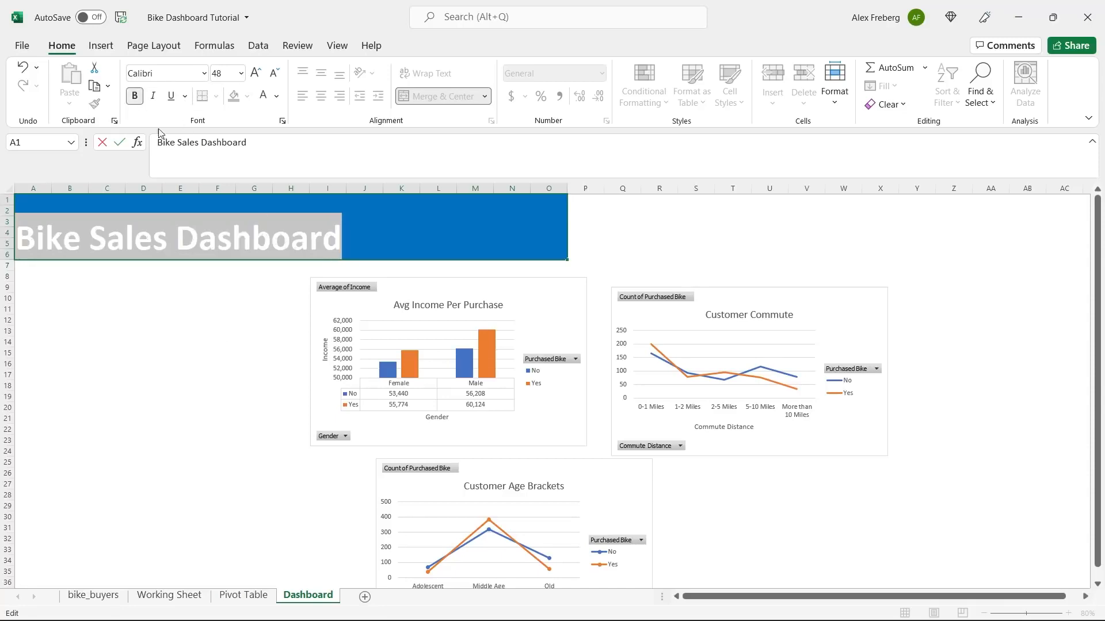
{"action": "left_click", "coordinate": [313, 269]}
- Centre the title vertically within the merged blue banner cell
{"action": "double_click", "coordinate": [327, 241]}
{"action": "triple_click", "coordinate": [327, 241]}
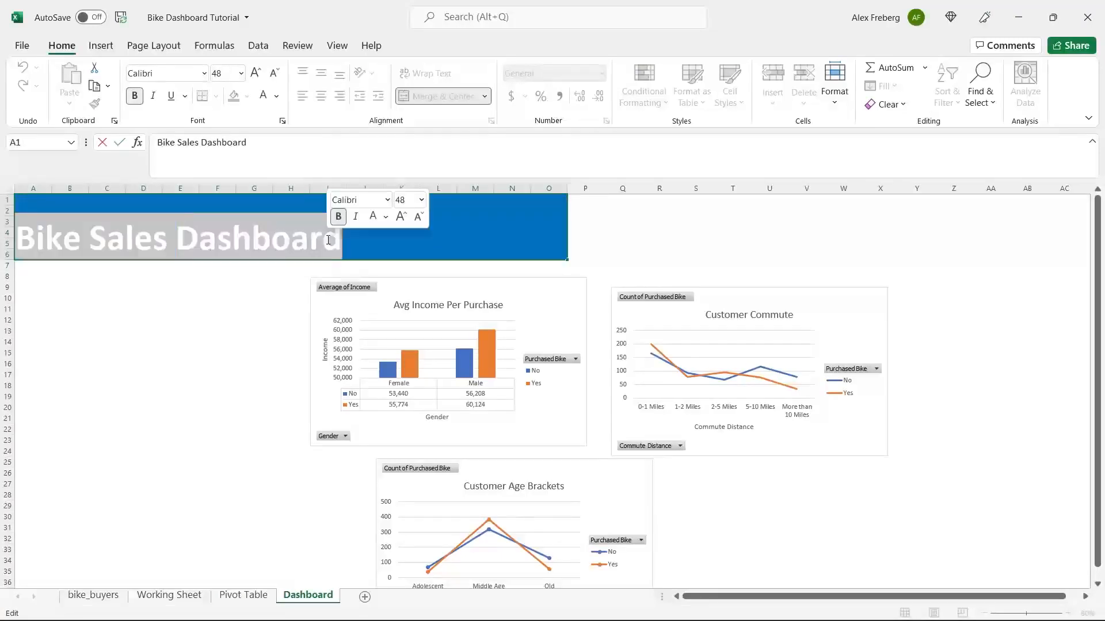
{"action": "left_click", "coordinate": [311, 245]}
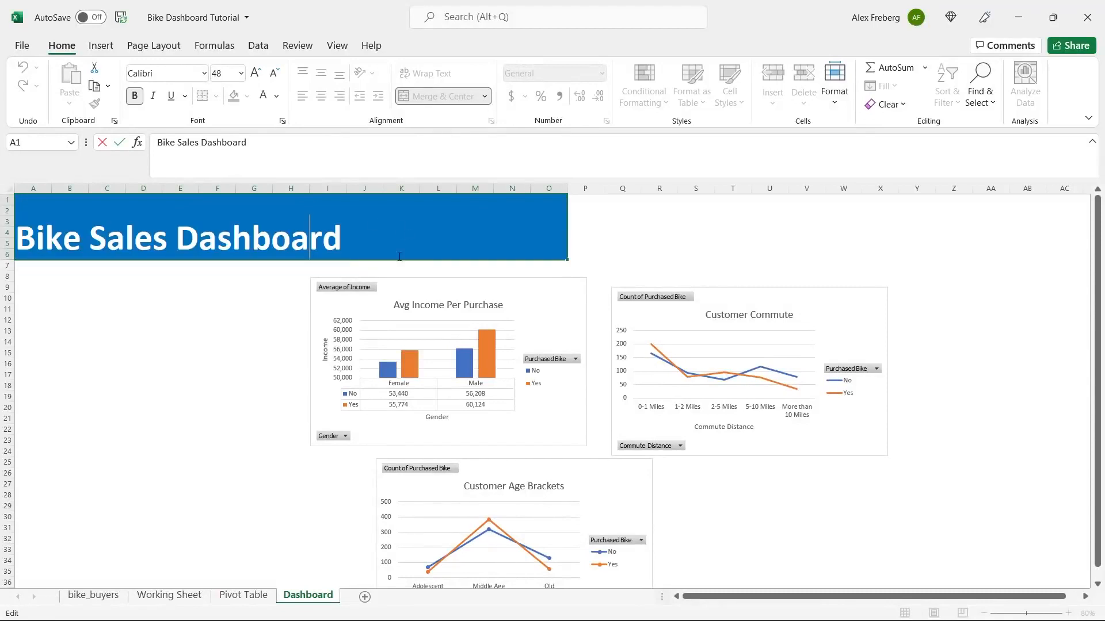
{"action": "left_click", "coordinate": [253, 315]}
{"action": "left_click", "coordinate": [295, 242]}
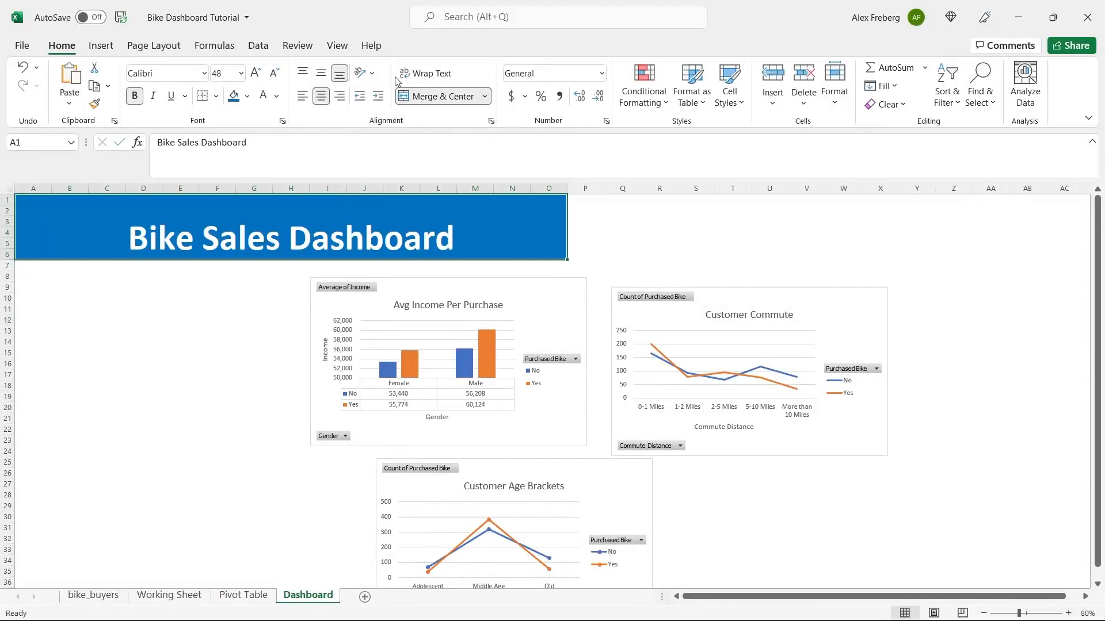
{"action": "left_click", "coordinate": [321, 73]}
{"action": "left_click", "coordinate": [195, 330]}
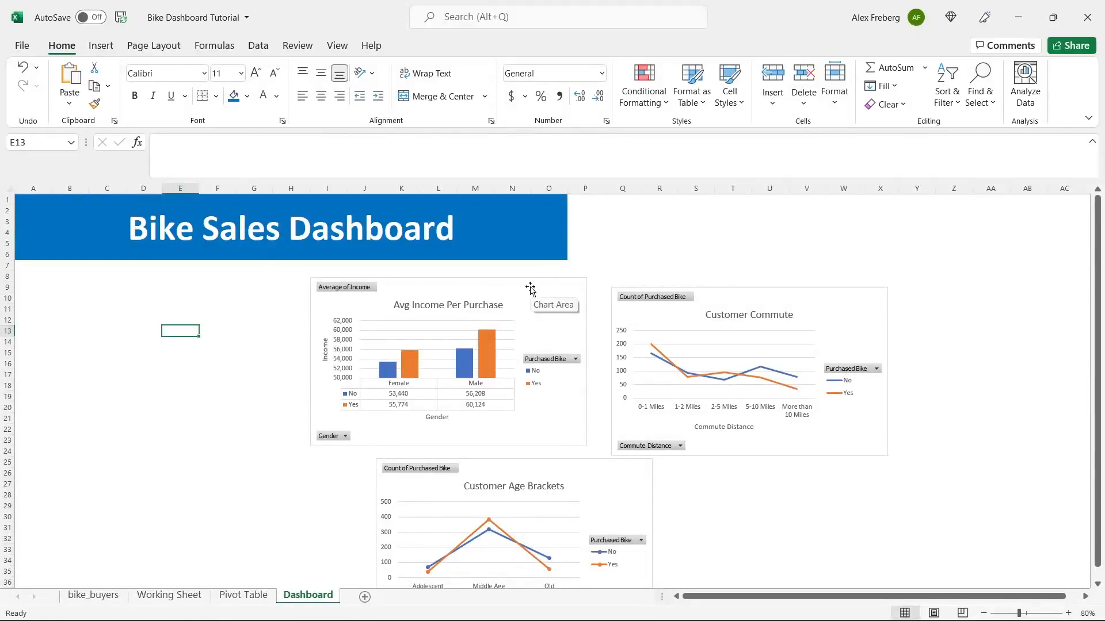
- Place Avg Income Per Purchase under the banner, Customer Age Brackets beside it, Customer Commute below
{"action": "left_click_drag", "start_coordinate": [530, 289], "coordinate": [338, 271]}
{"action": "left_click_drag", "start_coordinate": [395, 430], "coordinate": [352, 406]}
{"action": "left_click", "coordinate": [755, 298]}
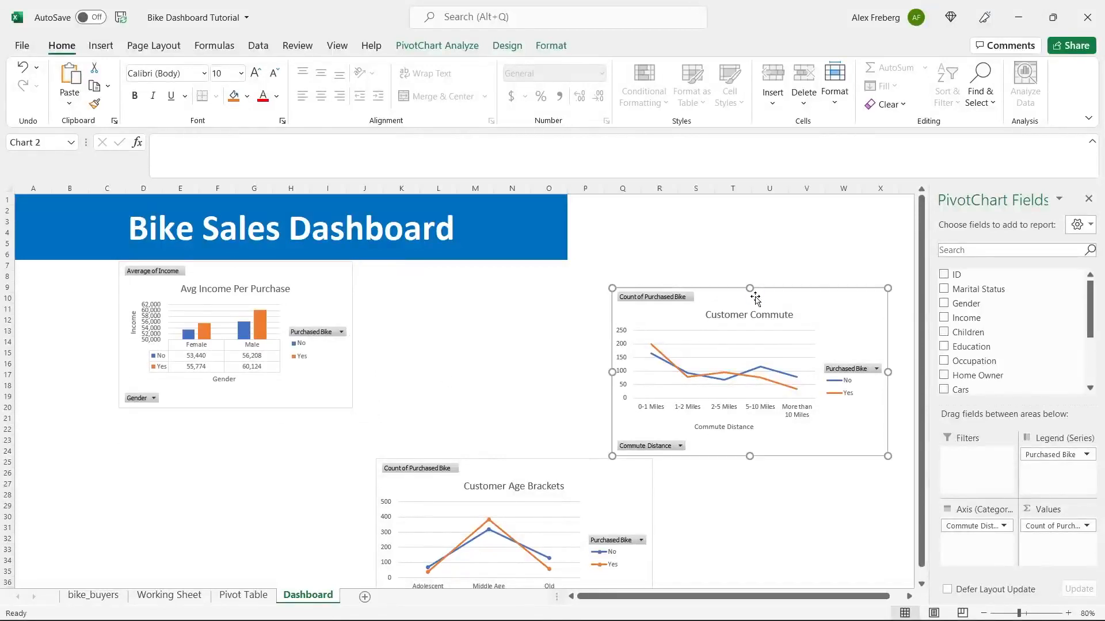
{"action": "left_click_drag", "start_coordinate": [797, 303], "coordinate": [627, 295]}
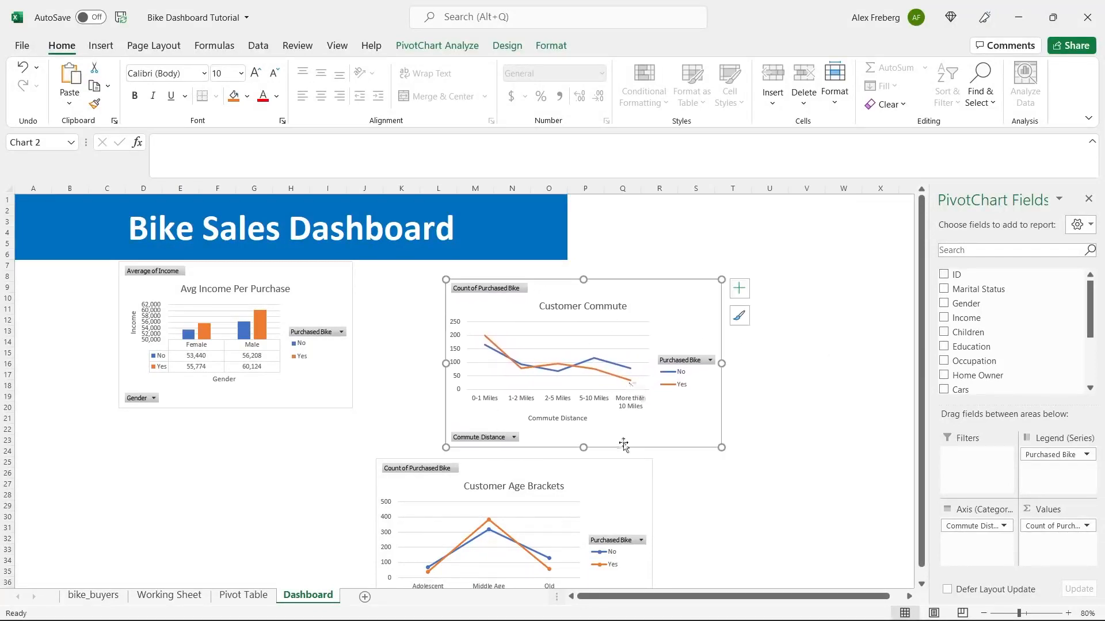
{"action": "left_click_drag", "start_coordinate": [592, 473], "coordinate": [806, 284]}
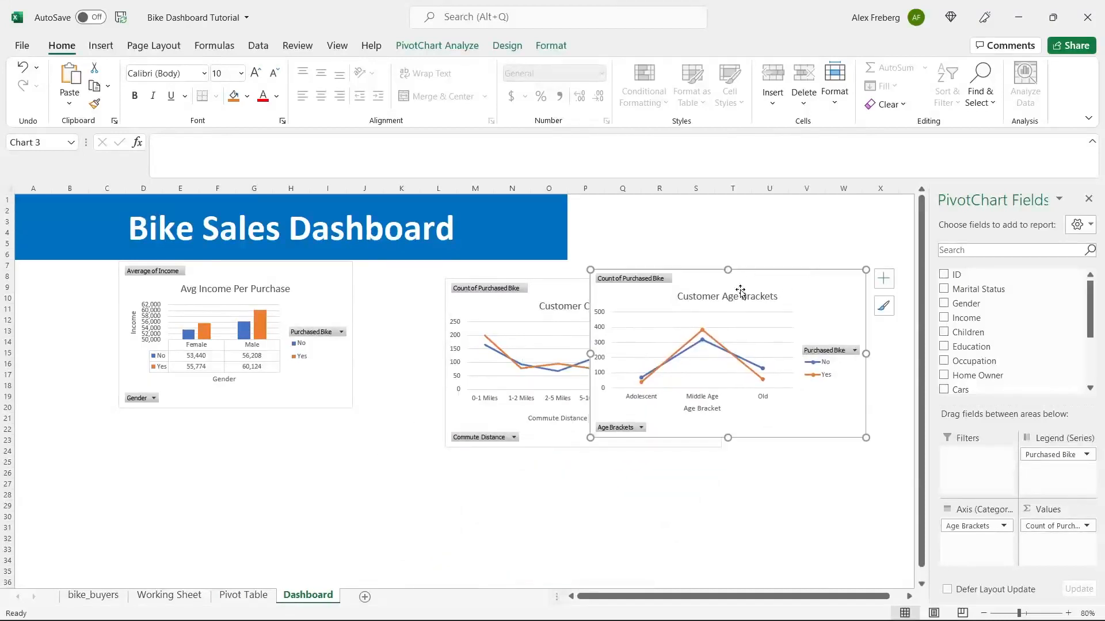
{"action": "left_click", "coordinate": [552, 297]}
{"action": "left_click_drag", "start_coordinate": [543, 295], "coordinate": [238, 473]}
{"action": "left_click_drag", "start_coordinate": [728, 278], "coordinate": [491, 270]}
- At 100% zoom, resize the Customer Age Brackets chart out to the banner's right edge
{"action": "left_click", "coordinate": [1068, 614]}
{"action": "left_click", "coordinate": [1068, 613]}
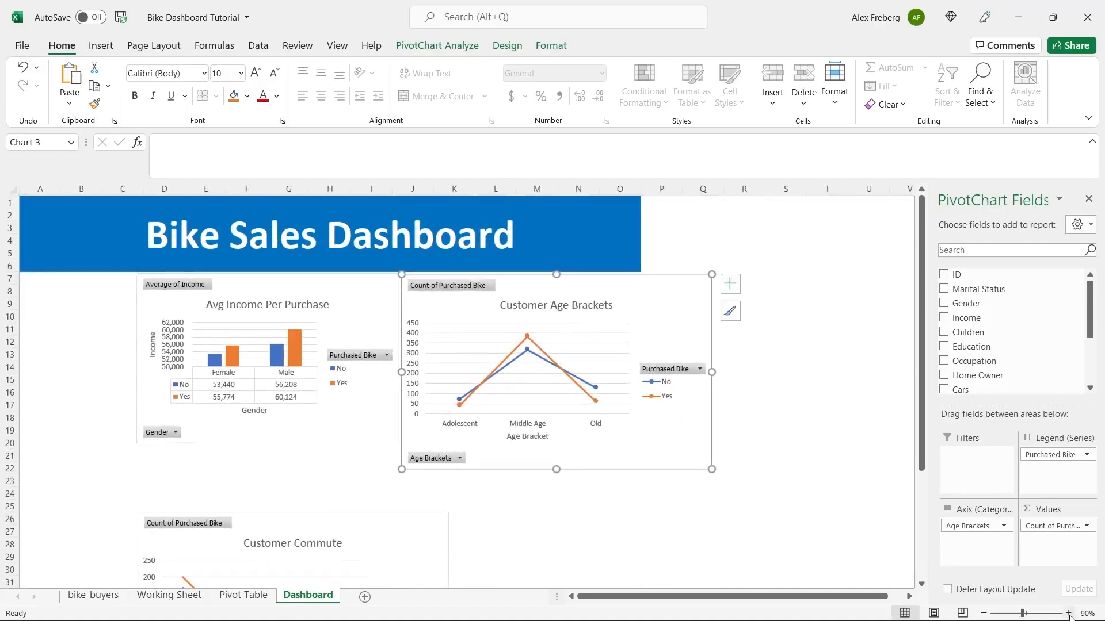
{"action": "left_click_drag", "start_coordinate": [791, 496], "coordinate": [695, 467]}
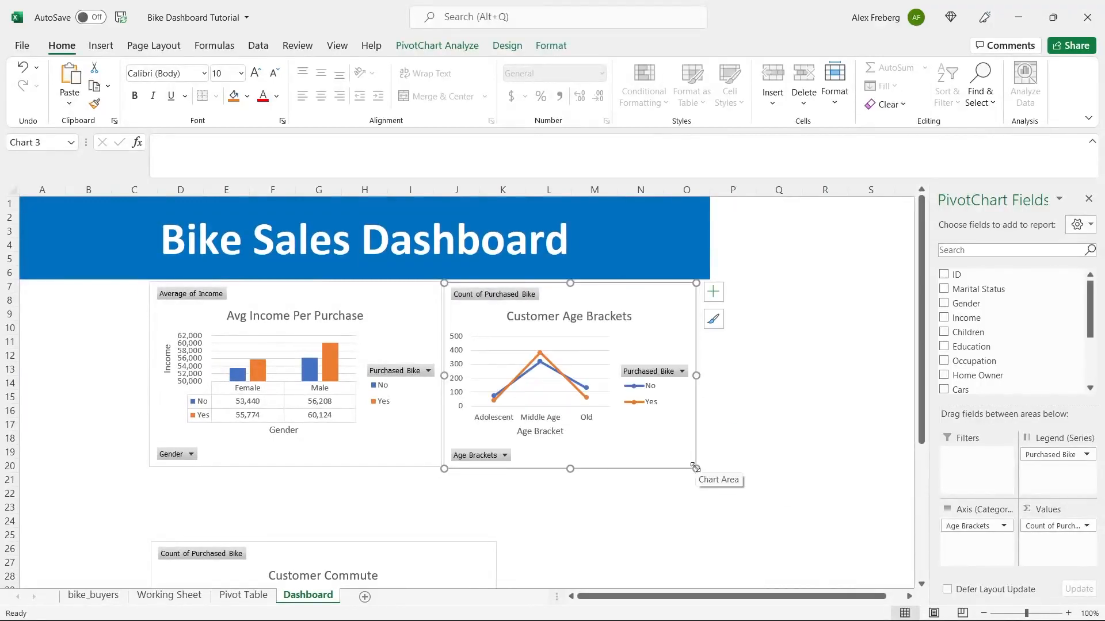
{"action": "left_click_drag", "start_coordinate": [696, 375], "coordinate": [710, 377]}
{"action": "left_click", "coordinate": [813, 371]}
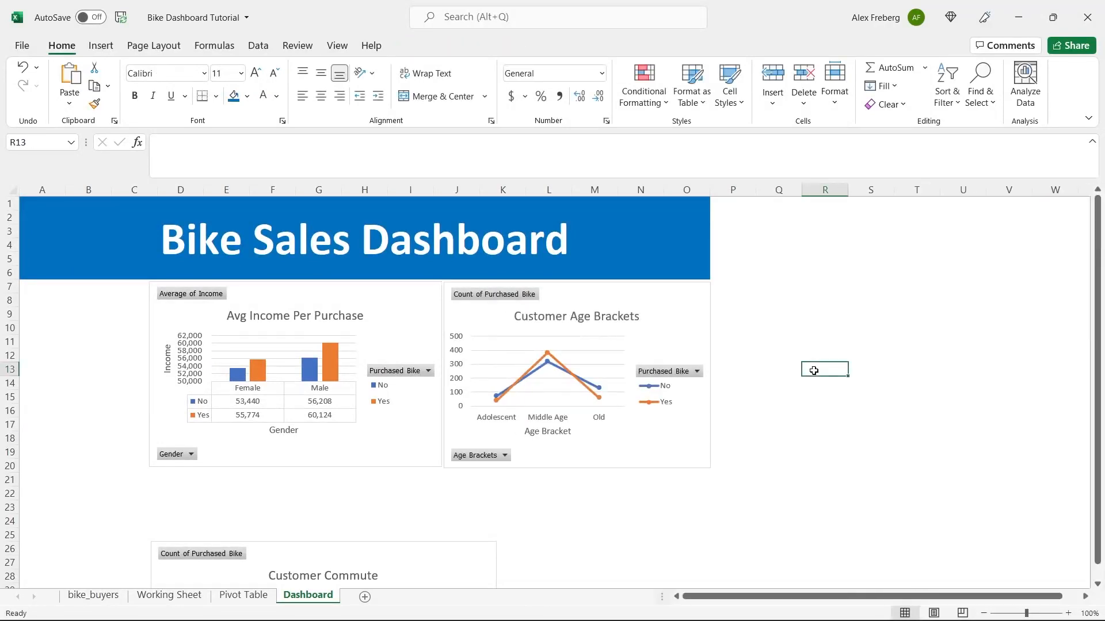
{"action": "left_click", "coordinate": [573, 451]}
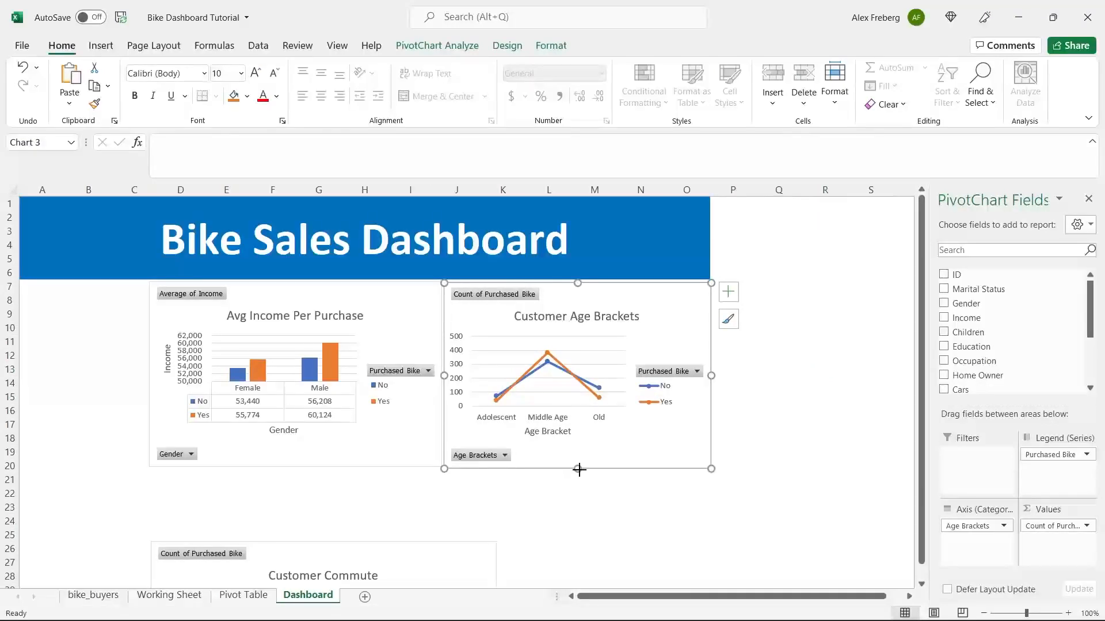
{"action": "left_click_drag", "start_coordinate": [579, 470], "coordinate": [579, 468]}
{"action": "left_click", "coordinate": [756, 429]}
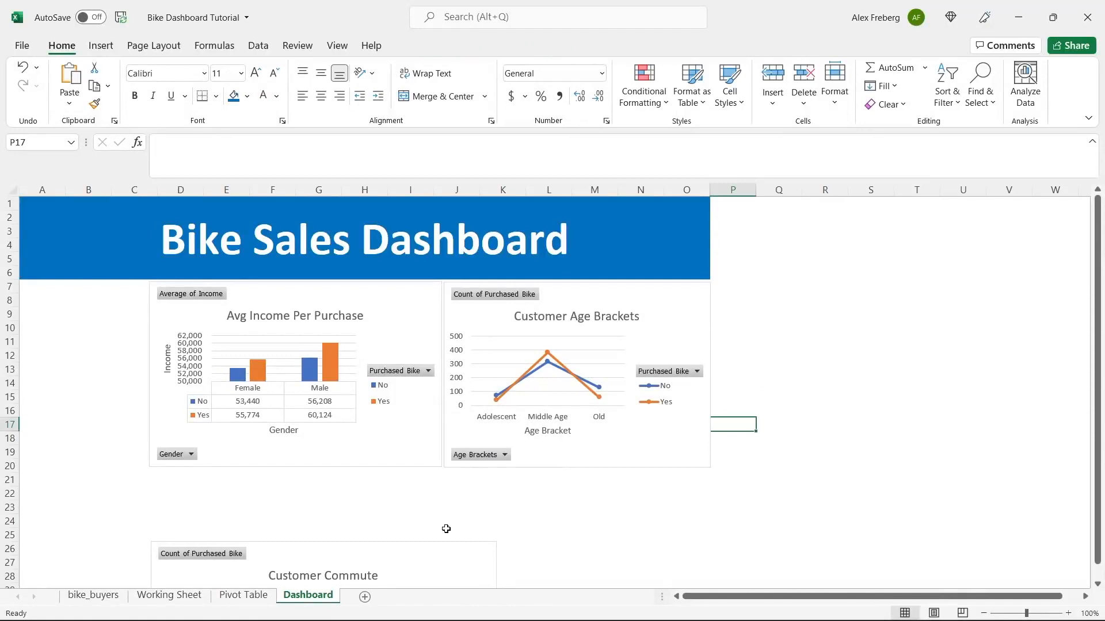
- Move the Customer Commute chart up under the top charts and widen it to match the banner
{"action": "left_click_drag", "start_coordinate": [437, 548], "coordinate": [437, 483]}
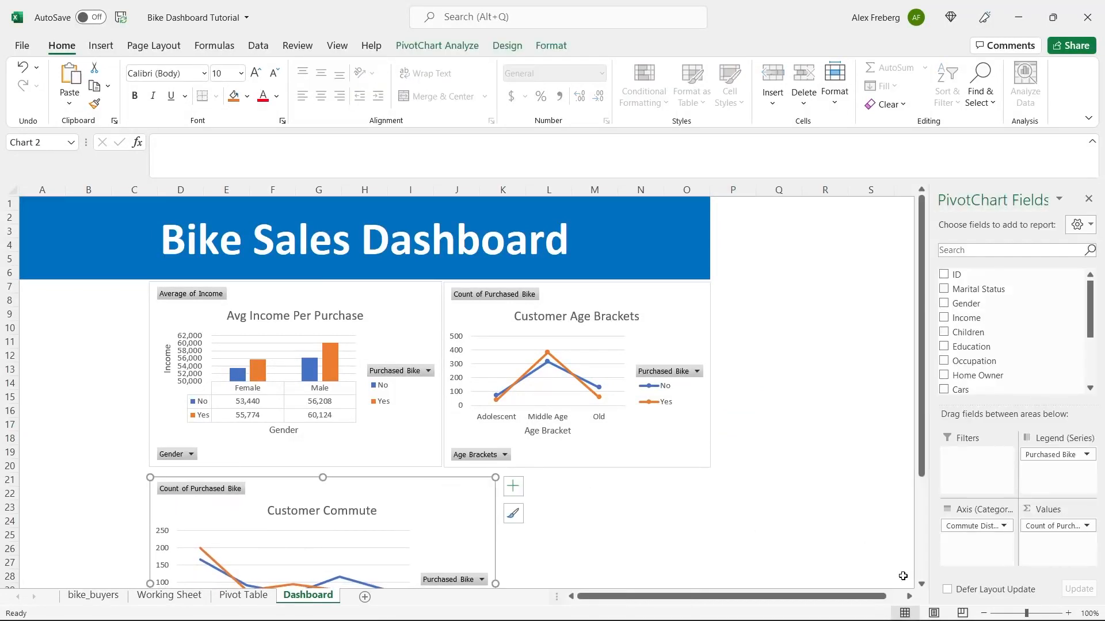
{"action": "left_click", "coordinate": [984, 613]}
{"action": "scroll", "coordinate": [640, 406], "scroll_direction": "down", "scroll_amount": 3}
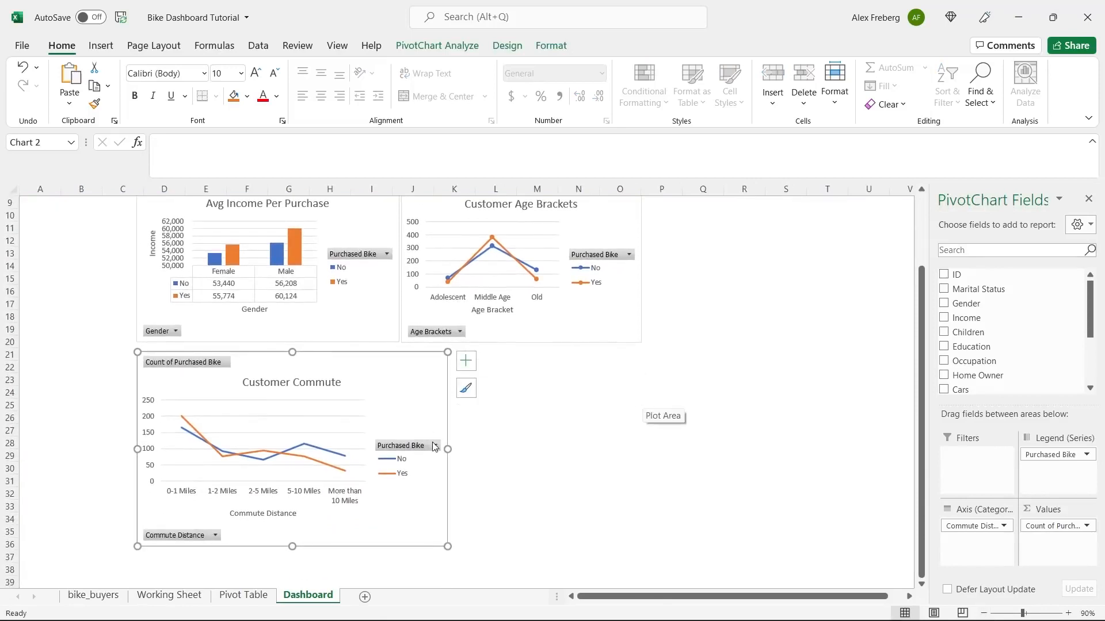
{"action": "left_click_drag", "start_coordinate": [447, 449], "coordinate": [642, 449]}
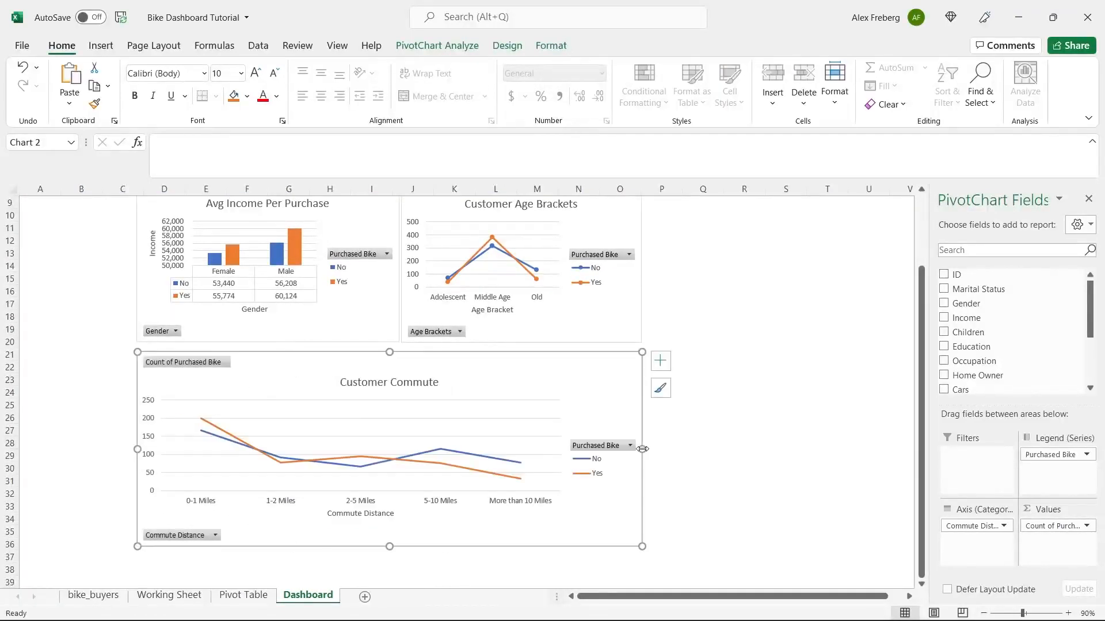
{"action": "left_click", "coordinate": [721, 401]}
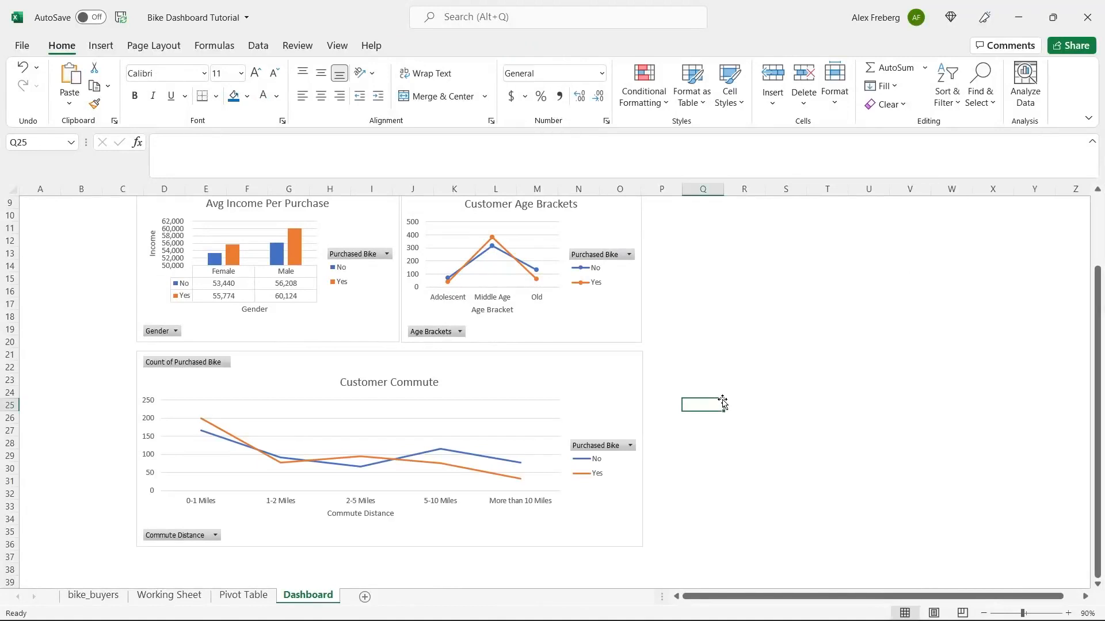
{"action": "scroll", "coordinate": [723, 402], "scroll_direction": "up", "scroll_amount": 2}
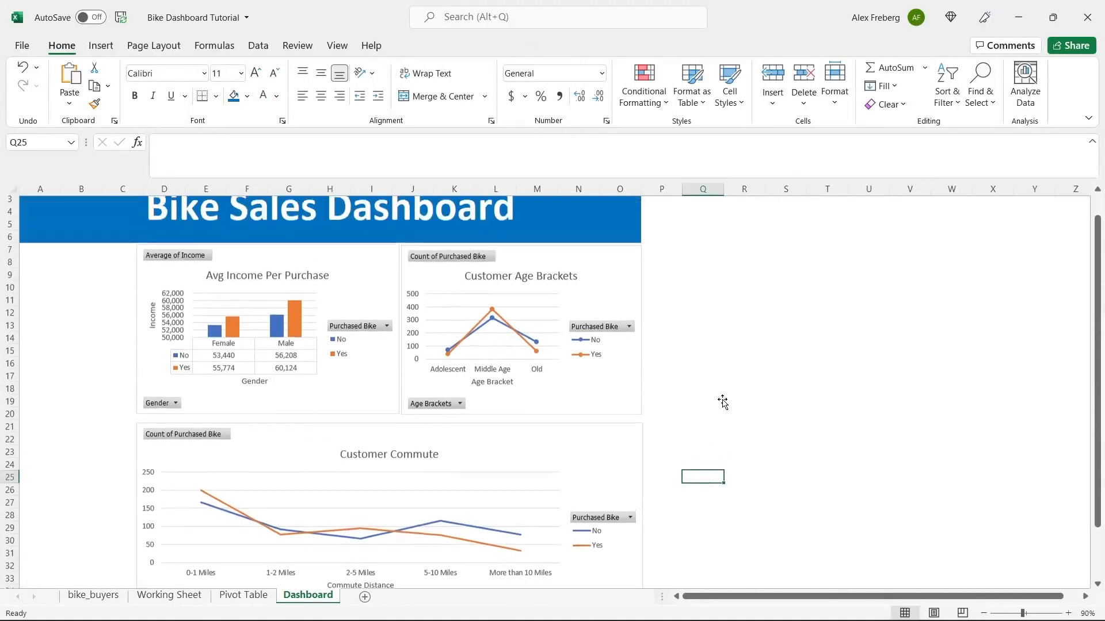
{"action": "left_click_drag", "start_coordinate": [656, 319], "coordinate": [375, 327]}
- Top-align the Avg Income Per Purchase and Customer Age Brackets charts
{"action": "left_click", "coordinate": [375, 277]}
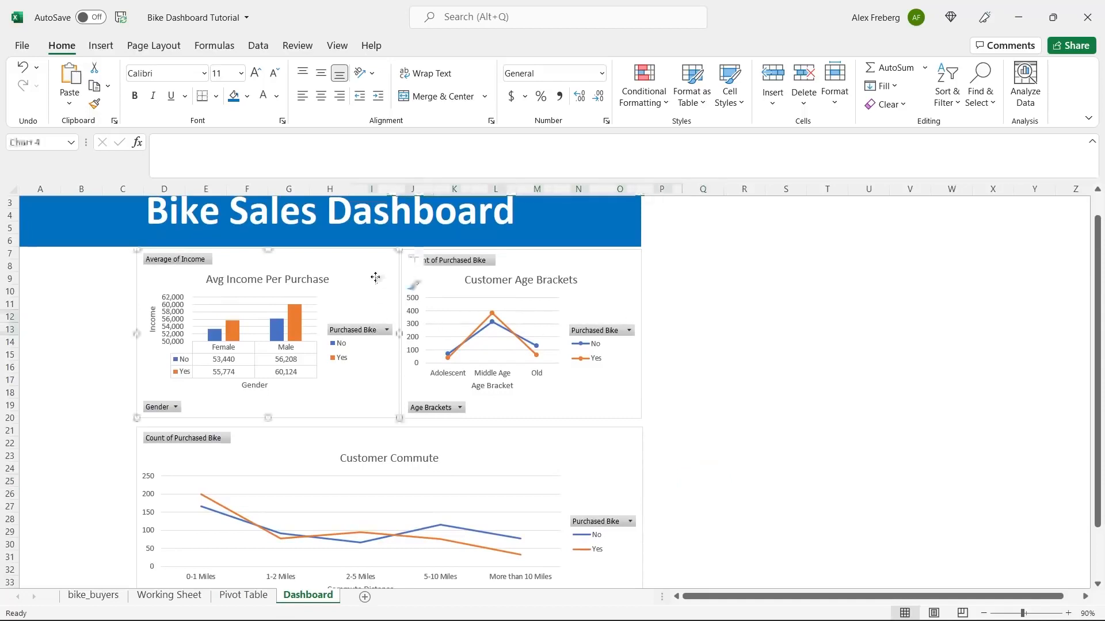
{"action": "left_click", "coordinate": [585, 260], "text": "ctrl"}
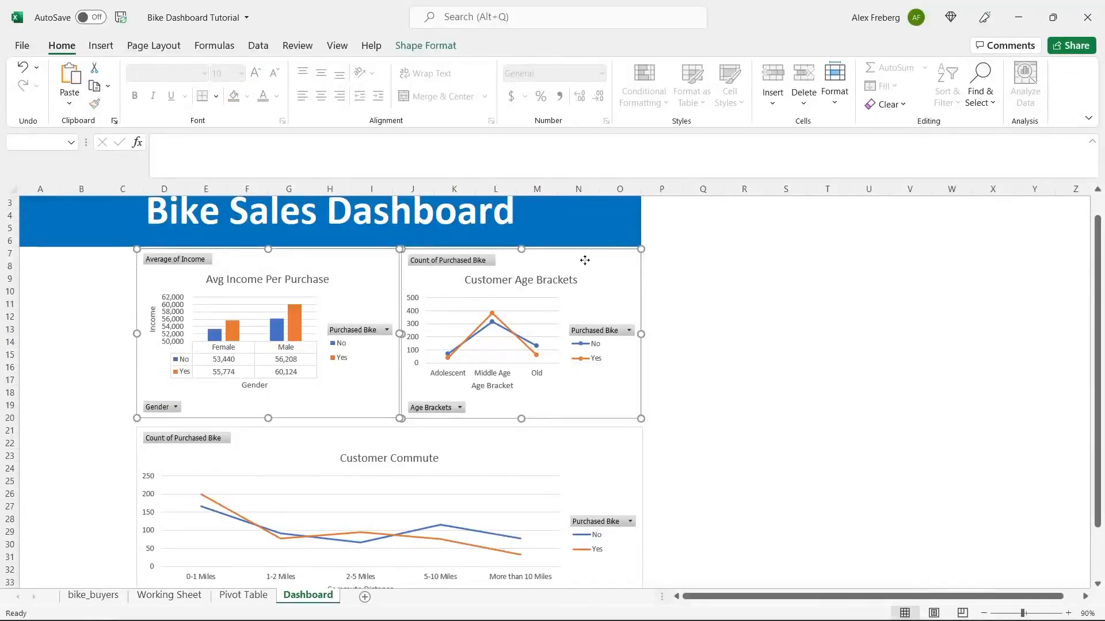
{"action": "left_click", "coordinate": [431, 48]}
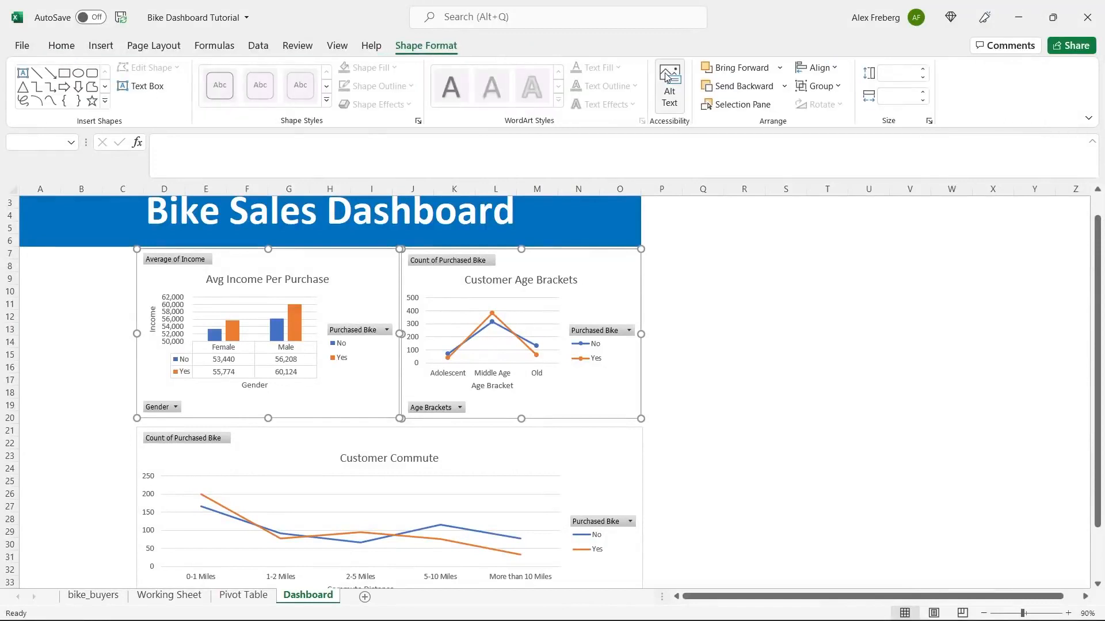
{"action": "left_click", "coordinate": [812, 71]}
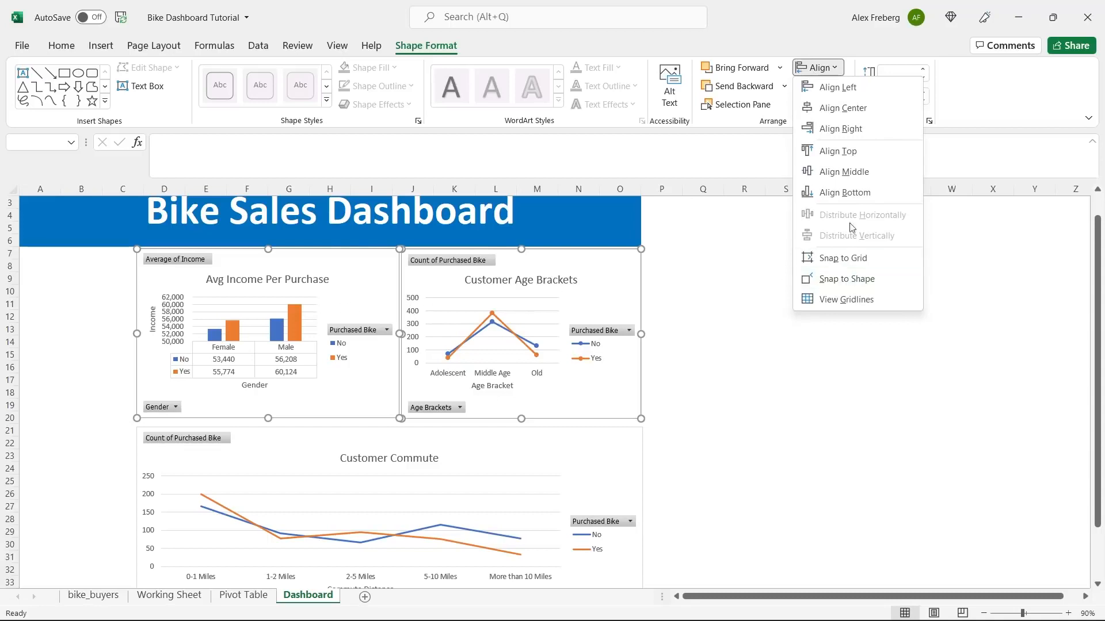
{"action": "left_click", "coordinate": [871, 156]}
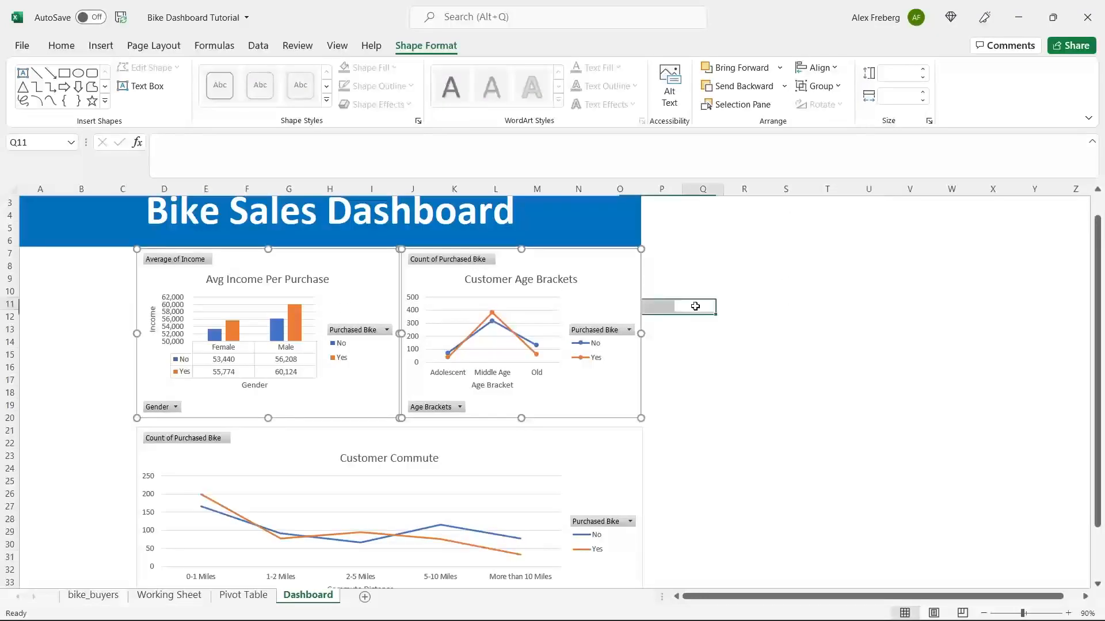
{"action": "left_click", "coordinate": [697, 305]}
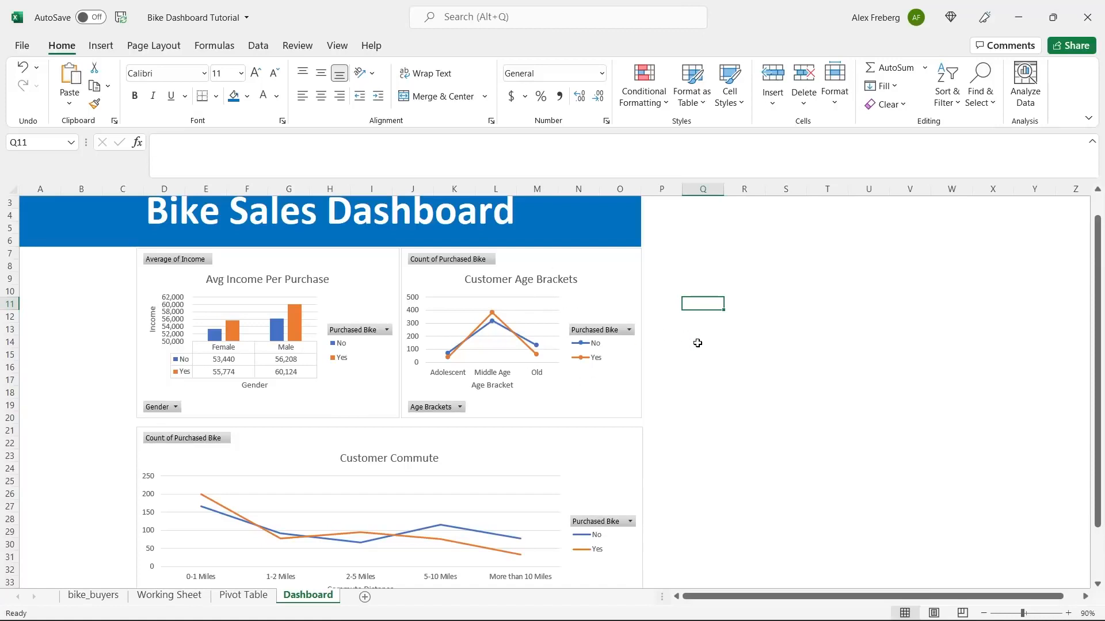
- Zoom the sheet to 80% and nudge the Customer Commute chart slightly up
{"action": "scroll", "coordinate": [698, 342], "scroll_direction": "down", "scroll_amount": 1}
{"action": "left_click", "coordinate": [982, 611]}
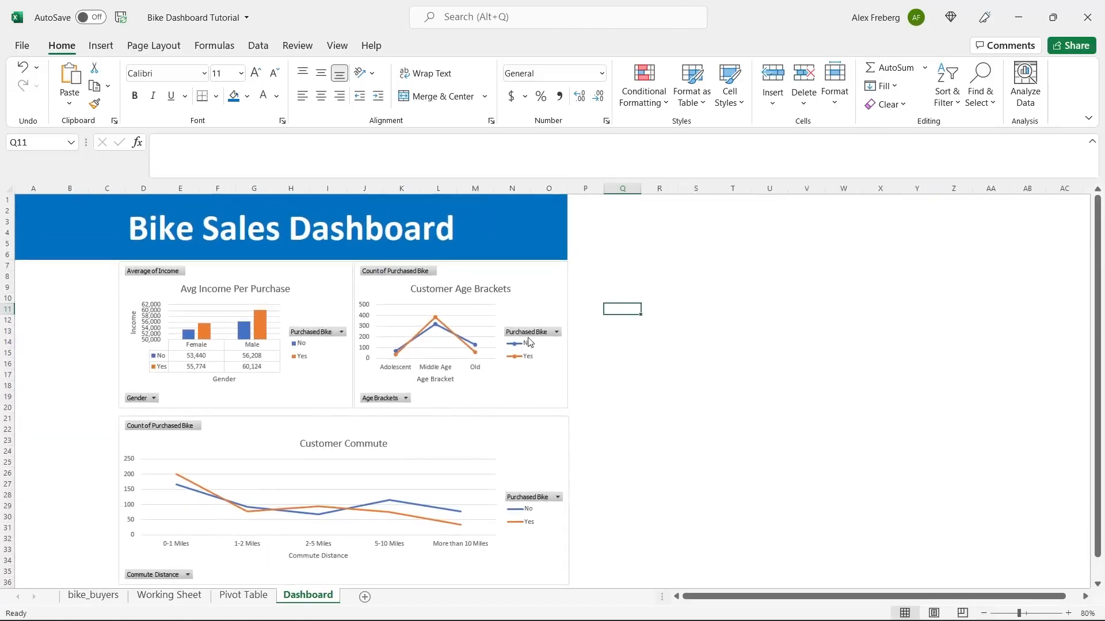
{"action": "left_click_drag", "start_coordinate": [423, 437], "coordinate": [423, 432]}
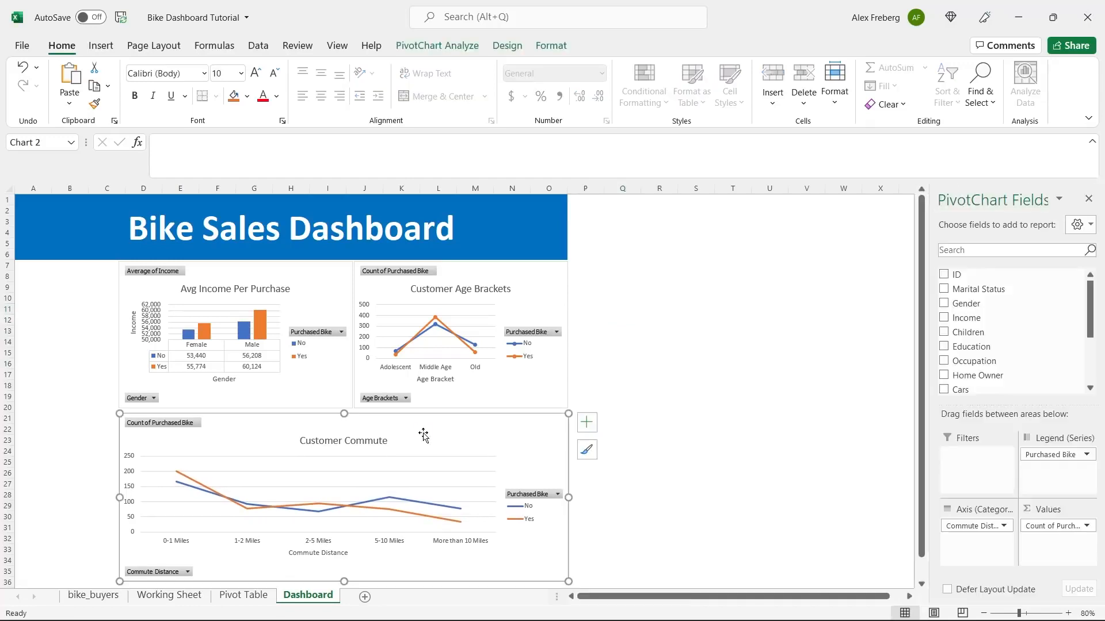
{"action": "left_click", "coordinate": [647, 363]}
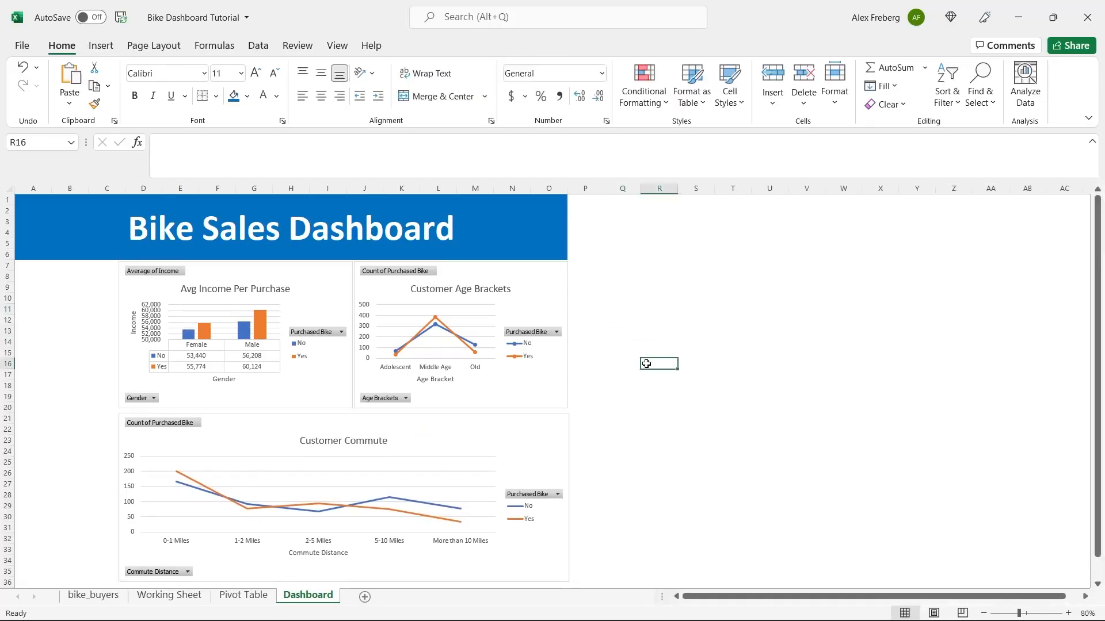
- Right-align the Customer Age Brackets and Customer Commute charts
{"action": "scroll", "coordinate": [604, 371], "scroll_direction": "down", "scroll_amount": 1}
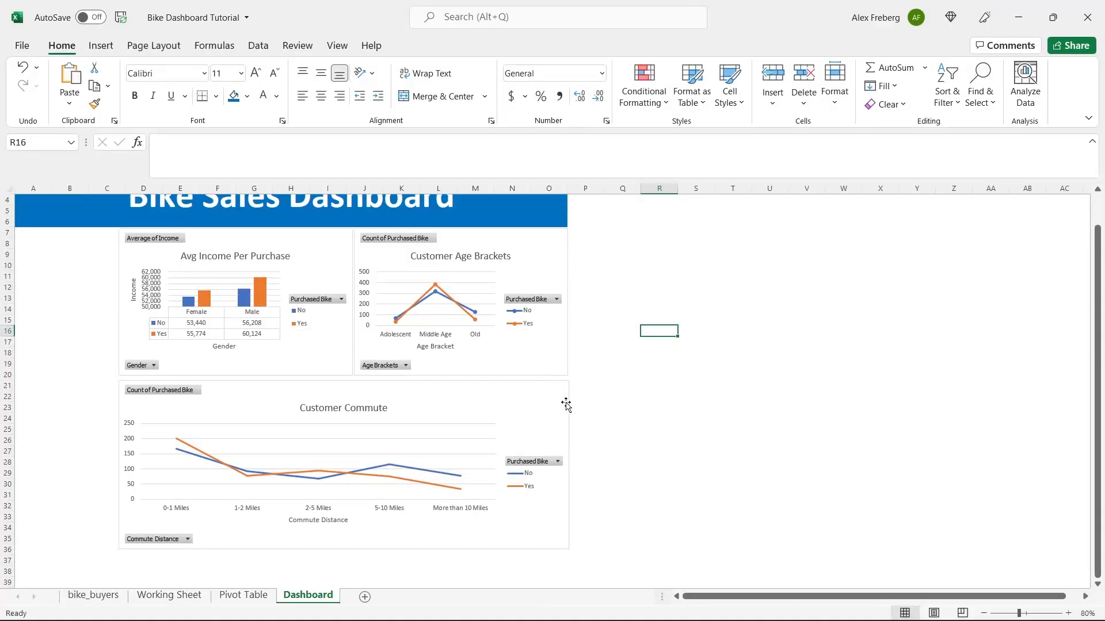
{"action": "left_click", "coordinate": [552, 365]}
{"action": "left_click", "coordinate": [555, 404], "text": "ctrl"}
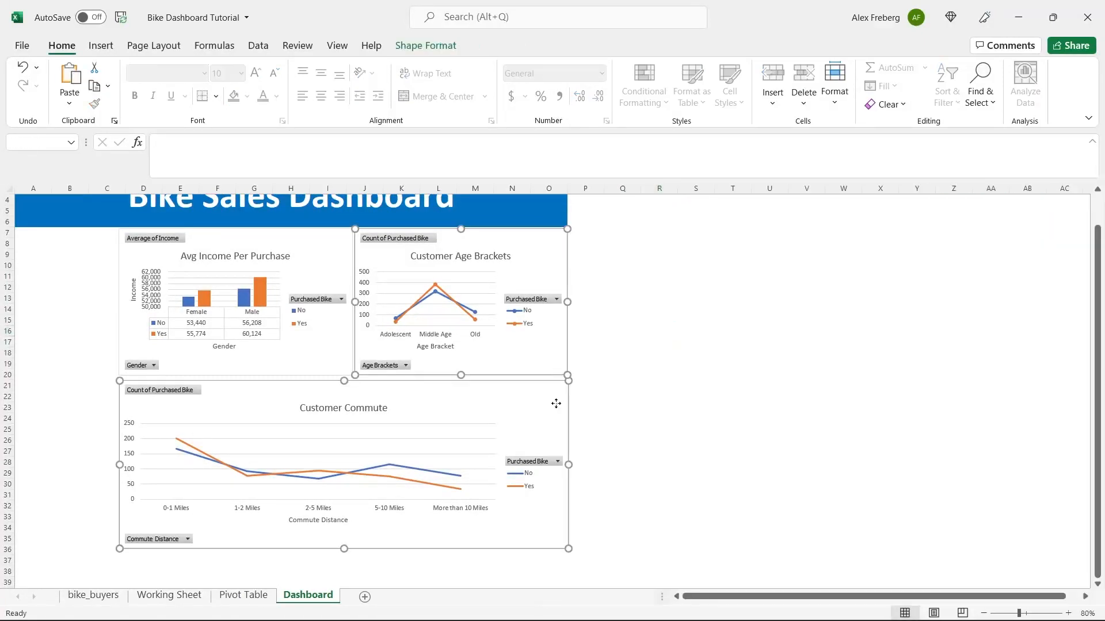
{"action": "left_click", "coordinate": [425, 45]}
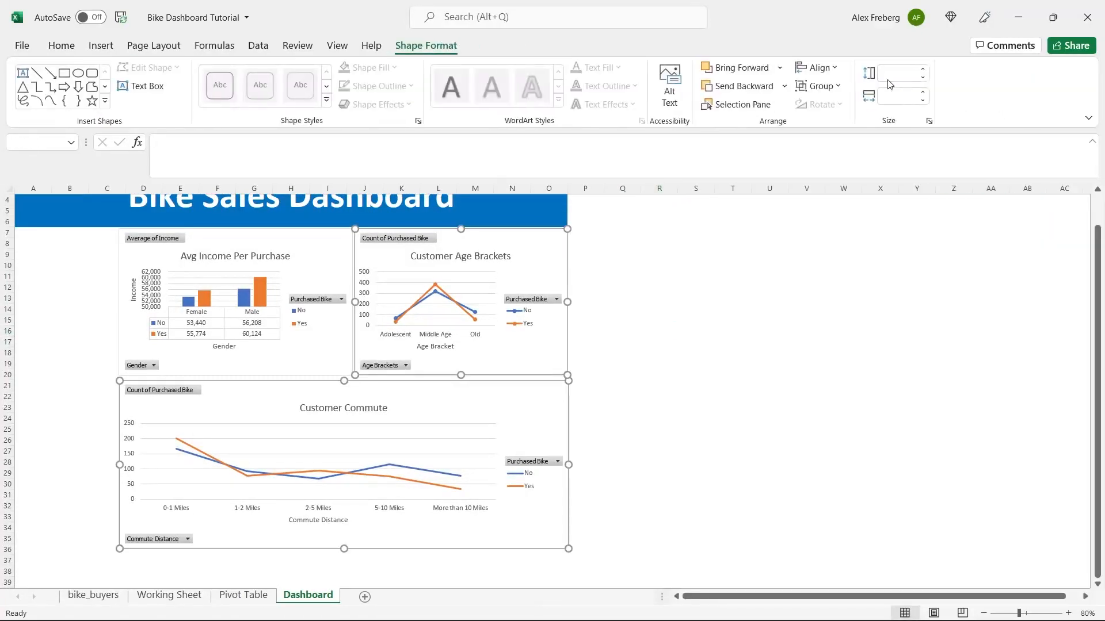
{"action": "left_click", "coordinate": [832, 69]}
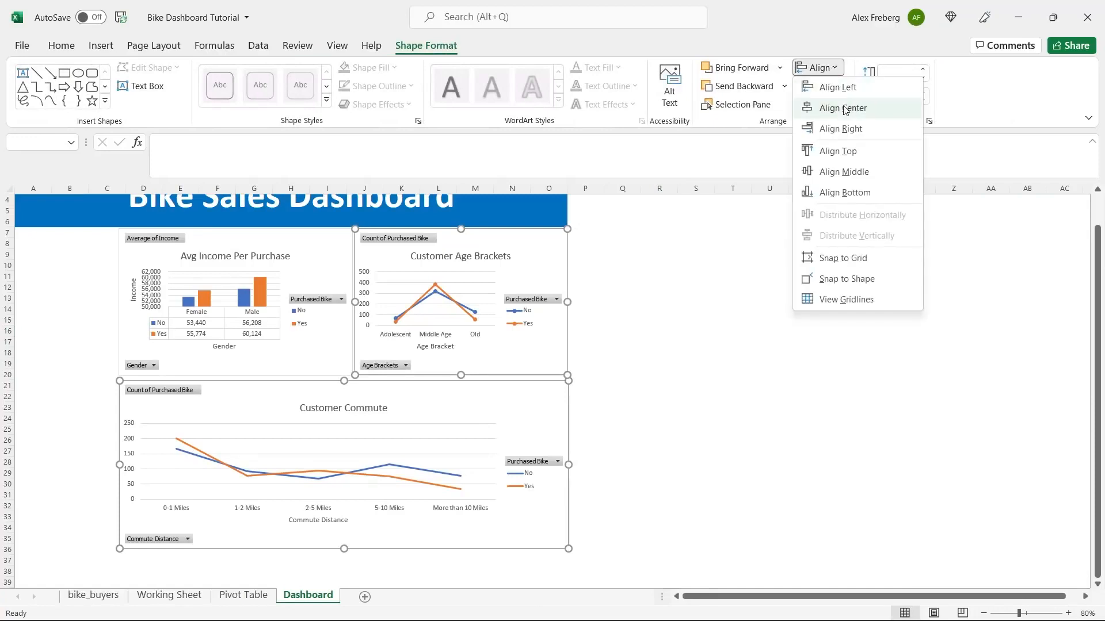
{"action": "left_click", "coordinate": [853, 129]}
{"action": "left_click", "coordinate": [635, 319]}
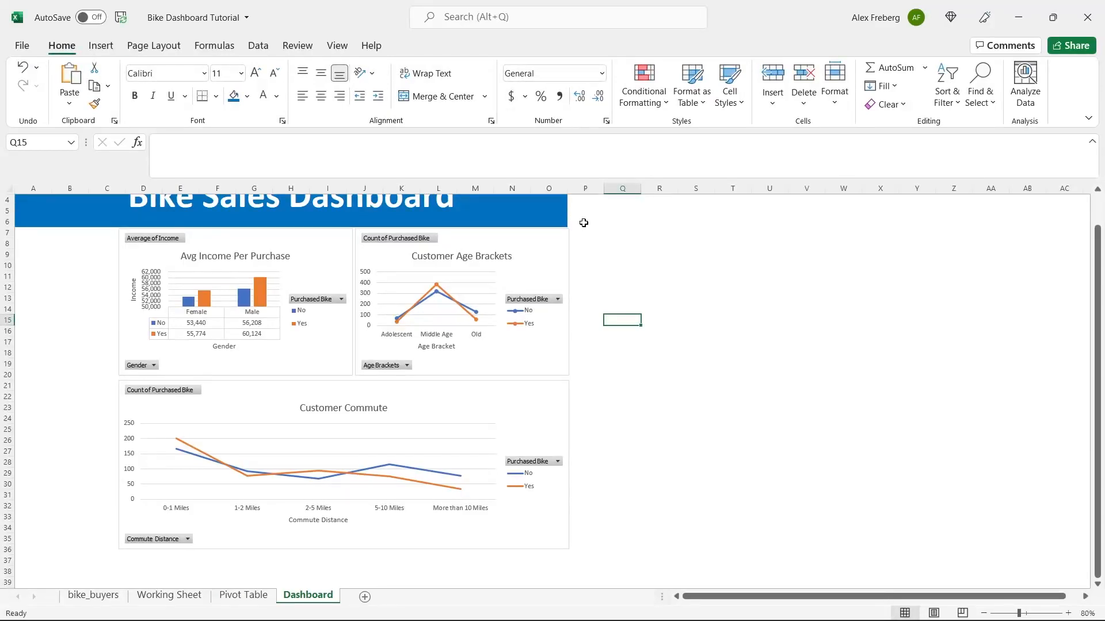
- Widen column O slightly, then undo that change and the step before it
{"action": "left_click_drag", "start_coordinate": [569, 191], "coordinate": [570, 191]}
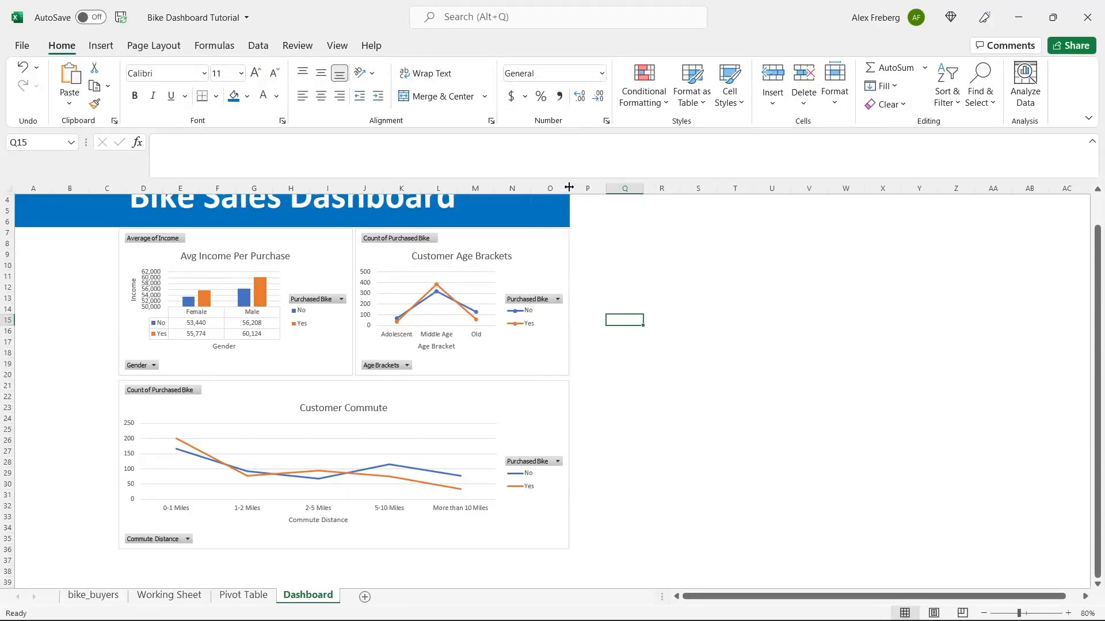
{"action": "key", "text": "ctrl+z"}
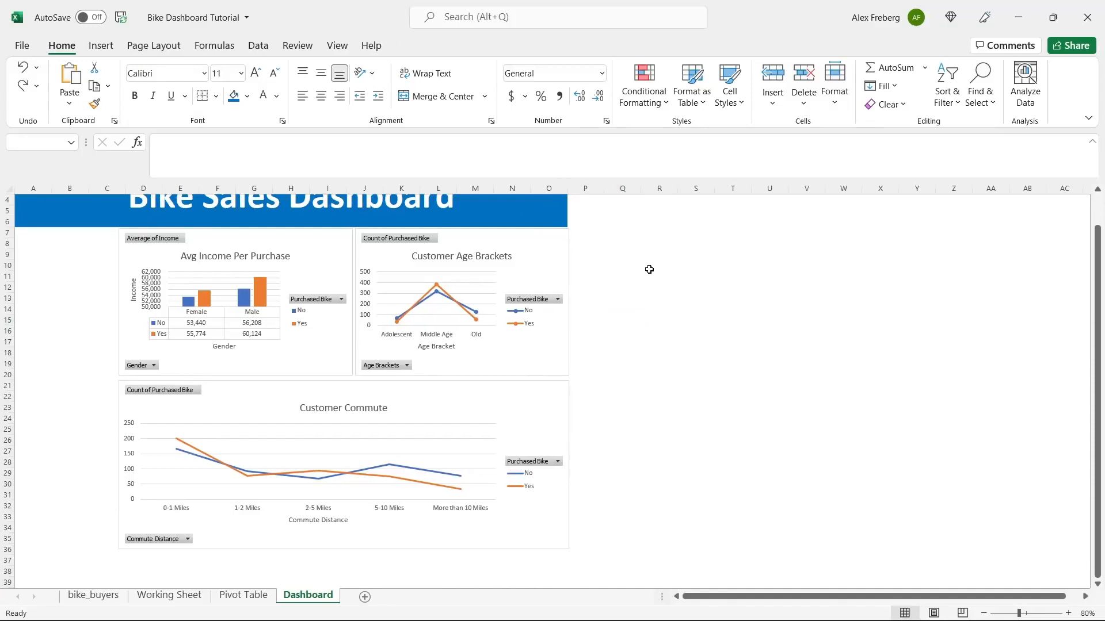
{"action": "key", "text": "ctrl+z"}
{"action": "left_click", "coordinate": [622, 276]}
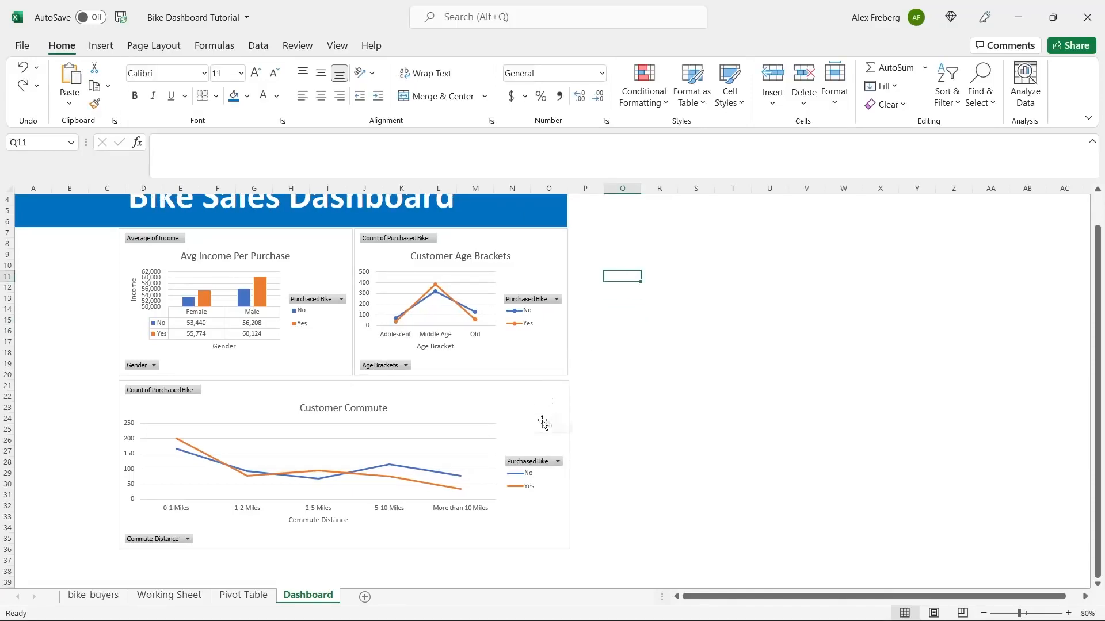
- Fine-tune the Customer Commute chart's width and nudge it up slightly
{"action": "left_click", "coordinate": [557, 407]}
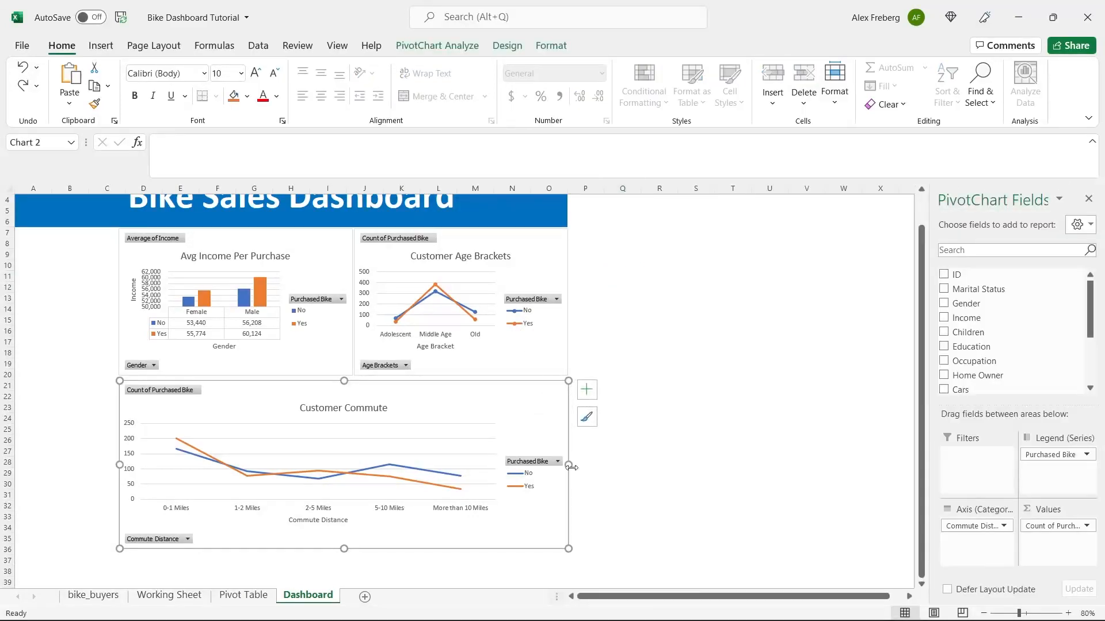
{"action": "left_click_drag", "start_coordinate": [567, 465], "coordinate": [567, 465]}
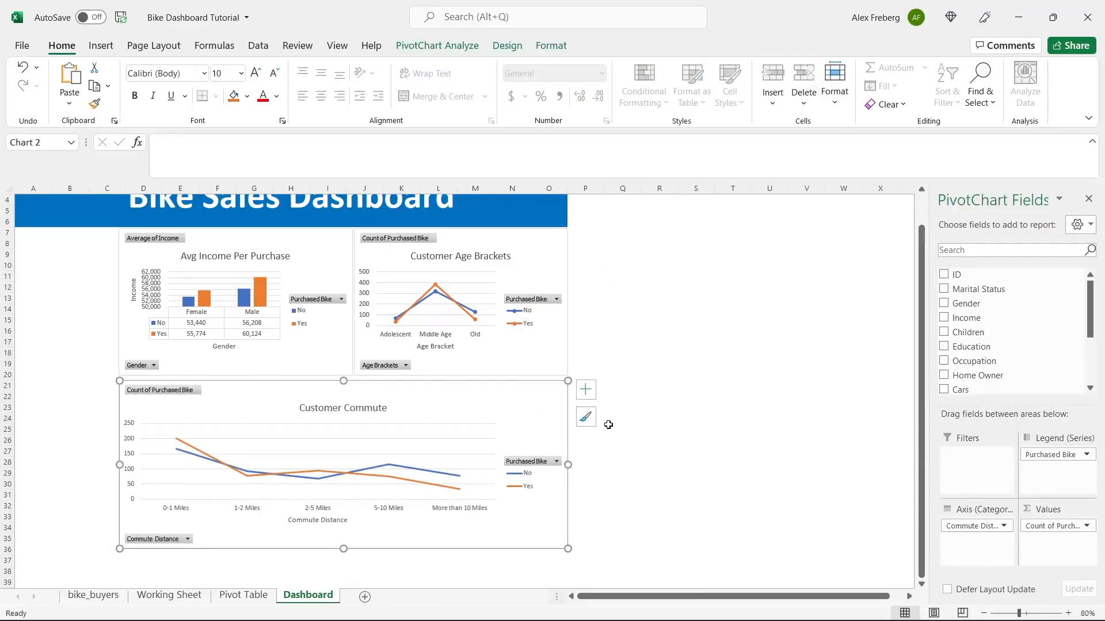
{"action": "left_click", "coordinate": [680, 354]}
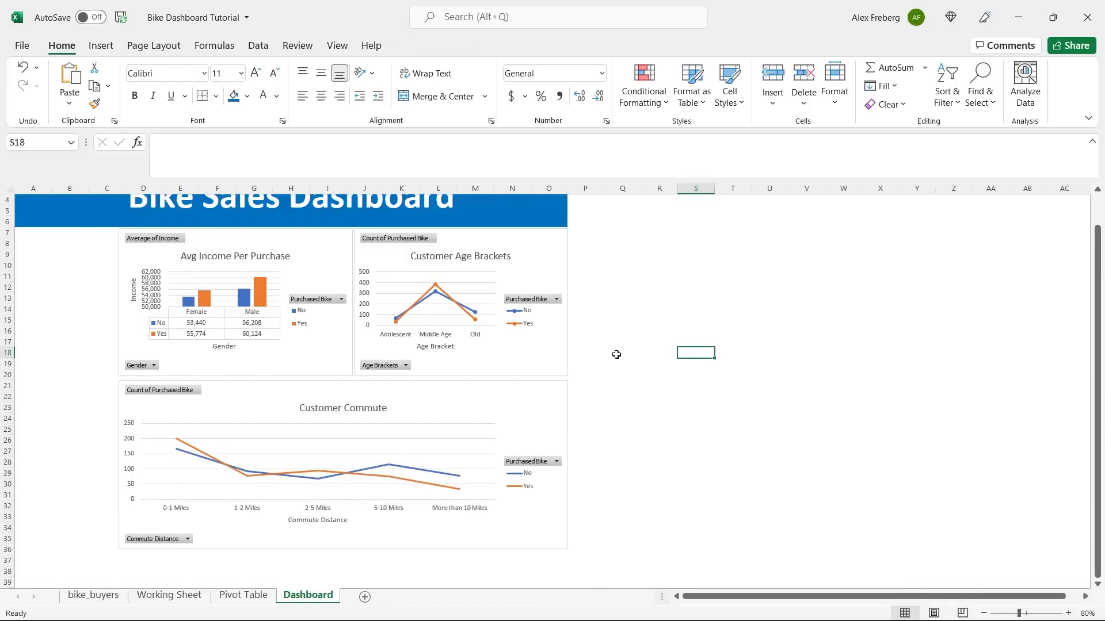
{"action": "left_click", "coordinate": [460, 411]}
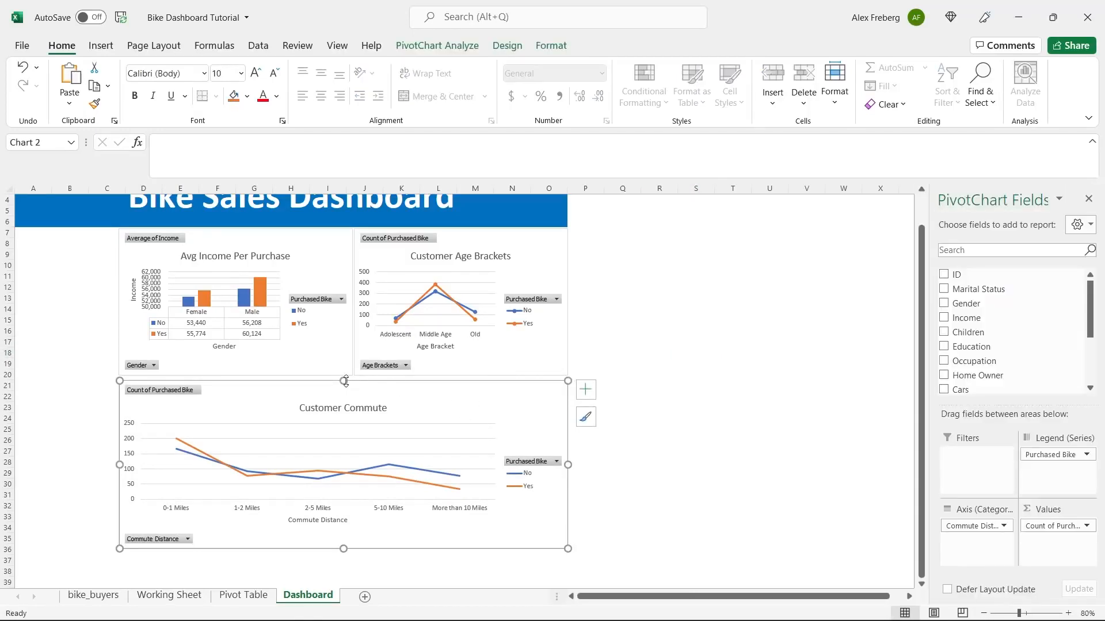
{"action": "left_click_drag", "start_coordinate": [346, 381], "coordinate": [345, 379]}
{"action": "left_click", "coordinate": [643, 341]}
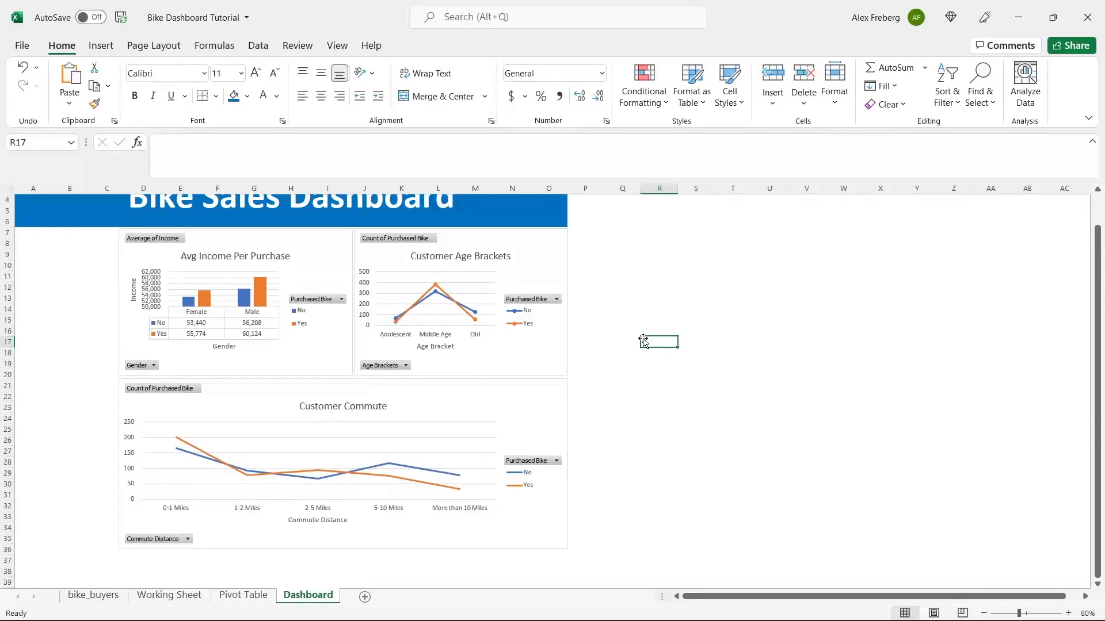
{"action": "scroll", "coordinate": [594, 344], "scroll_direction": "up", "scroll_amount": 1}
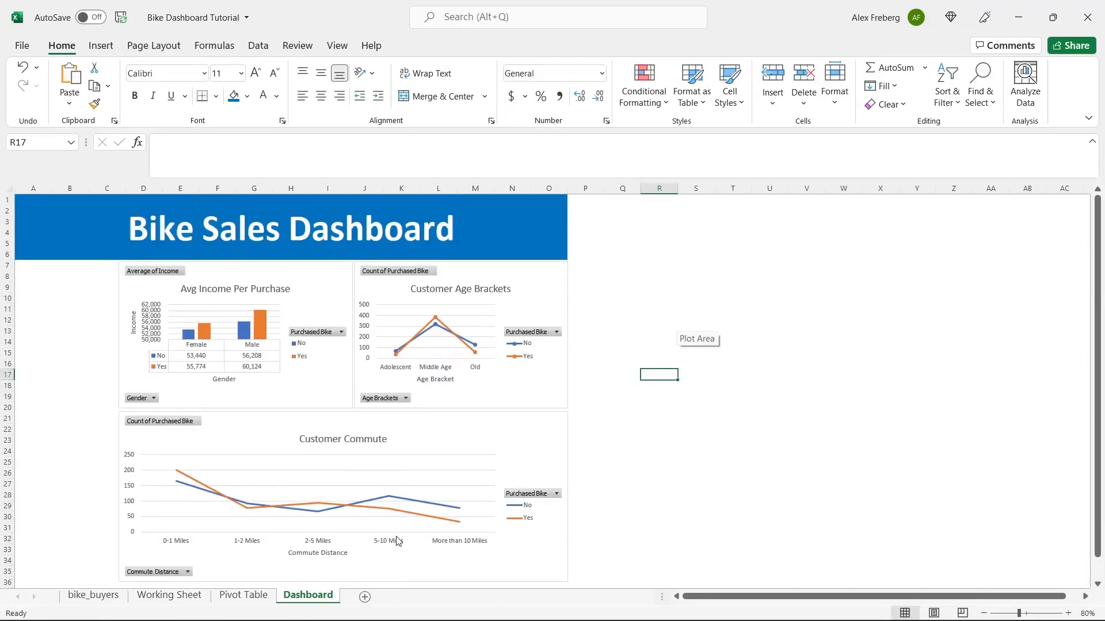
{"action": "left_click", "coordinate": [634, 343]}
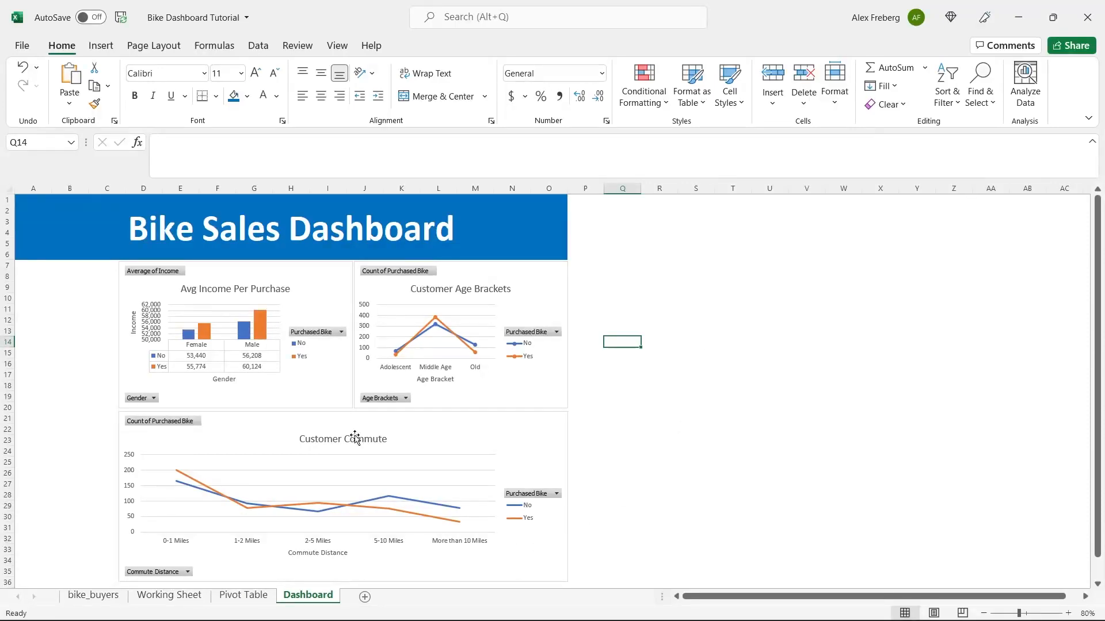
- Apply the fourth Chart Style, with bold titles and line markers, to the Customer Commute chart
{"action": "left_click", "coordinate": [472, 433]}
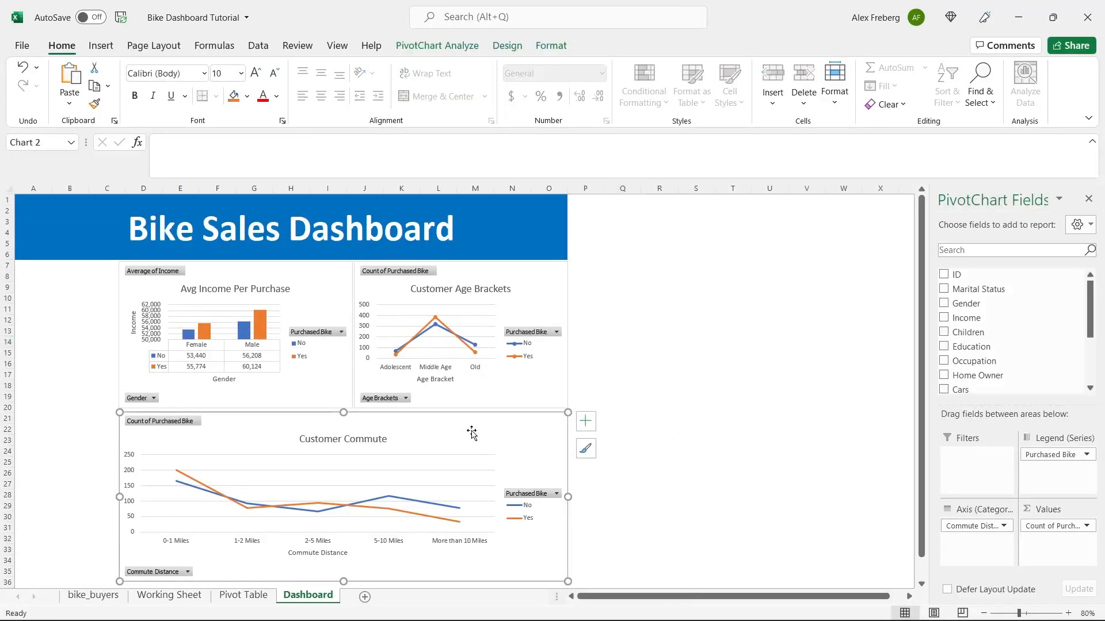
{"action": "left_click", "coordinate": [454, 46]}
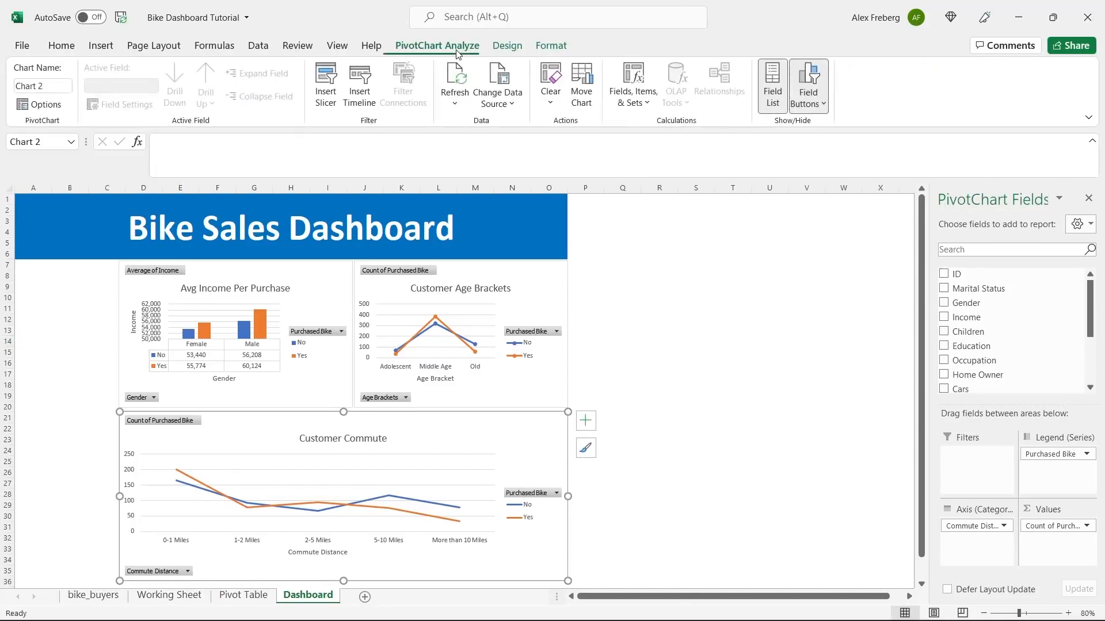
{"action": "left_click", "coordinate": [514, 46]}
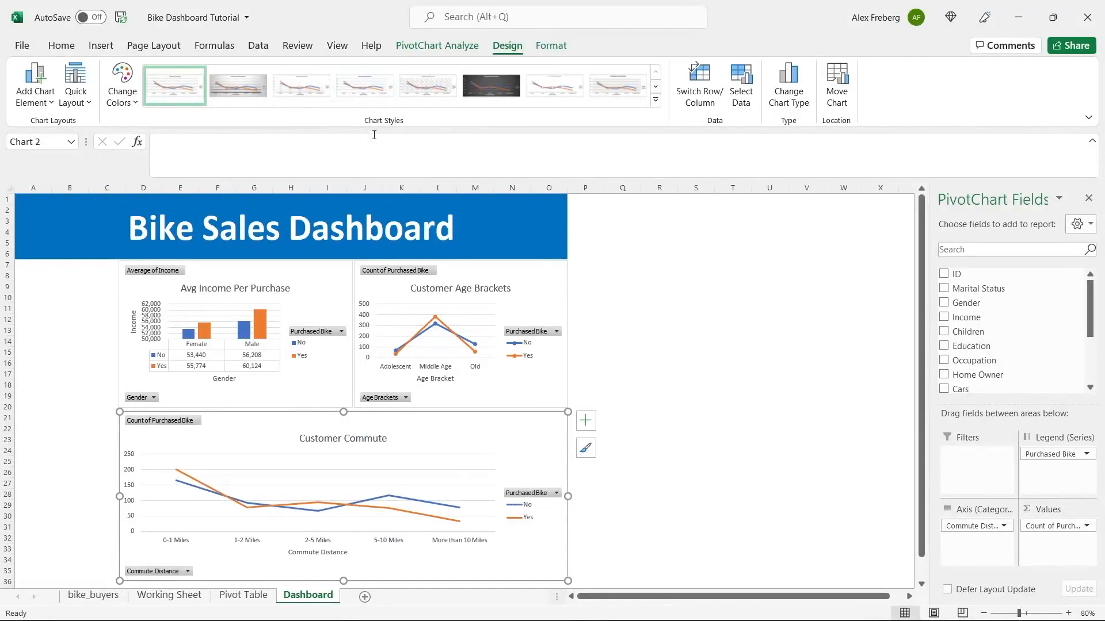
{"action": "left_click", "coordinate": [369, 85]}
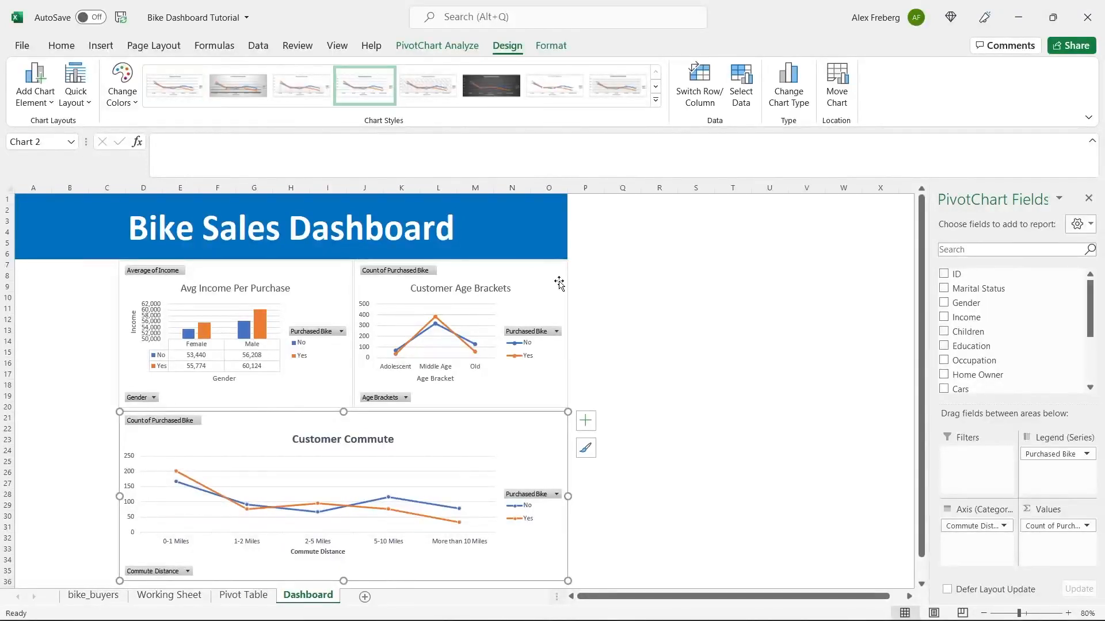
{"action": "left_click", "coordinate": [520, 290]}
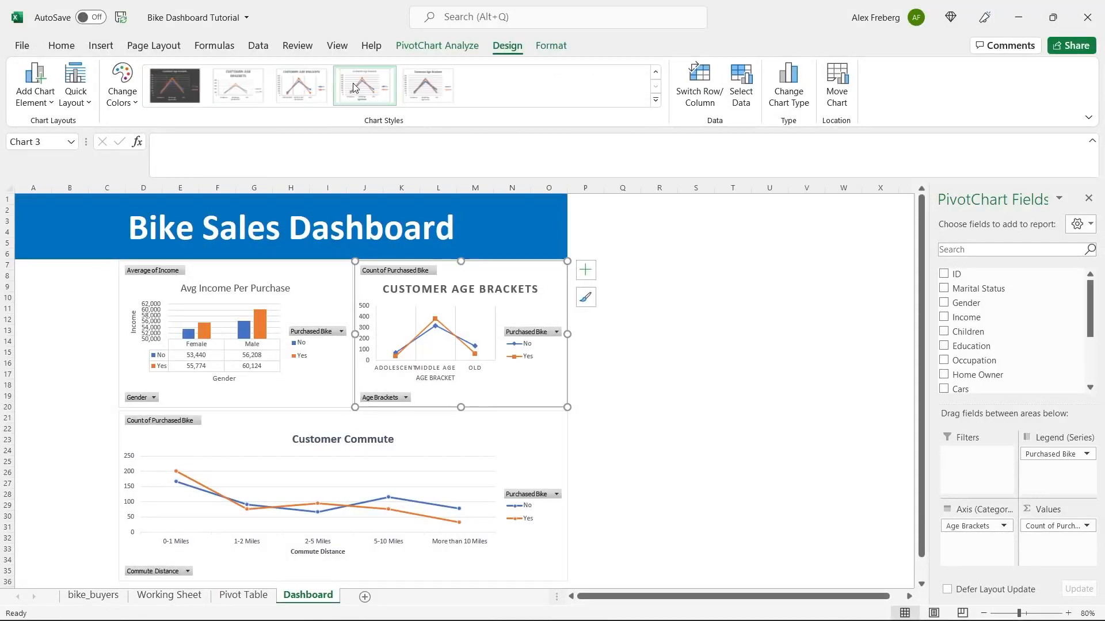
{"action": "left_click", "coordinate": [693, 307]}
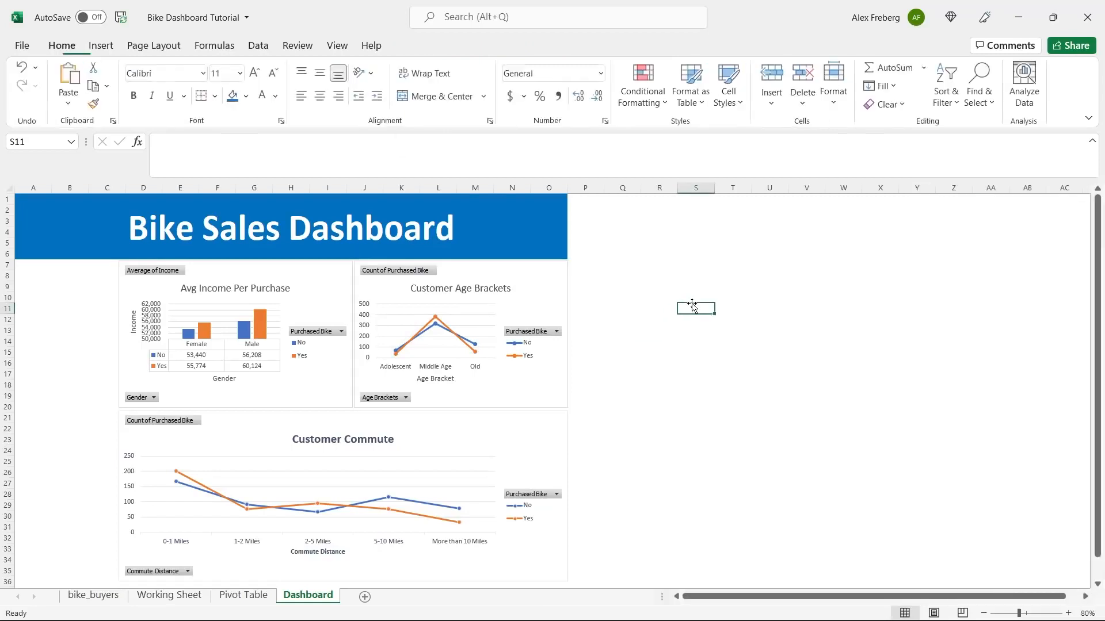
{"action": "scroll", "coordinate": [575, 382], "scroll_direction": "down", "scroll_amount": 1}
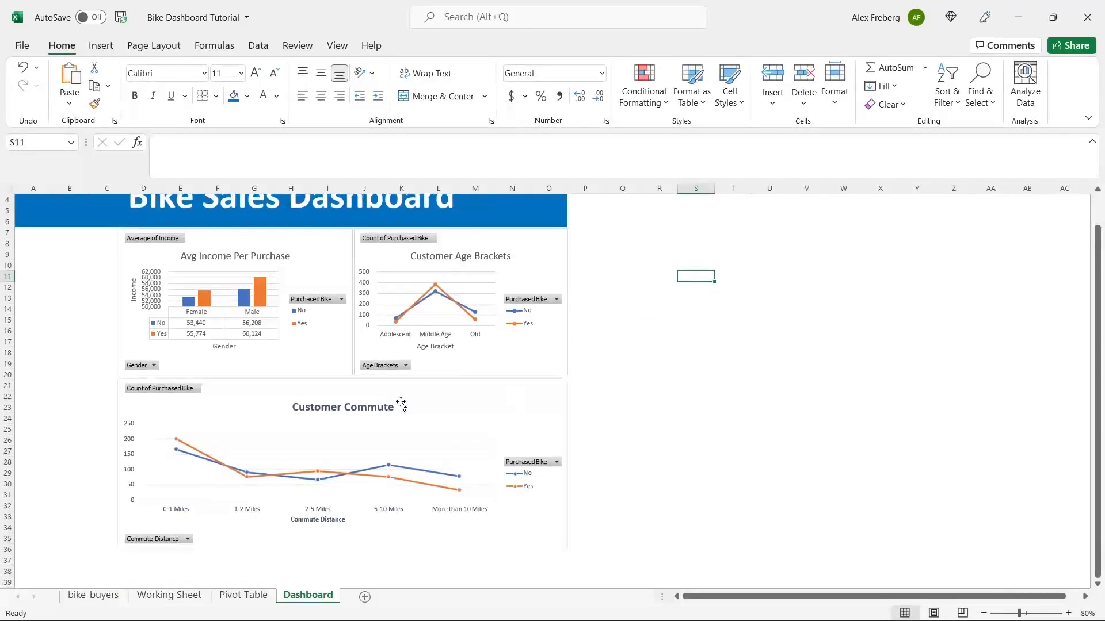
{"action": "scroll", "coordinate": [313, 406], "scroll_direction": "up", "scroll_amount": 1}
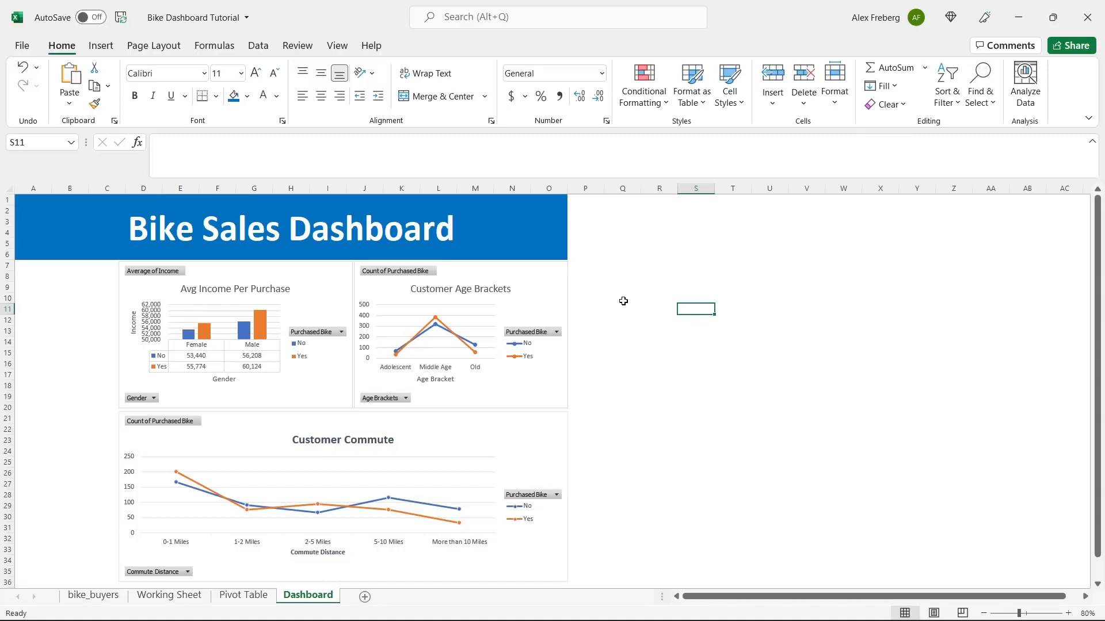
{"action": "left_click", "coordinate": [583, 306]}
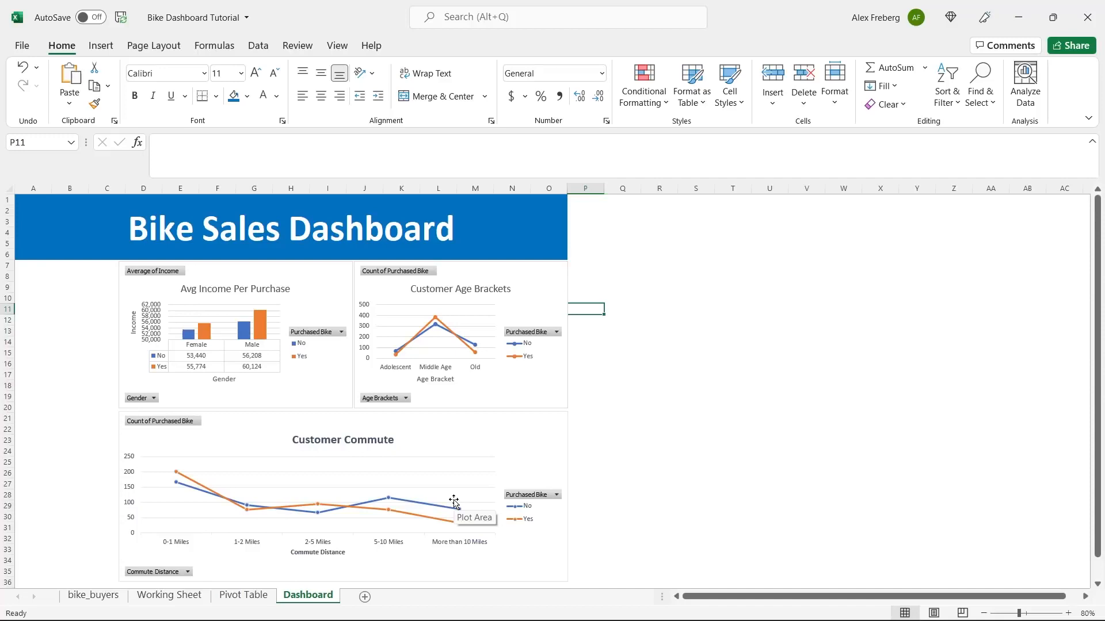
- From the Avg Income Per Purchase chart, insert a slicer for the Marital Status field
{"action": "left_click", "coordinate": [317, 287]}
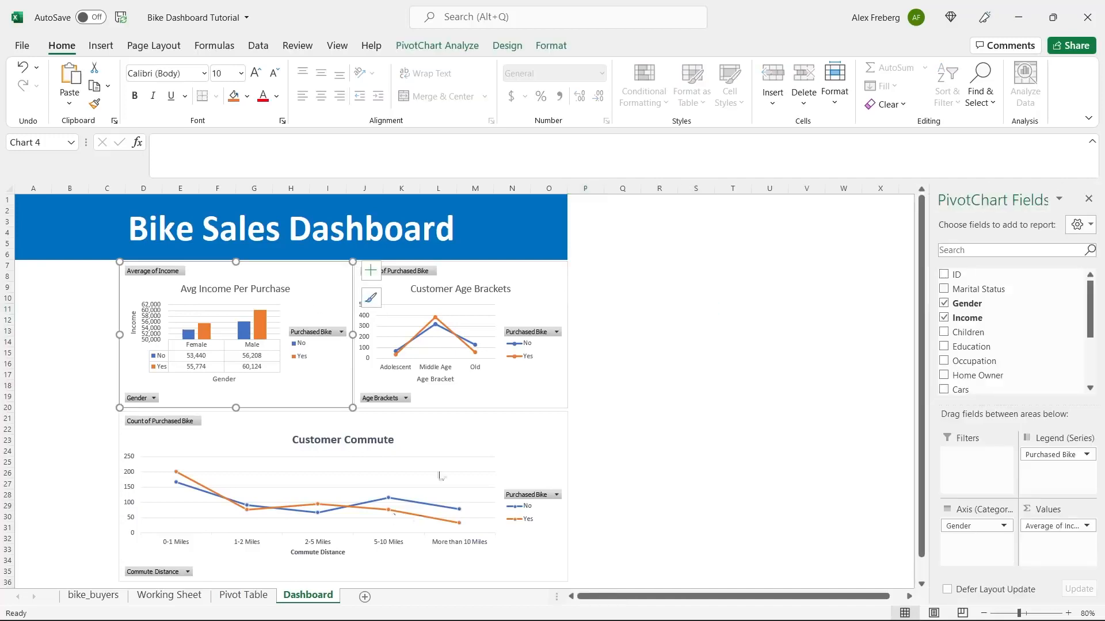
{"action": "left_click", "coordinate": [437, 49]}
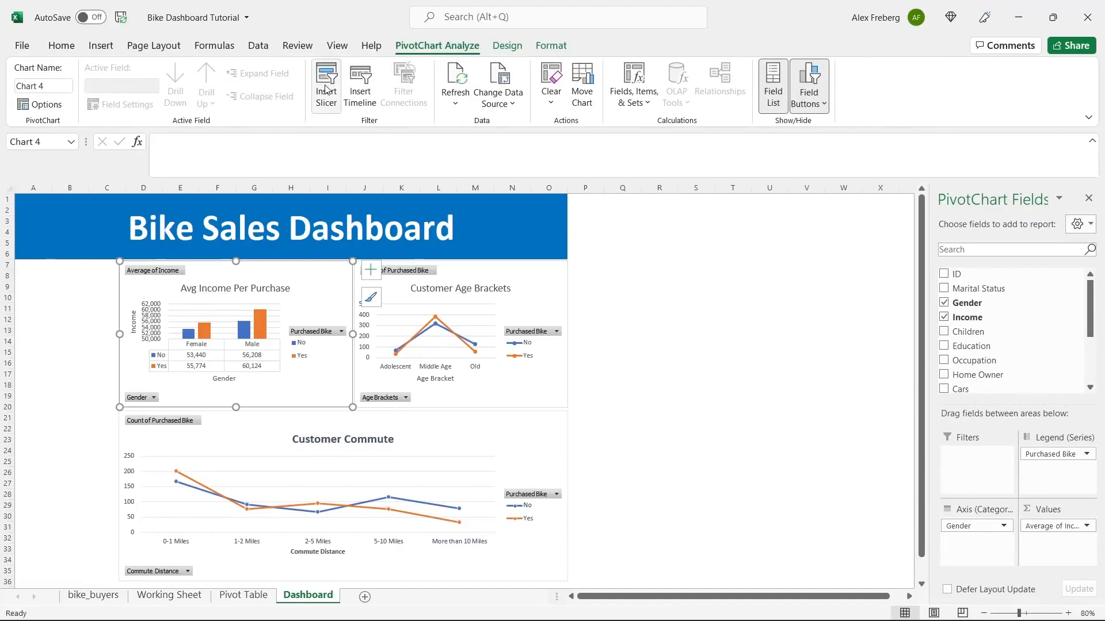
{"action": "left_click", "coordinate": [327, 90]}
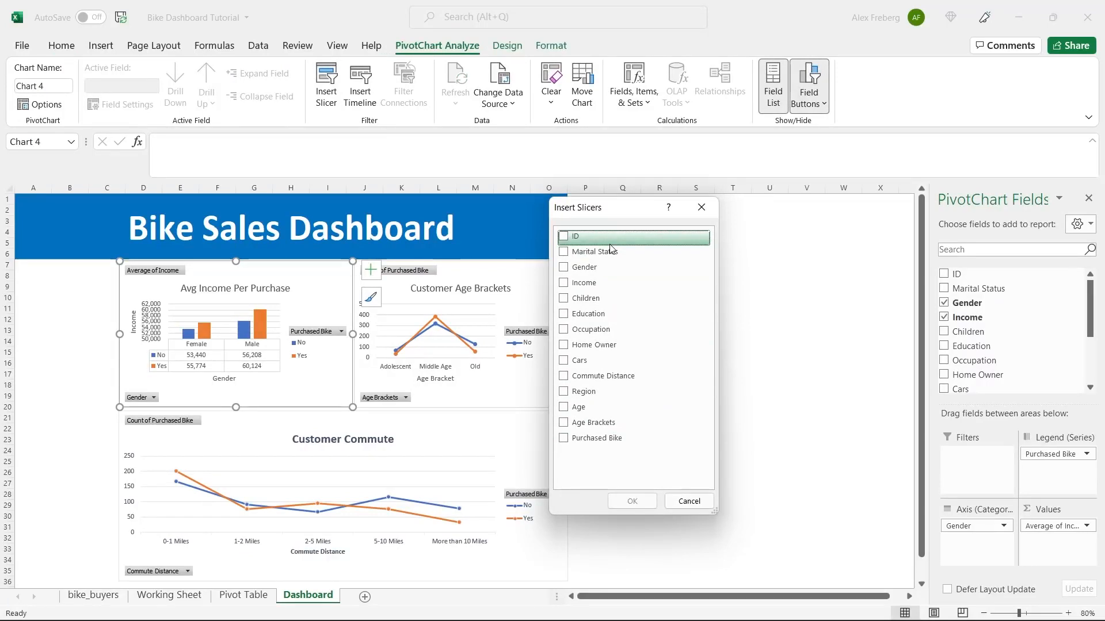
{"action": "left_click", "coordinate": [563, 253]}
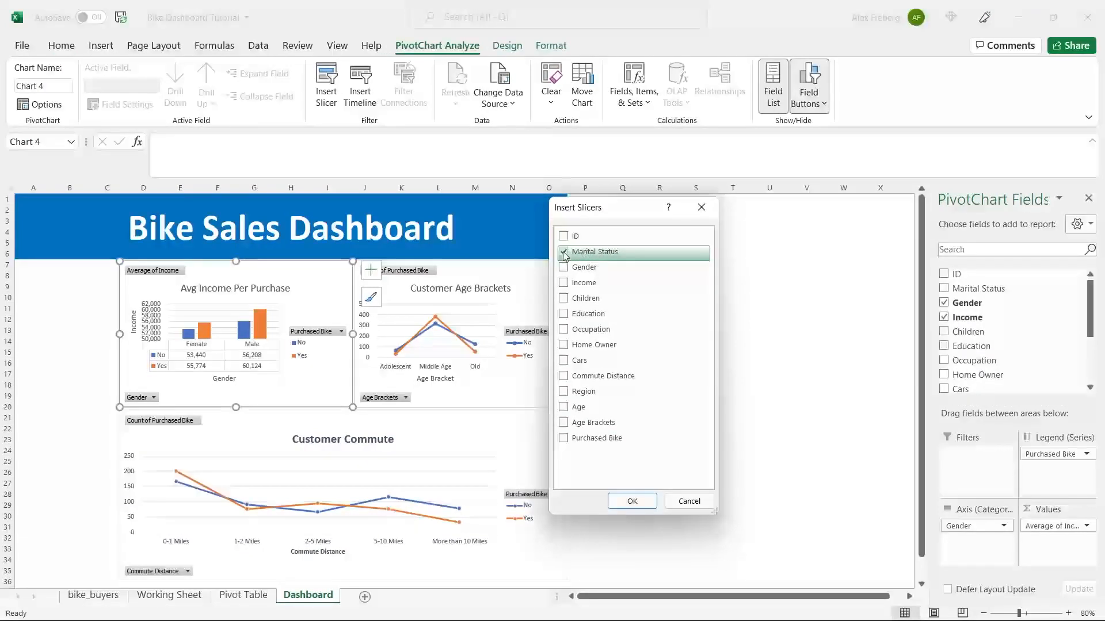
{"action": "left_click", "coordinate": [632, 501]}
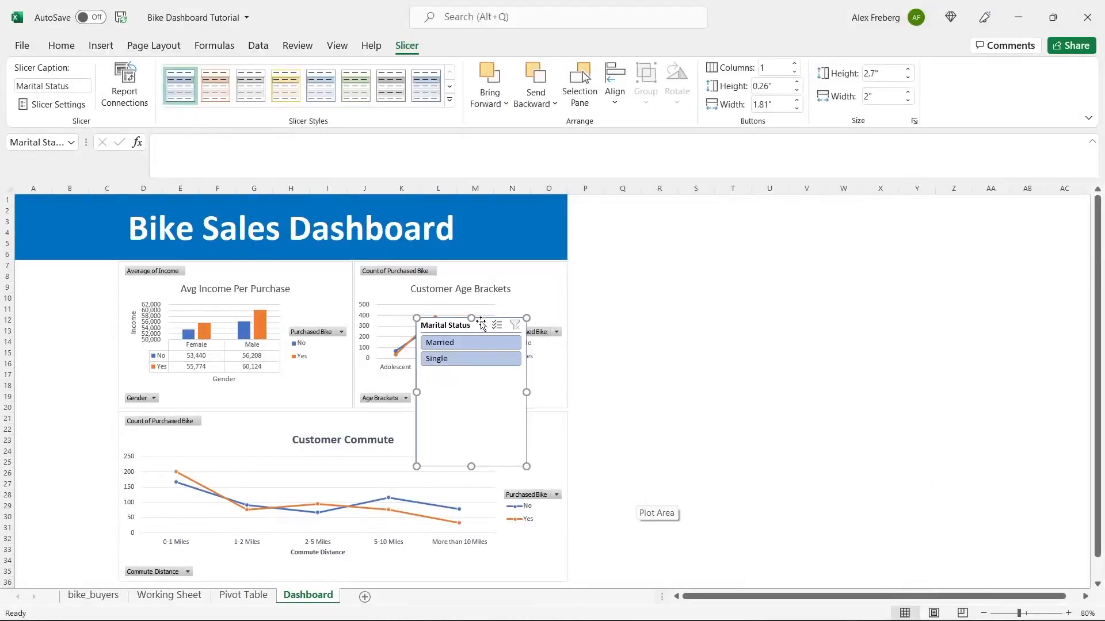
- Move the Marital Status slicer left of the income chart and shrink it to fit two options
{"action": "left_click_drag", "start_coordinate": [479, 323], "coordinate": [79, 270]}
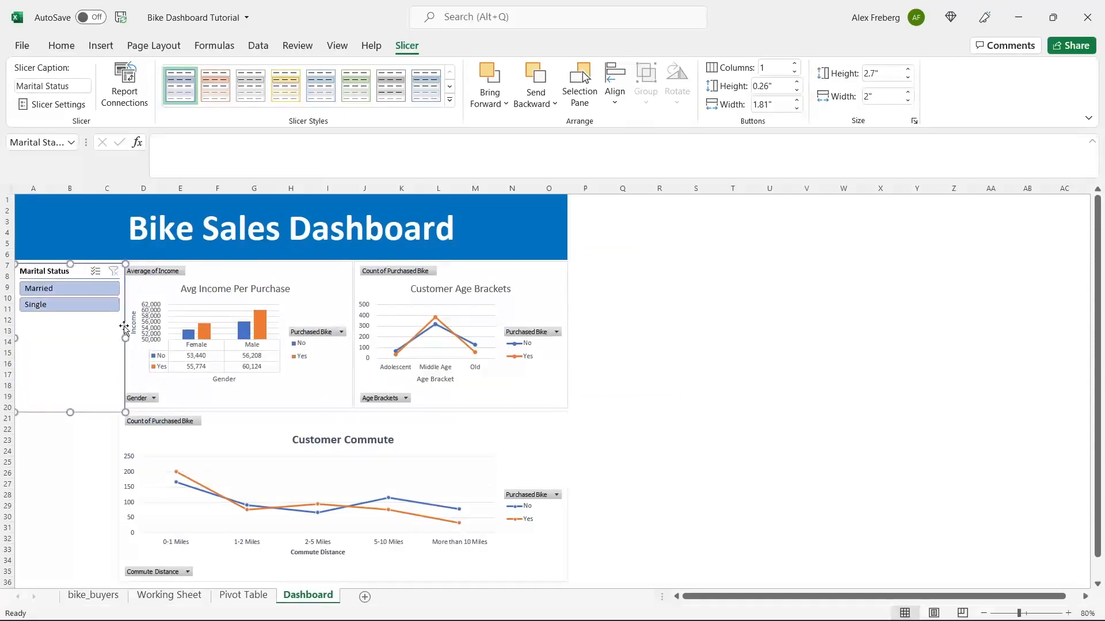
{"action": "left_click_drag", "start_coordinate": [116, 340], "coordinate": [116, 339]}
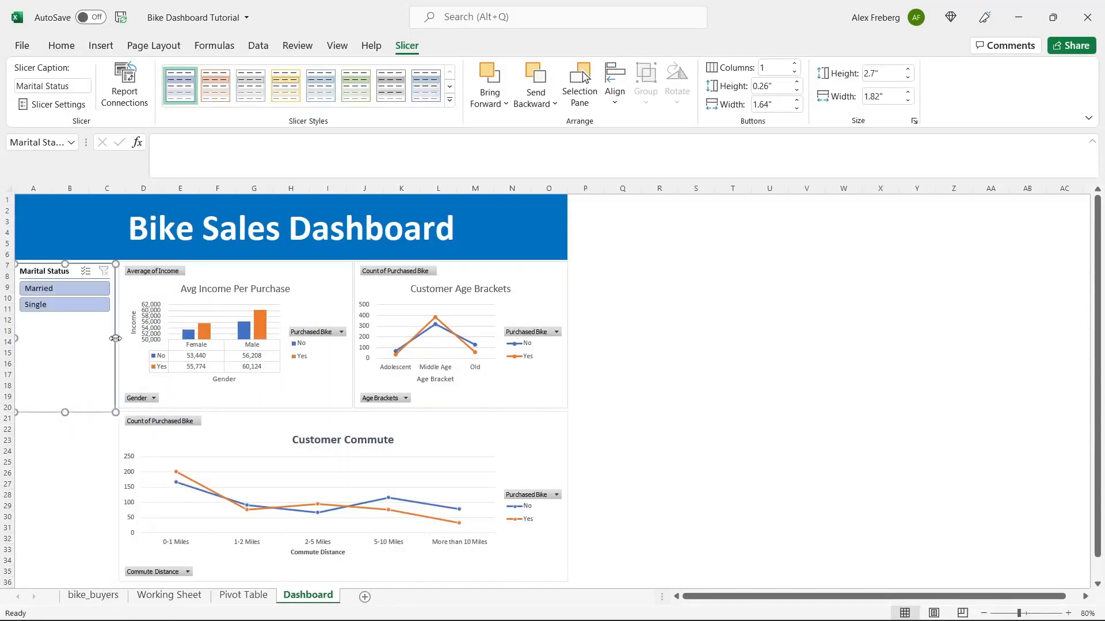
{"action": "left_click_drag", "start_coordinate": [64, 411], "coordinate": [73, 316]}
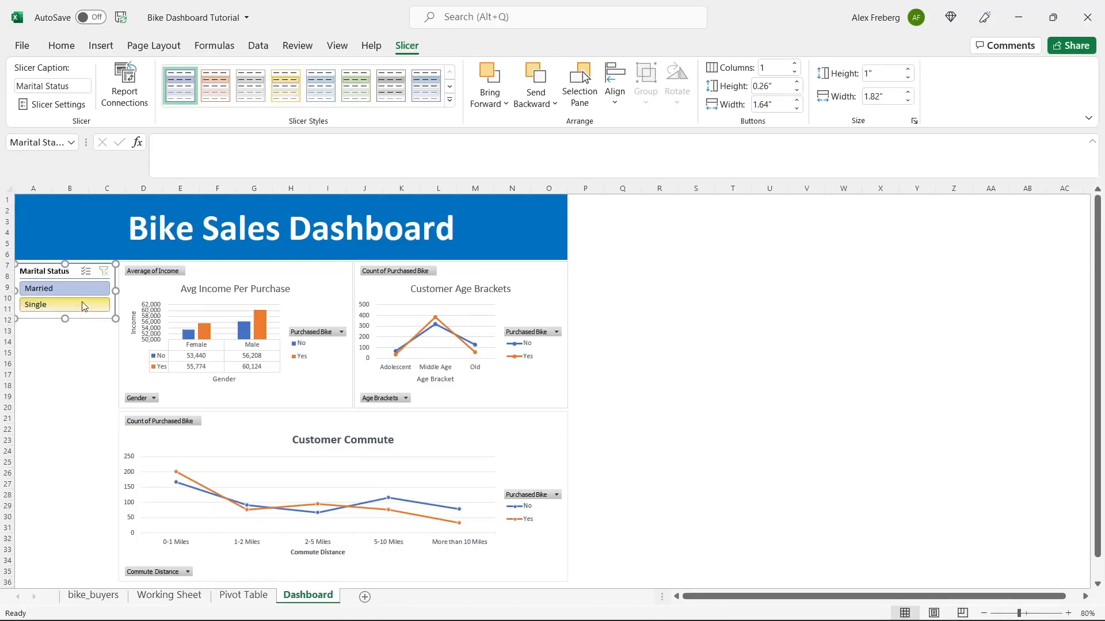
- Toggle Single and Married in the slicer to filter the income chart, ending on Married
{"action": "left_click", "coordinate": [282, 286]}
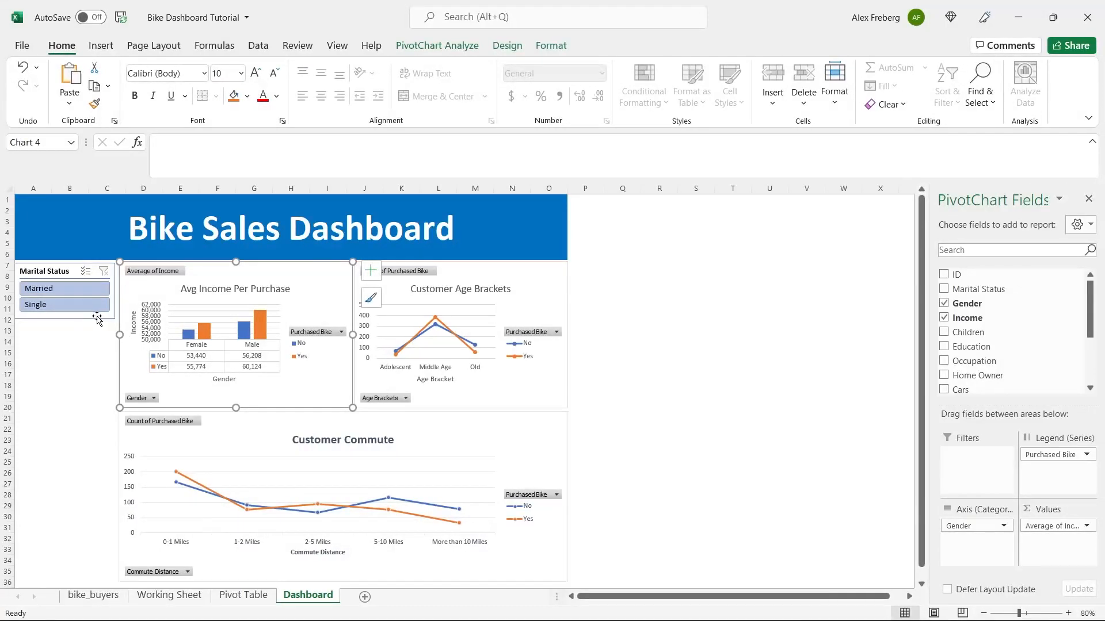
{"action": "left_click", "coordinate": [74, 311]}
{"action": "left_click", "coordinate": [72, 288]}
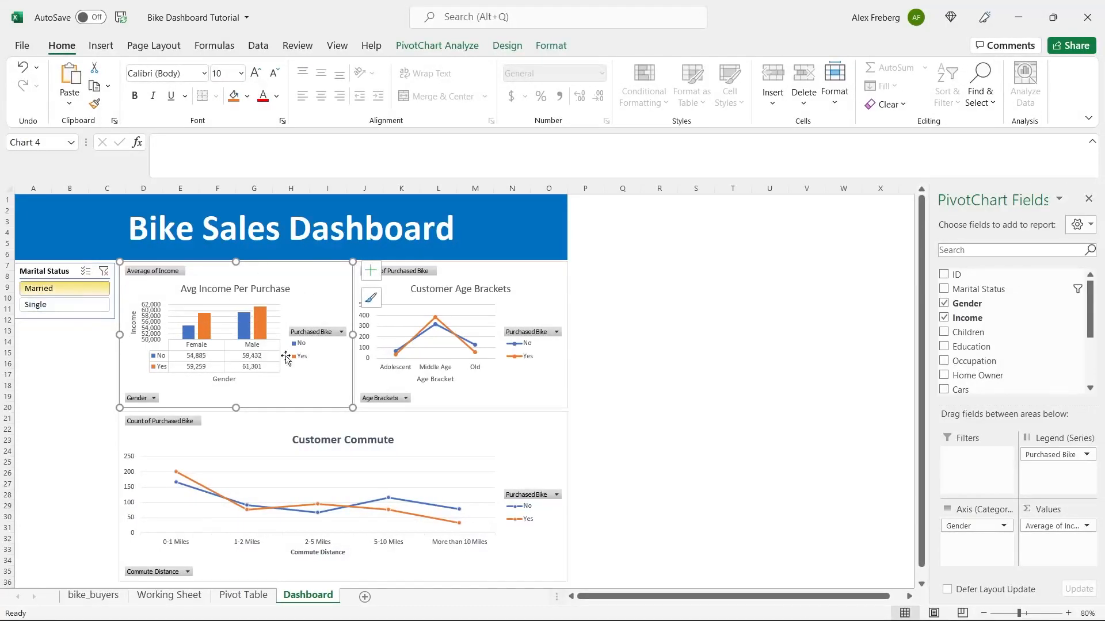
{"action": "left_click", "coordinate": [62, 309]}
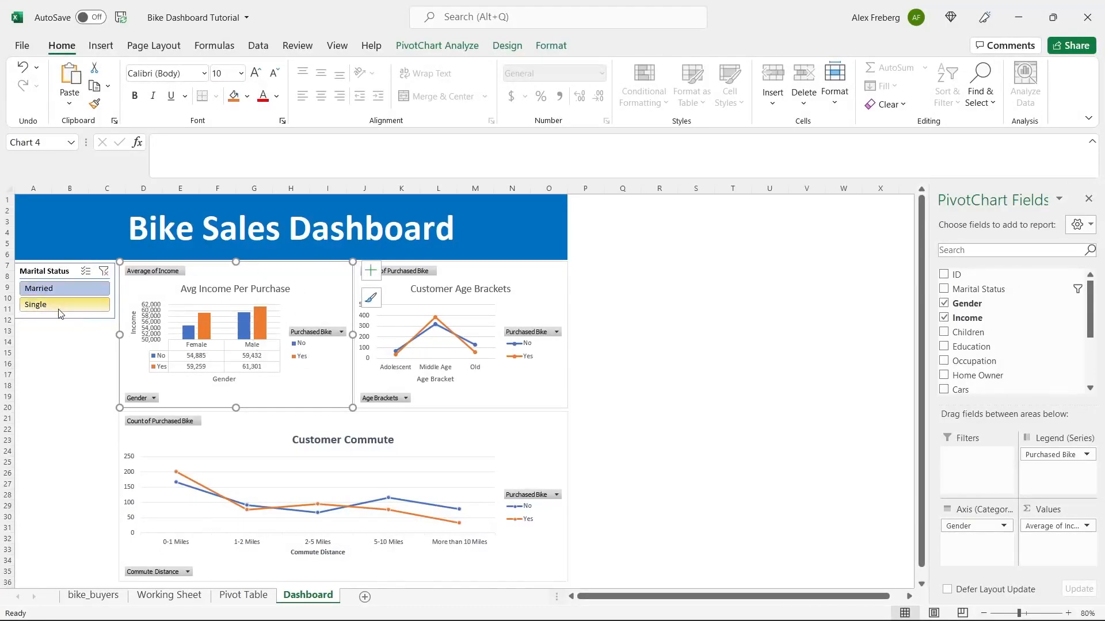
{"action": "left_click", "coordinate": [65, 289]}
{"action": "left_click", "coordinate": [62, 307]}
{"action": "left_click", "coordinate": [67, 291]}
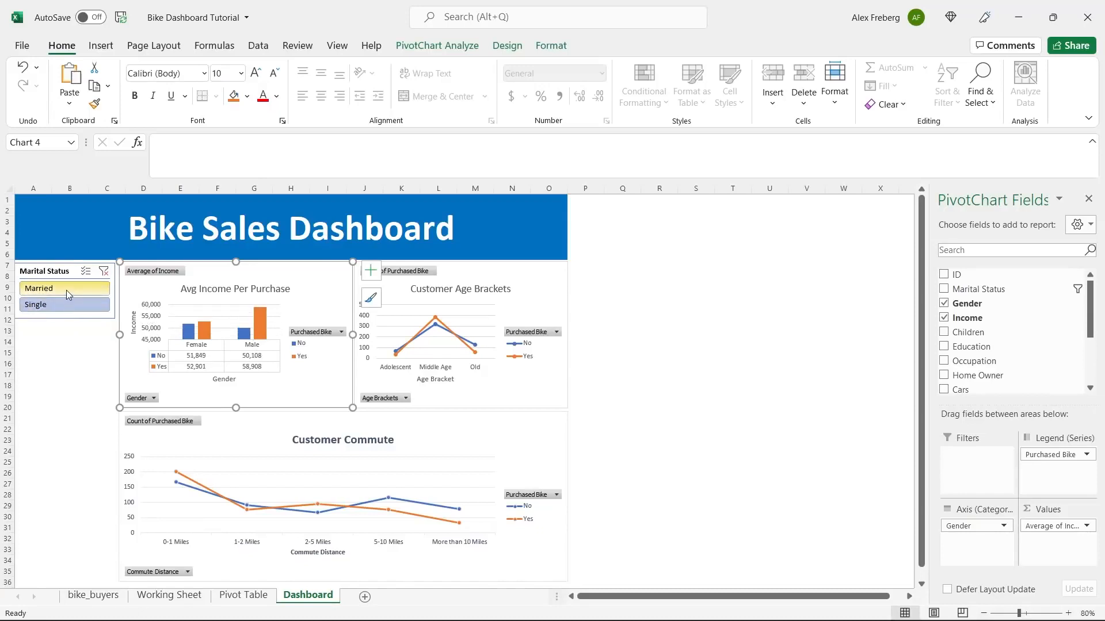
{"action": "left_click", "coordinate": [64, 305]}
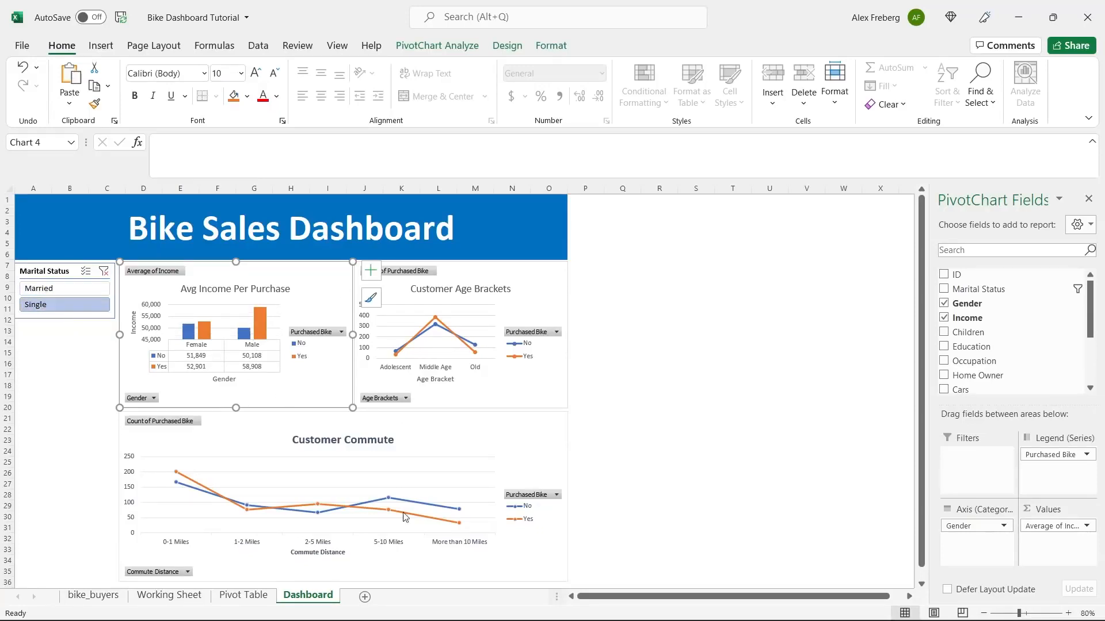
{"action": "left_click", "coordinate": [66, 289]}
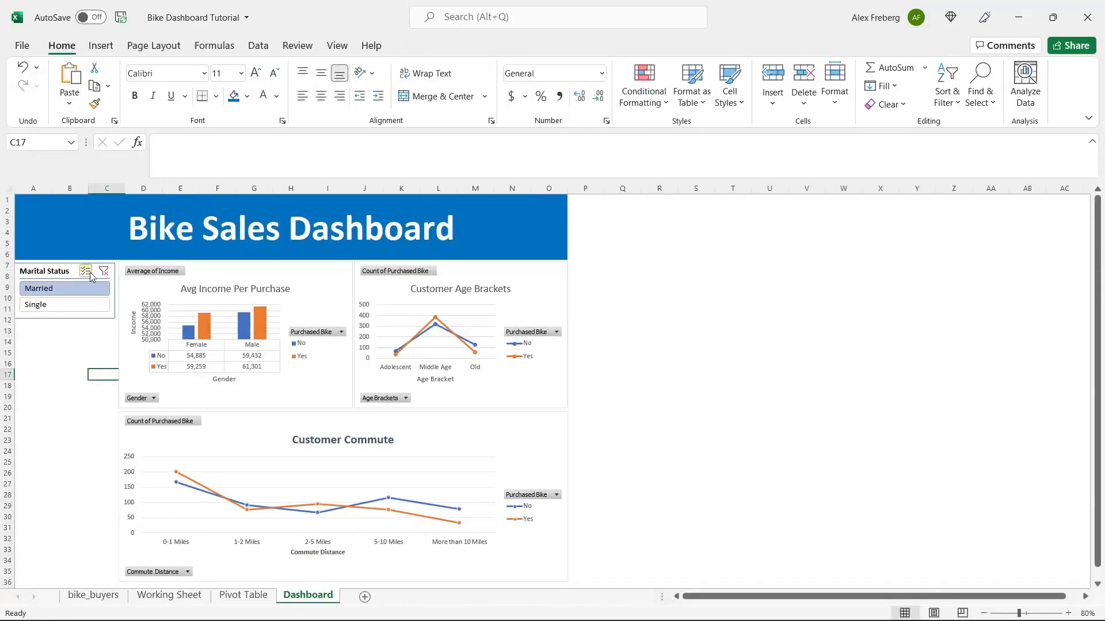
{"action": "left_click", "coordinate": [67, 274]}
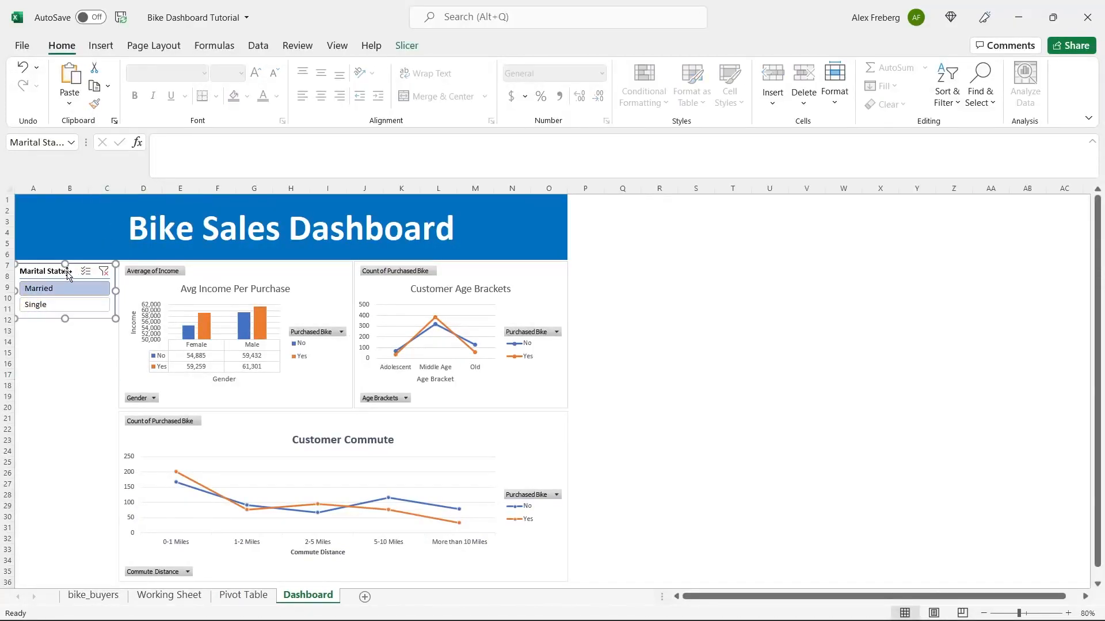
{"action": "left_click", "coordinate": [407, 46]}
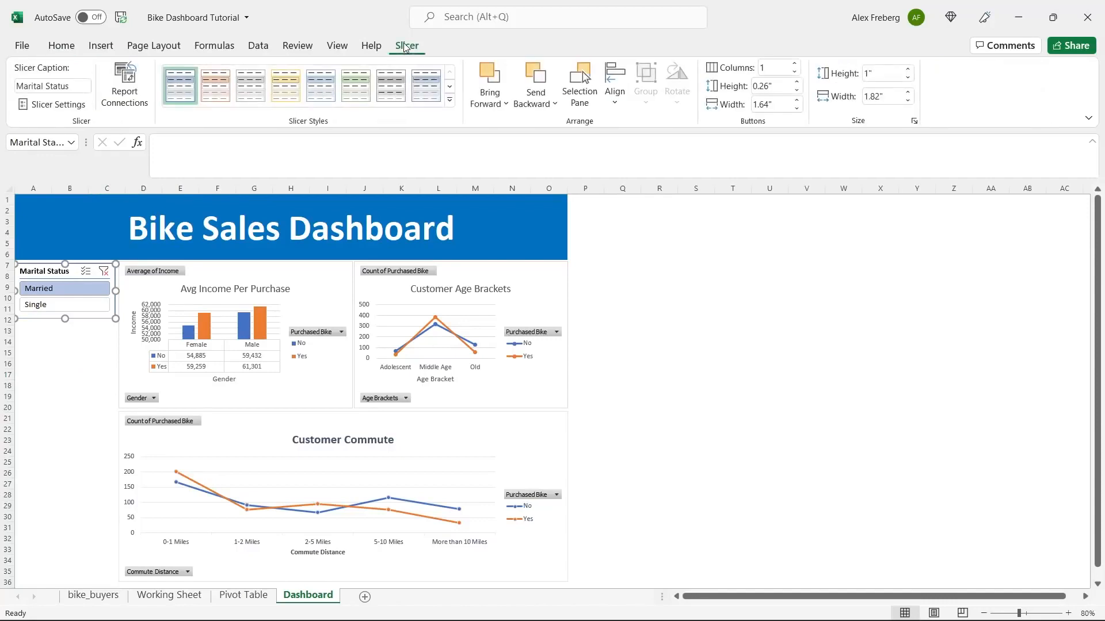
- Link the Marital Status slicer to PivotTable33, PivotTable34 and PivotTable35 through Report Connections
{"action": "left_click", "coordinate": [135, 91]}
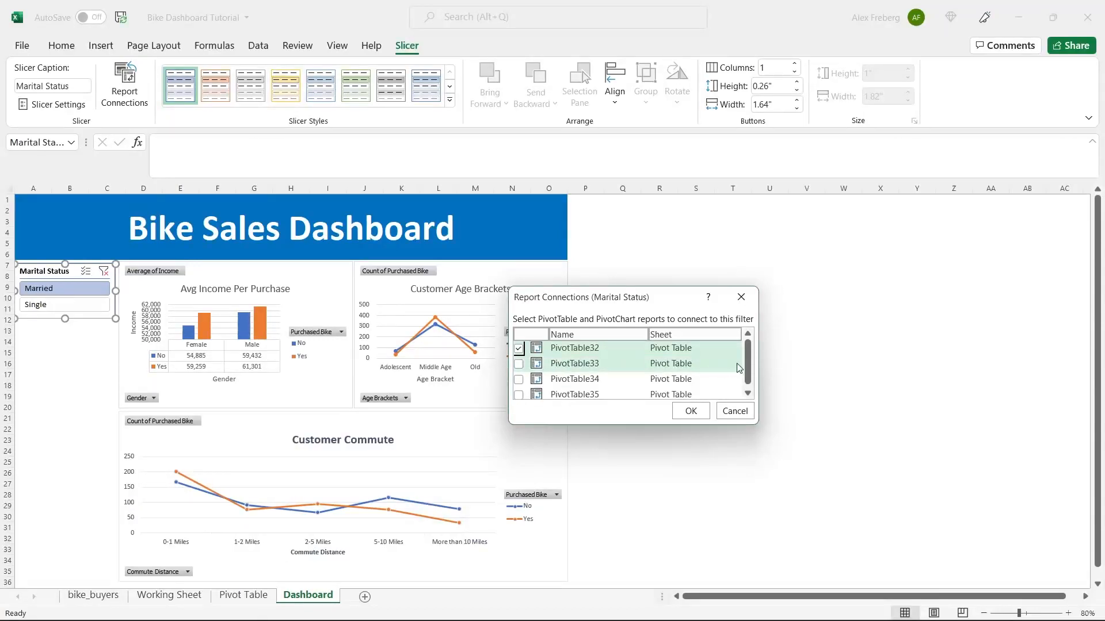
{"action": "left_click_drag", "start_coordinate": [749, 363], "coordinate": [747, 366]}
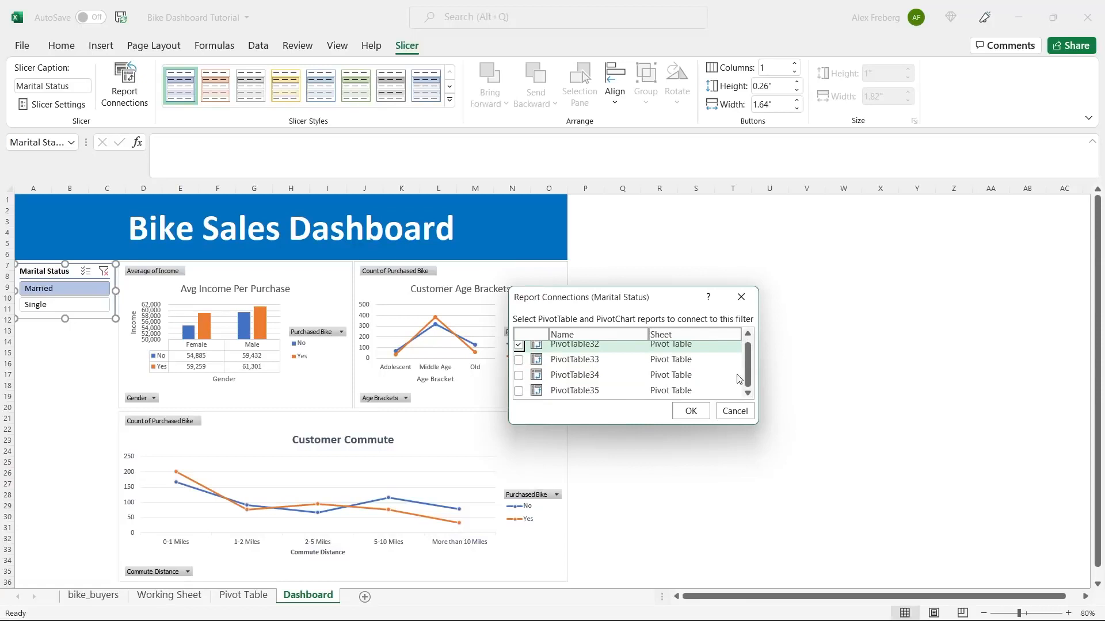
{"action": "left_click", "coordinate": [518, 360]}
{"action": "left_click", "coordinate": [518, 375]}
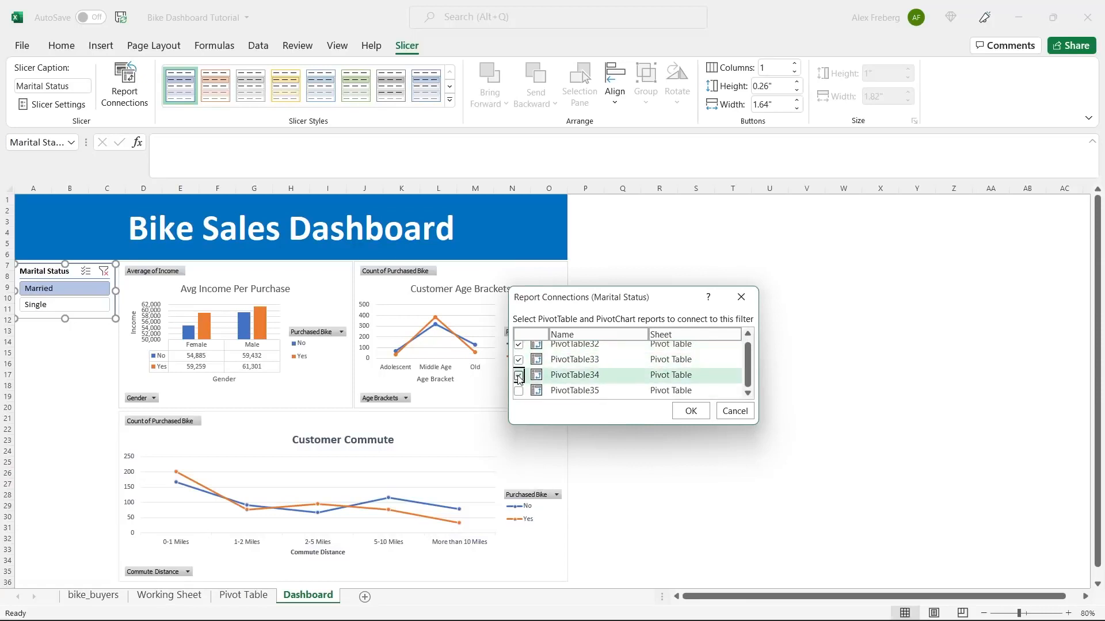
{"action": "left_click", "coordinate": [518, 390]}
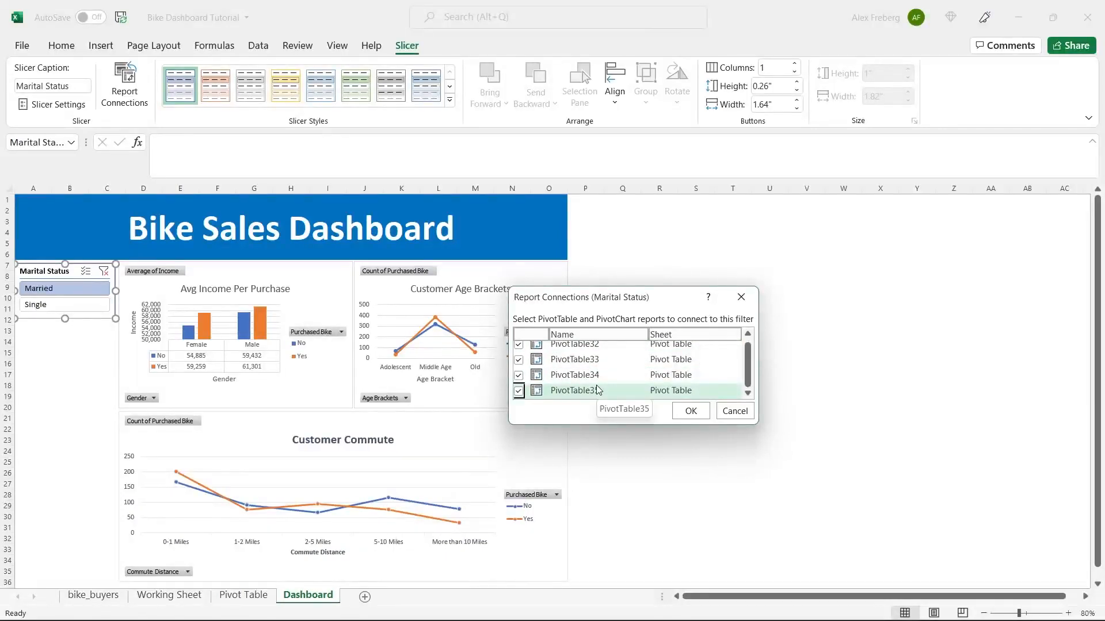
{"action": "left_click", "coordinate": [690, 410]}
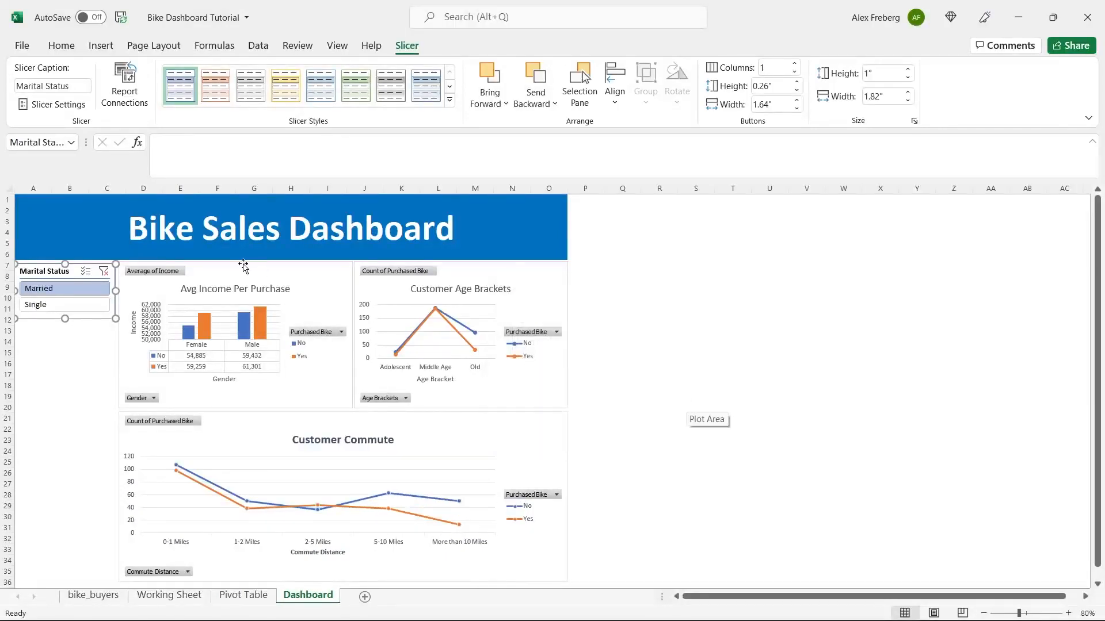
- Toggle the slicer between Married and Single to check every chart updates, finishing on Single
{"action": "left_click", "coordinate": [68, 304]}
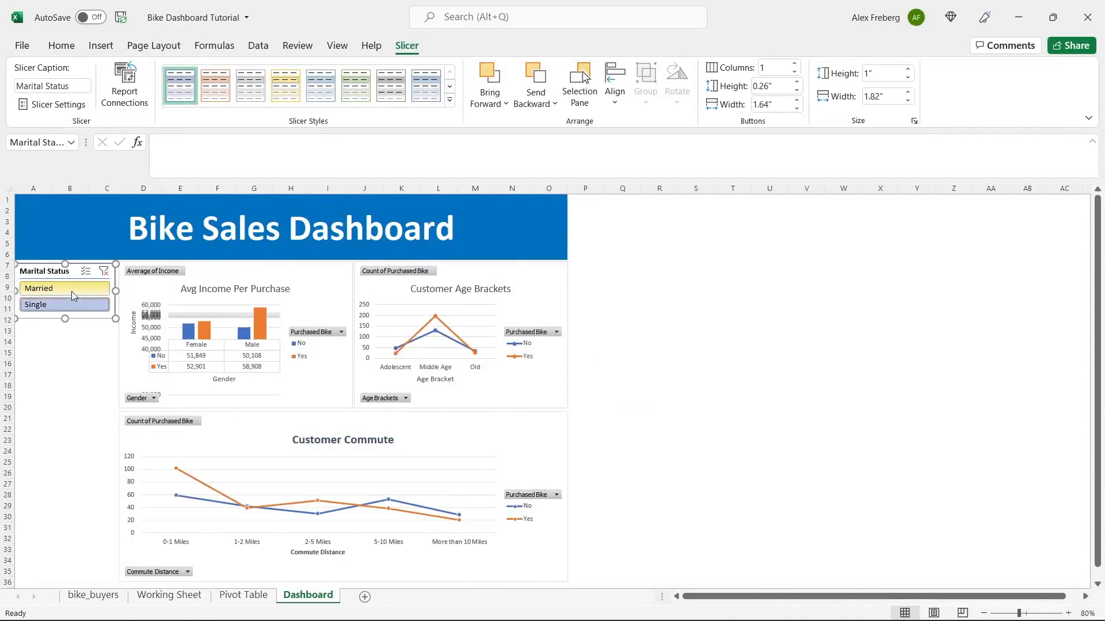
{"action": "left_click", "coordinate": [72, 289]}
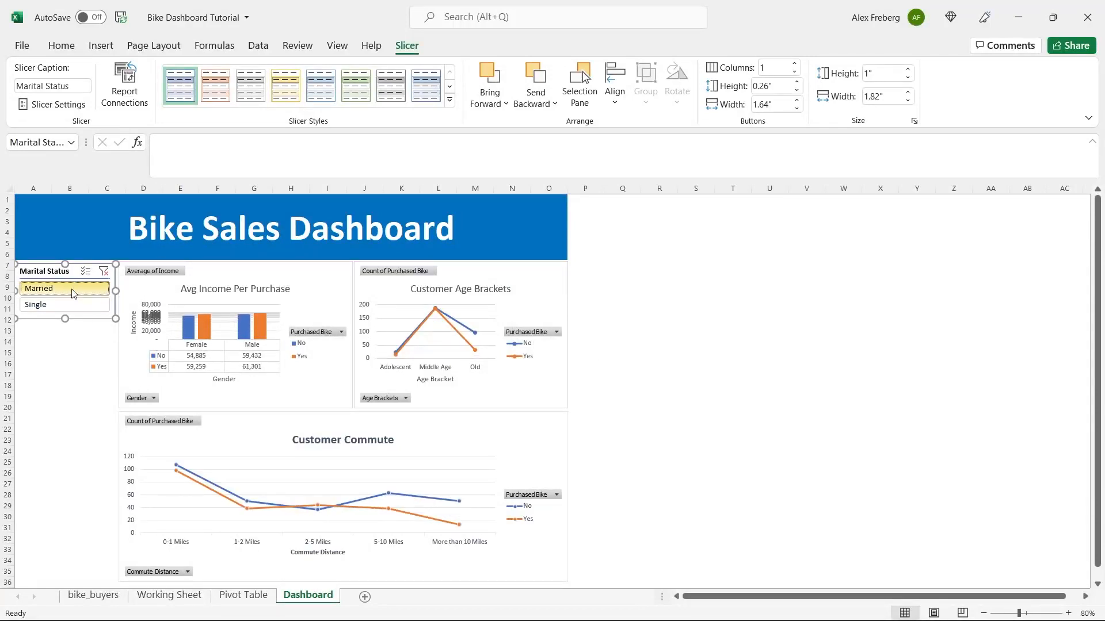
{"action": "left_click", "coordinate": [73, 305]}
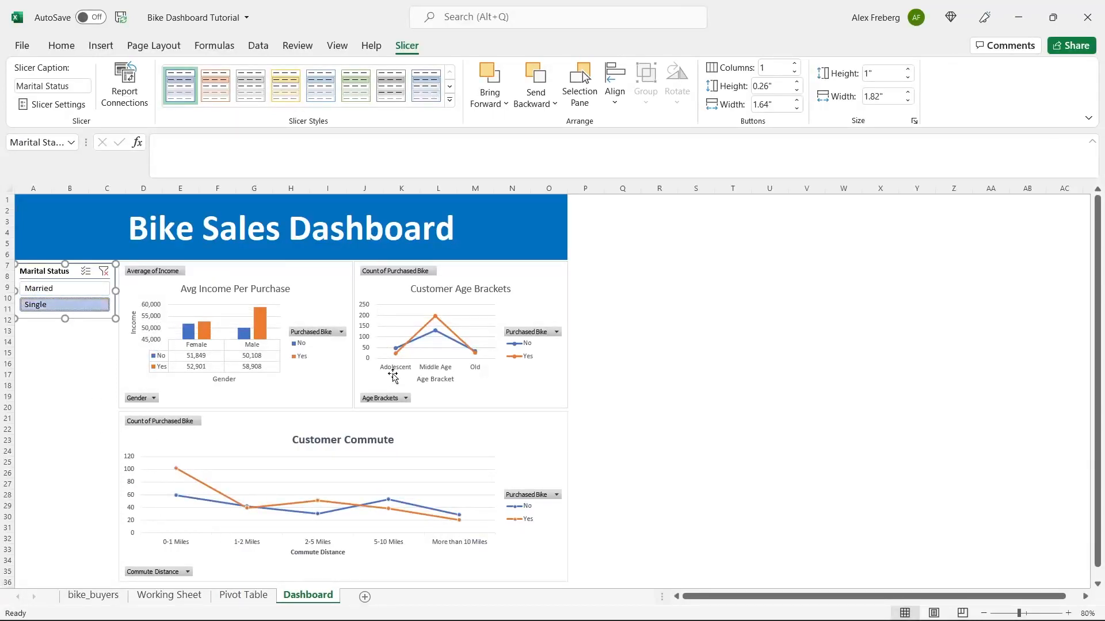
{"action": "left_click", "coordinate": [81, 289]}
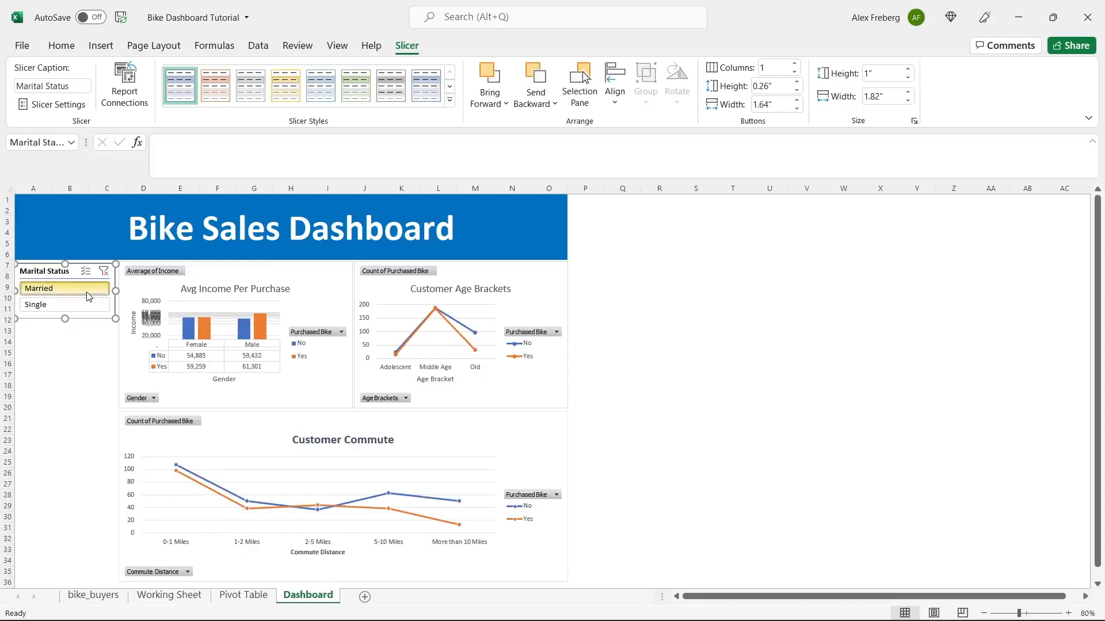
{"action": "left_click", "coordinate": [79, 306]}
{"action": "left_click", "coordinate": [73, 285]}
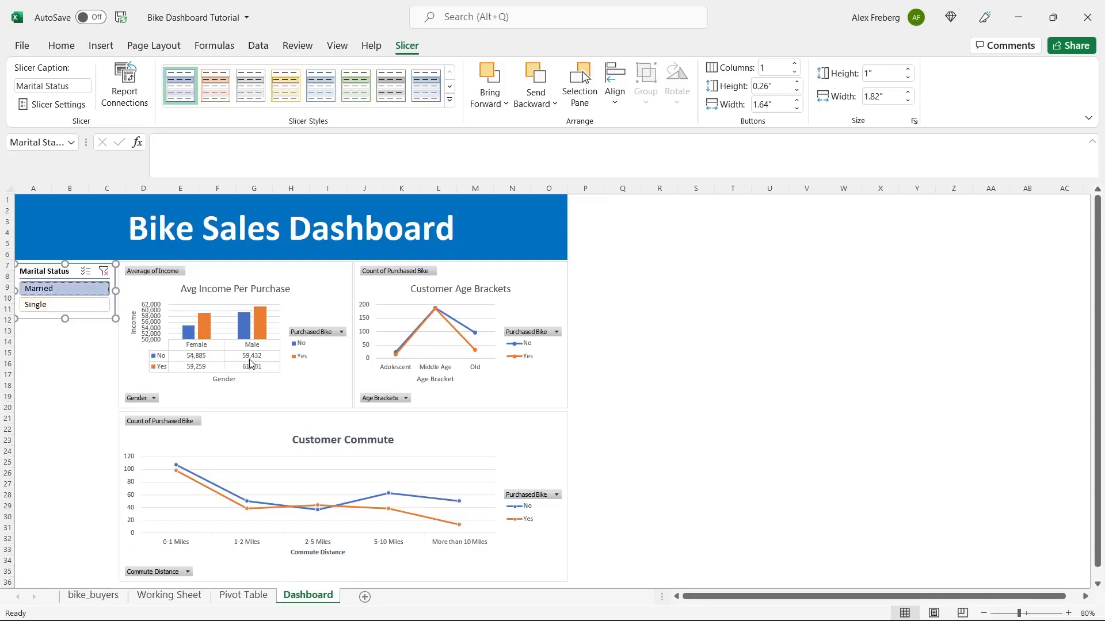
{"action": "left_click", "coordinate": [79, 310]}
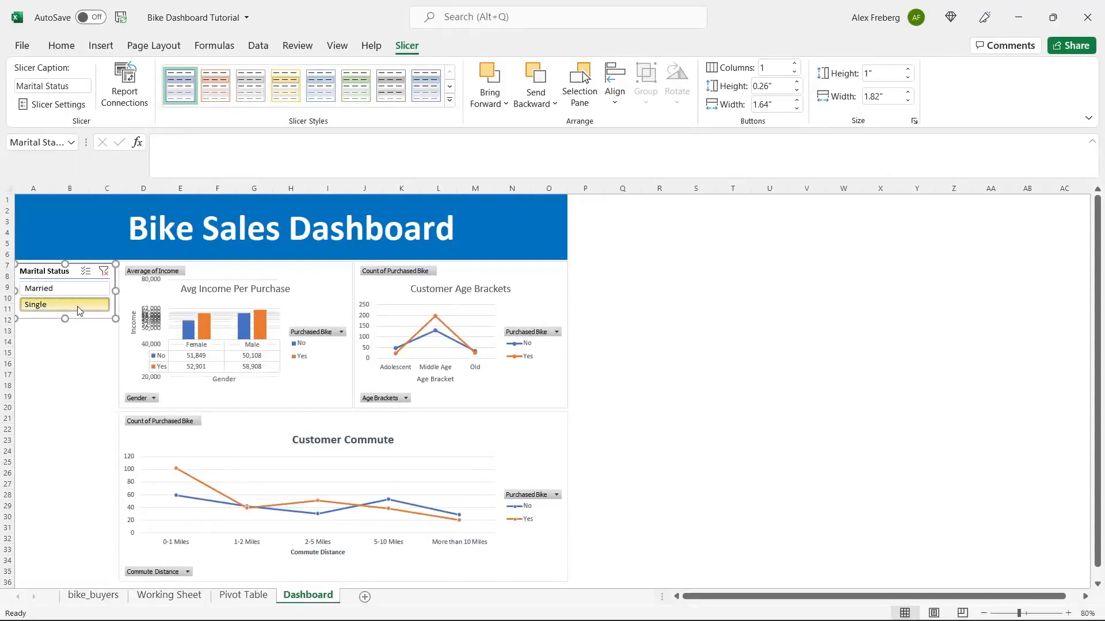
{"action": "left_click", "coordinate": [77, 288]}
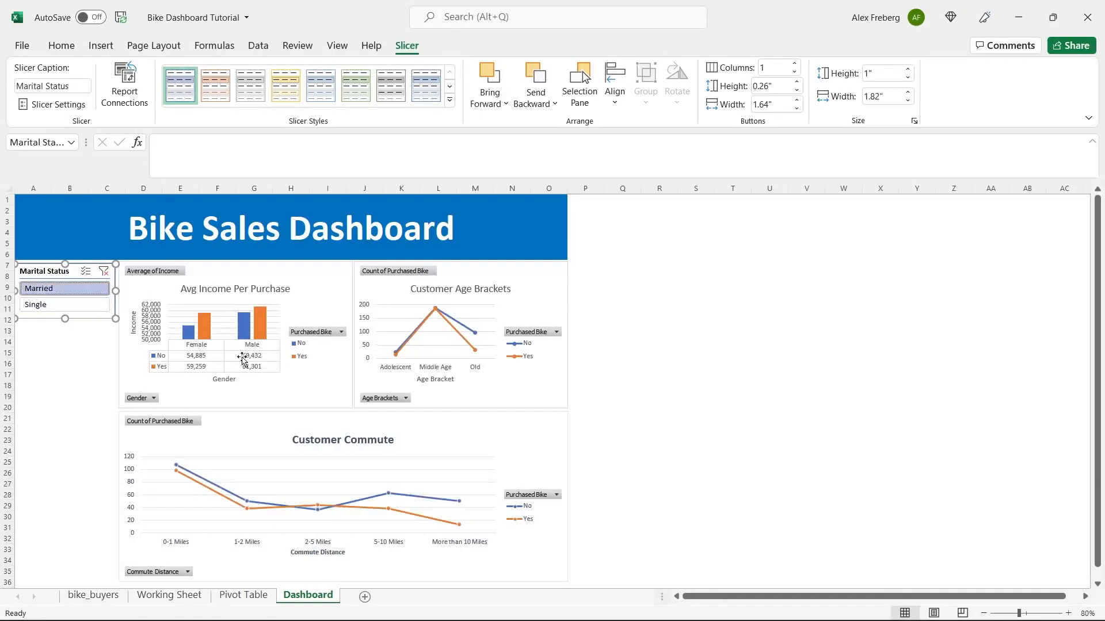
{"action": "left_click", "coordinate": [97, 309]}
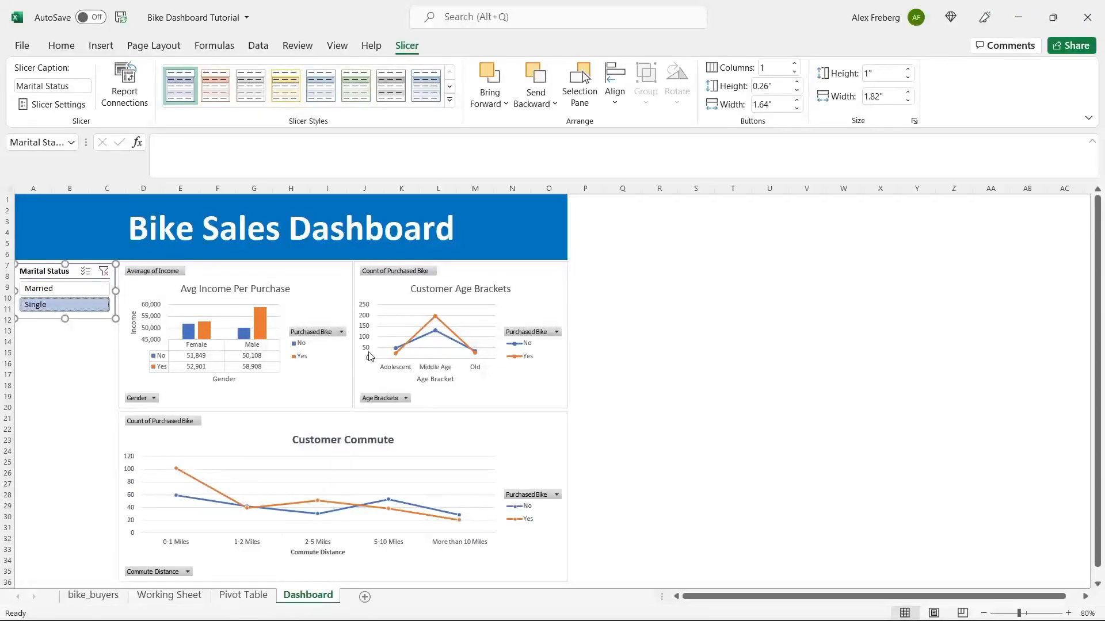
{"action": "left_click", "coordinate": [82, 290]}
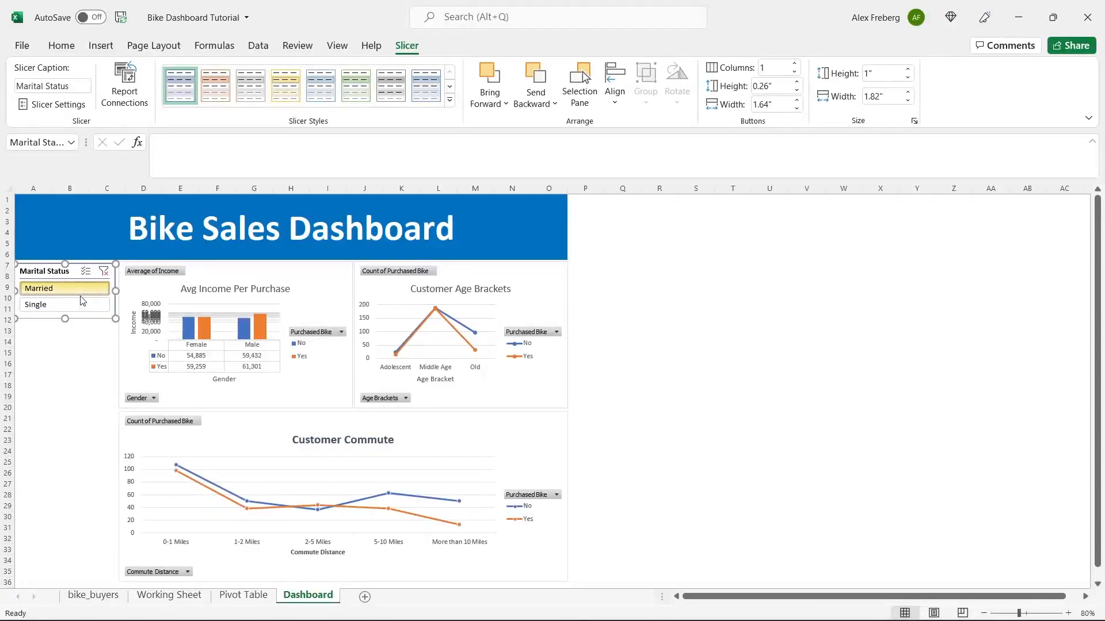
{"action": "left_click", "coordinate": [79, 308]}
{"action": "left_click", "coordinate": [335, 285]}
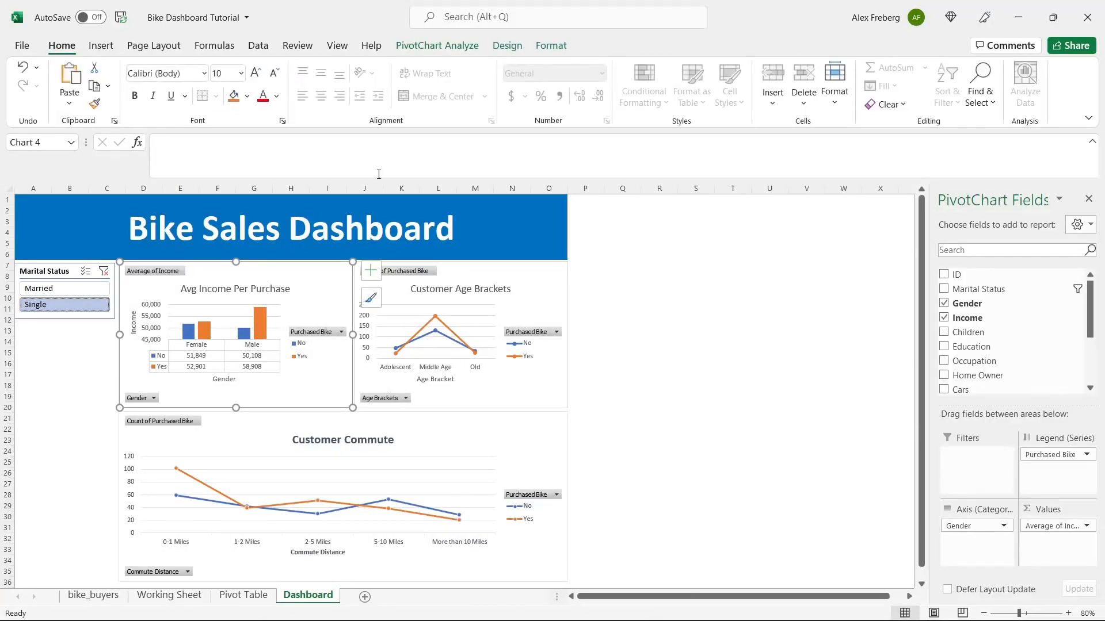
- From the selected pivot chart, insert slicers for the Region and Education fields
{"action": "left_click", "coordinate": [443, 47]}
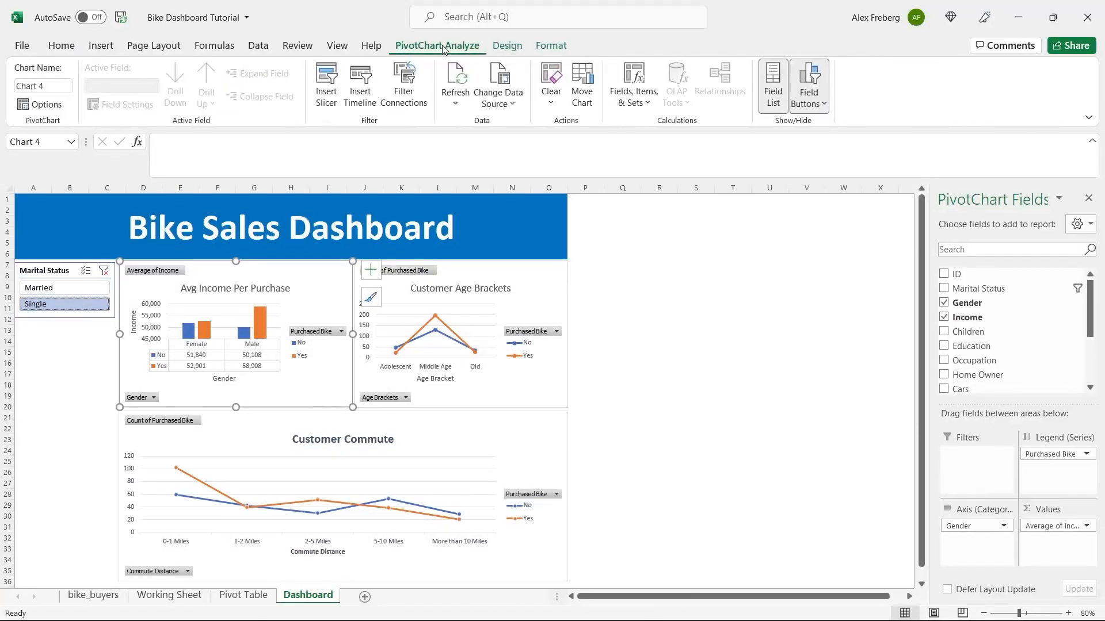
{"action": "left_click", "coordinate": [326, 84]}
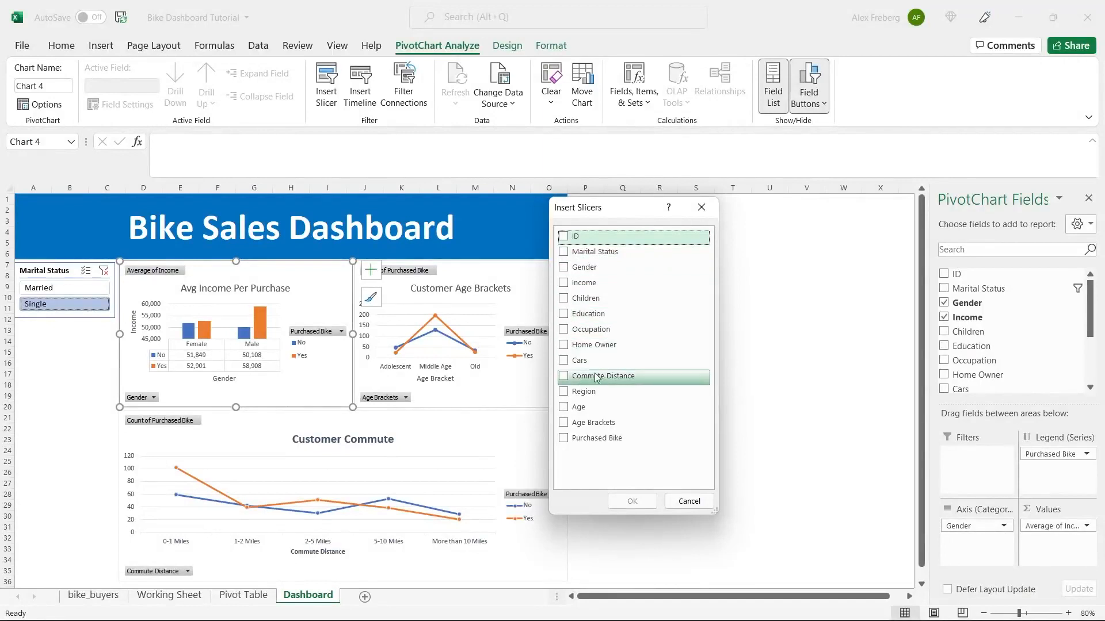
{"action": "left_click", "coordinate": [564, 393]}
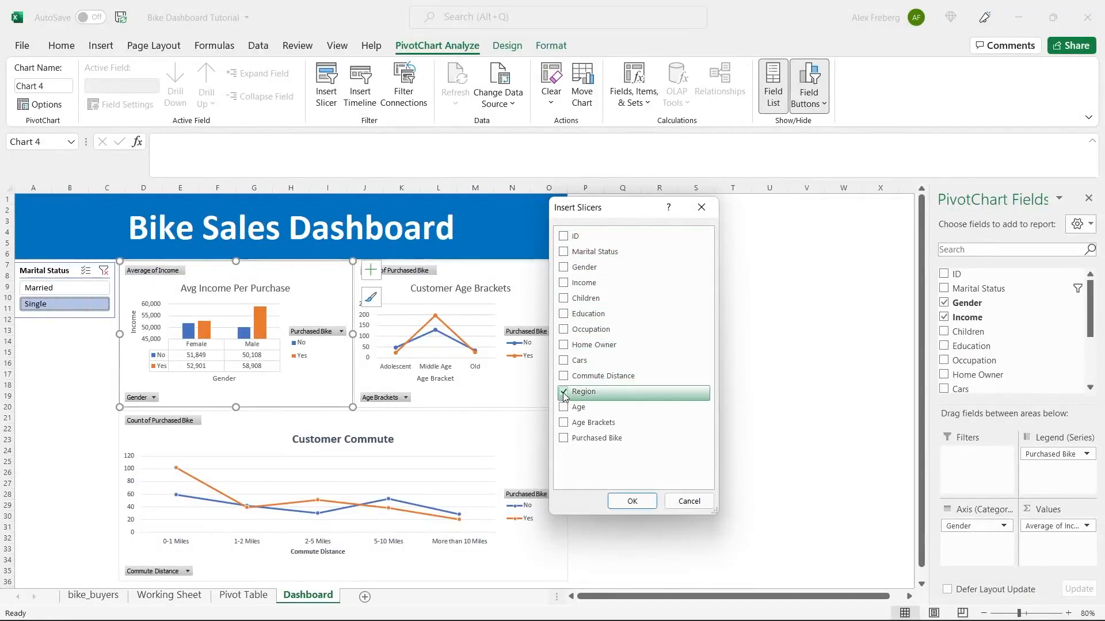
{"action": "left_click", "coordinate": [565, 316]}
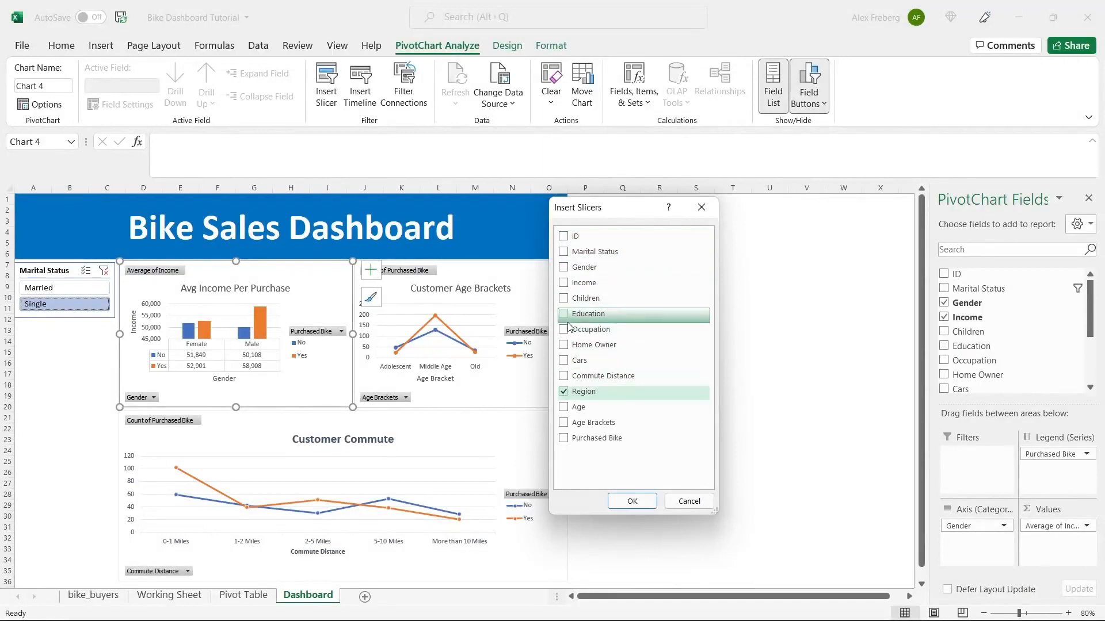
{"action": "left_click", "coordinate": [632, 500]}
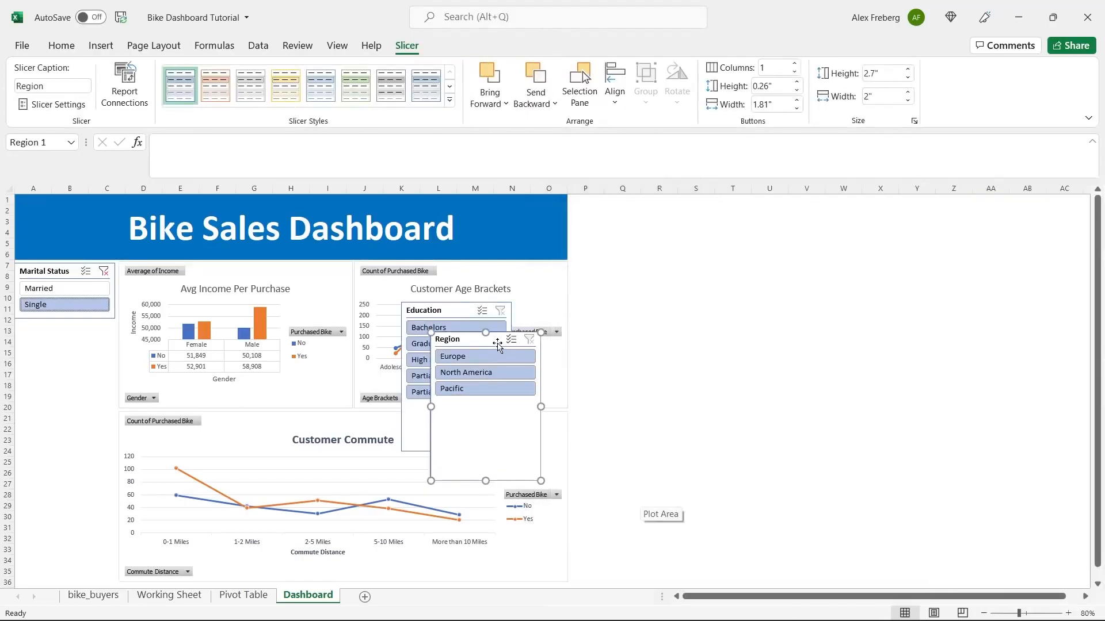
- Move the Region slicer under Marital Status, narrowed and shortened to match it
{"action": "left_click_drag", "start_coordinate": [496, 342], "coordinate": [78, 333]}
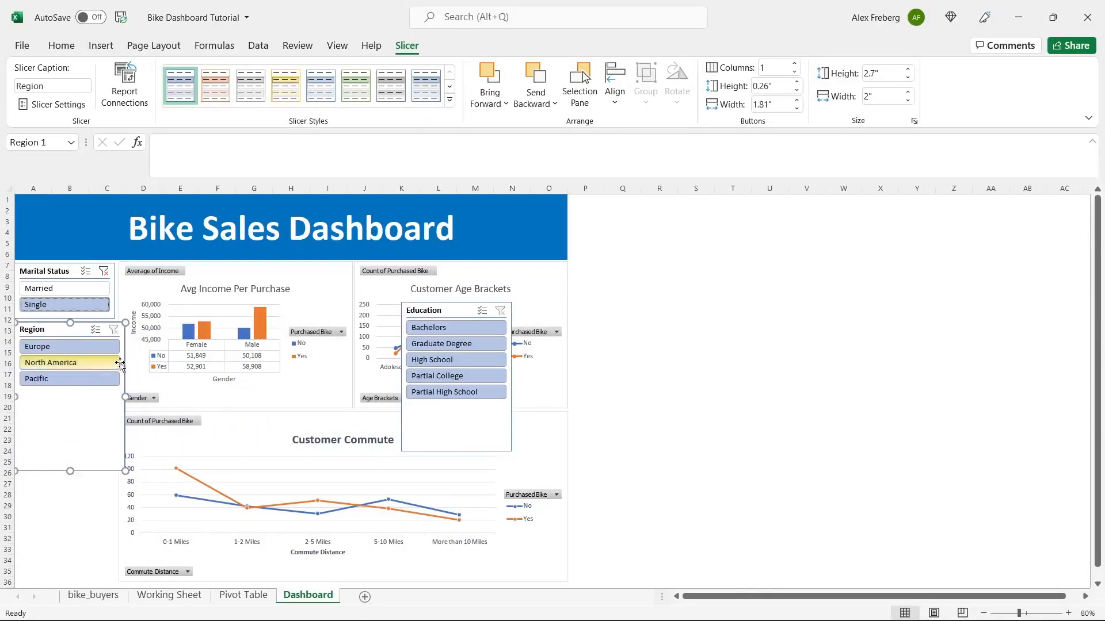
{"action": "left_click_drag", "start_coordinate": [126, 397], "coordinate": [115, 397]}
{"action": "left_click", "coordinate": [631, 340]}
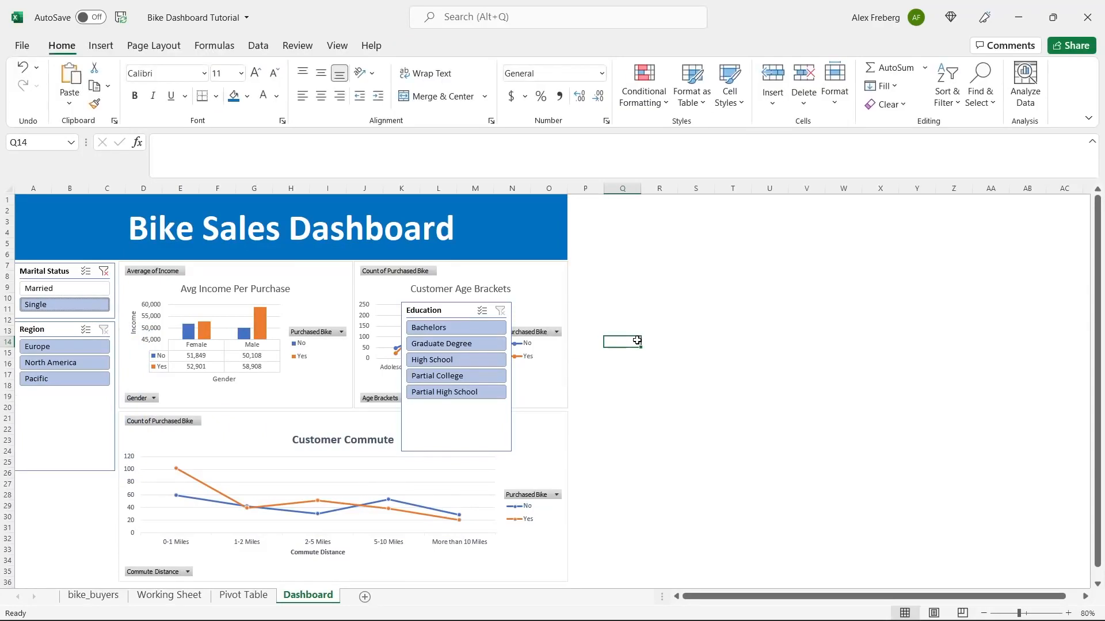
{"action": "left_click", "coordinate": [62, 413]}
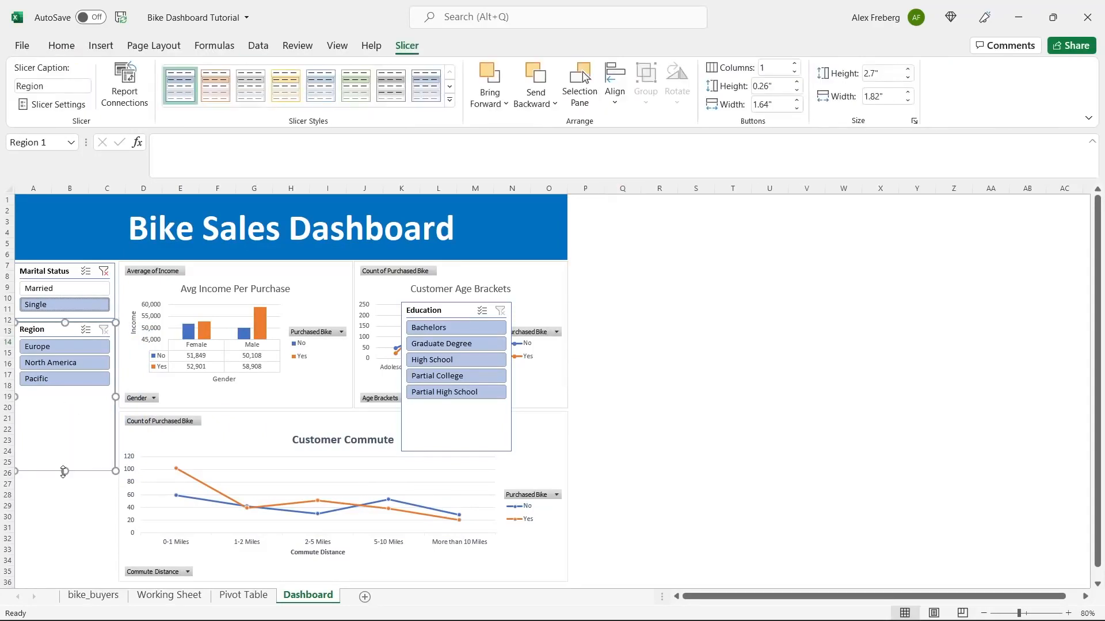
{"action": "left_click_drag", "start_coordinate": [65, 470], "coordinate": [70, 395]}
- Place the Education slicer below Region, narrowed and shortened to fit its items
{"action": "left_click_drag", "start_coordinate": [453, 310], "coordinate": [56, 410]}
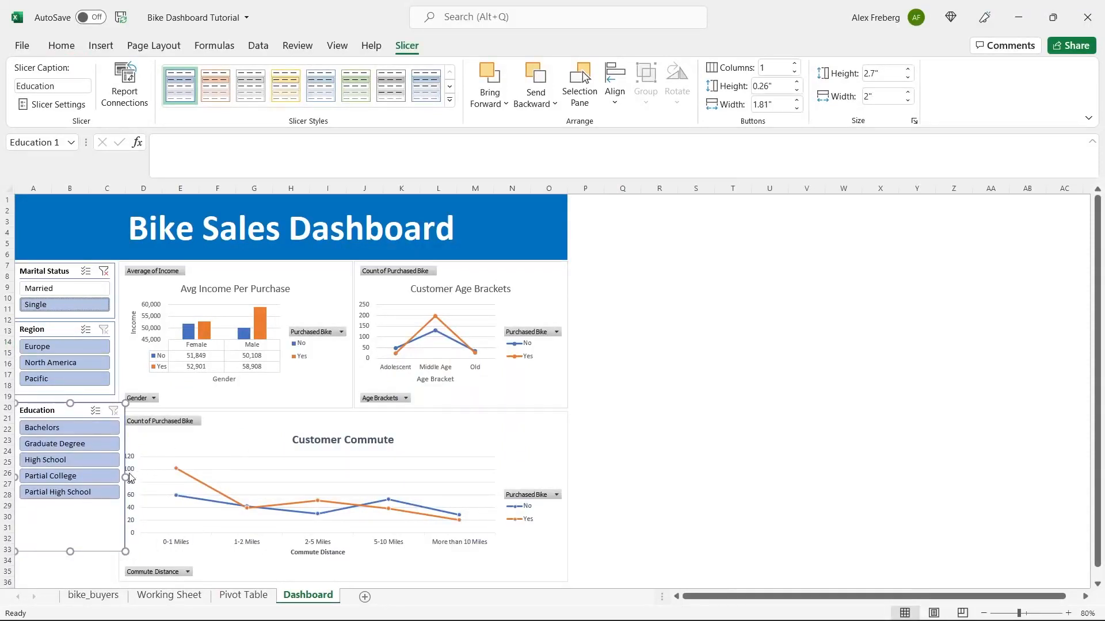
{"action": "left_click_drag", "start_coordinate": [126, 476], "coordinate": [114, 477]}
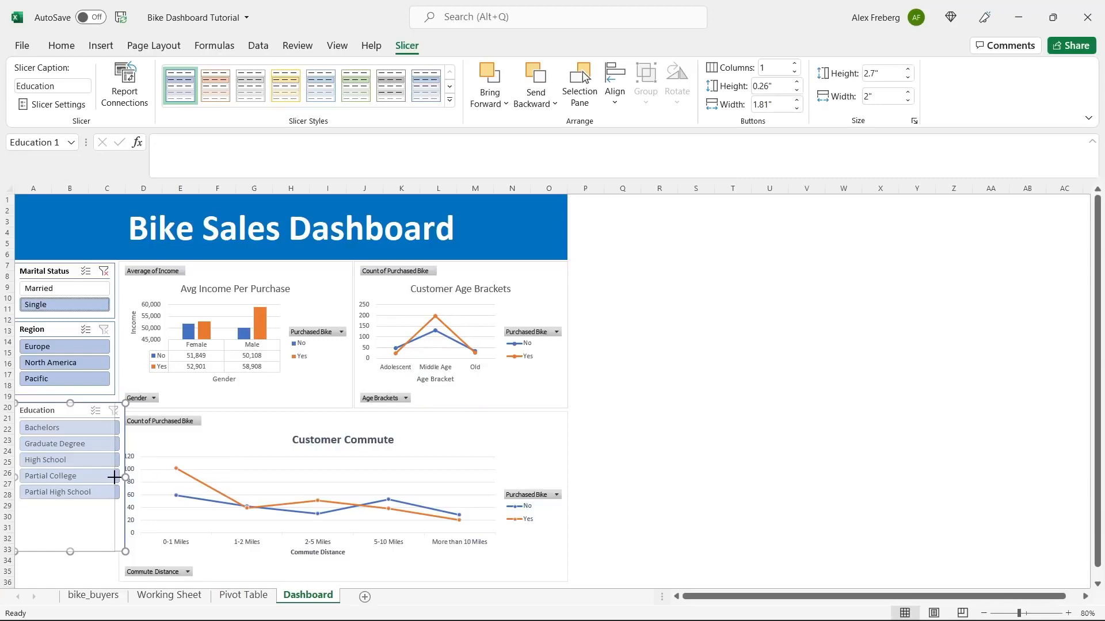
{"action": "left_click_drag", "start_coordinate": [113, 477], "coordinate": [114, 477]}
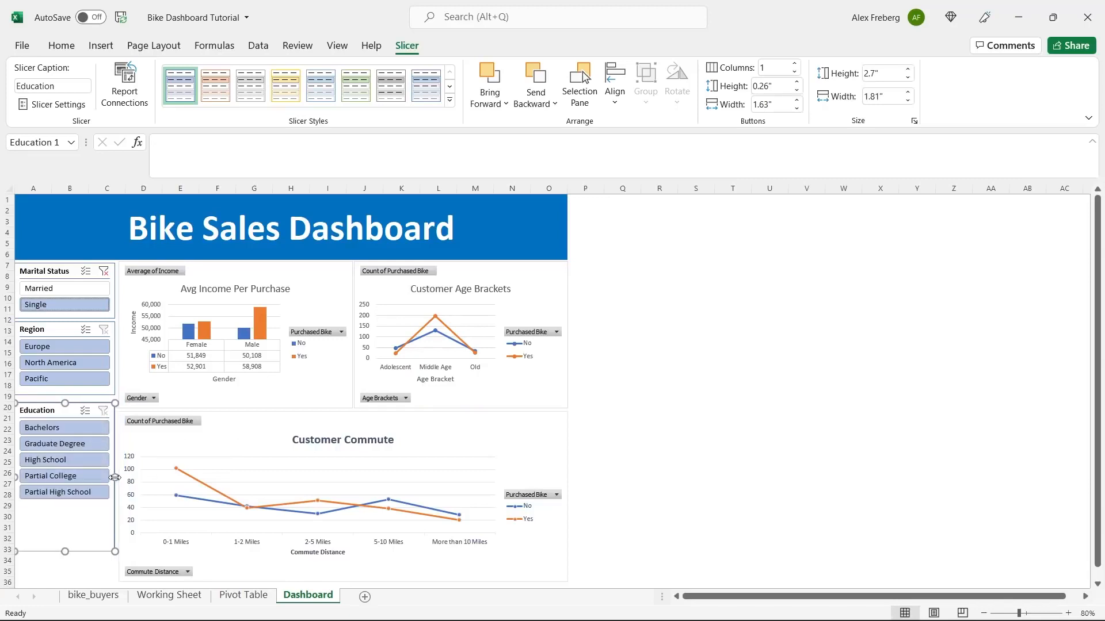
{"action": "left_click", "coordinate": [614, 373]}
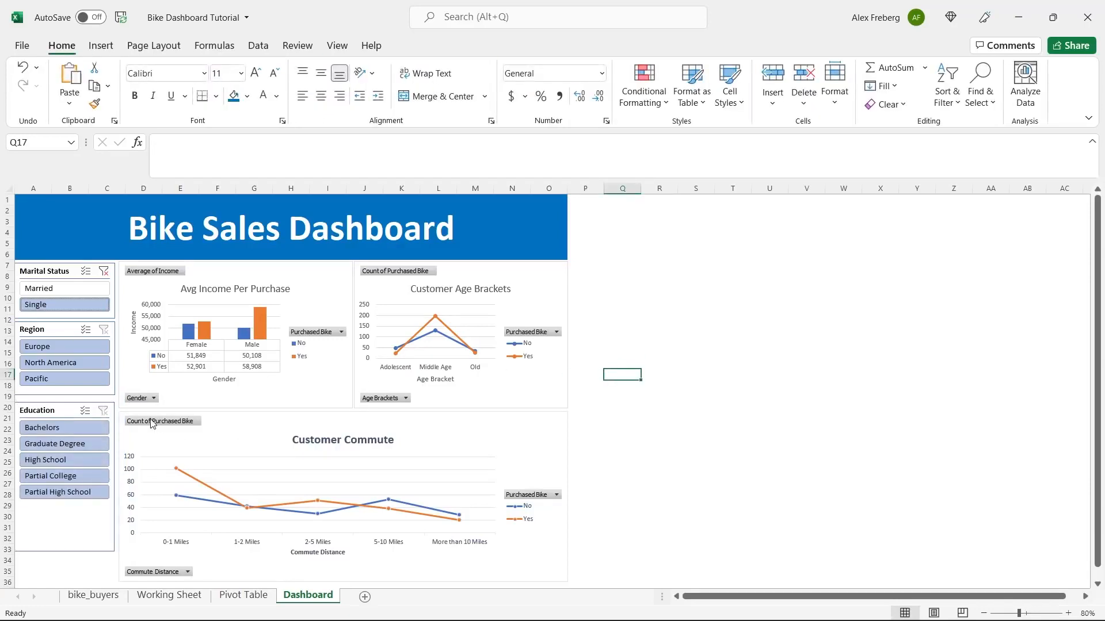
{"action": "left_click", "coordinate": [68, 410]}
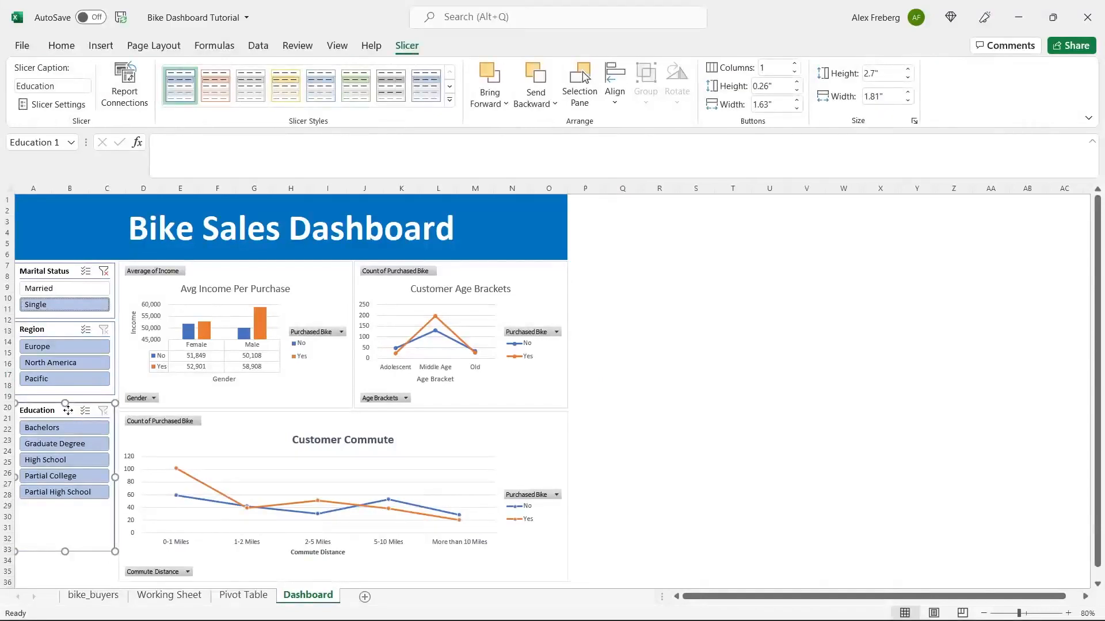
{"action": "left_click_drag", "start_coordinate": [68, 410], "coordinate": [68, 406]}
{"action": "left_click_drag", "start_coordinate": [65, 548], "coordinate": [68, 505]}
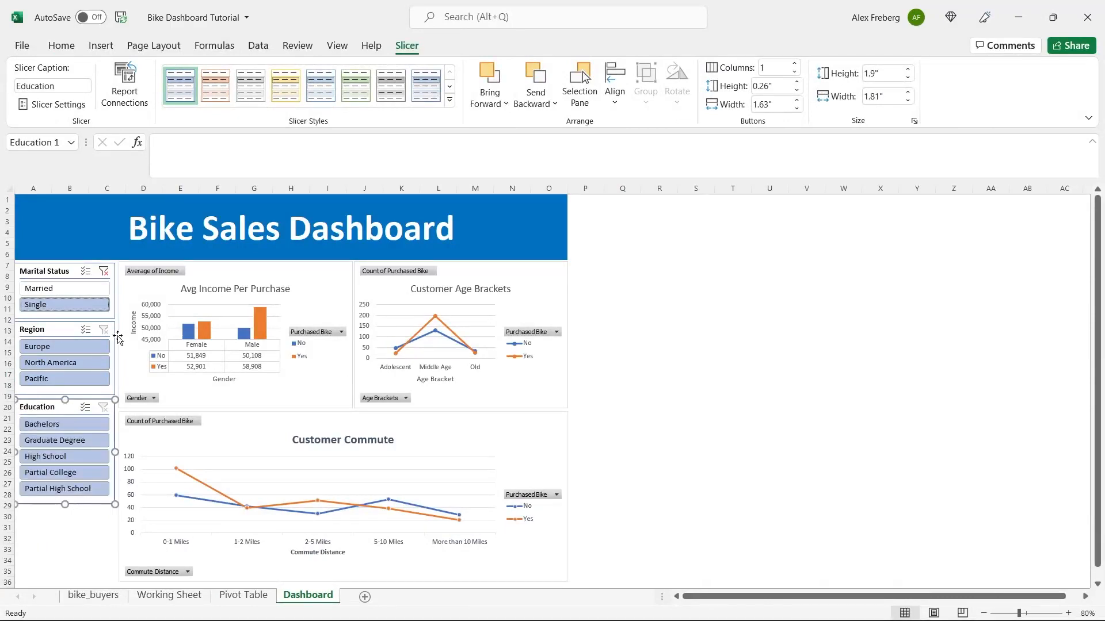
{"action": "left_click", "coordinate": [67, 327]}
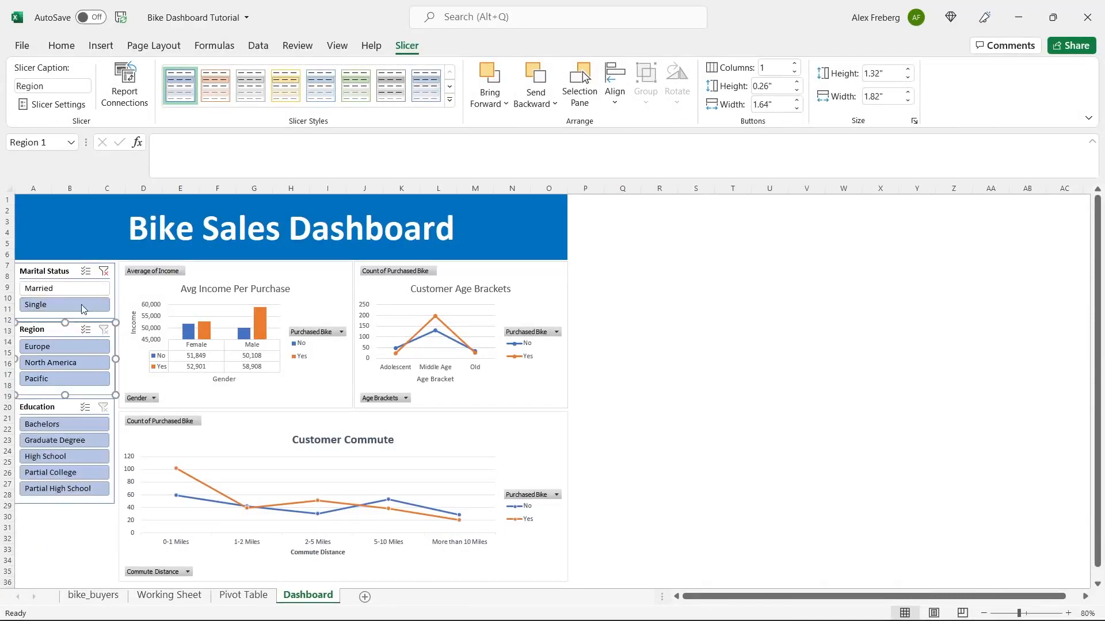
- Try the Region slicer with North America and Pacific, then leave it on Europe
{"action": "left_click", "coordinate": [56, 349]}
{"action": "left_click", "coordinate": [61, 365]}
{"action": "left_click", "coordinate": [62, 380]}
{"action": "left_click", "coordinate": [62, 351]}
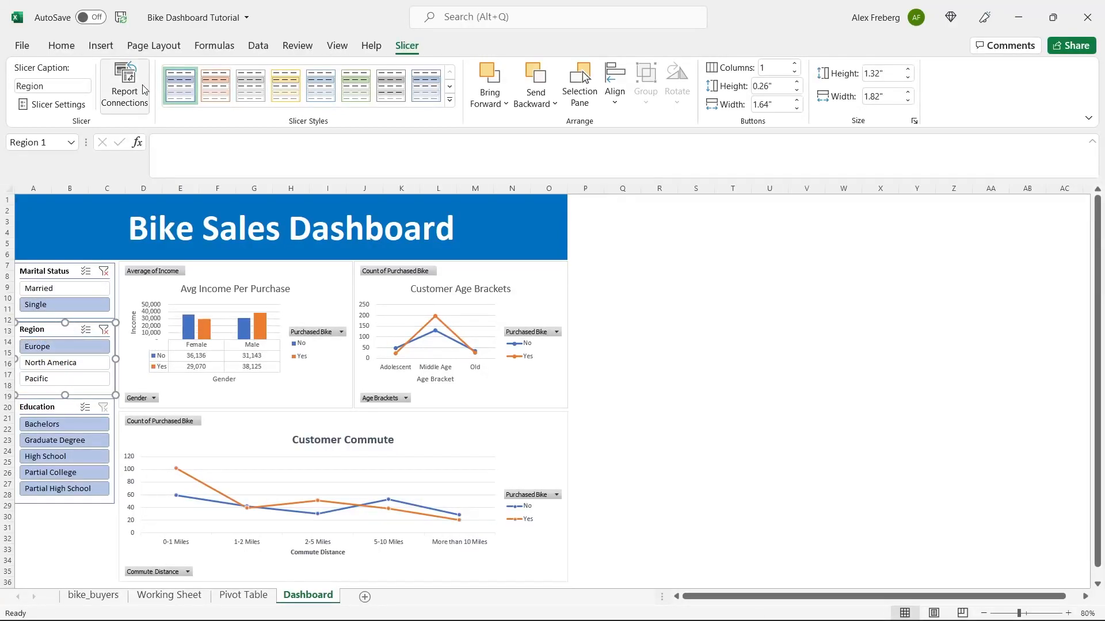
- Connect the Region slicer to PivotTable33, PivotTable34 and PivotTable35
{"action": "left_click", "coordinate": [125, 84]}
{"action": "left_click", "coordinate": [519, 364]}
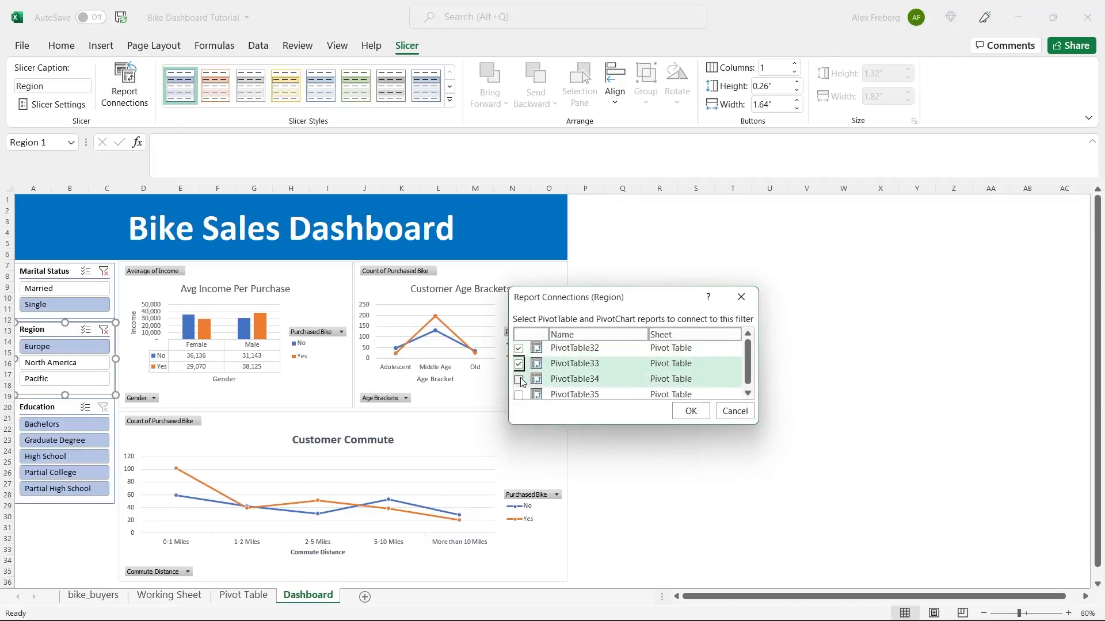
{"action": "left_click", "coordinate": [519, 379]}
{"action": "left_click", "coordinate": [519, 395]}
{"action": "left_click", "coordinate": [702, 417]}
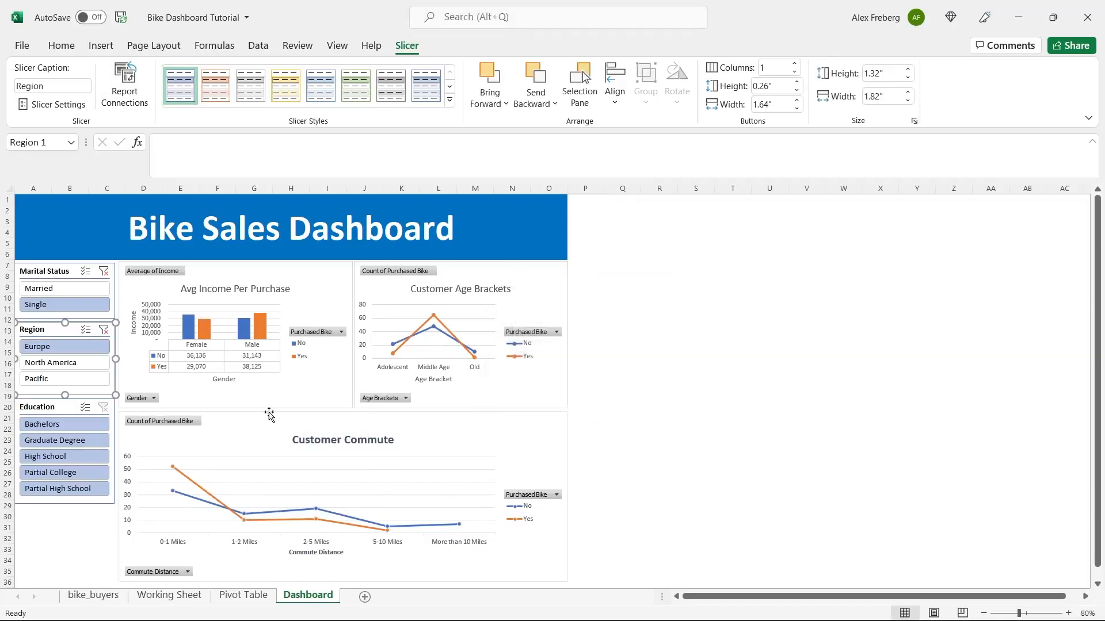
- Connect the Education slicer to PivotTable35 as well
{"action": "left_click", "coordinate": [67, 409]}
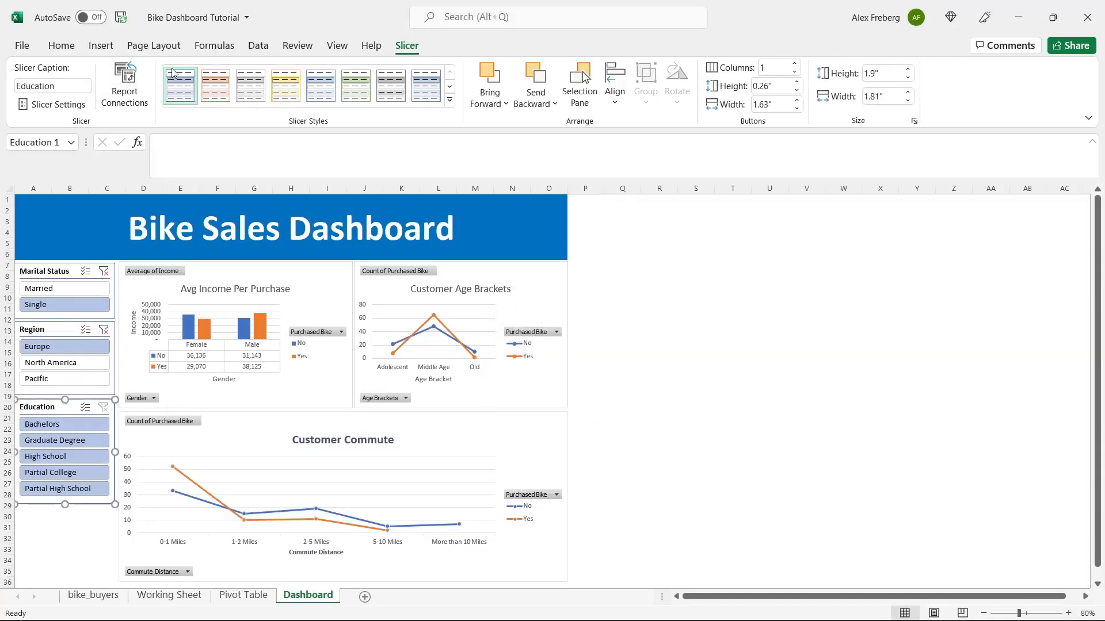
{"action": "left_click", "coordinate": [122, 79]}
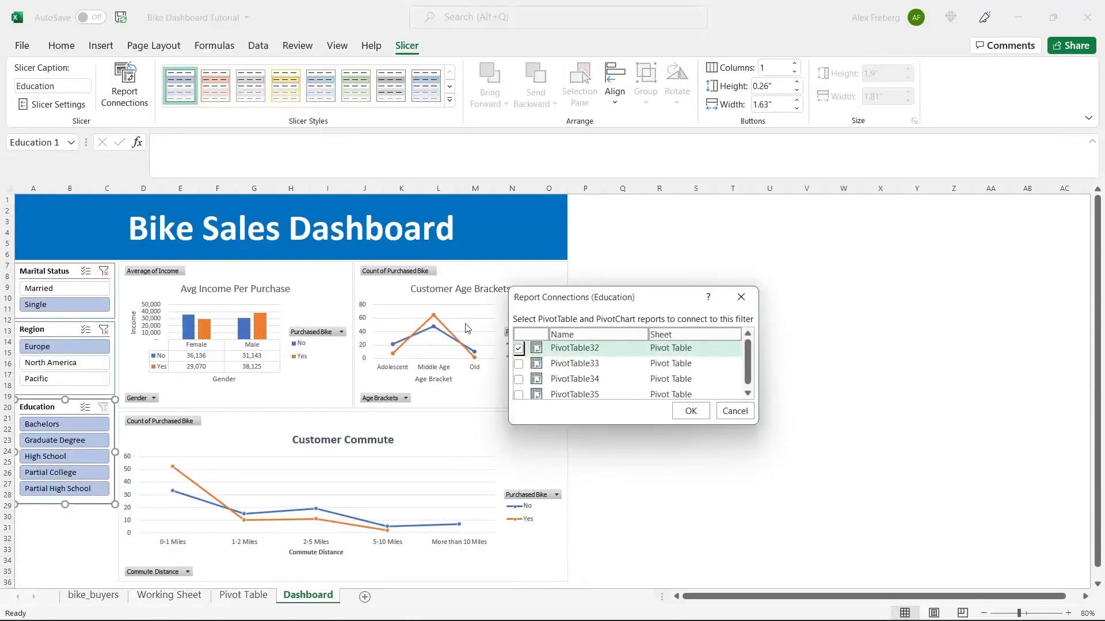
{"action": "left_click", "coordinate": [518, 395]}
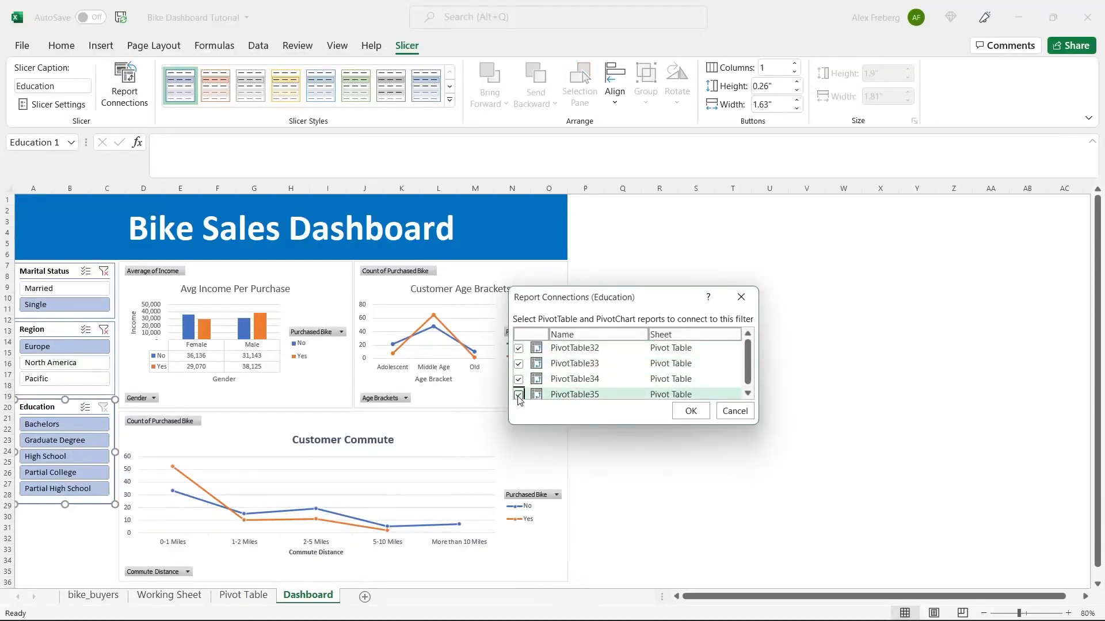
{"action": "left_click", "coordinate": [693, 411]}
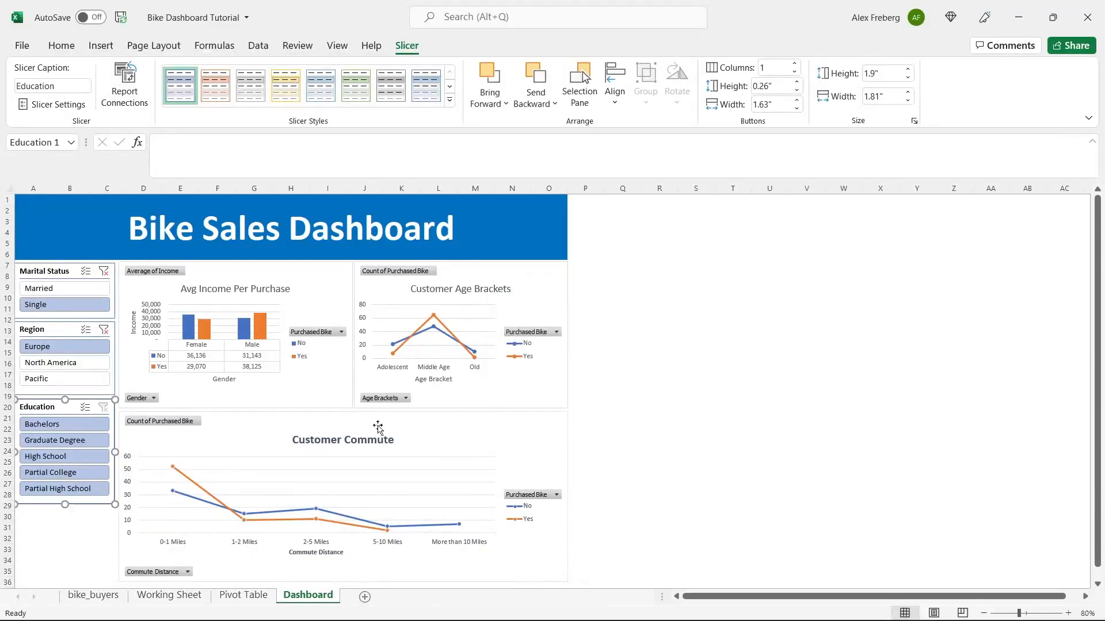
- Test the slicers with Partial High School, clear the filters, then try Bachelors and Europe
{"action": "left_click", "coordinate": [78, 488]}
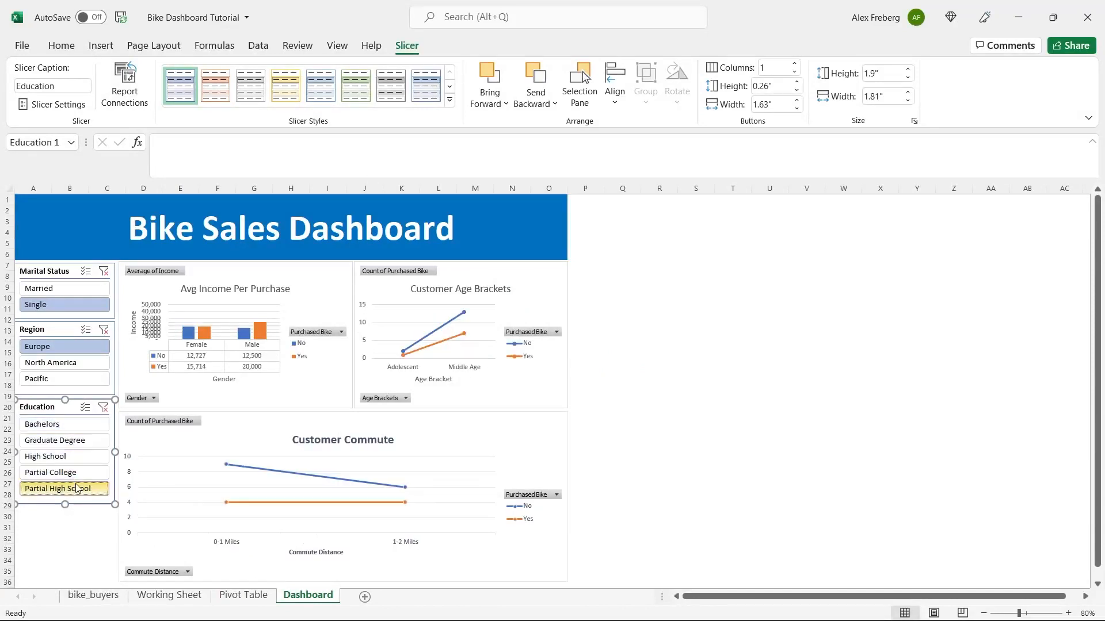
{"action": "left_click", "coordinate": [104, 330]}
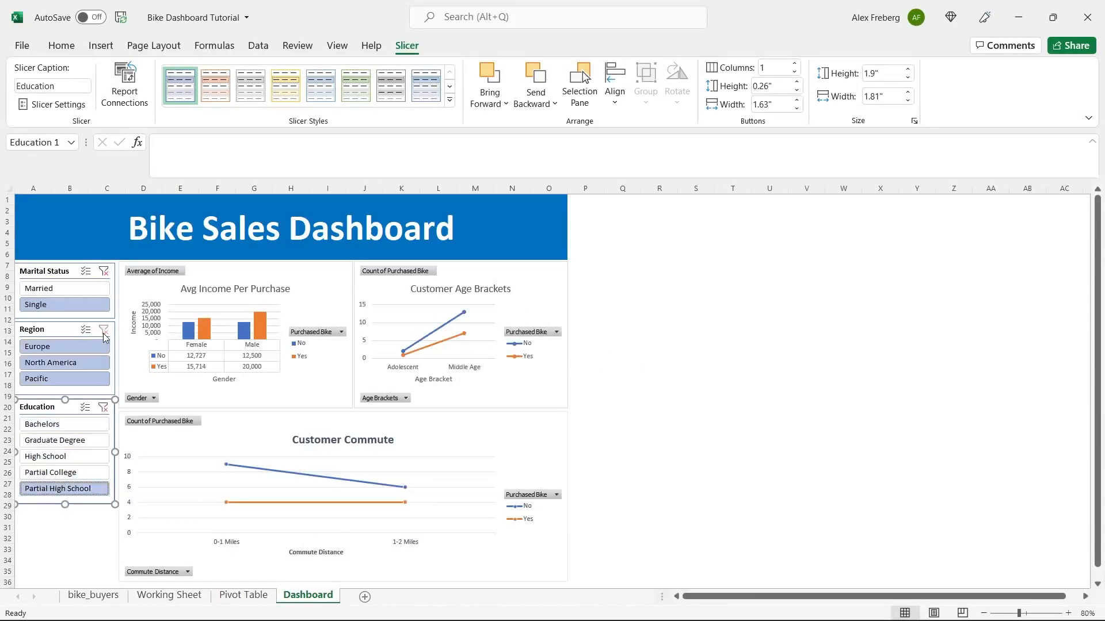
{"action": "left_click", "coordinate": [103, 407]}
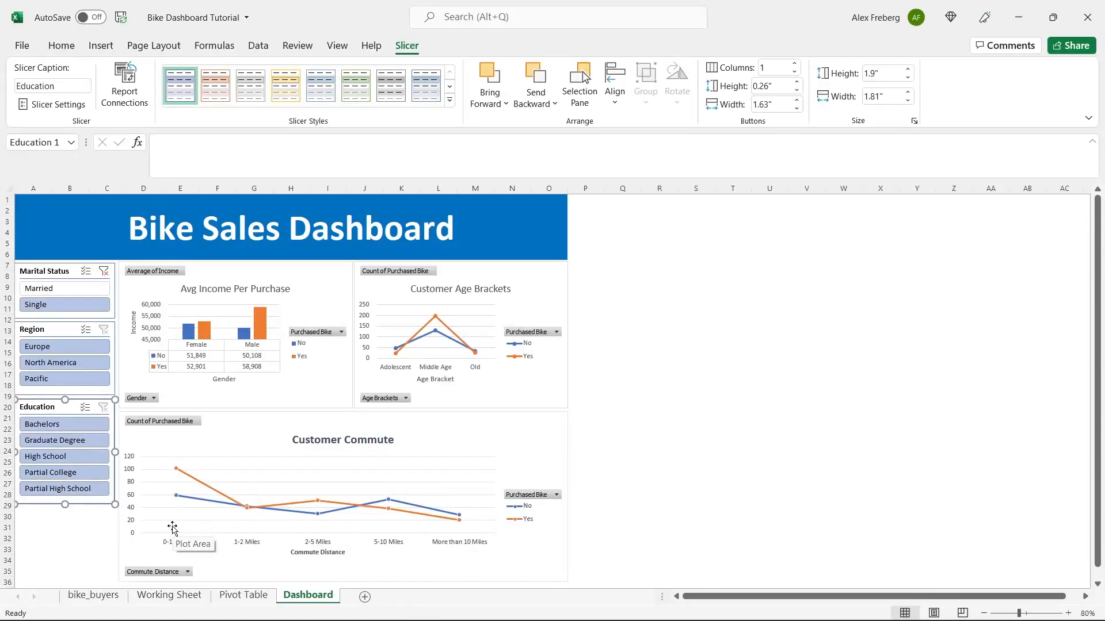
{"action": "left_click", "coordinate": [73, 425]}
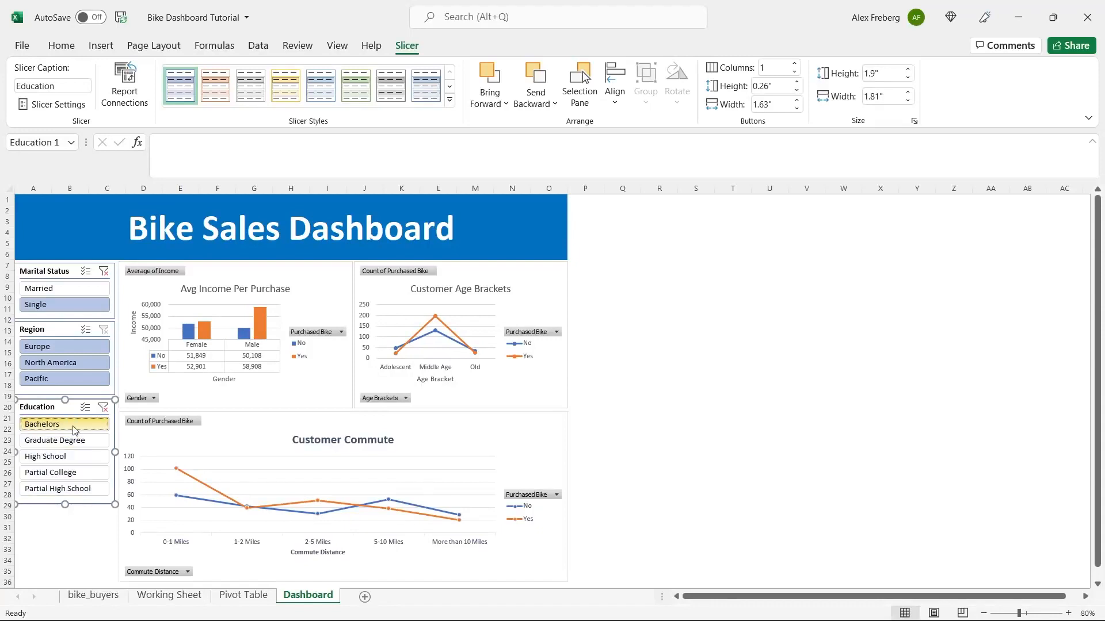
{"action": "left_click", "coordinate": [61, 346]}
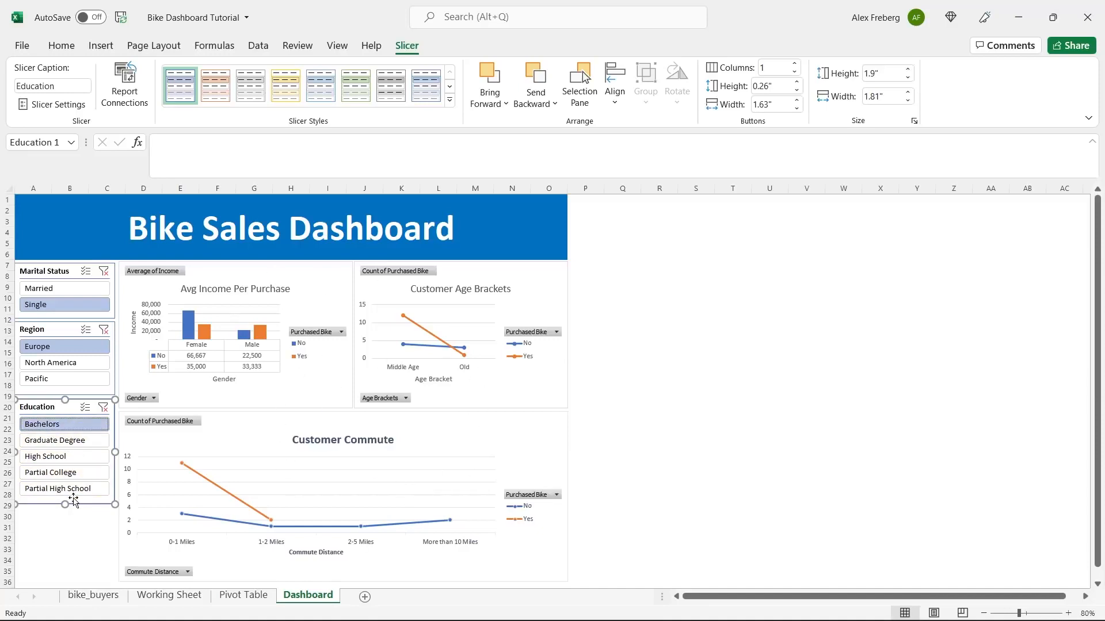
- Try Graduate Degree, then clear the Region, Education and Marital Status filters
{"action": "left_click", "coordinate": [105, 329]}
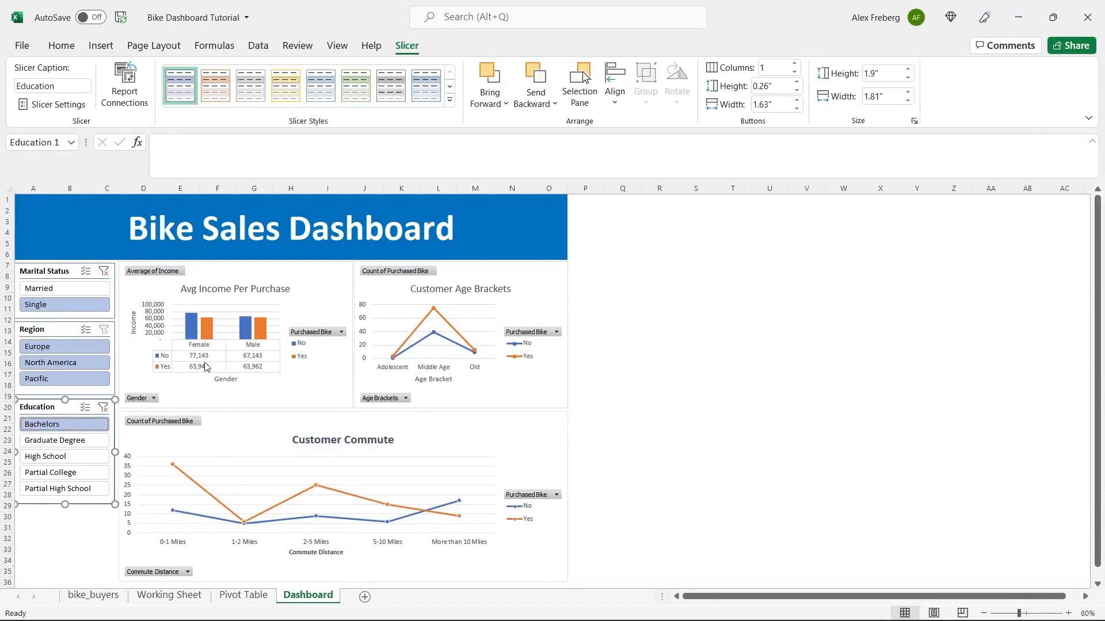
{"action": "left_click", "coordinate": [86, 444]}
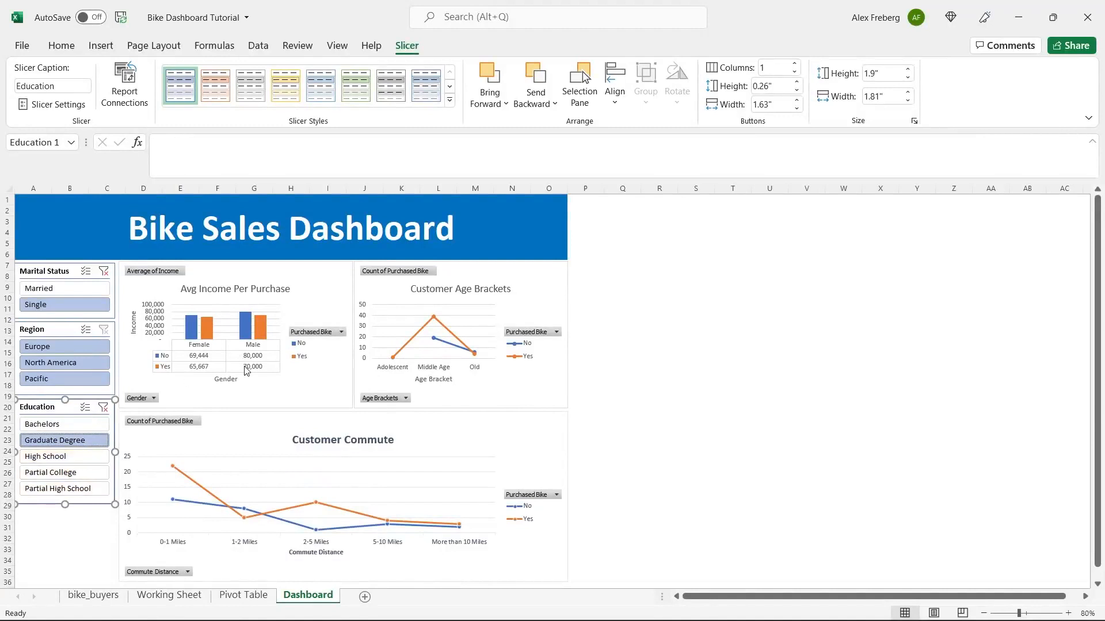
{"action": "left_click", "coordinate": [103, 408]}
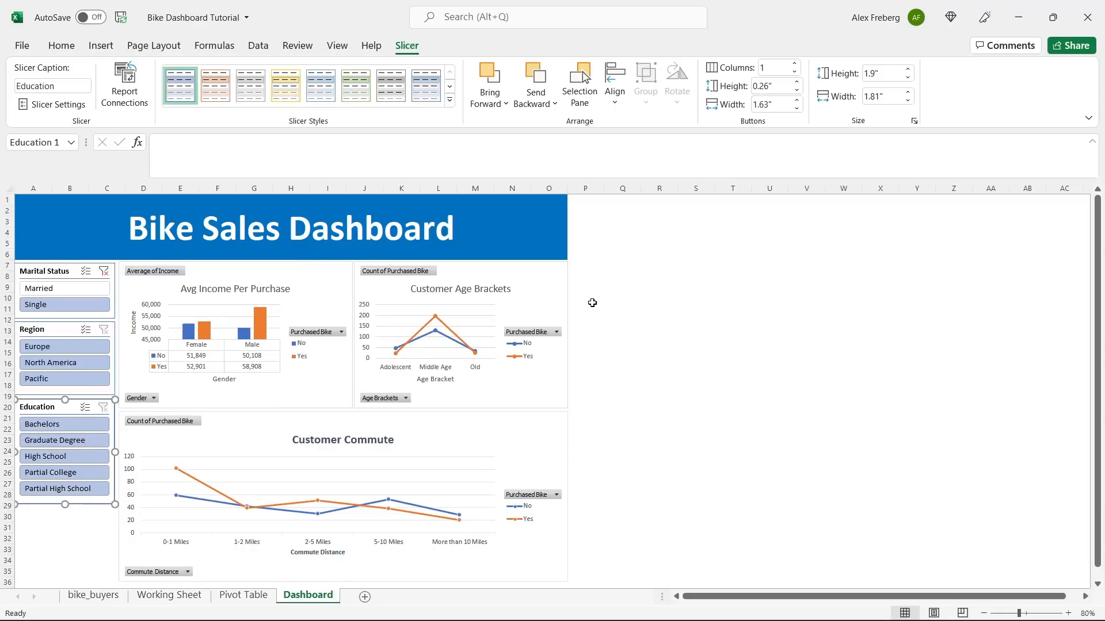
{"action": "left_click", "coordinate": [104, 271]}
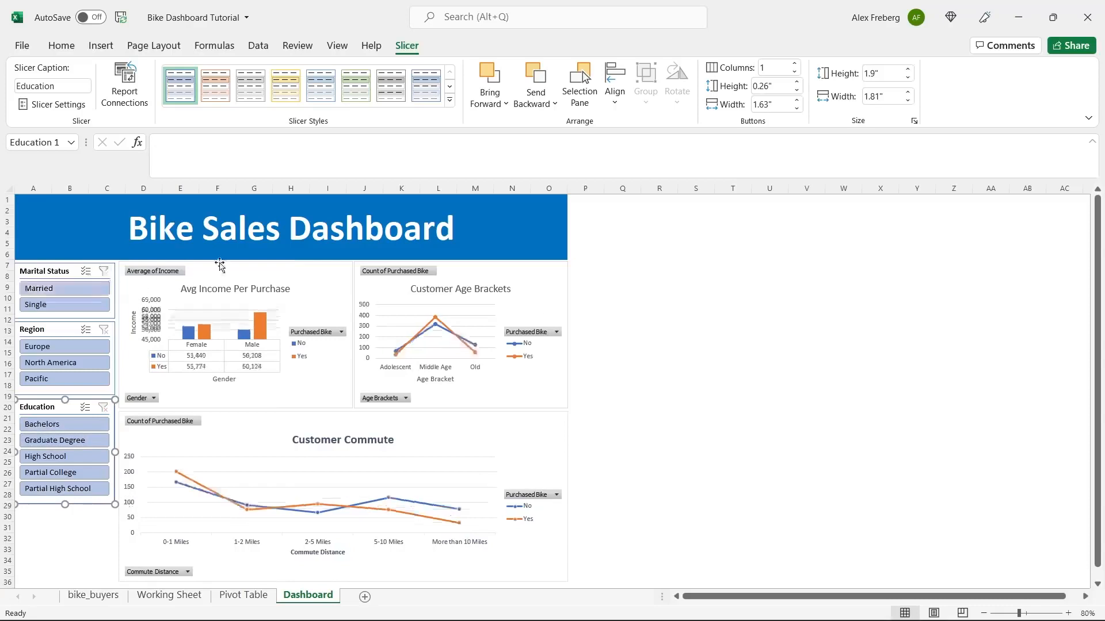
- Give the title banner cell a dark blue fill instead of the brighter blue
{"action": "left_click", "coordinate": [521, 221]}
{"action": "left_click", "coordinate": [247, 98]}
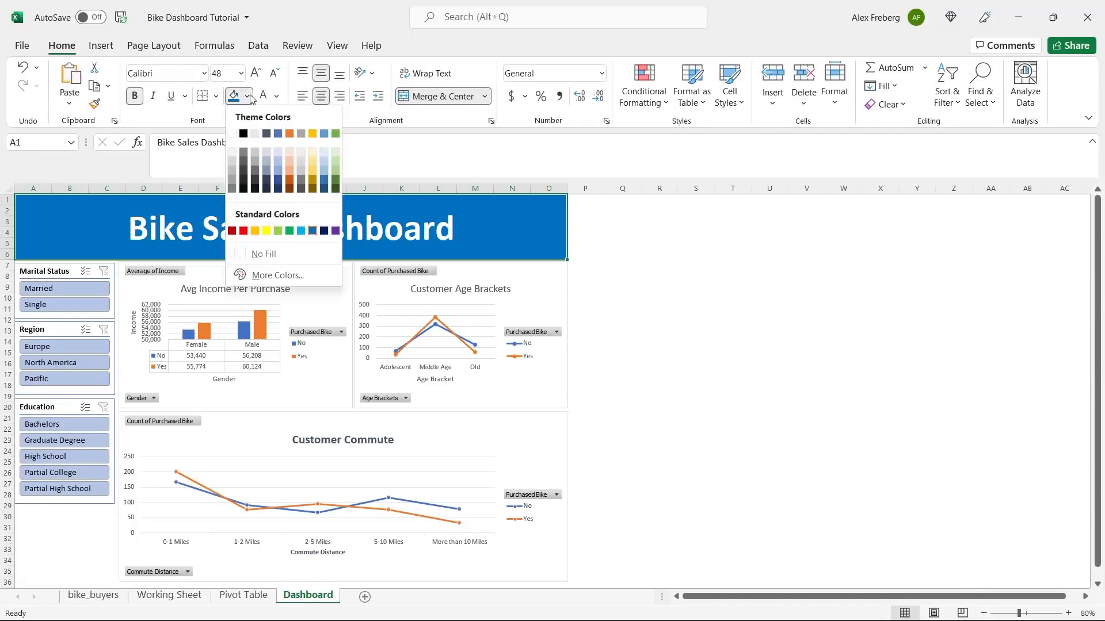
{"action": "left_click", "coordinate": [278, 179]}
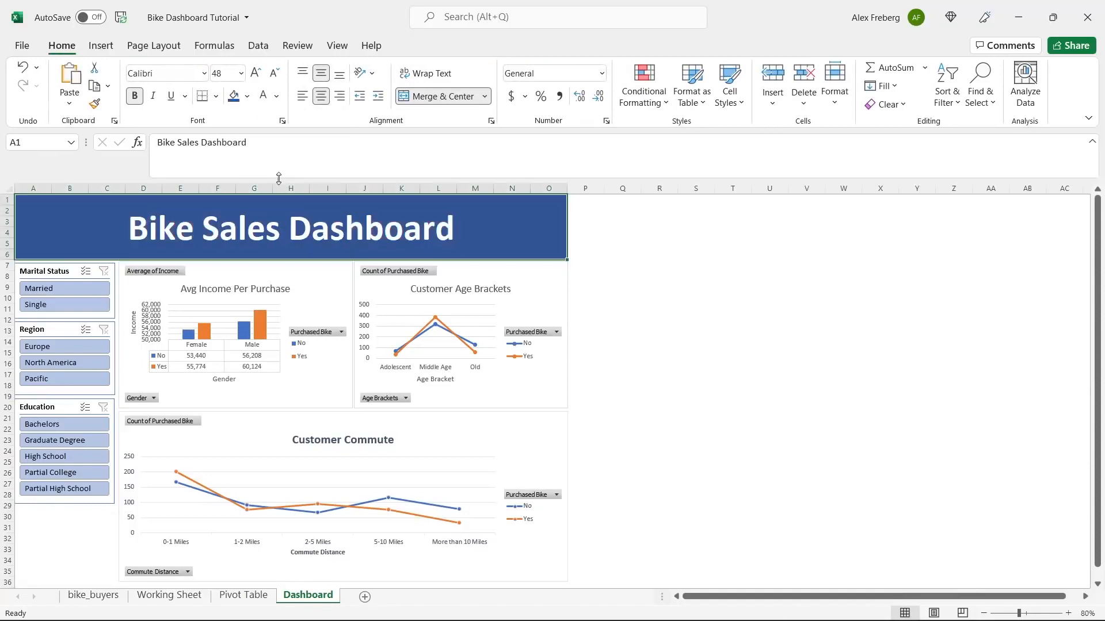
{"action": "left_click", "coordinate": [633, 305]}
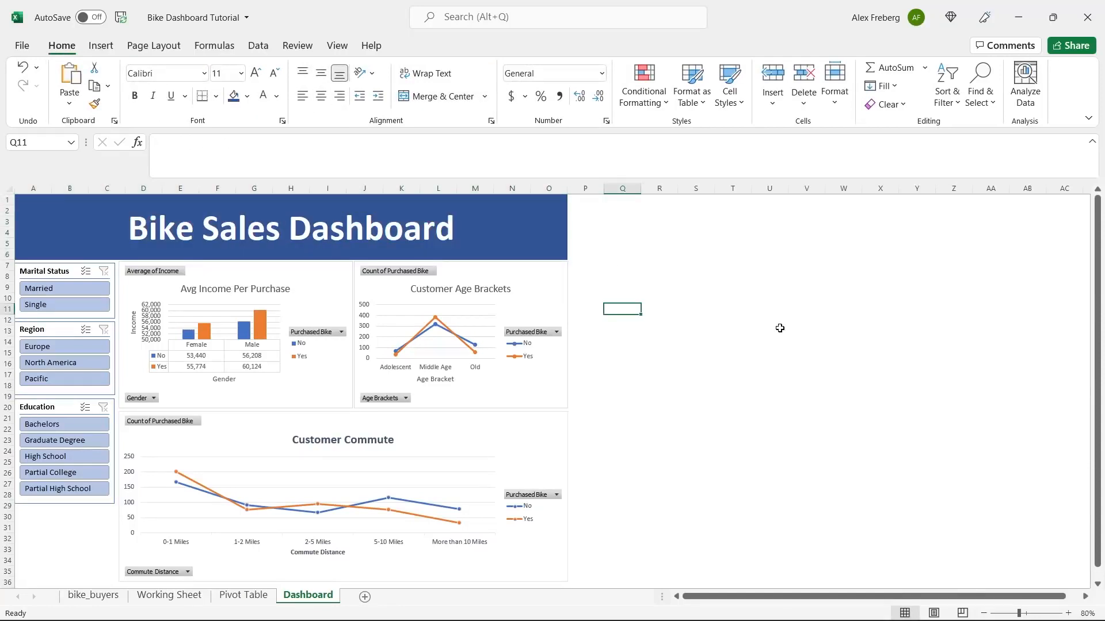